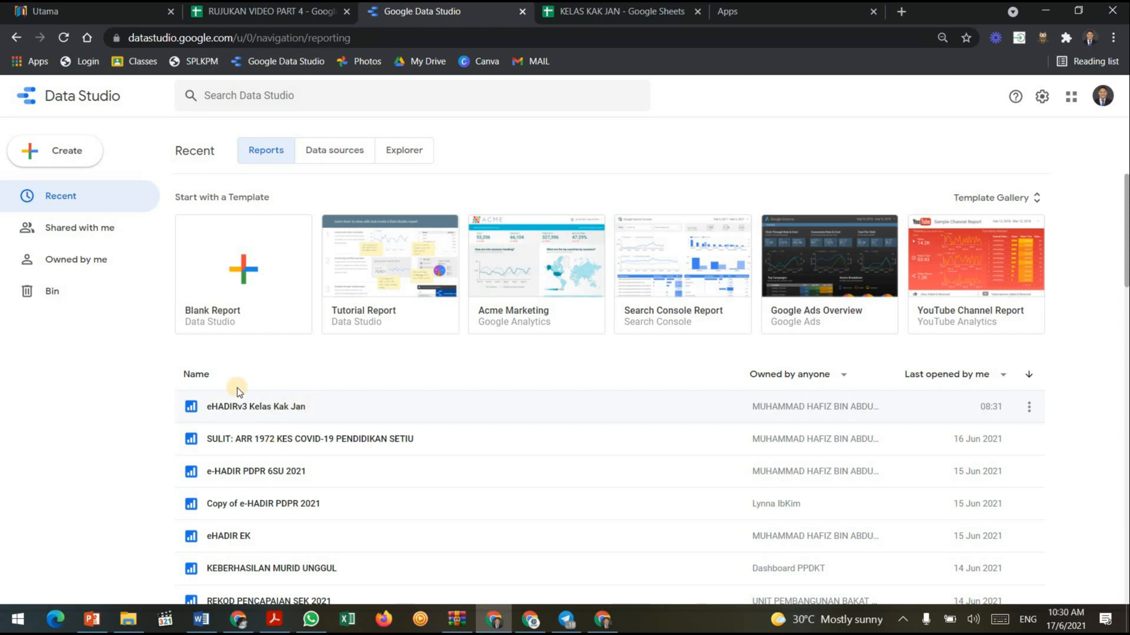
Open the most recently used eHADIRv3 report and examine its page navigation, attendance charts and student attendance table.
{"action": "left_click", "coordinate": [274, 408]}
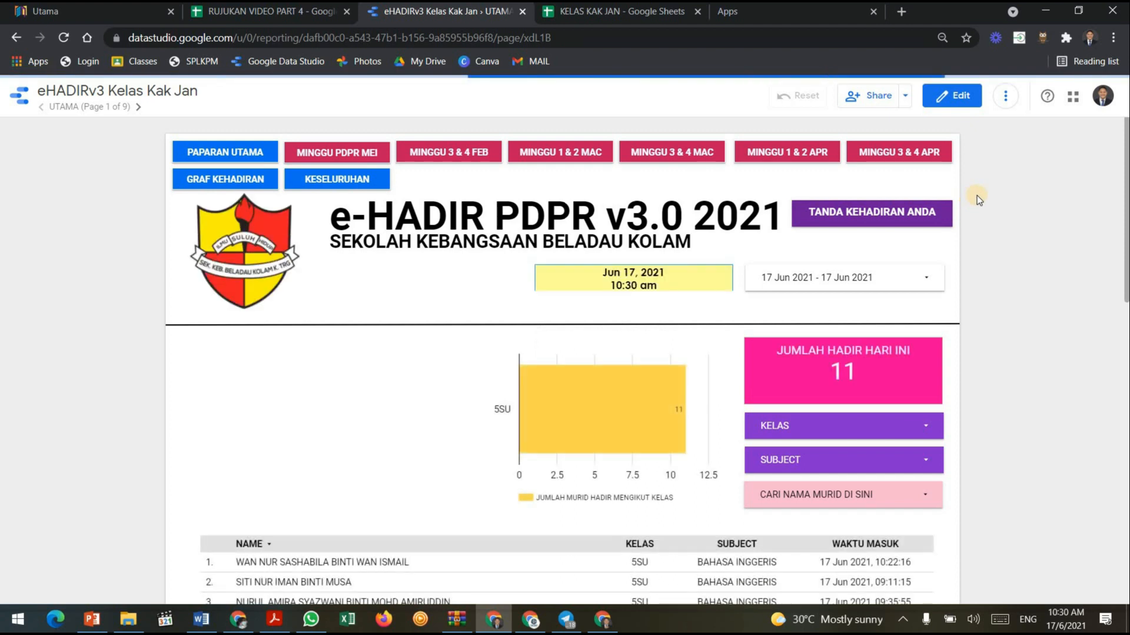
{"action": "scroll", "coordinate": [977, 195], "scroll_direction": "down", "scroll_amount": 9}
{"action": "scroll", "coordinate": [977, 195], "scroll_direction": "up", "scroll_amount": 5}
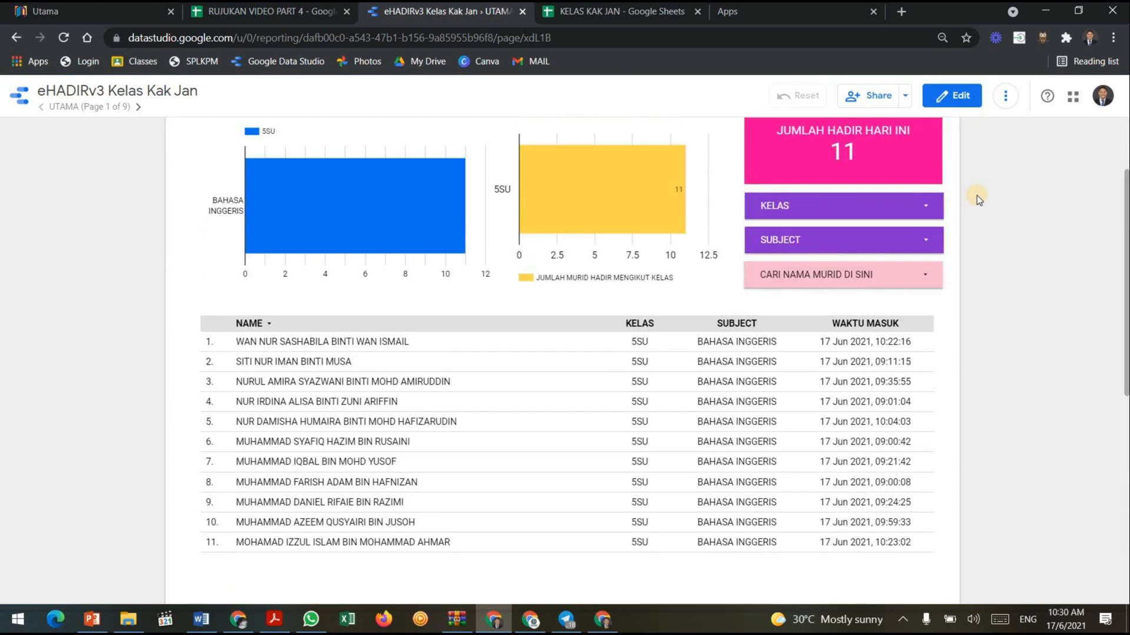
{"action": "scroll", "coordinate": [977, 196], "scroll_direction": "up", "scroll_amount": 4}
{"action": "scroll", "coordinate": [970, 198], "scroll_direction": "down", "scroll_amount": 4}
{"action": "scroll", "coordinate": [968, 196], "scroll_direction": "up", "scroll_amount": 4}
{"action": "scroll", "coordinate": [969, 196], "scroll_direction": "down", "scroll_amount": 4}
{"action": "scroll", "coordinate": [965, 193], "scroll_direction": "down", "scroll_amount": 4}
{"action": "scroll", "coordinate": [961, 189], "scroll_direction": "up", "scroll_amount": 8}
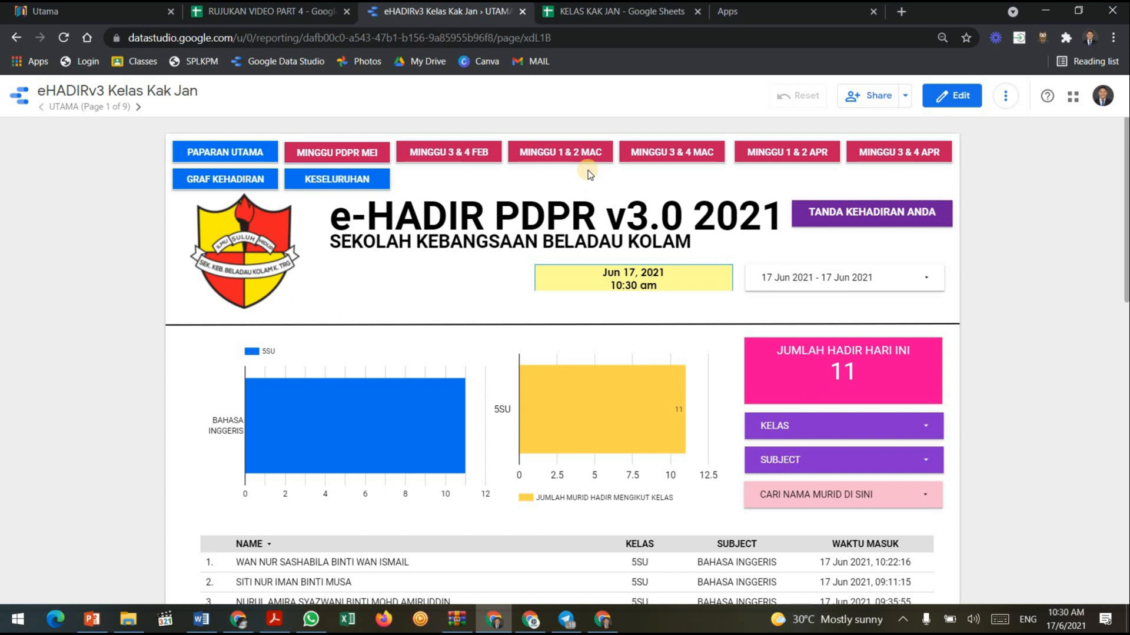
{"action": "scroll", "coordinate": [603, 206], "scroll_direction": "down", "scroll_amount": 6}
{"action": "scroll", "coordinate": [603, 207], "scroll_direction": "up", "scroll_amount": 6}
Switch to the class attendance spreadsheet in Google Sheets and examine the form responses, MAY and APRIL sheets.
{"action": "left_click", "coordinate": [623, 12]}
{"action": "scroll", "coordinate": [471, 282], "scroll_direction": "down", "scroll_amount": 3}
{"action": "scroll", "coordinate": [482, 294], "scroll_direction": "up", "scroll_amount": 3}
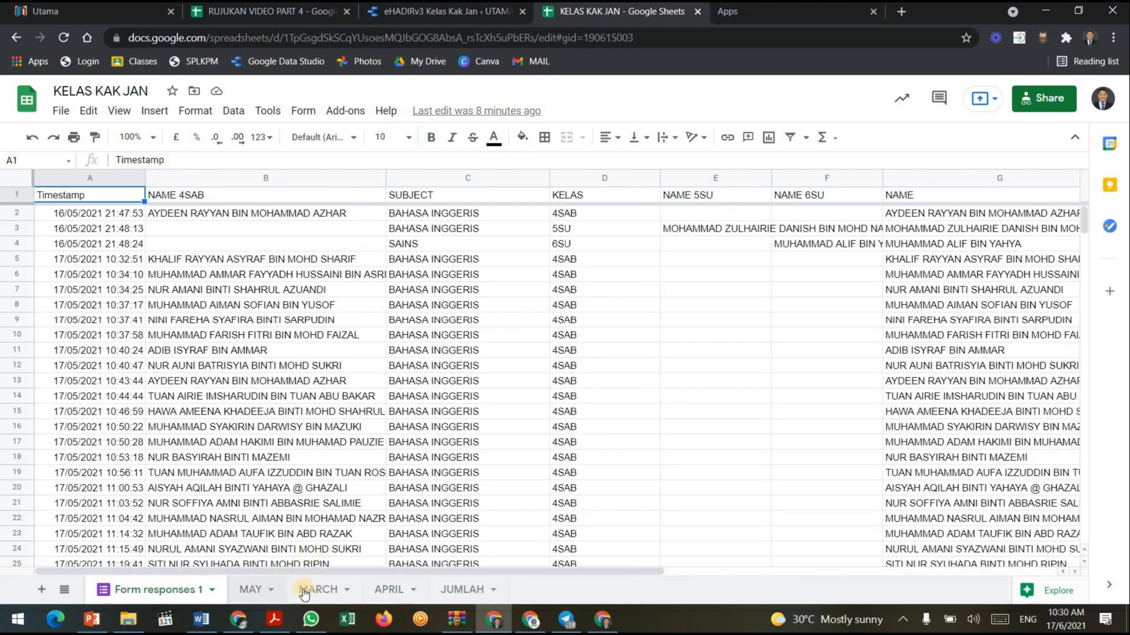
{"action": "left_click", "coordinate": [254, 590]}
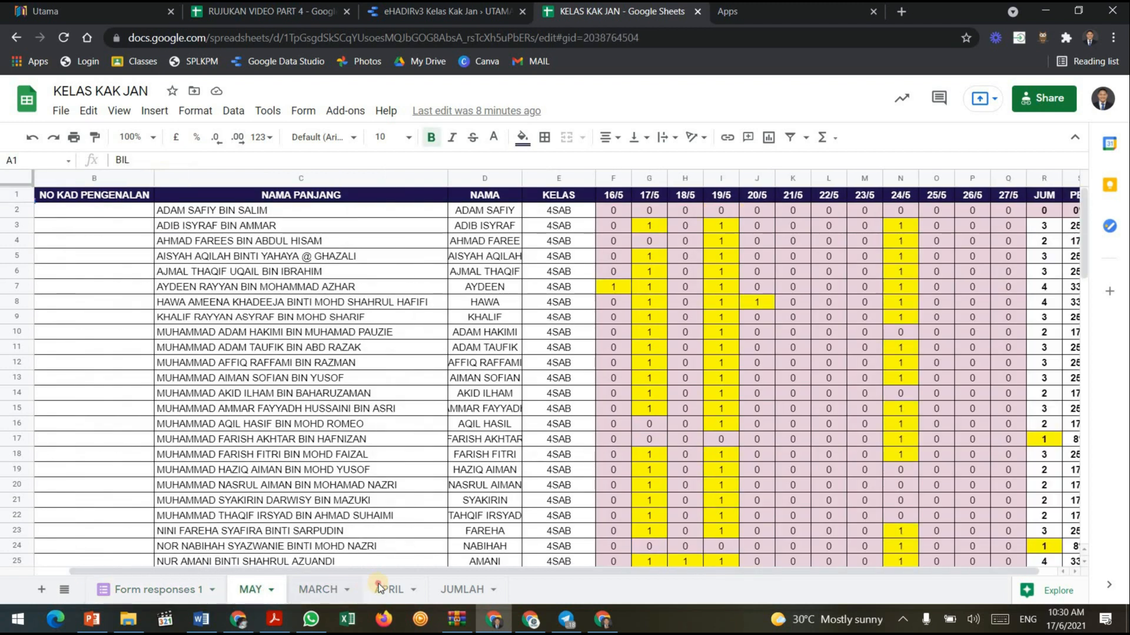
{"action": "left_click", "coordinate": [389, 590]}
{"action": "left_click", "coordinate": [245, 592]}
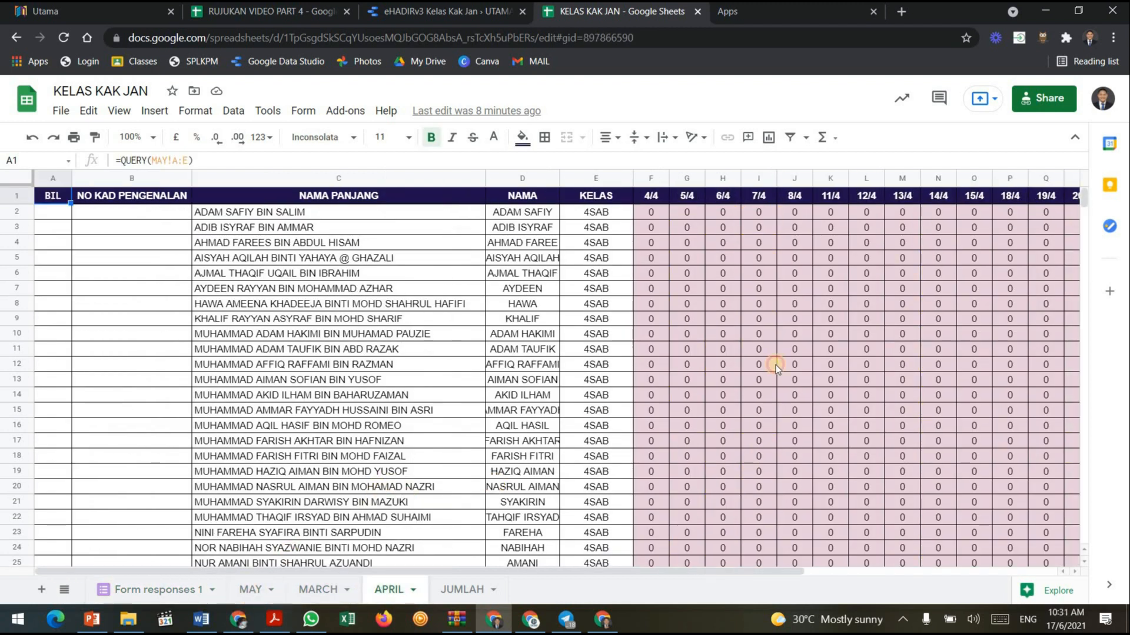
{"action": "left_click", "coordinate": [386, 591]}
{"action": "scroll", "coordinate": [397, 313], "scroll_direction": "down", "scroll_amount": 5}
{"action": "scroll", "coordinate": [396, 313], "scroll_direction": "down", "scroll_amount": 20}
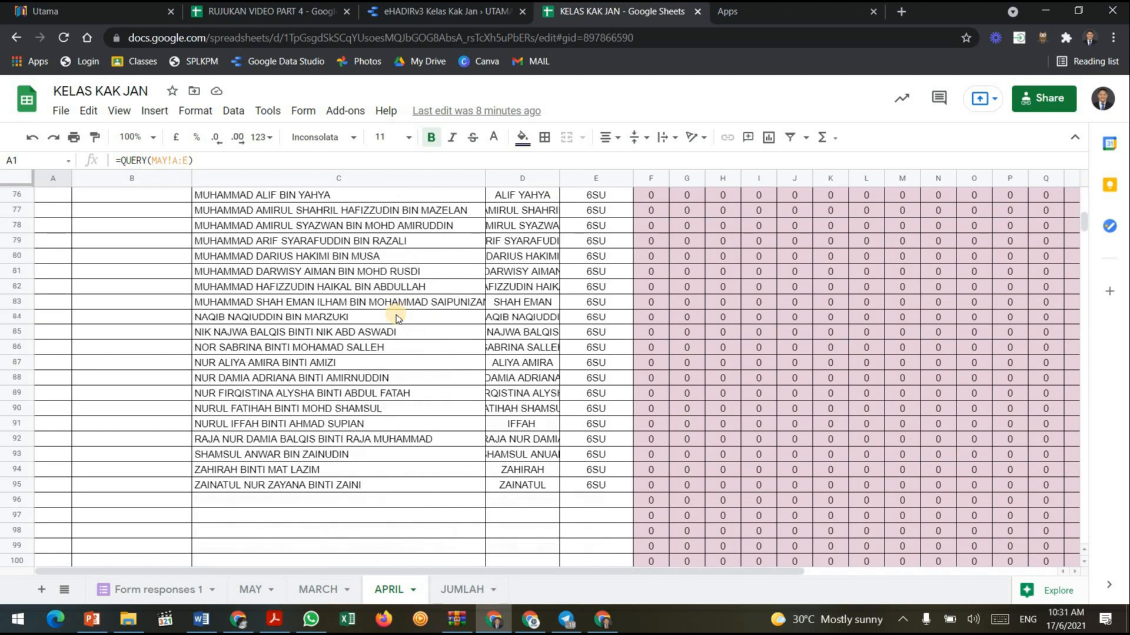
{"action": "scroll", "coordinate": [353, 400], "scroll_direction": "up", "scroll_amount": 12}
{"action": "scroll", "coordinate": [504, 377], "scroll_direction": "up", "scroll_amount": 20}
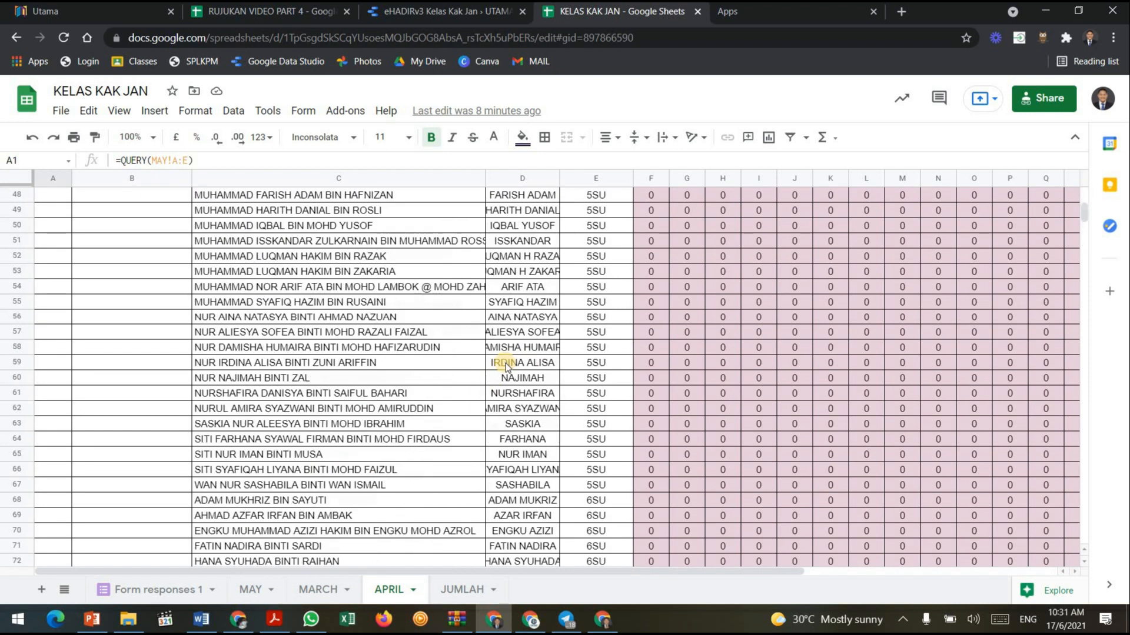
Duplicate the APRIL sheet and rename the copy JUN.
{"action": "left_click", "coordinate": [414, 591]}
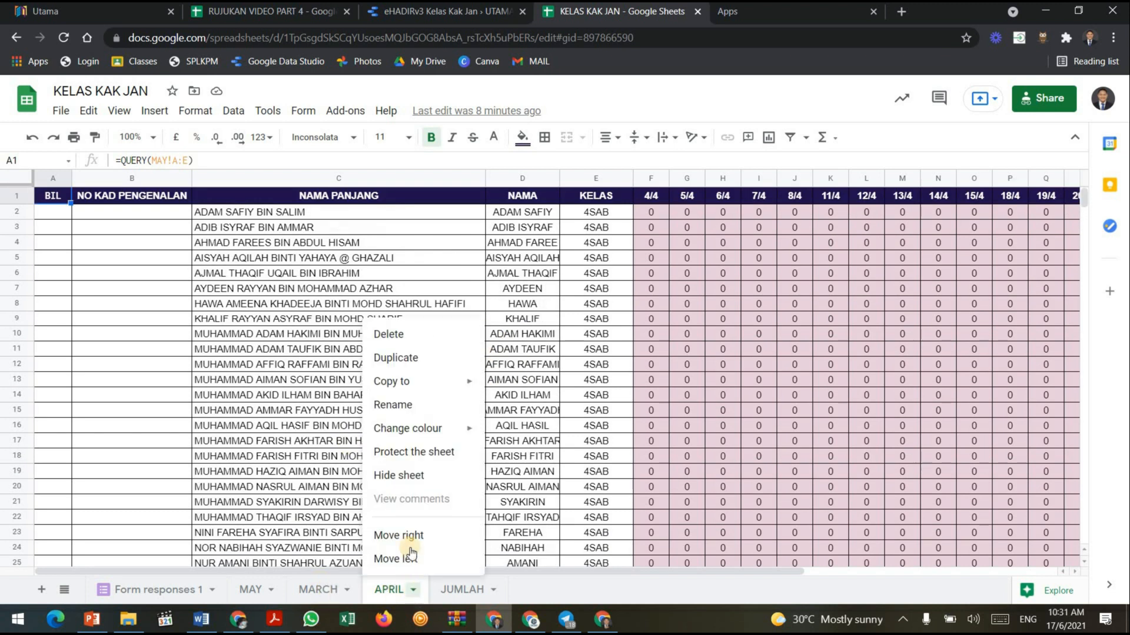
{"action": "left_click", "coordinate": [418, 357]}
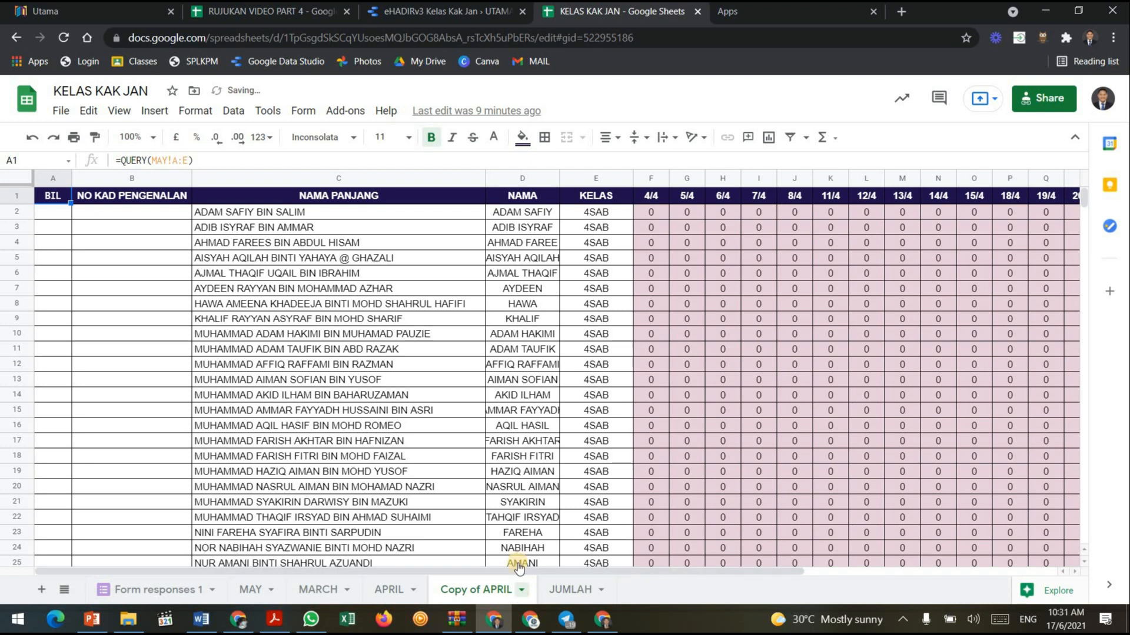
{"action": "left_click", "coordinate": [521, 589]}
{"action": "left_click", "coordinate": [458, 401]}
{"action": "key", "text": "Caps_Lock"}
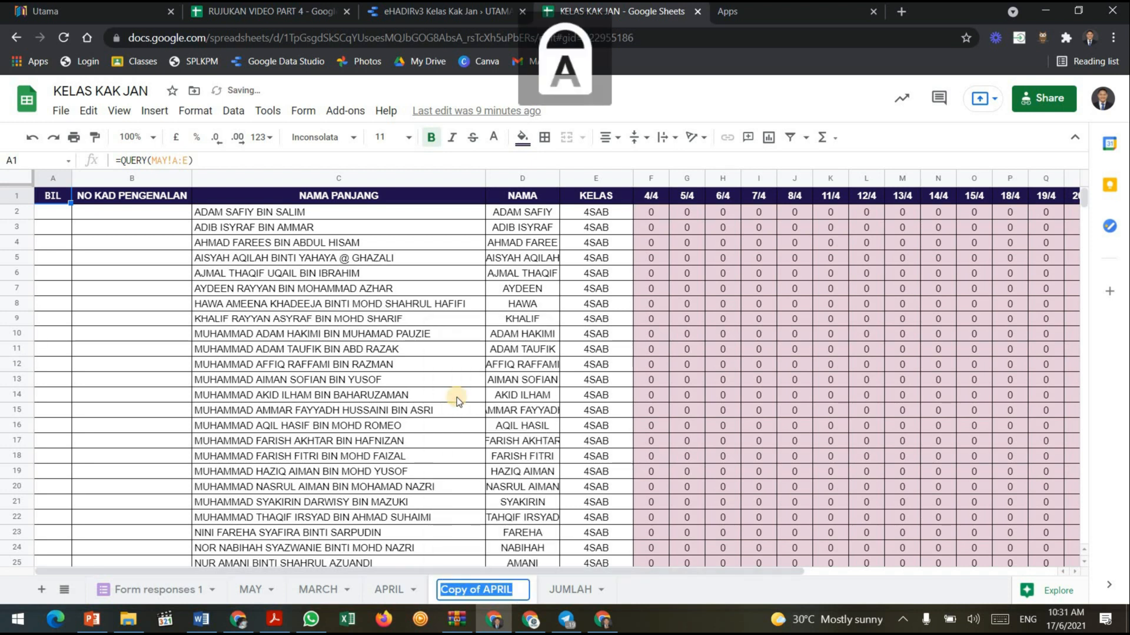
{"action": "type", "text": "JUN"}
{"action": "key", "text": "Return"}
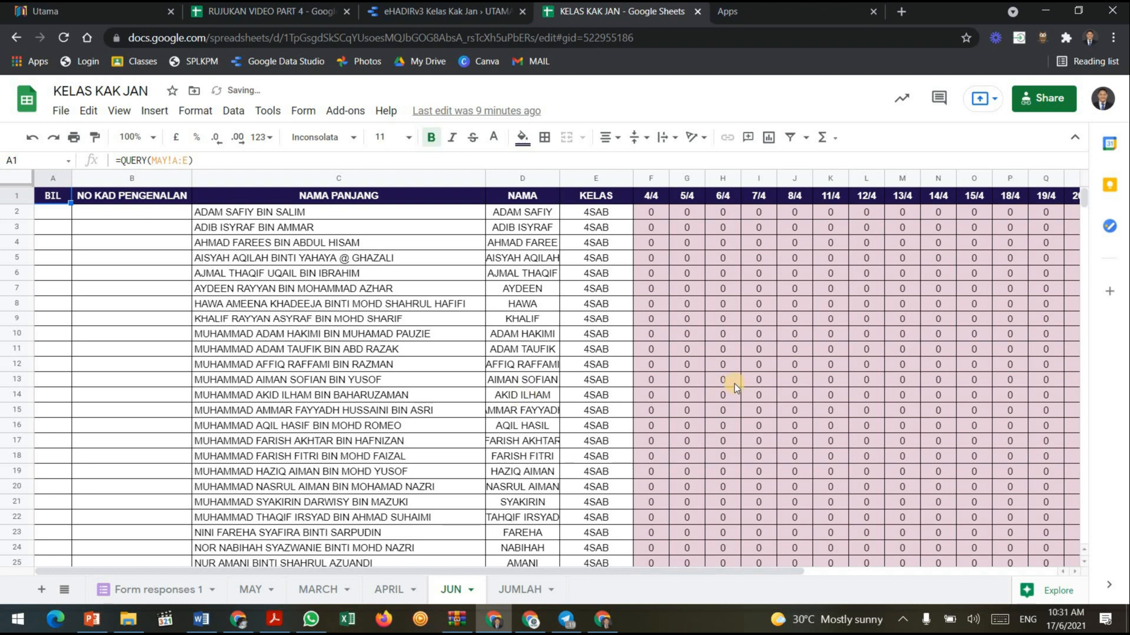
Examine the date headers in row 1 of the JUN sheet, starting from F1.
{"action": "left_click_drag", "start_coordinate": [632, 572], "coordinate": [563, 545]}
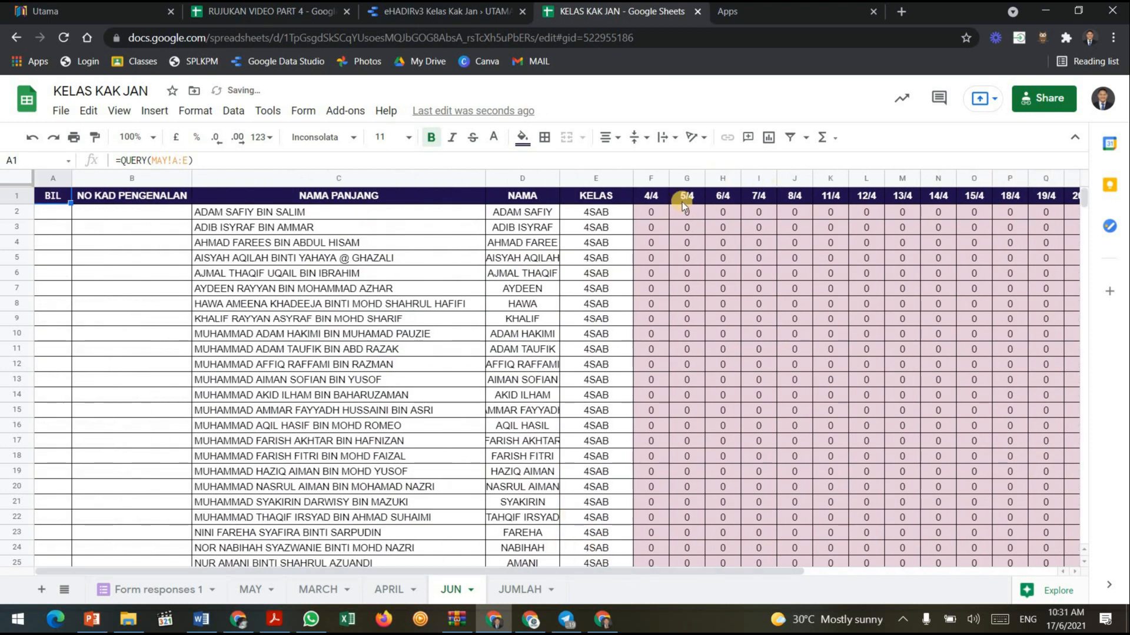
{"action": "left_click", "coordinate": [654, 200]}
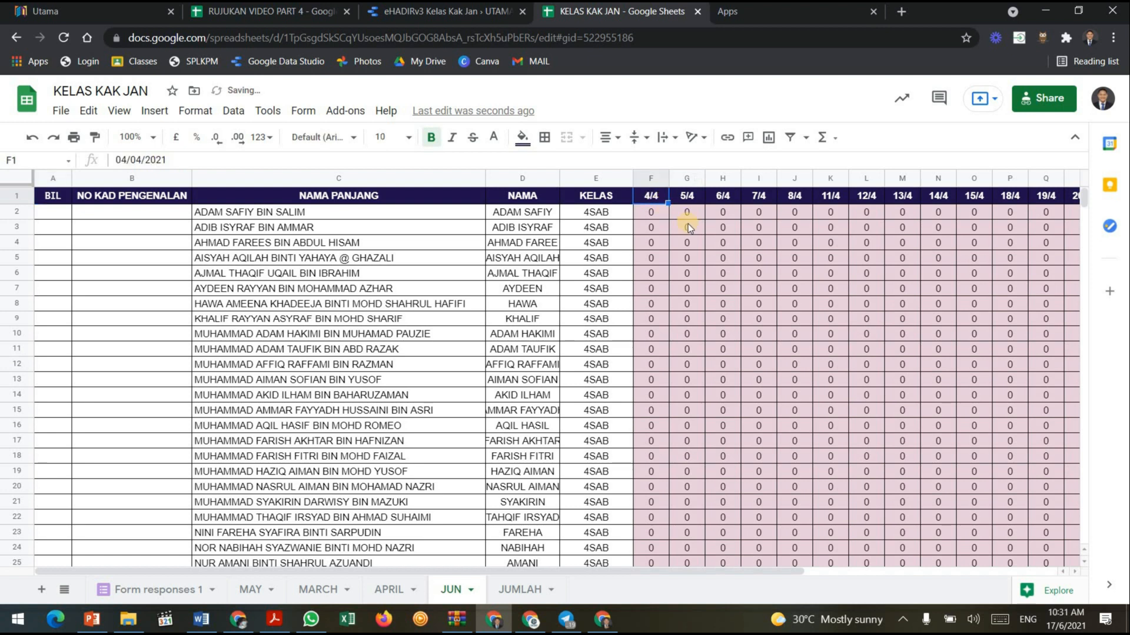
{"action": "key", "text": "Right"}
{"action": "key", "text": "Right"}
{"action": "key", "text": "Right"}
{"action": "key", "text": "Right"}
{"action": "key", "text": "Right"}
{"action": "key", "text": "Right"}
{"action": "key", "text": "Right"}
{"action": "key", "text": "Right"}
{"action": "key", "text": "Right"}
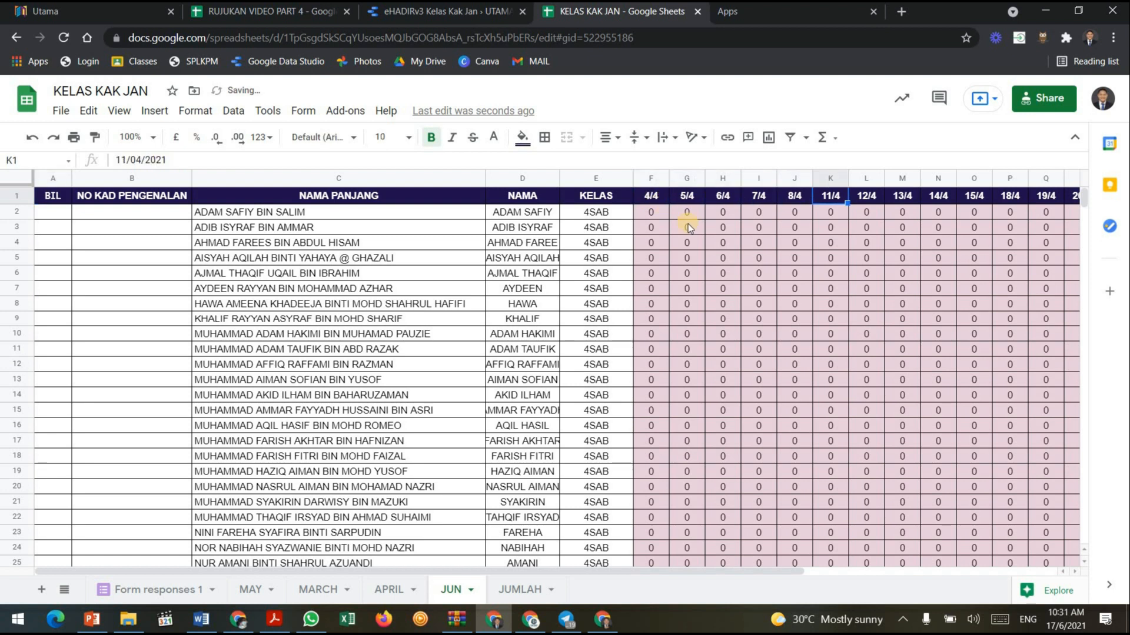
{"action": "key", "text": "Right"}
{"action": "key", "text": "Right"}
{"action": "key", "text": "Left"}
{"action": "key", "text": "Left"}
{"action": "key", "text": "Left"}
{"action": "key", "text": "Left"}
{"action": "key", "text": "Left"}
{"action": "key", "text": "Left"}
{"action": "key", "text": "Left"}
{"action": "key", "text": "Left"}
{"action": "key", "text": "Left"}
{"action": "key", "text": "Left"}
{"action": "key", "text": "Left"}
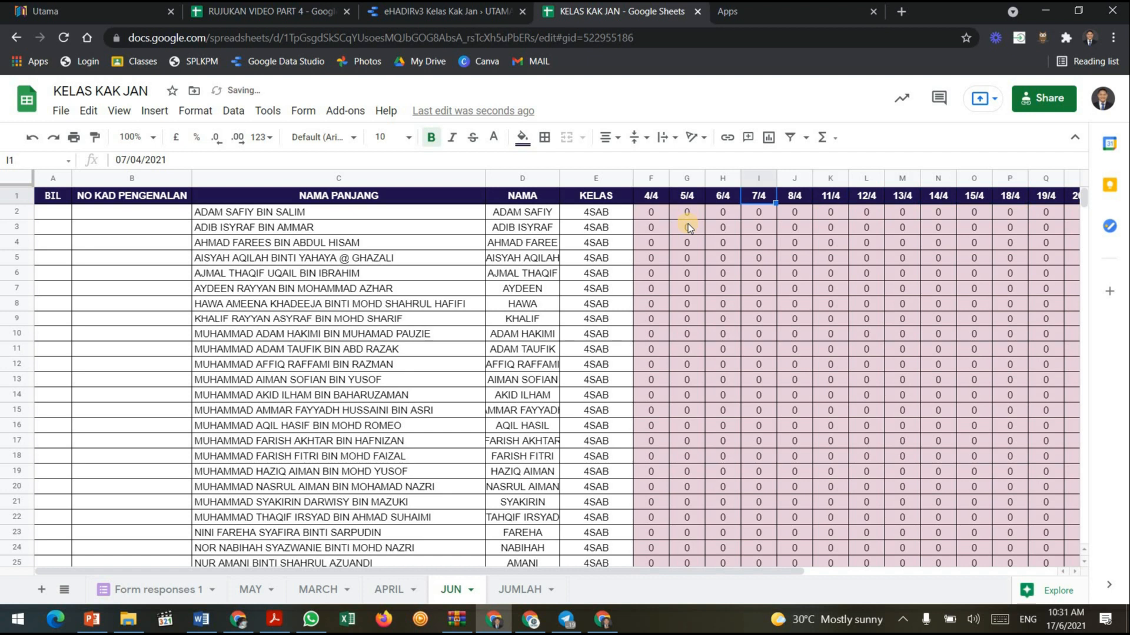
{"action": "key", "text": "Left"}
{"action": "key", "text": "Right"}
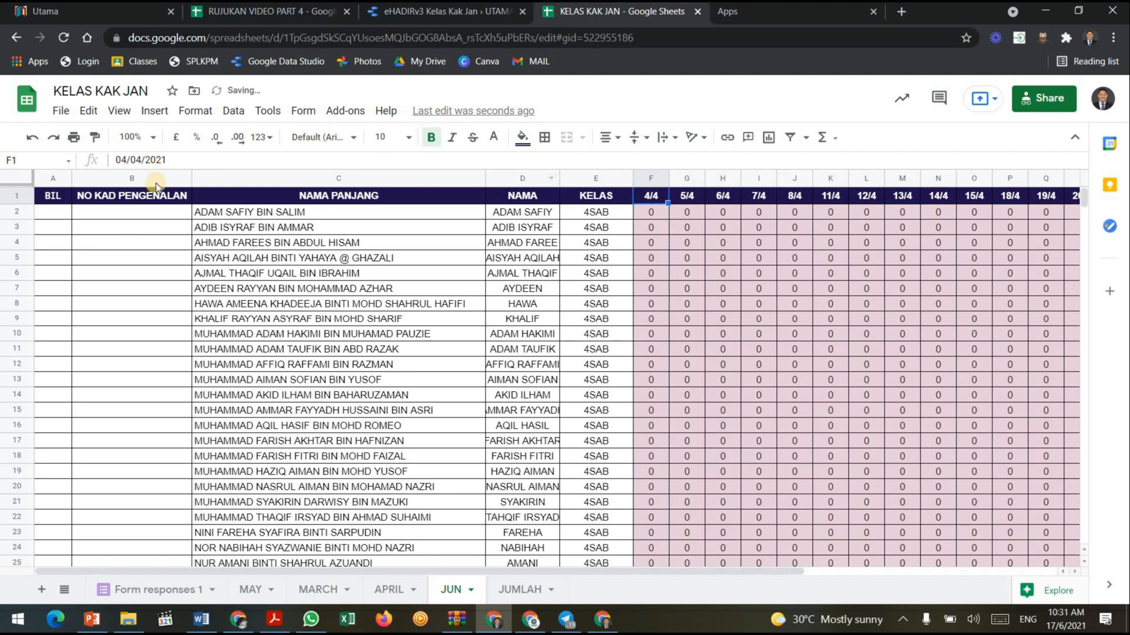
{"action": "left_click_drag", "start_coordinate": [170, 160], "coordinate": [80, 156]}
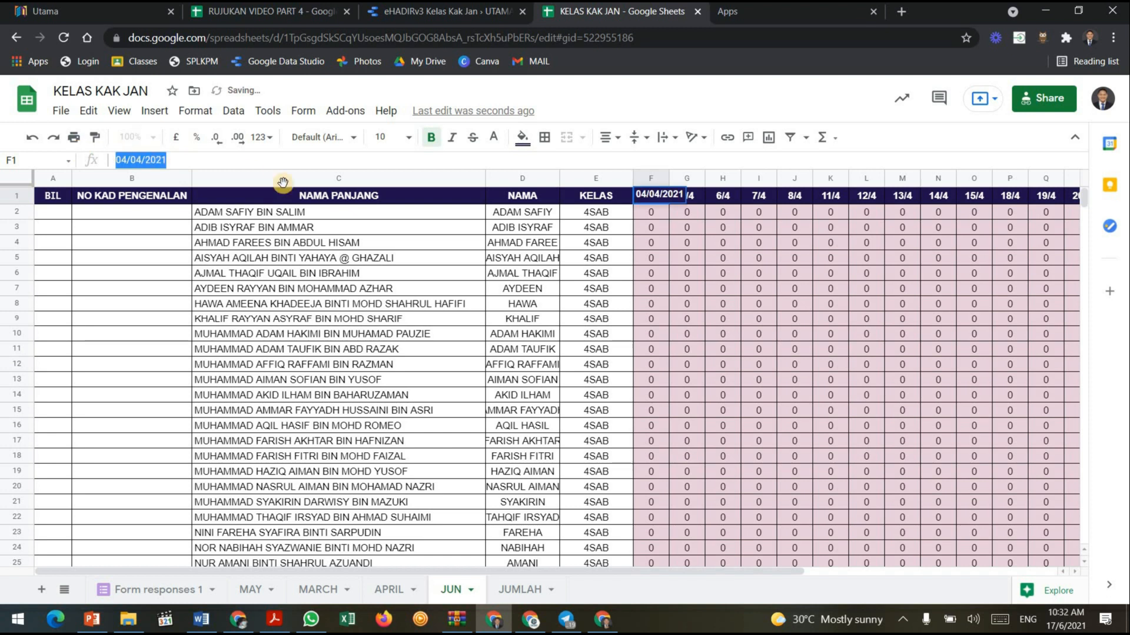
{"action": "key", "text": "Escape"}
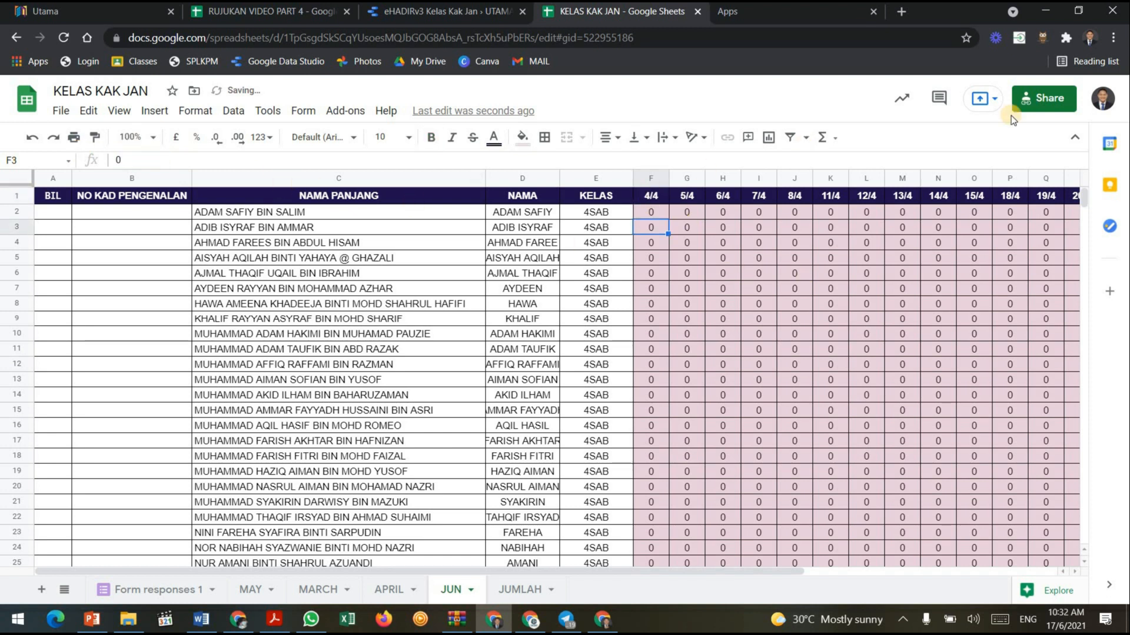
{"action": "left_click", "coordinate": [972, 38]}
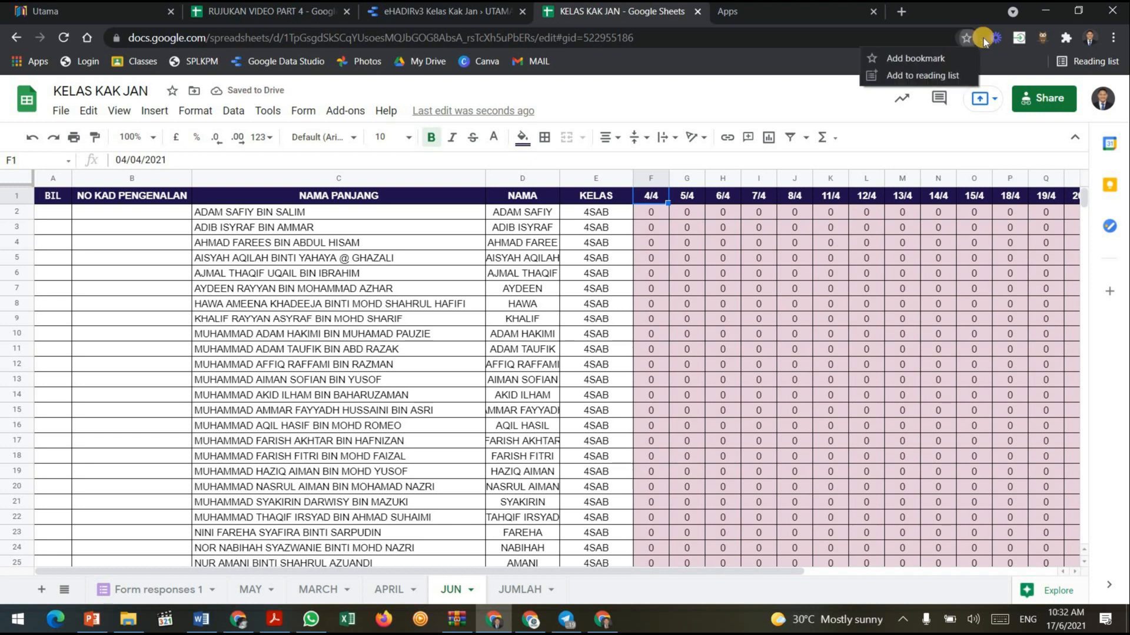
{"action": "left_click", "coordinate": [1118, 42]}
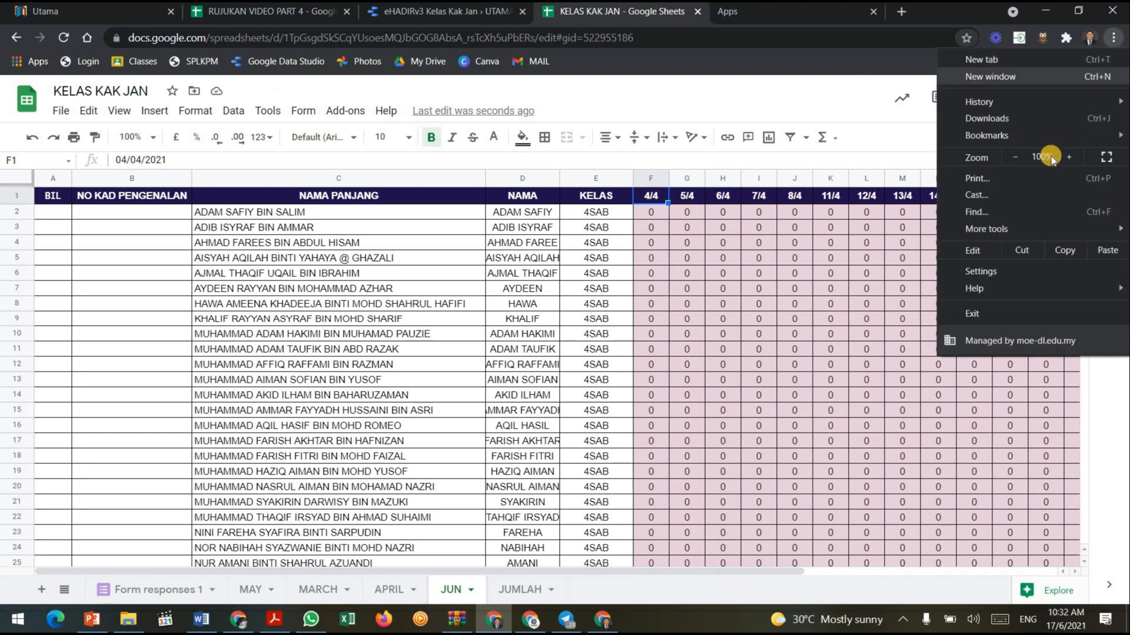
{"action": "left_click", "coordinate": [1072, 157]}
{"action": "left_click", "coordinate": [1072, 157]}
{"action": "left_click", "coordinate": [1071, 156]}
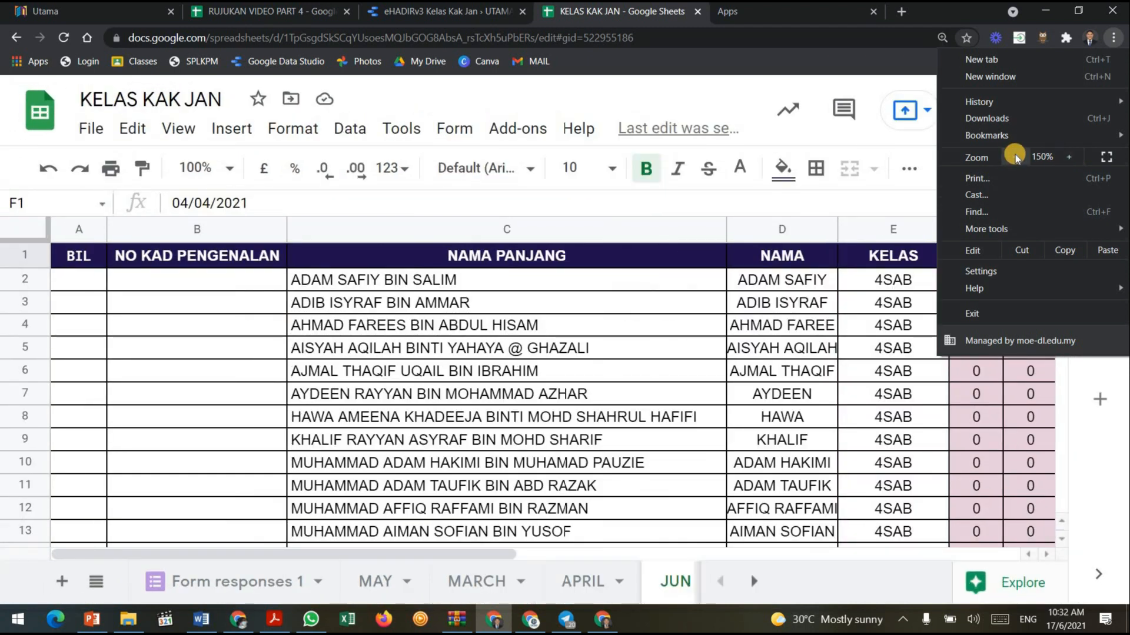
{"action": "left_click", "coordinate": [1015, 156]}
{"action": "left_click", "coordinate": [1015, 157]}
{"action": "left_click", "coordinate": [1015, 156]}
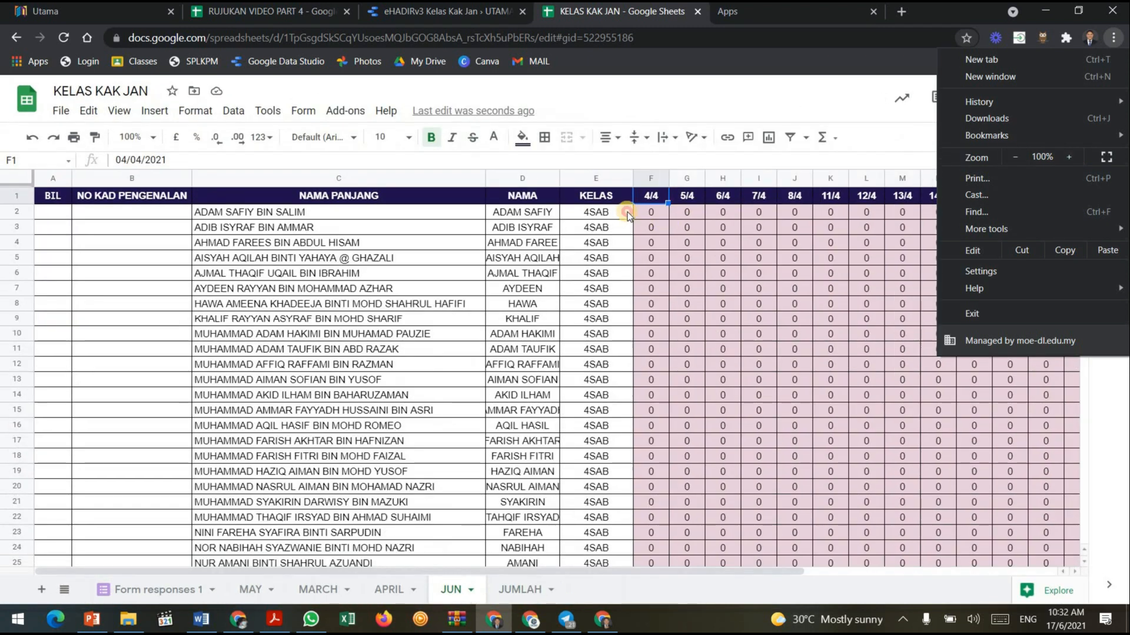
{"action": "left_click", "coordinate": [653, 195]}
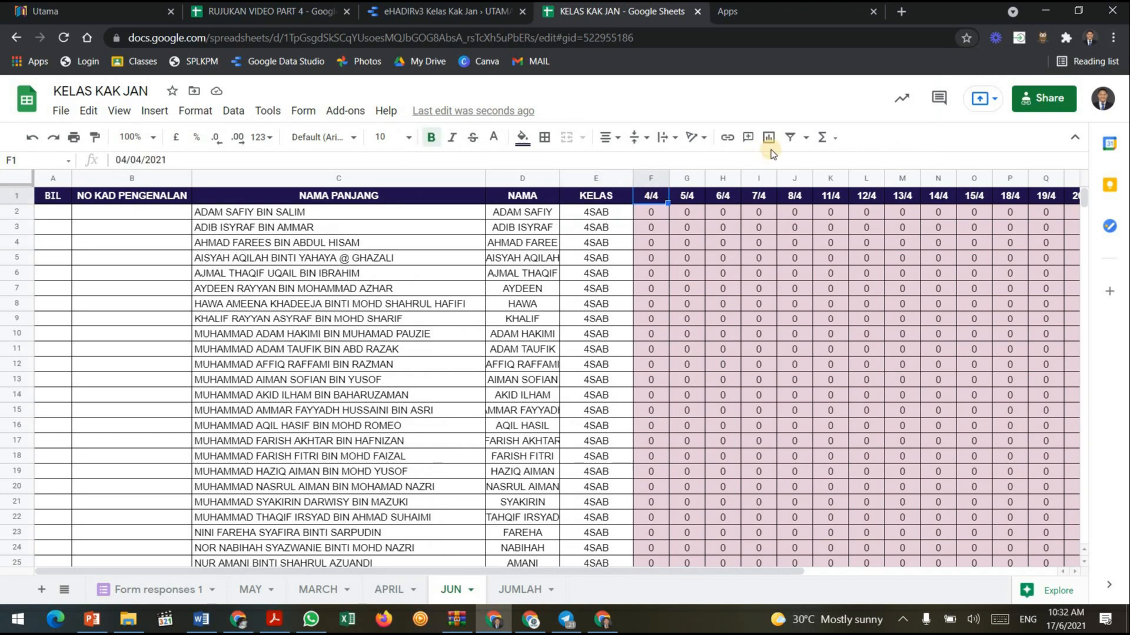
Set the browser's page zoom to 125% and switch the window to full screen.
{"action": "left_click", "coordinate": [1114, 37]}
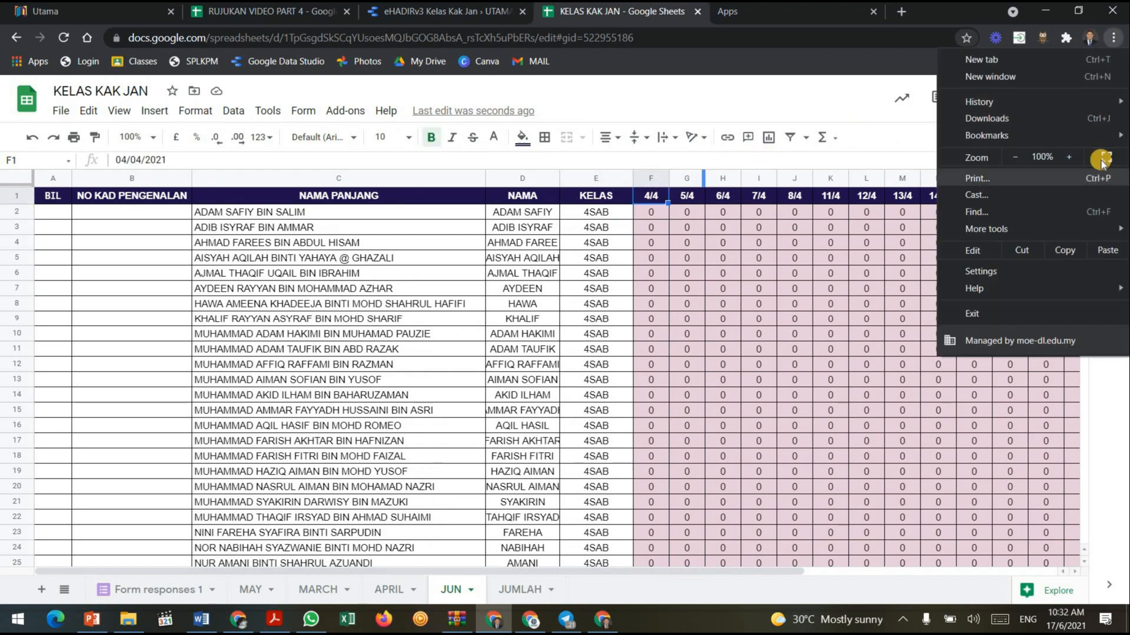
{"action": "left_click", "coordinate": [1071, 156]}
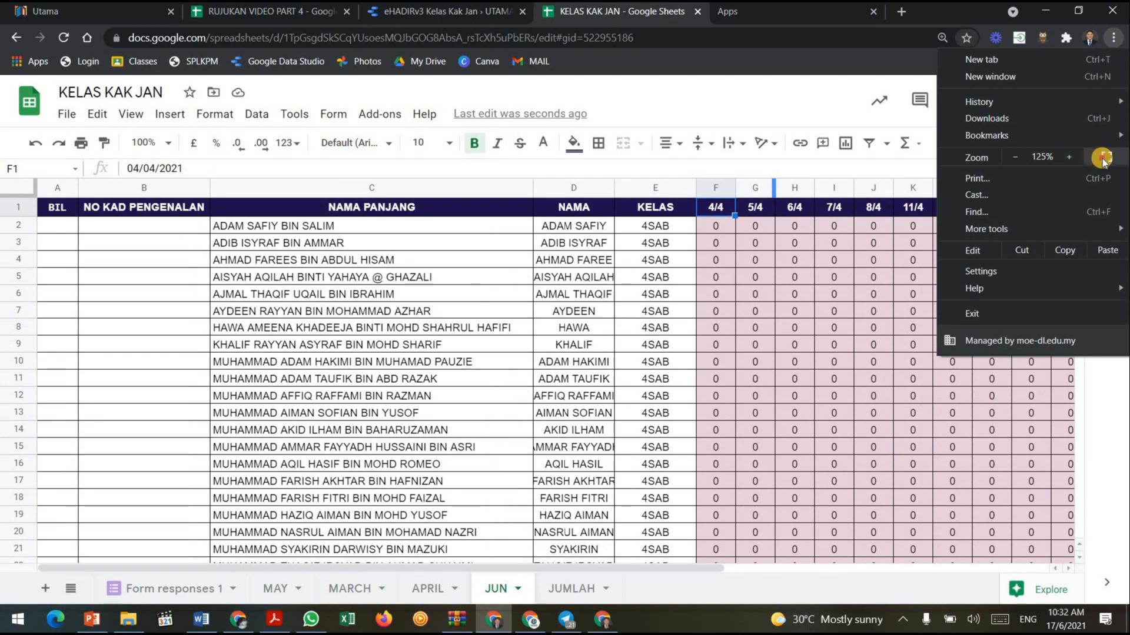
{"action": "left_click", "coordinate": [1070, 157]}
{"action": "left_click", "coordinate": [1106, 157]}
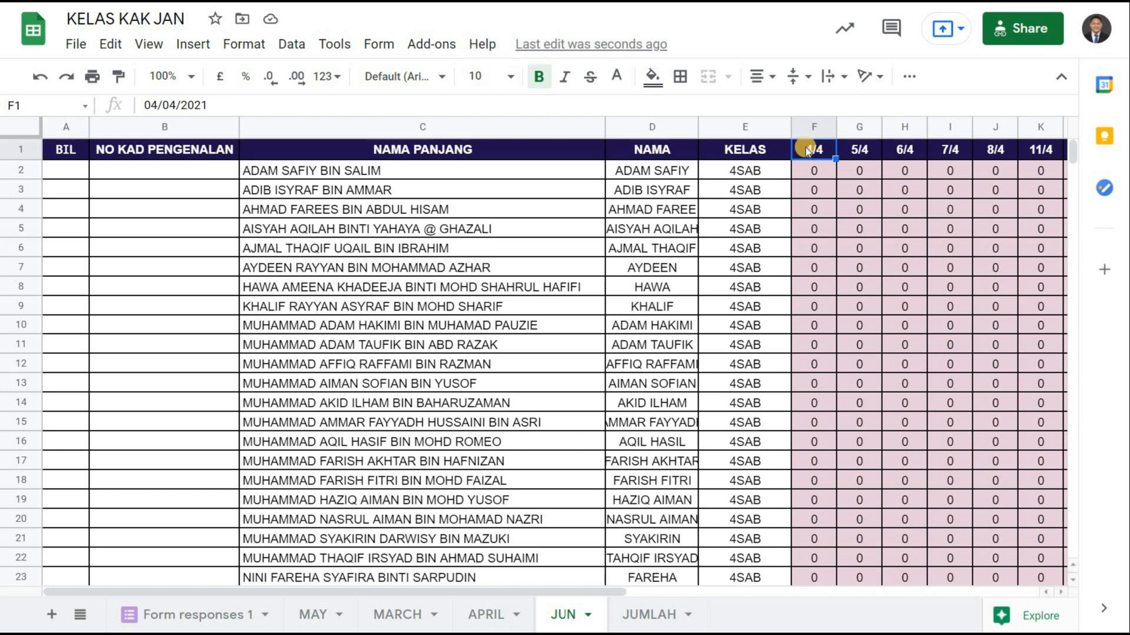
Enter 13/6/2021 in F1 of the JUN sheet and fill the dates across to J1, ending at 17/6.
{"action": "type", "text": "13"}
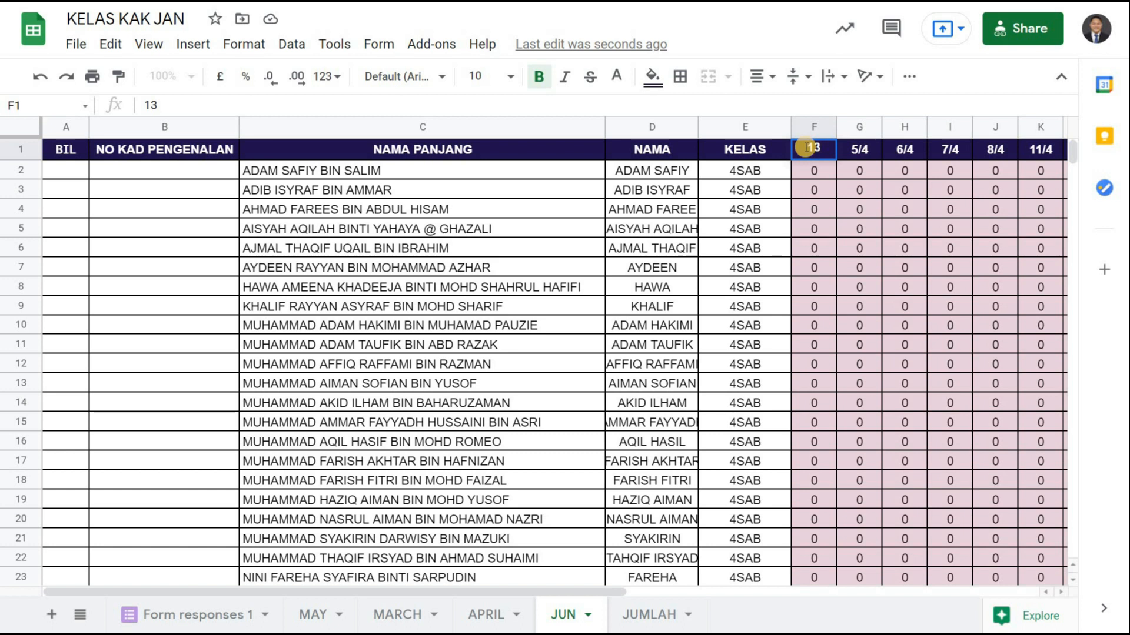
{"action": "type", "text": "/6/2021"}
{"action": "key", "text": "Return"}
{"action": "left_click", "coordinate": [809, 150]}
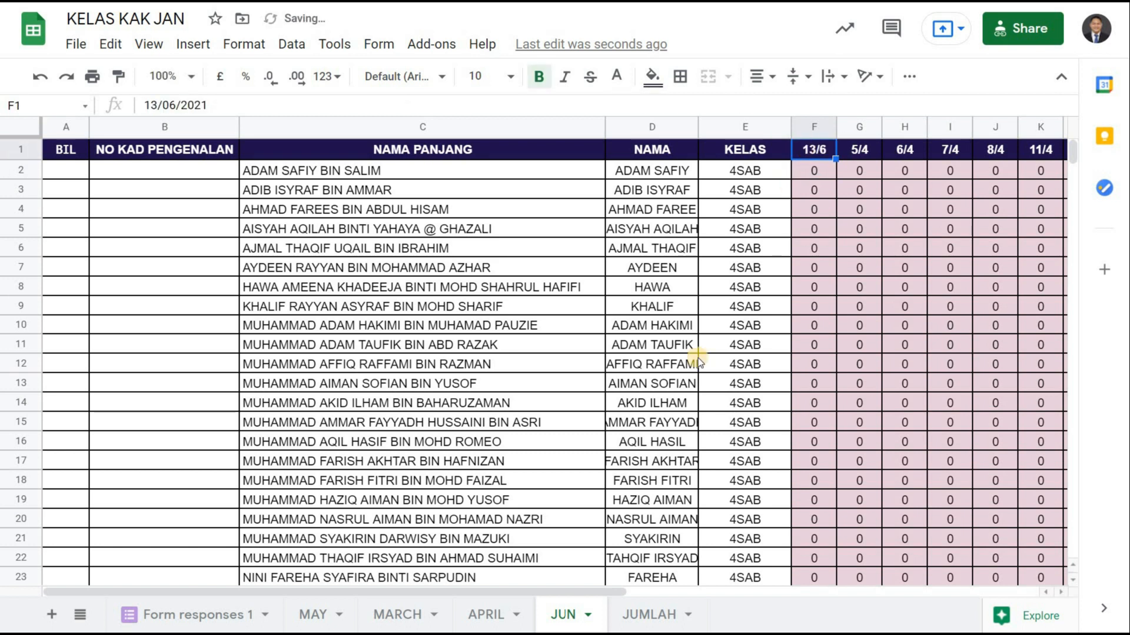
{"action": "left_click_drag", "start_coordinate": [583, 590], "coordinate": [870, 553]}
{"action": "left_click_drag", "start_coordinate": [639, 158], "coordinate": [820, 159]}
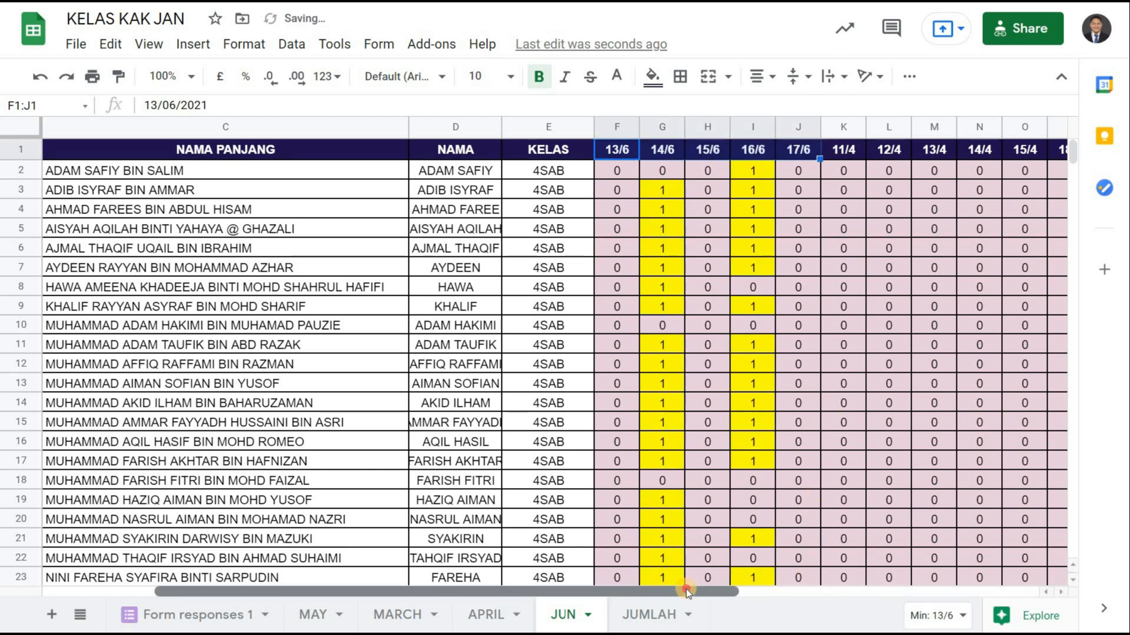
Change the date header in K1 of the JUN sheet to 20/6.
{"action": "left_click", "coordinate": [653, 193]}
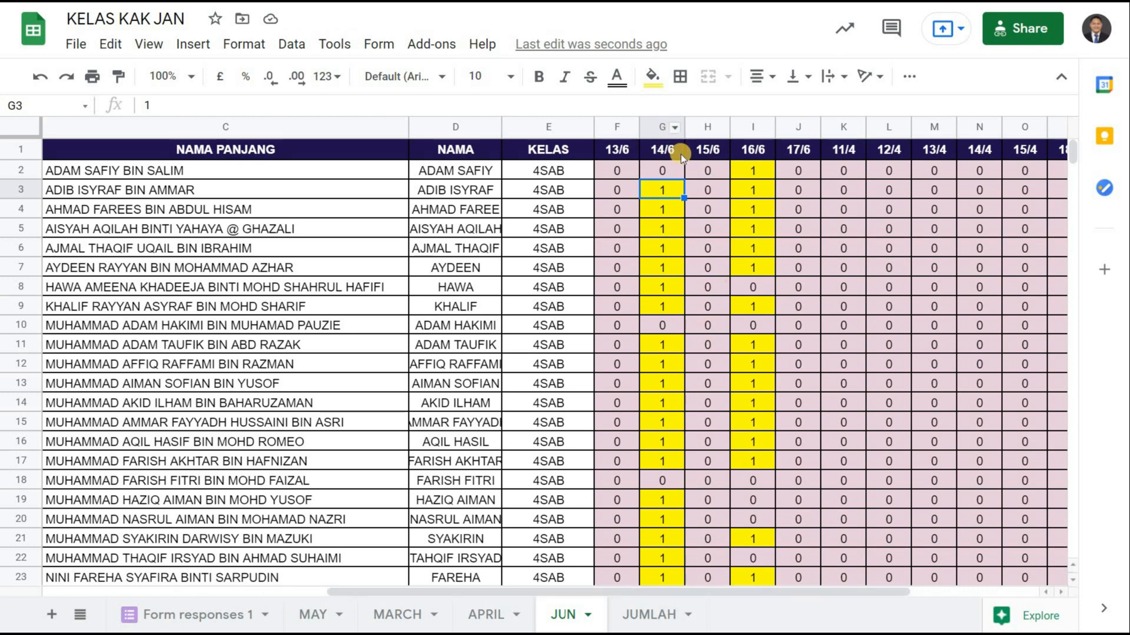
{"action": "left_click", "coordinate": [813, 151]}
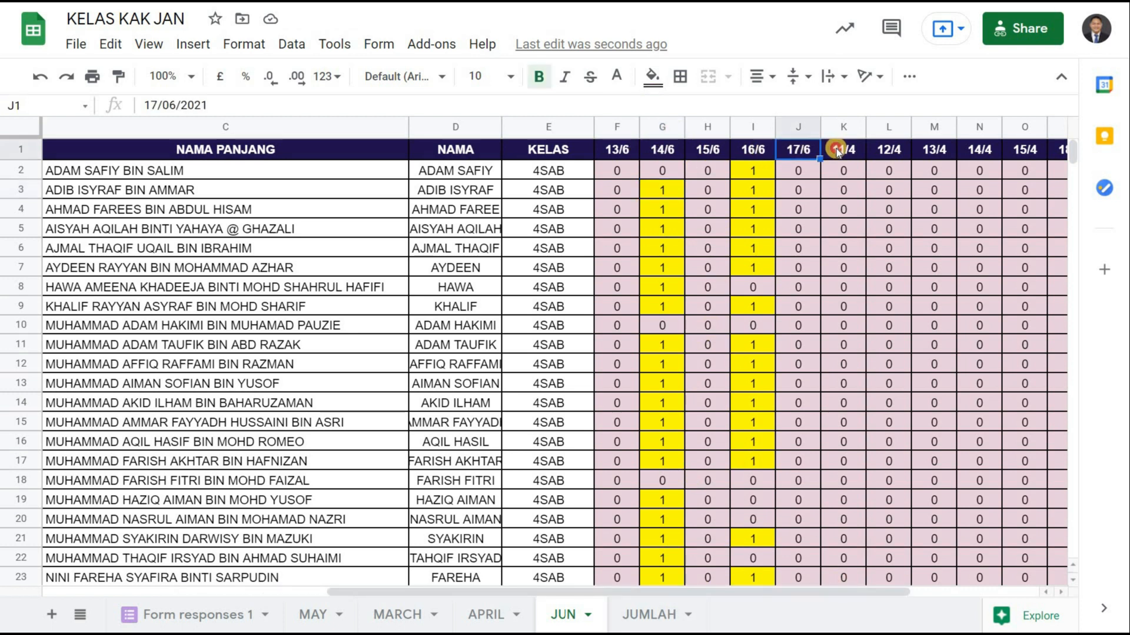
{"action": "left_click", "coordinate": [841, 151]}
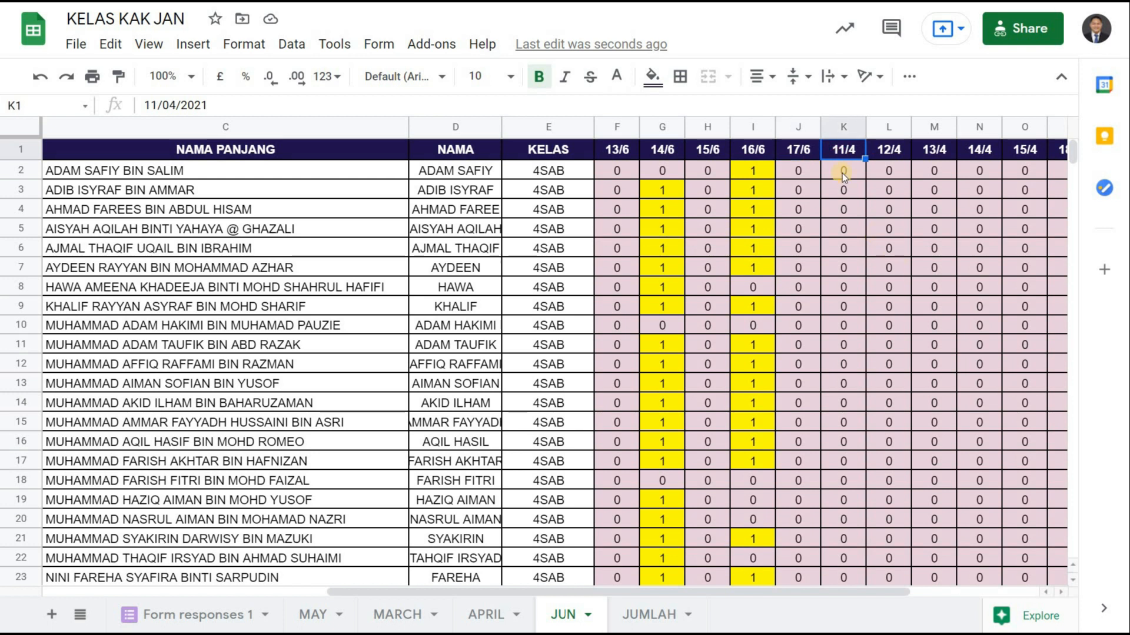
{"action": "type", "text": "20/6"}
{"action": "key", "text": "Return"}
{"action": "key", "text": "Up"}
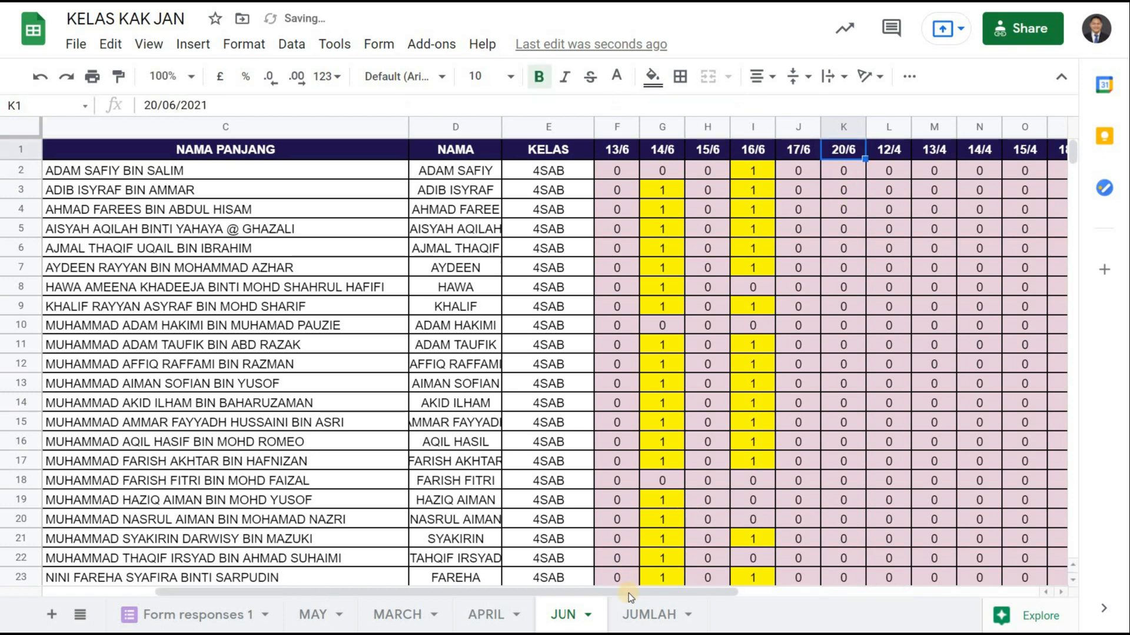
{"action": "left_click", "coordinate": [894, 586]}
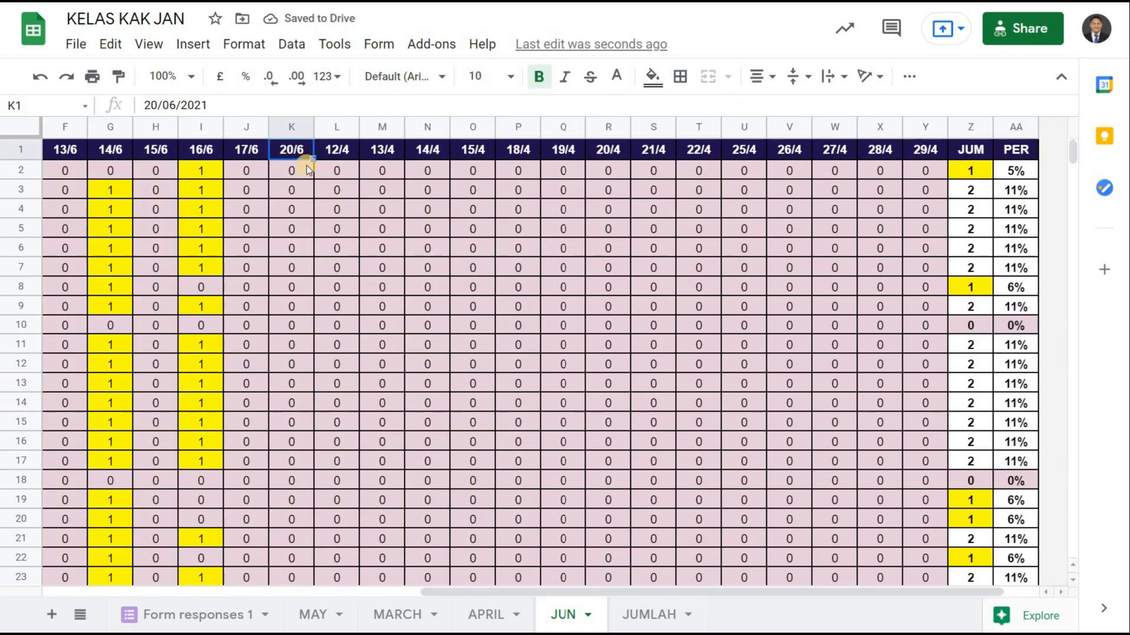
Fill the dates from K1 across to O1 in the JUN sheet, ending at 24/6, and enter 27/6 in P1.
{"action": "left_click_drag", "start_coordinate": [313, 160], "coordinate": [480, 157]}
{"action": "left_click_drag", "start_coordinate": [499, 202], "coordinate": [501, 197]}
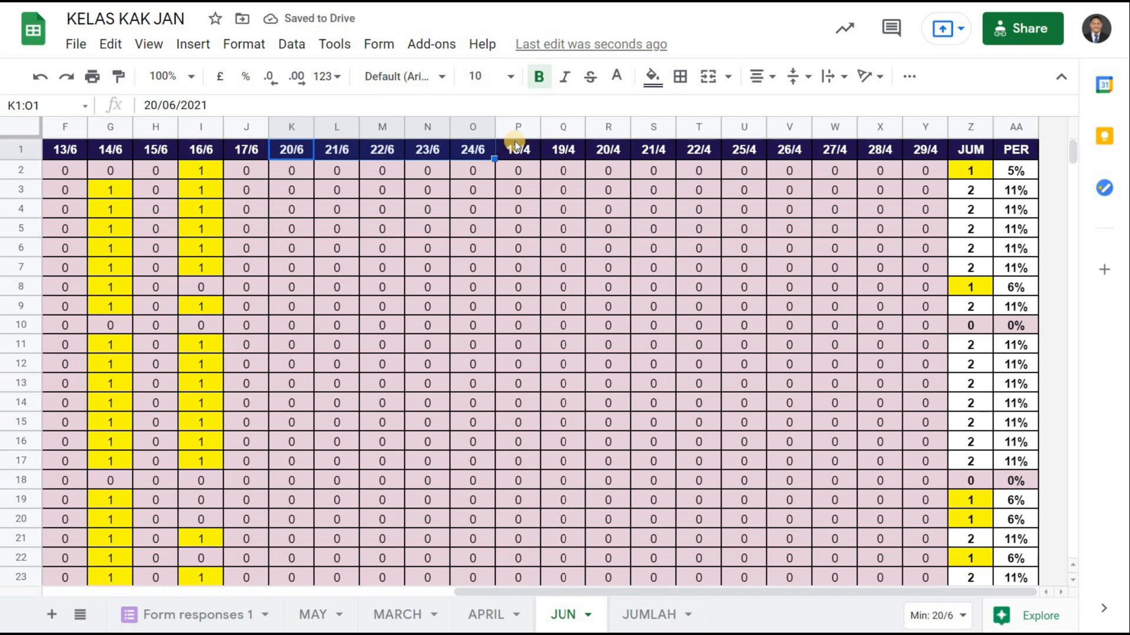
{"action": "left_click", "coordinate": [523, 151]}
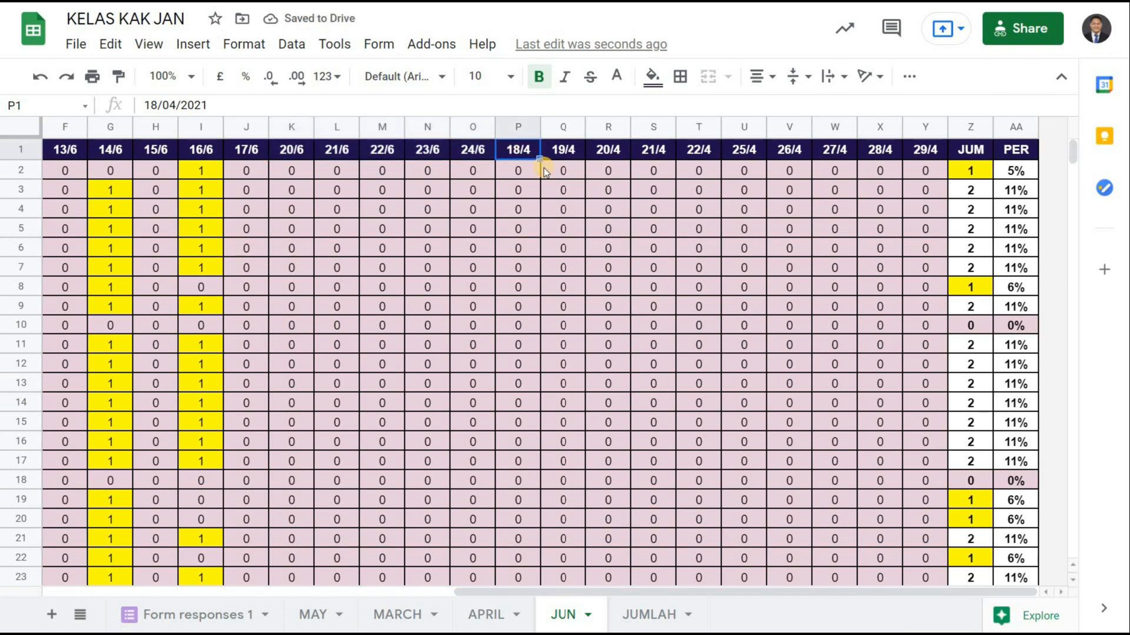
{"action": "type", "text": "27/6"}
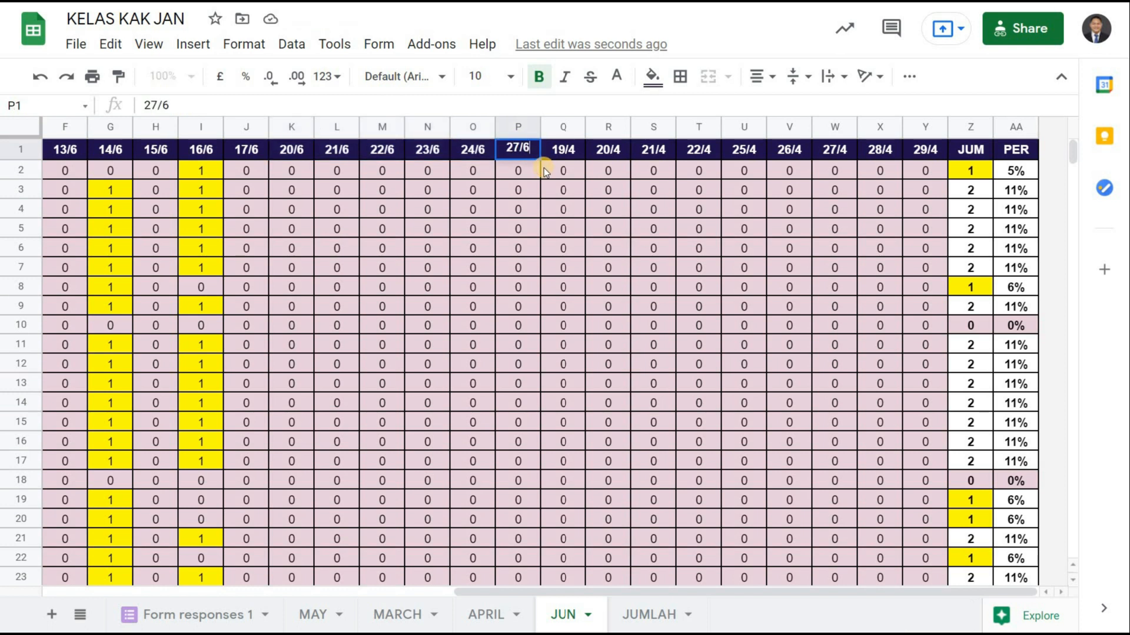
{"action": "key", "text": "Return"}
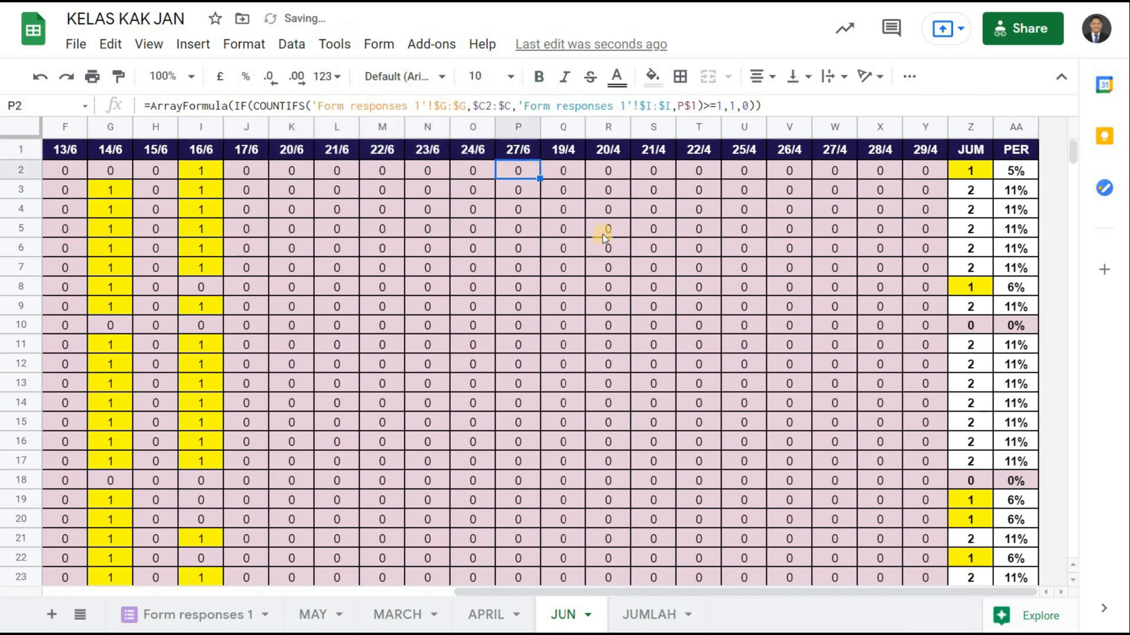
Fill the dates from P1 across to T1, ending at 1/7.
{"action": "left_click", "coordinate": [527, 151]}
{"action": "left_click_drag", "start_coordinate": [540, 156], "coordinate": [710, 156]}
{"action": "left_click", "coordinate": [703, 174]}
{"action": "left_click", "coordinate": [706, 147]}
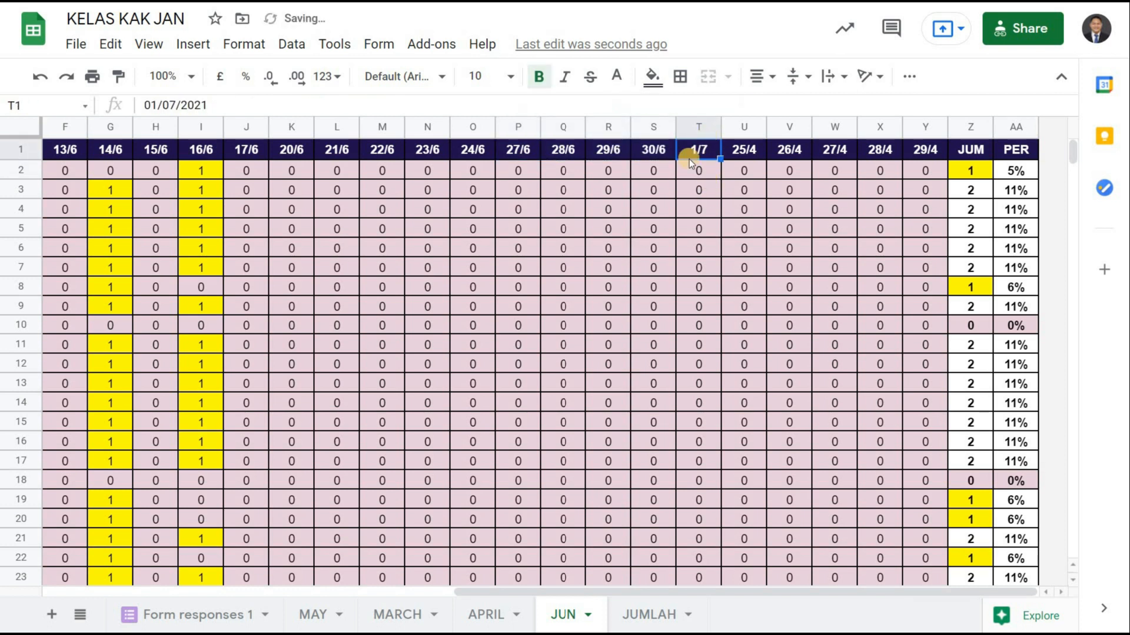
Delete the leftover April date columns U to Y from the JUN sheet.
{"action": "left_click_drag", "start_coordinate": [743, 127], "coordinate": [841, 127]}
{"action": "mouse_move", "coordinate": [926, 128]}
{"action": "left_mouse_down"}
{"action": "mouse_move", "coordinate": [865, 126]}
{"action": "mouse_move", "coordinate": [925, 136]}
{"action": "left_mouse_up"}
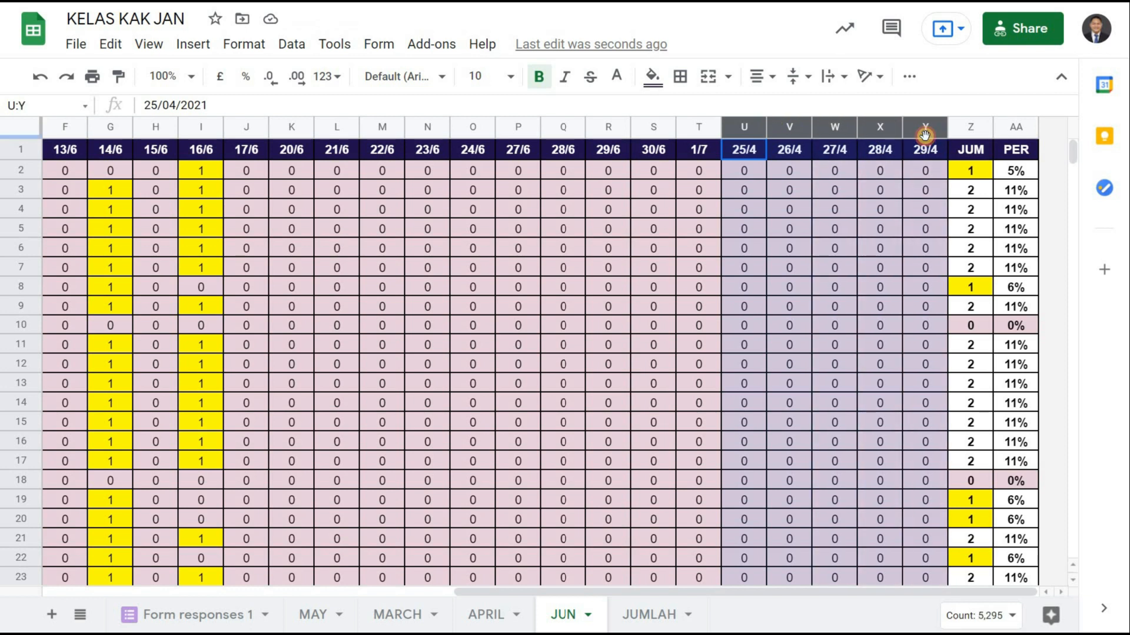
{"action": "right_click", "coordinate": [735, 137]}
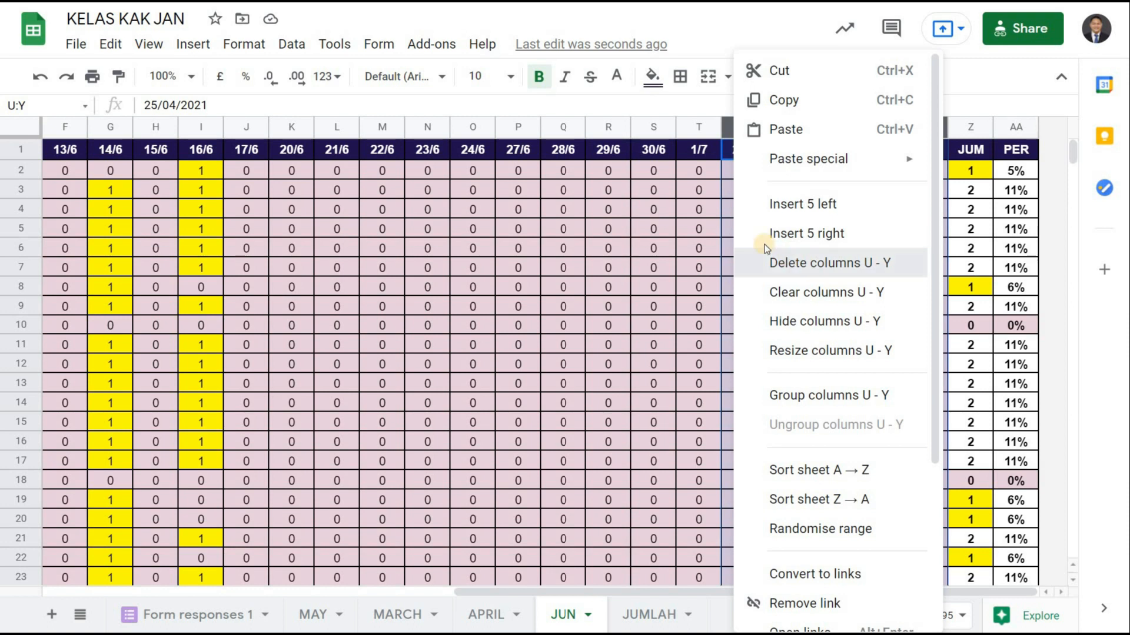
{"action": "left_click", "coordinate": [782, 262]}
{"action": "left_click", "coordinate": [853, 177]}
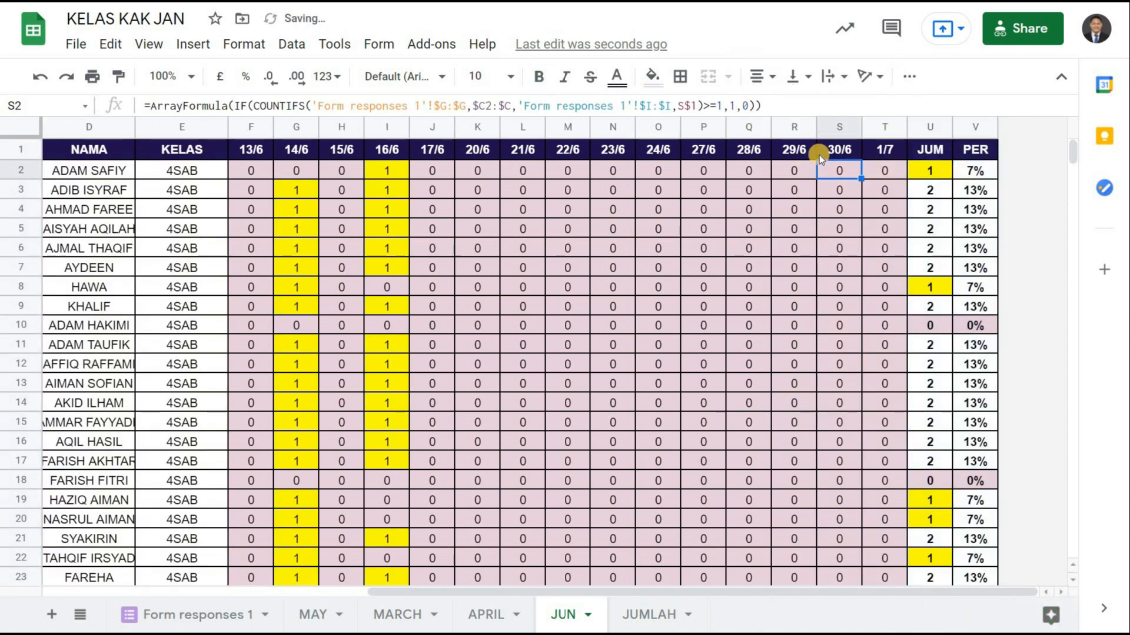
Inspect the PER average formula in V2 and the JUM total formula in U2 of the JUN sheet.
{"action": "left_click", "coordinate": [956, 171]}
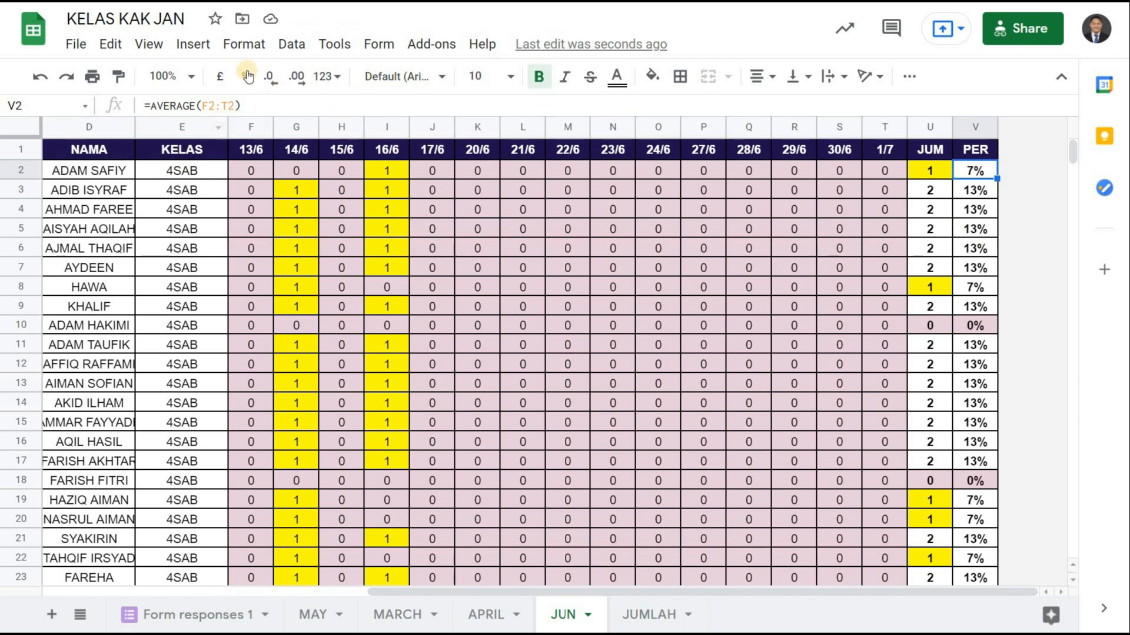
{"action": "key", "text": "Return"}
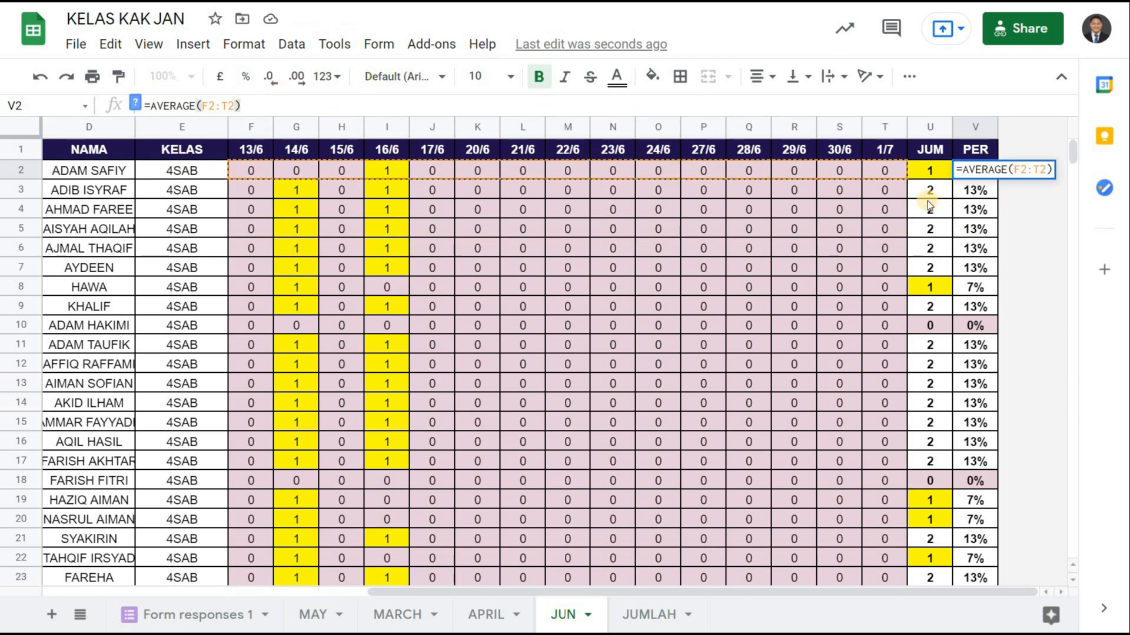
{"action": "key", "text": "Escape"}
{"action": "key", "text": "Left"}
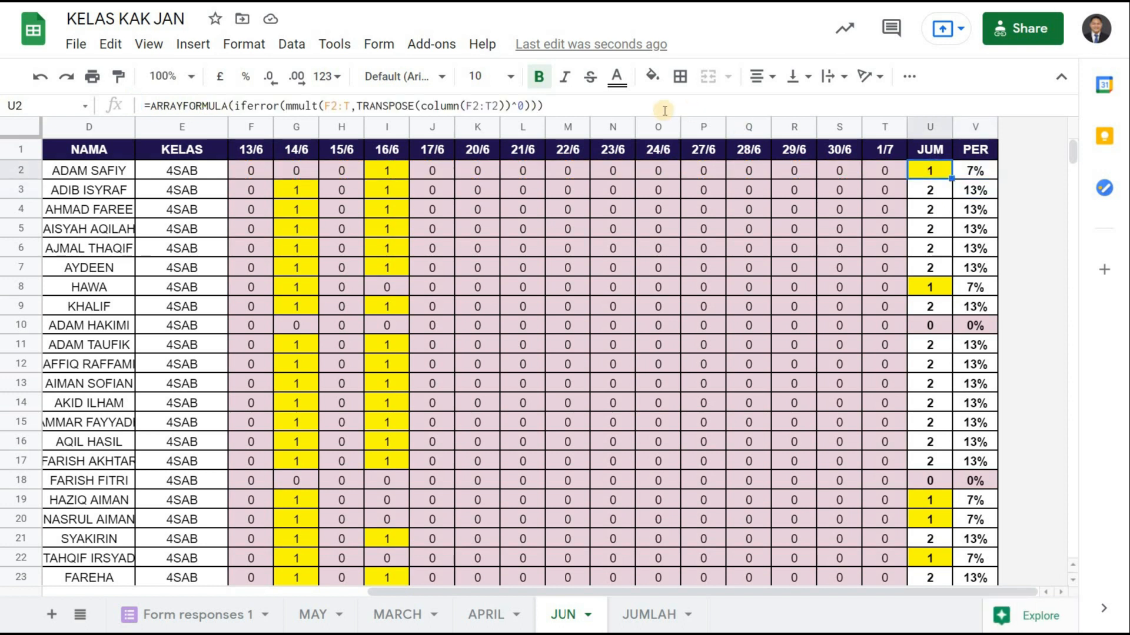
{"action": "key", "text": "Return"}
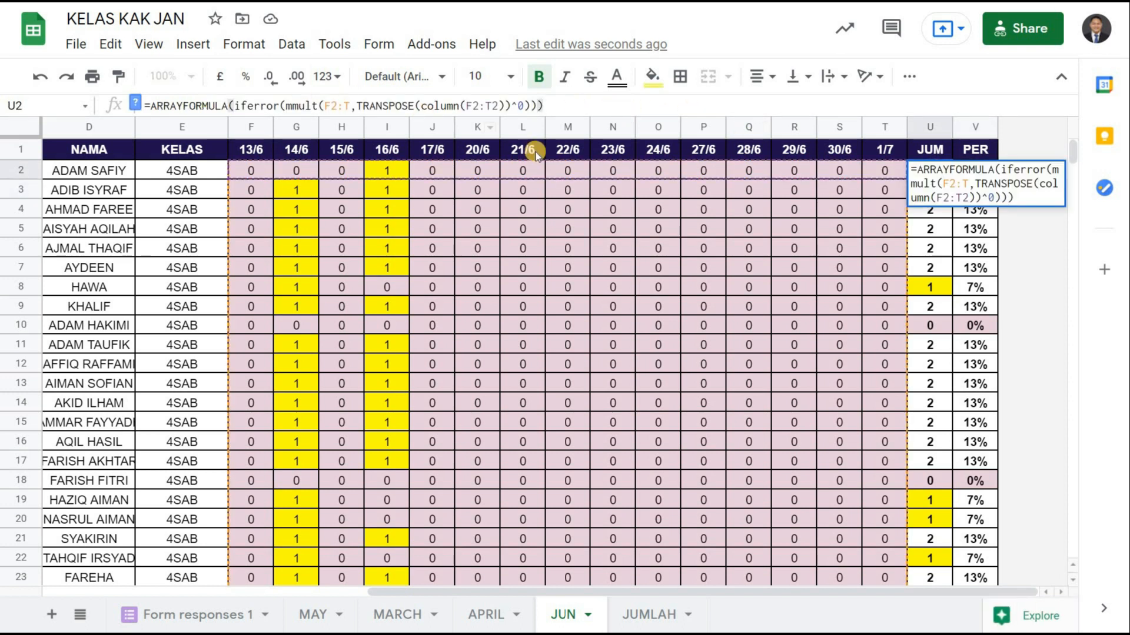
{"action": "key", "text": "Return"}
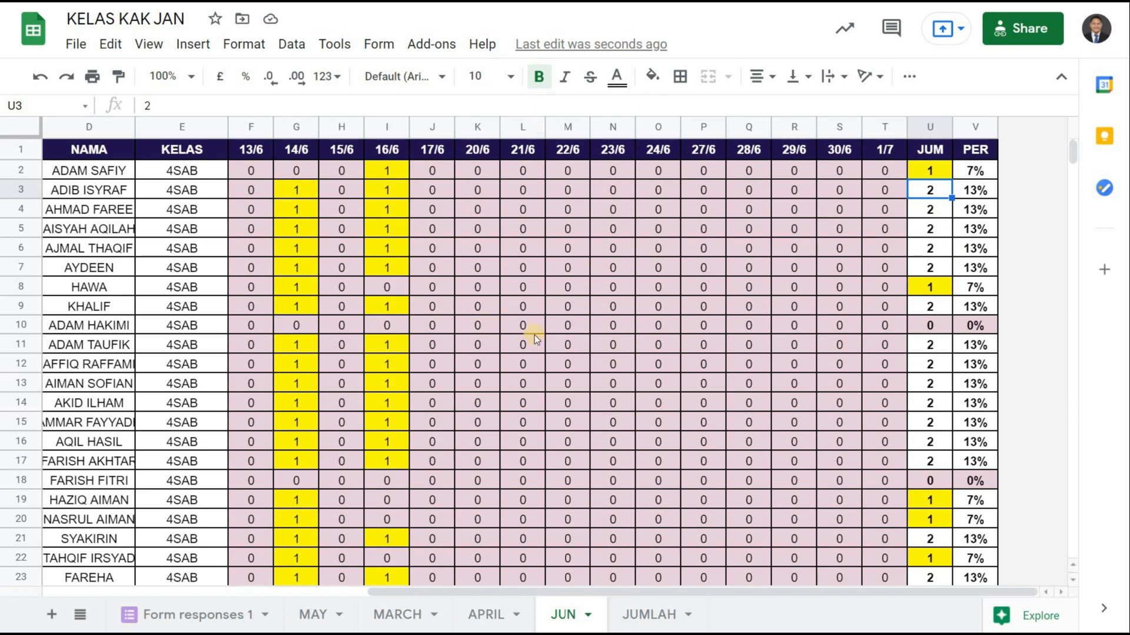
View the MARCH and APRIL sheets, and return to the JUN sheet to compare the layout.
{"action": "mouse_move", "coordinate": [591, 592]}
{"action": "left_mouse_down"}
{"action": "mouse_move", "coordinate": [480, 593]}
{"action": "mouse_move", "coordinate": [592, 597]}
{"action": "left_mouse_up"}
{"action": "left_click", "coordinate": [411, 615]}
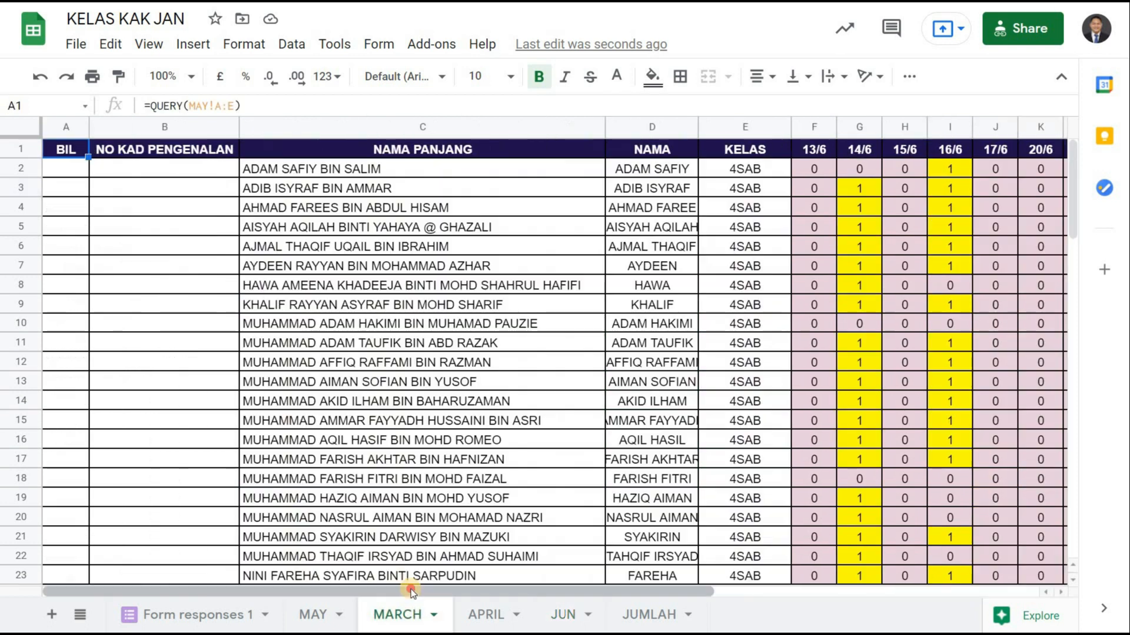
{"action": "left_click", "coordinate": [740, 594]}
{"action": "left_click", "coordinate": [479, 623]}
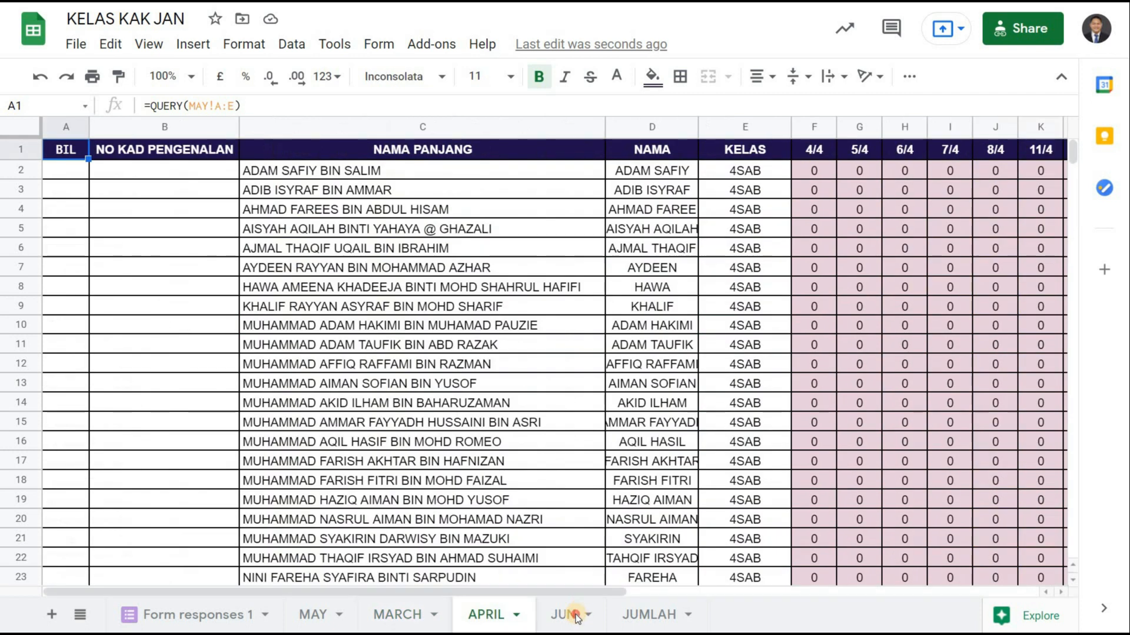
{"action": "left_click", "coordinate": [564, 613]}
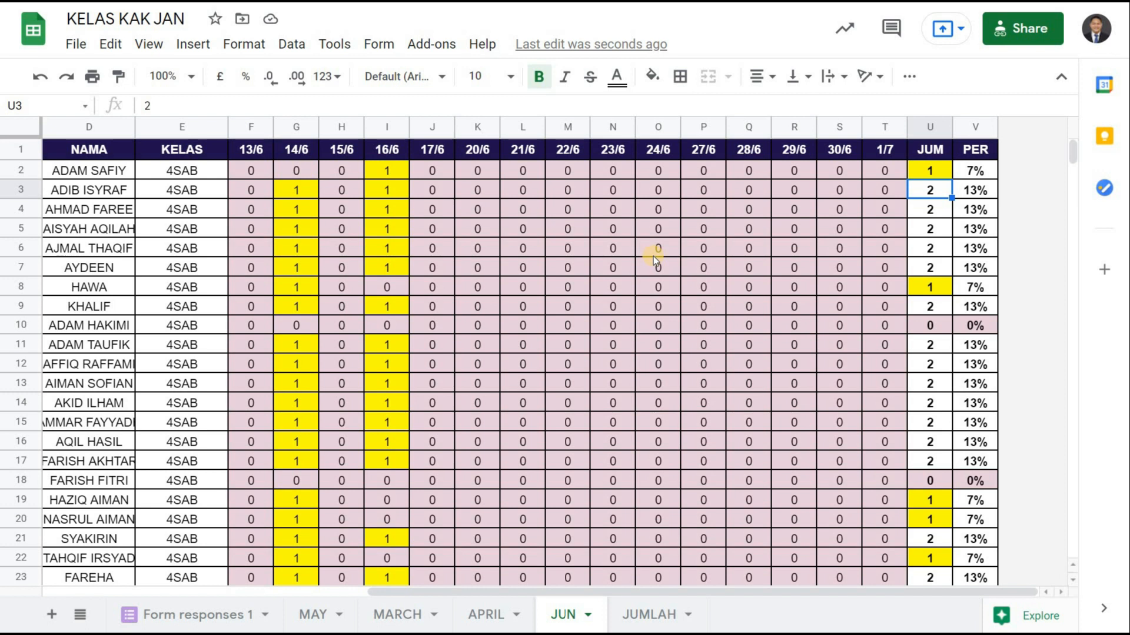
Open the JUMLAH sheet and examine its monthly total and percentage headers, including PERATUS MAC in I1.
{"action": "left_click_drag", "start_coordinate": [461, 593], "coordinate": [784, 535]}
{"action": "left_click", "coordinate": [653, 622]}
{"action": "left_click_drag", "start_coordinate": [349, 591], "coordinate": [563, 595]}
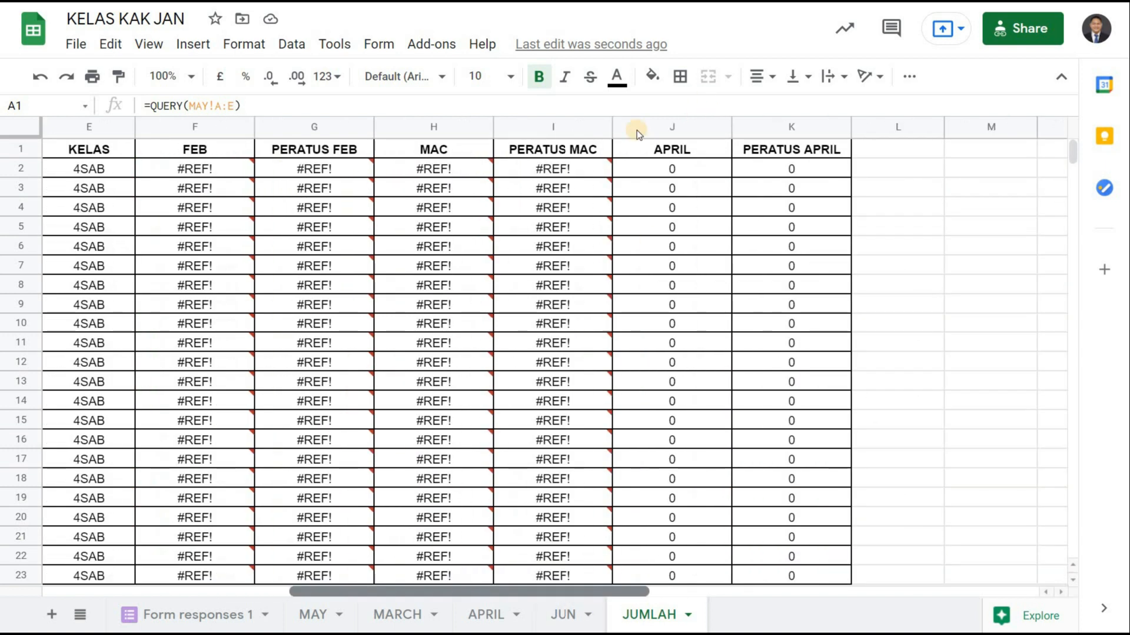
{"action": "left_click", "coordinate": [568, 169]}
{"action": "left_click", "coordinate": [563, 150]}
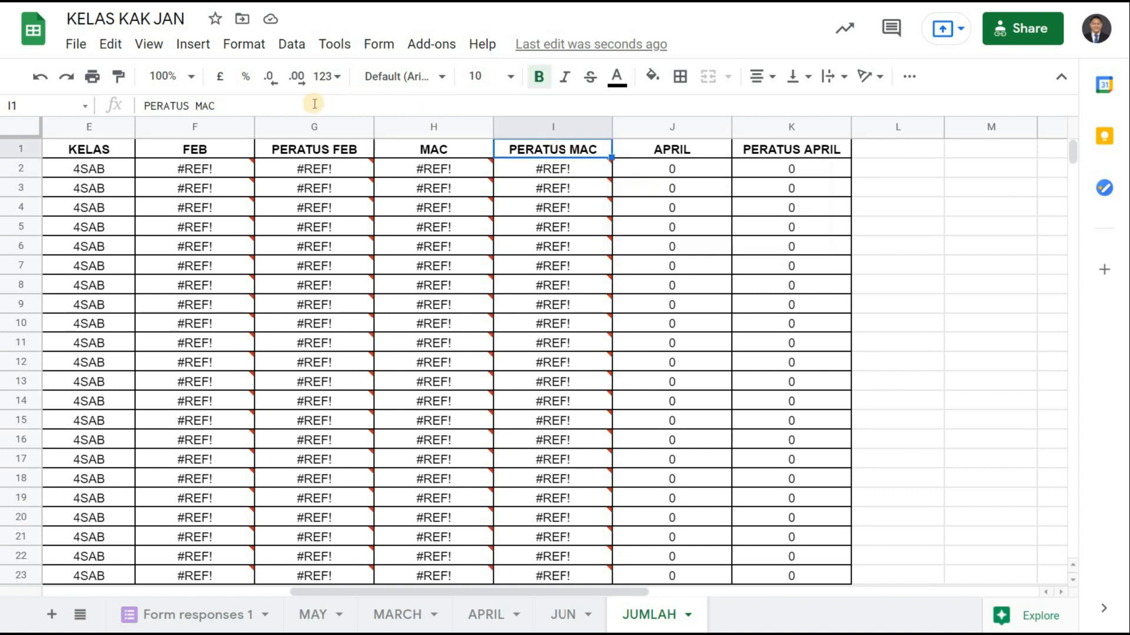
{"action": "left_click", "coordinate": [314, 104]}
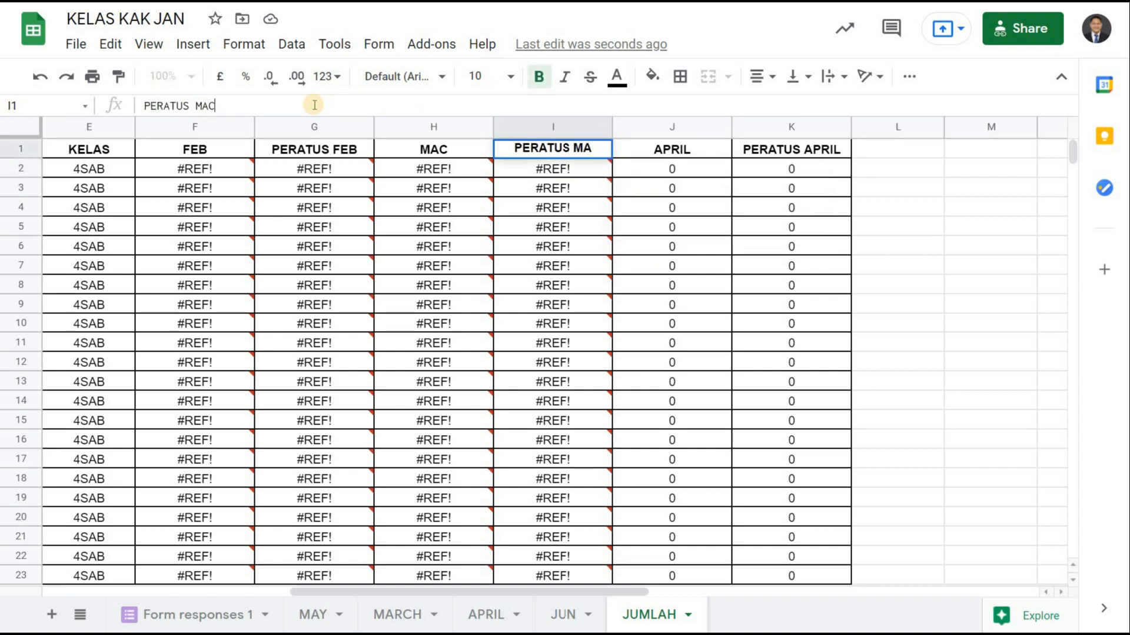
{"action": "key", "text": "Return"}
Add the headers JUN in L1 and PERATUS JUN in M1 of the JUMLAH sheet.
{"action": "left_click", "coordinate": [879, 161]}
{"action": "left_click", "coordinate": [885, 150]}
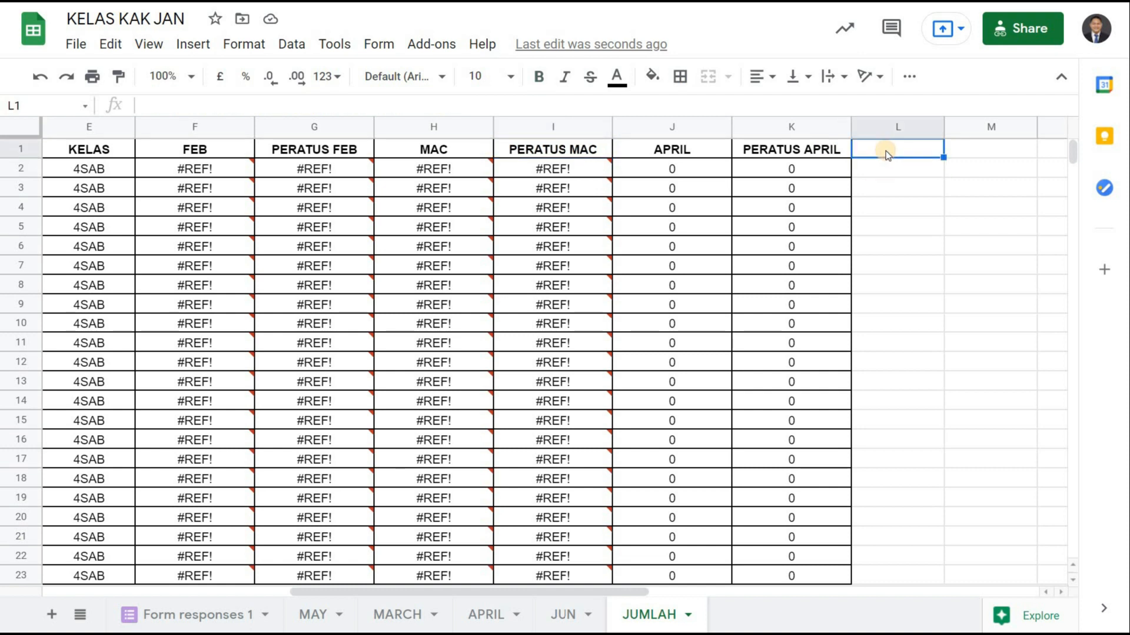
{"action": "type", "text": "JUN"}
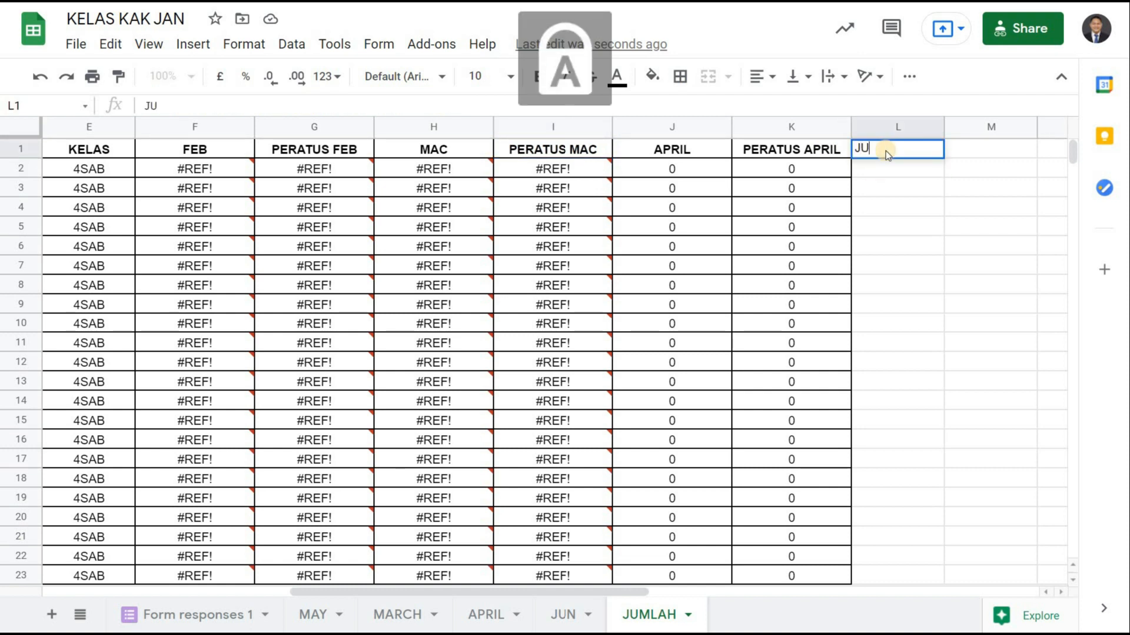
{"action": "key", "text": "Return"}
{"action": "left_click", "coordinate": [885, 150]}
{"action": "key", "text": "Tab"}
{"action": "type", "text": "PE"}
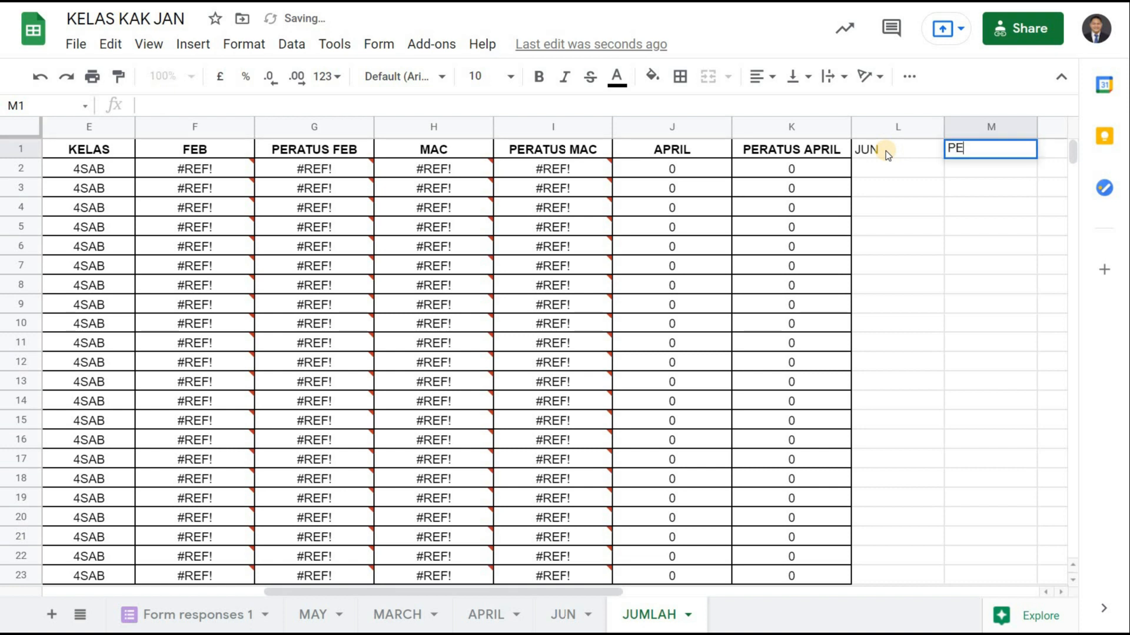
{"action": "type", "text": "RATUS U"}
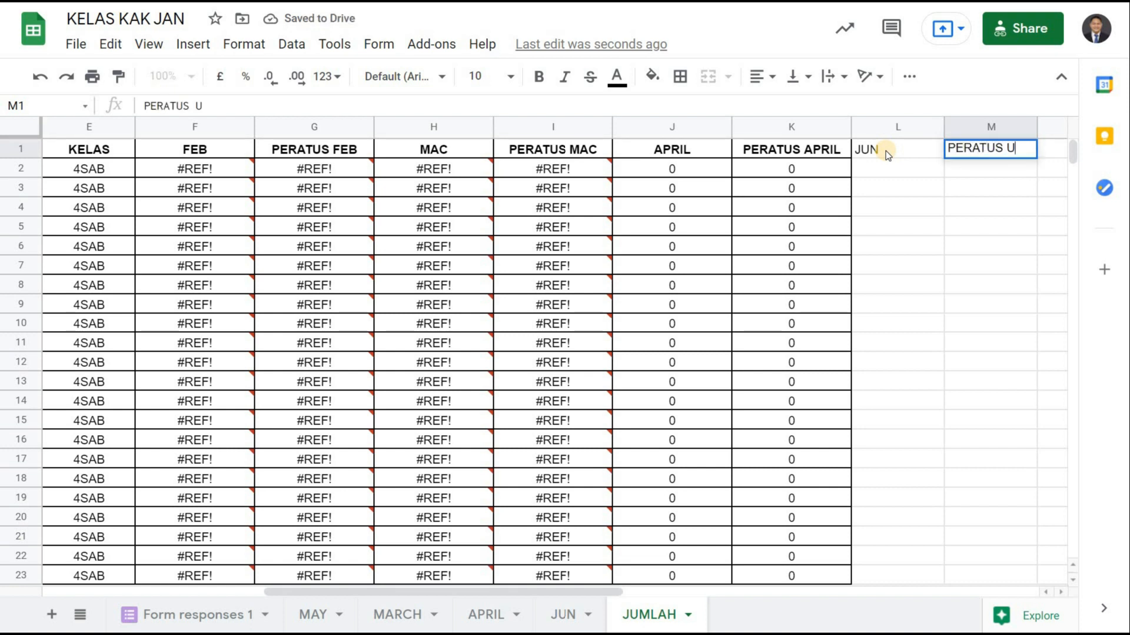
{"action": "key", "text": "BackSpace"}
{"action": "type", "text": "JUN"}
{"action": "key", "text": "Return"}
Centre-align the new headers in L1:M1.
{"action": "key", "text": "Up"}
{"action": "left_click", "coordinate": [885, 151], "text": "shift"}
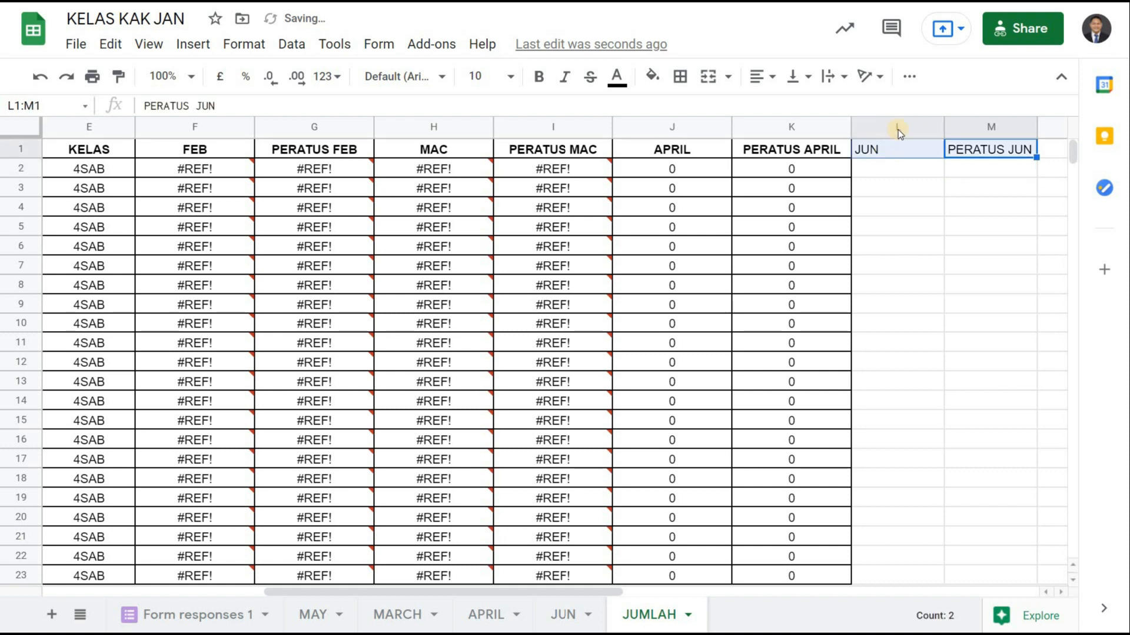
{"action": "left_click", "coordinate": [771, 76]}
{"action": "left_click", "coordinate": [778, 108]}
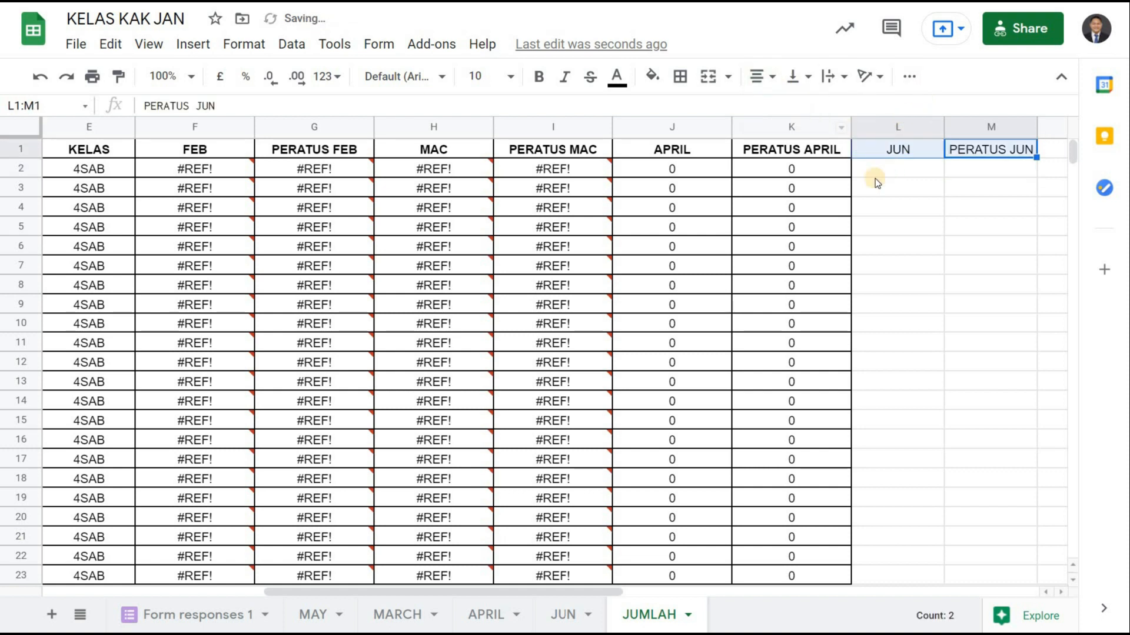
Copy the APRIL total's VLOOKUP formula from J2 into L2 under the JUN header, keeping its text unchanged.
{"action": "left_click", "coordinate": [880, 172]}
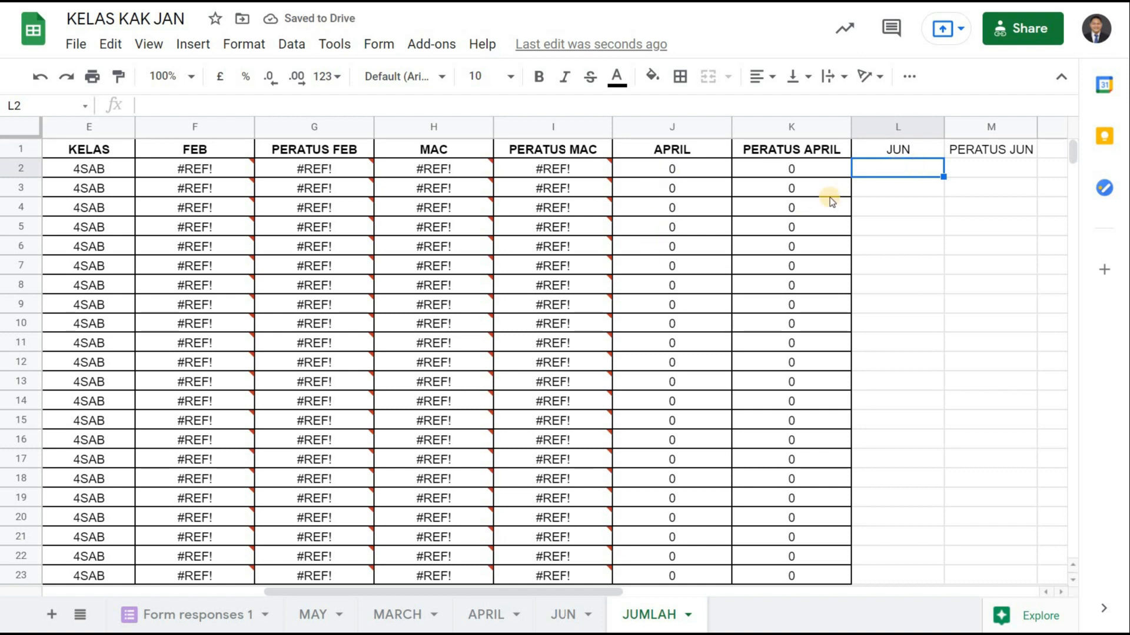
{"action": "left_click", "coordinate": [724, 168]}
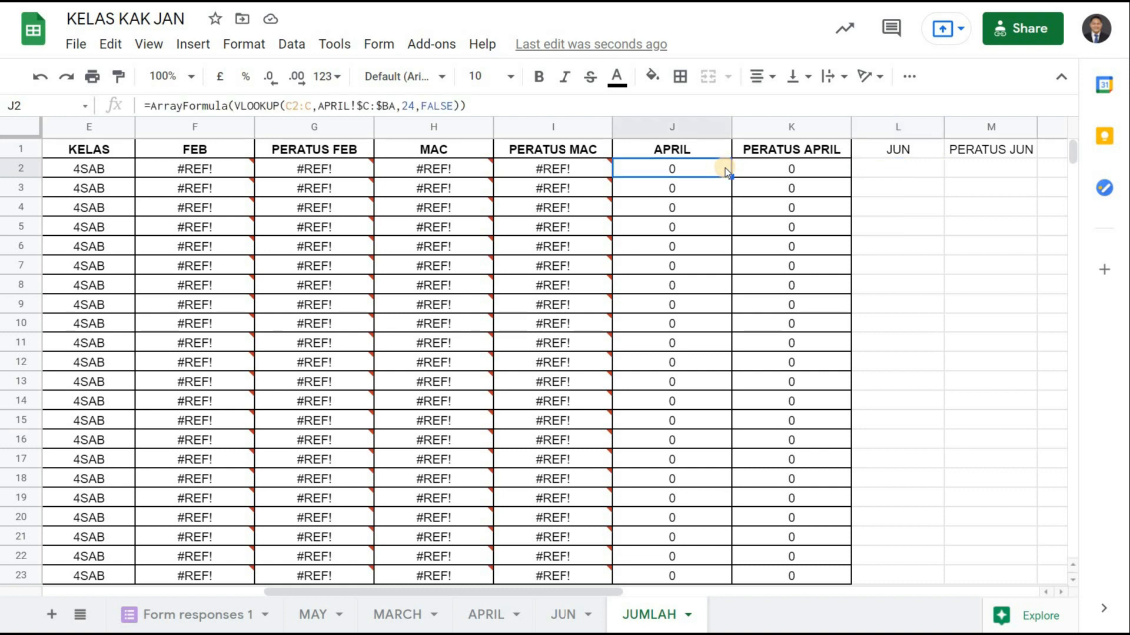
{"action": "left_click_drag", "start_coordinate": [496, 106], "coordinate": [100, 97]}
{"action": "key", "text": "ctrl+c"}
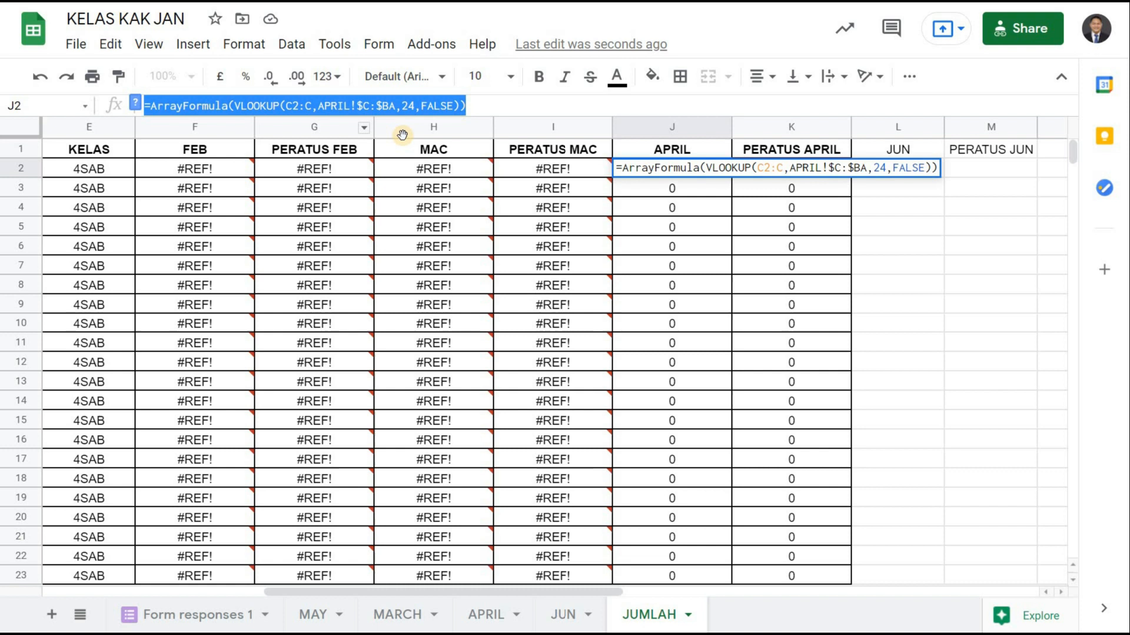
{"action": "key", "text": "Return"}
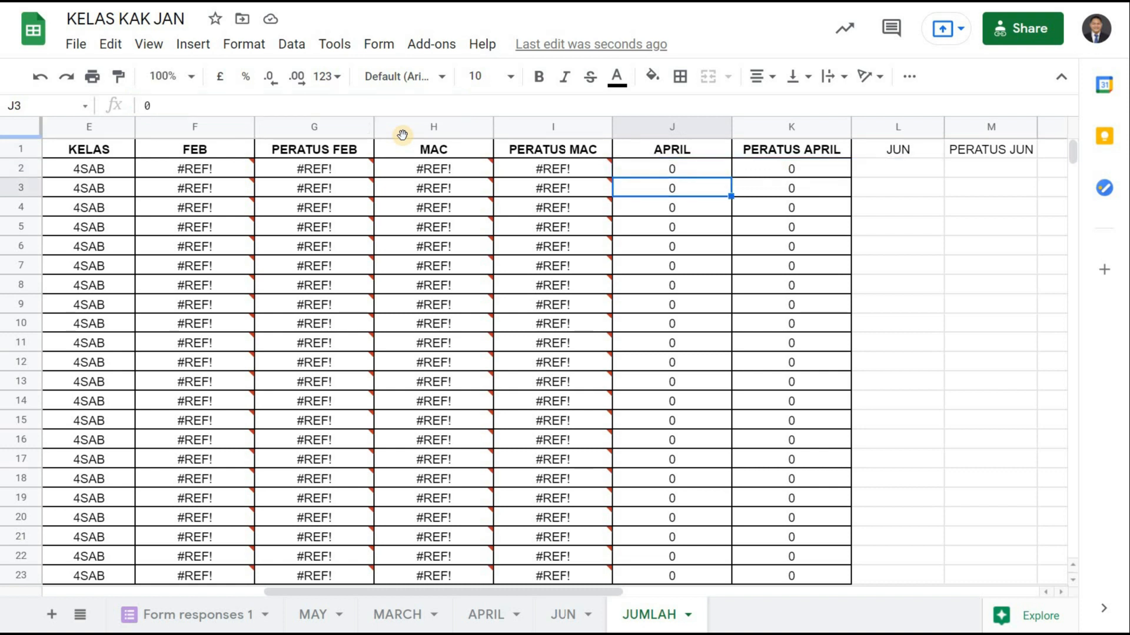
{"action": "left_click", "coordinate": [859, 160]}
{"action": "left_click", "coordinate": [394, 105]}
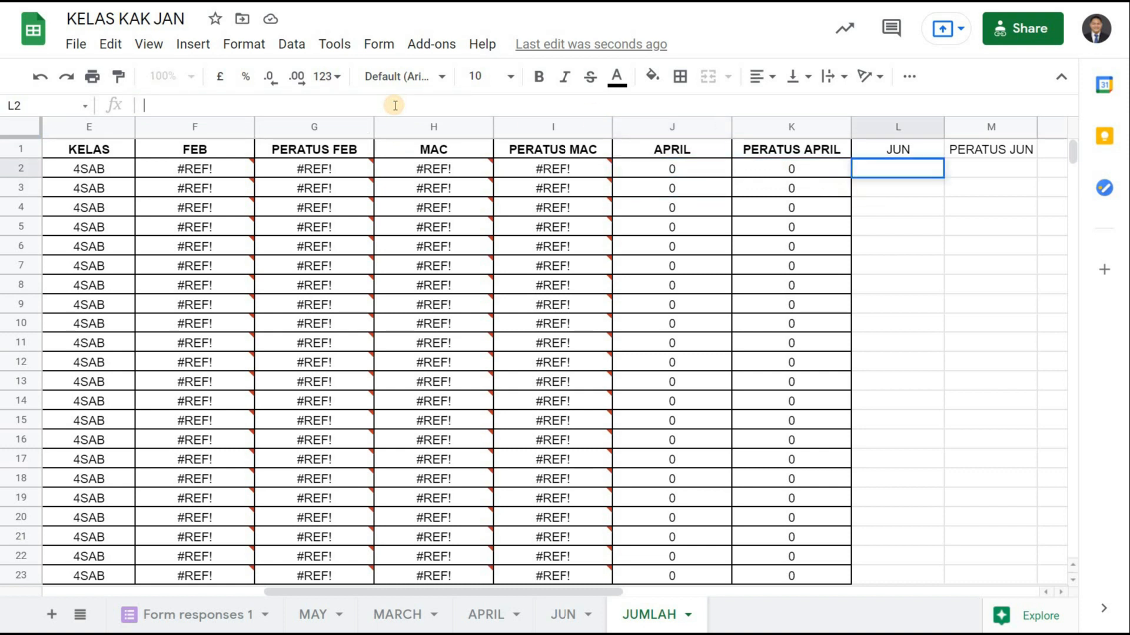
{"action": "key", "text": "ctrl+v"}
{"action": "key", "text": "Return"}
{"action": "key", "text": "Up"}
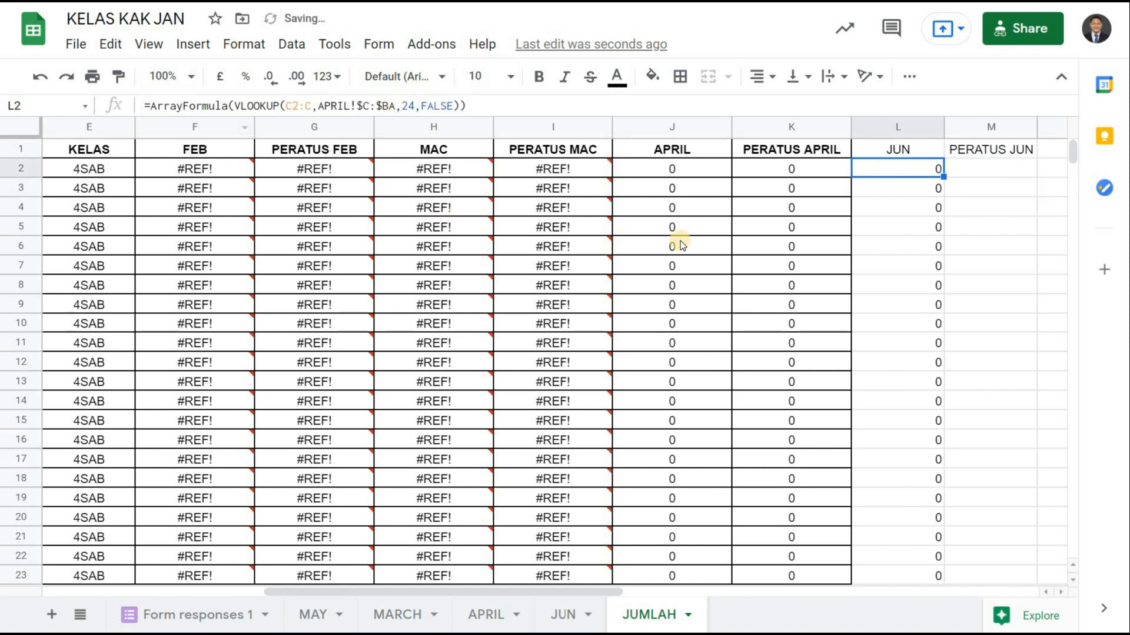
Change the sheet reference in L2's VLOOKUP formula from APRIL to JUN, enlarging the page for readability.
{"action": "left_click_drag", "start_coordinate": [316, 104], "coordinate": [376, 107]}
{"action": "left_click", "coordinate": [317, 106]}
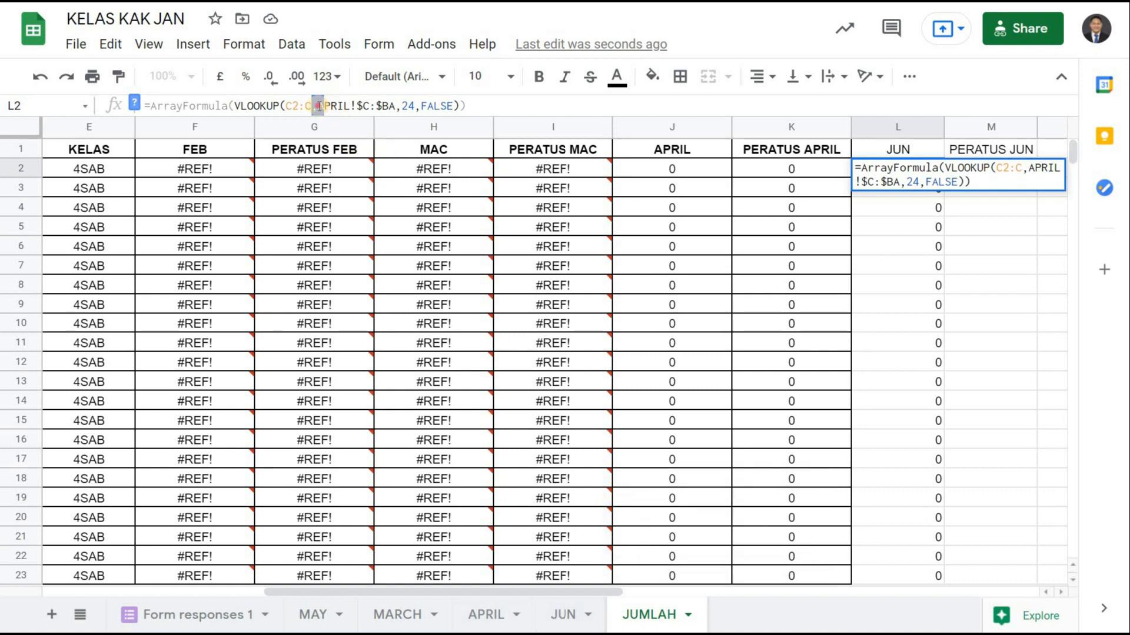
{"action": "key", "text": "ctrl+plus"}
{"action": "key", "text": "ctrl+plus"}
{"action": "left_click_drag", "start_coordinate": [446, 147], "coordinate": [484, 149]}
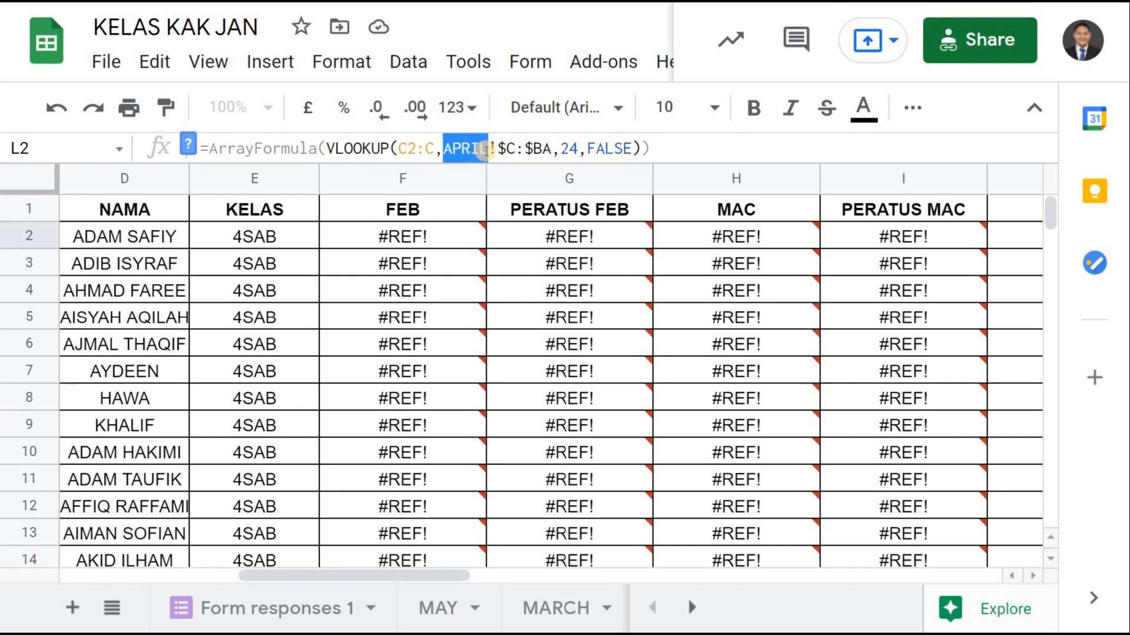
{"action": "key", "text": "Caps_Lock"}
{"action": "type", "text": "JUN"}
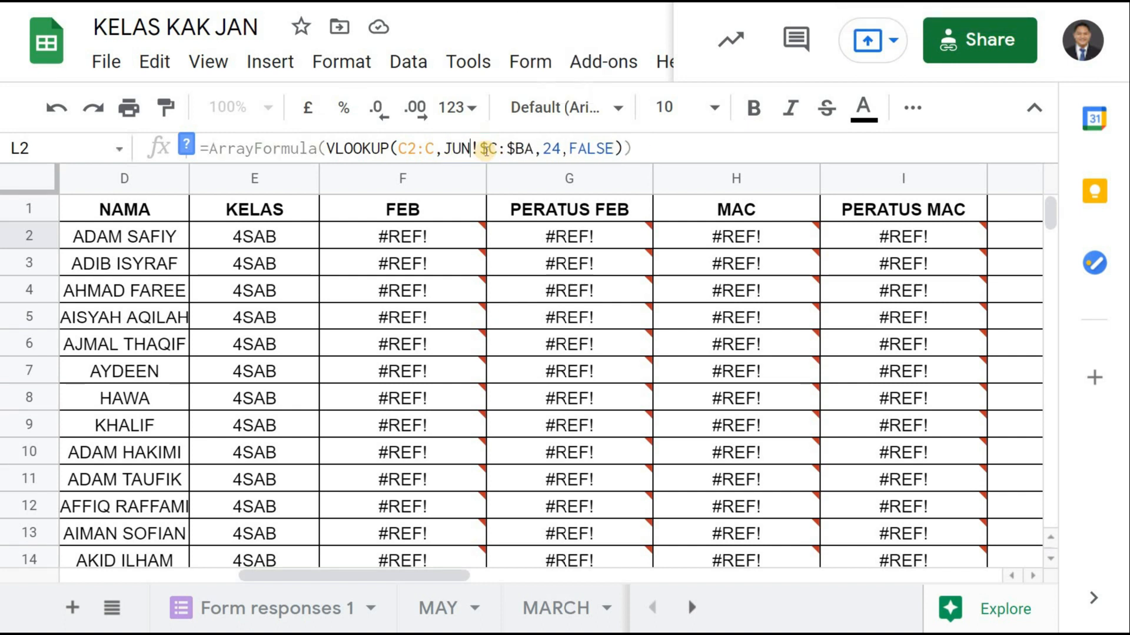
{"action": "key", "text": "Return"}
{"action": "key", "text": "Up"}
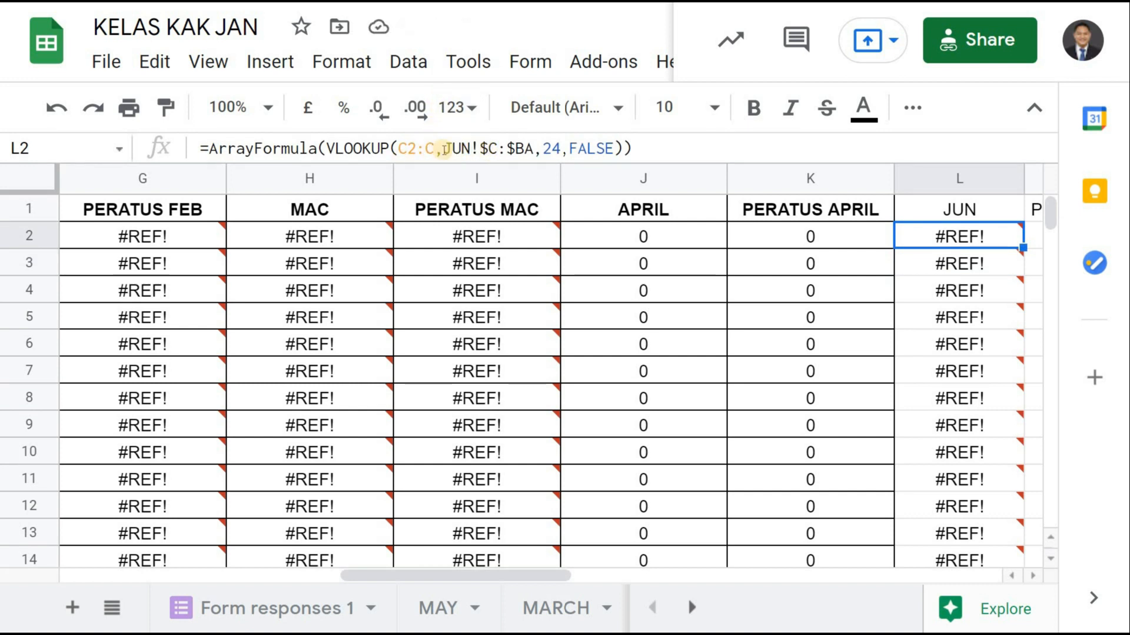
Review the range in L2's VLOOKUP formula and check on the JUN sheet which columns it must span, from NAMA PANJANG to PER.
{"action": "left_click", "coordinate": [483, 148]}
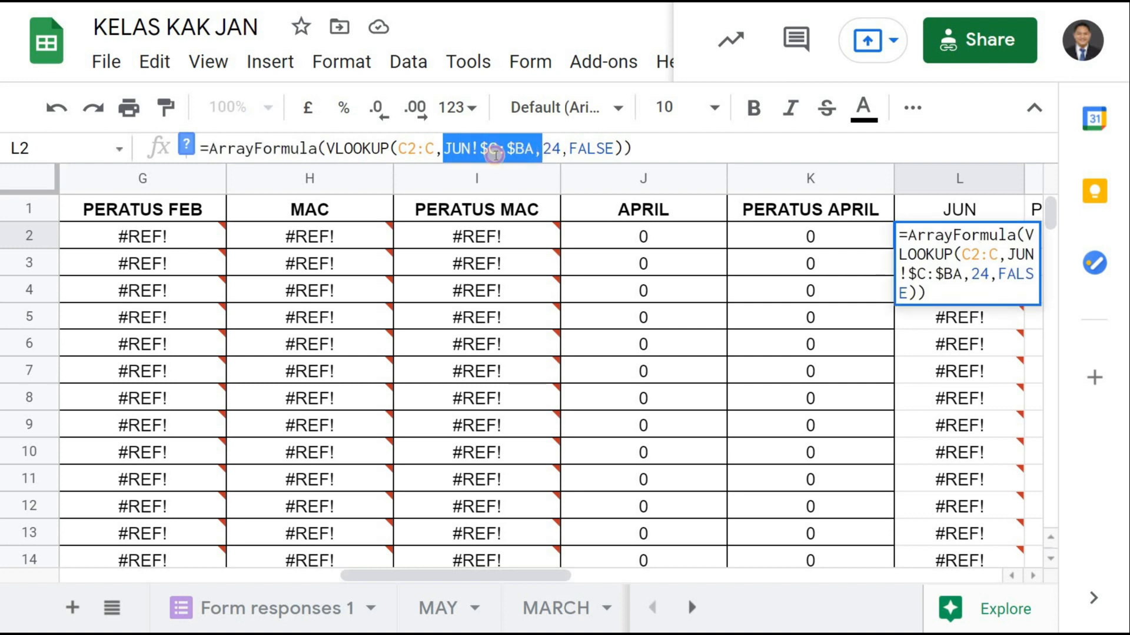
{"action": "left_click_drag", "start_coordinate": [533, 148], "coordinate": [487, 149]}
{"action": "left_click", "coordinate": [491, 147]}
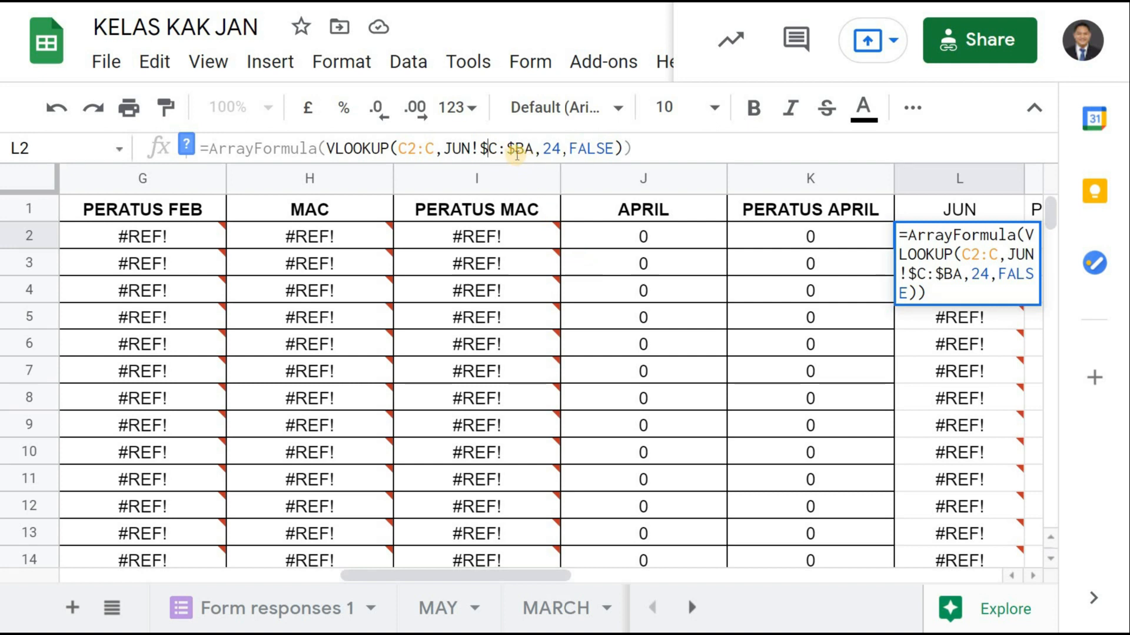
{"action": "key", "text": "Return"}
{"action": "key", "text": "Up"}
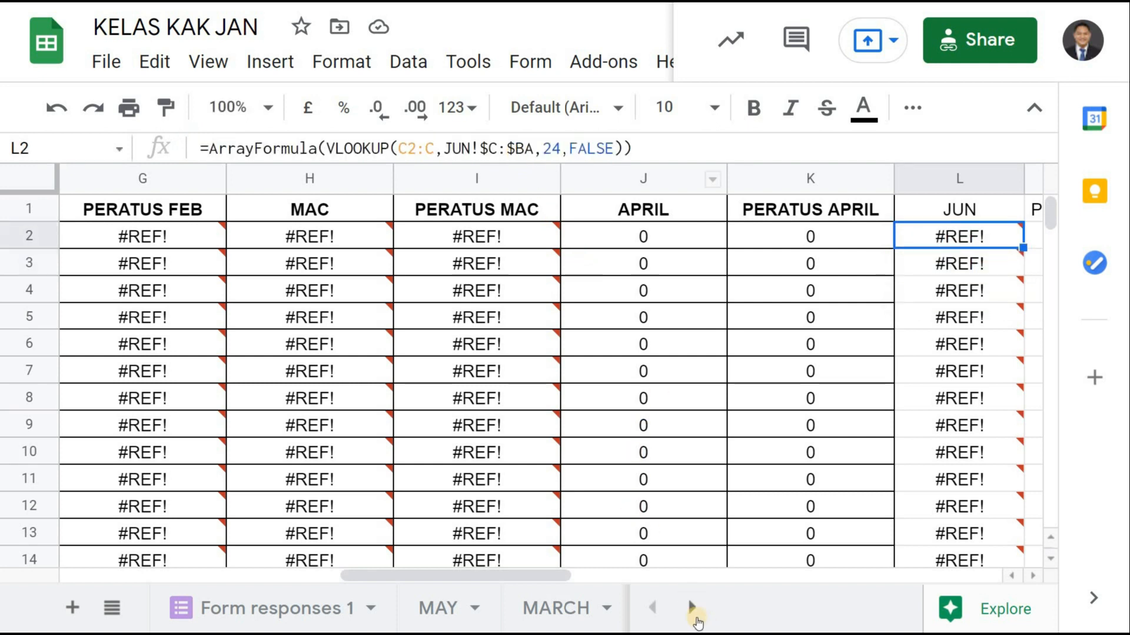
{"action": "left_click", "coordinate": [692, 607]}
{"action": "left_click", "coordinate": [425, 608]}
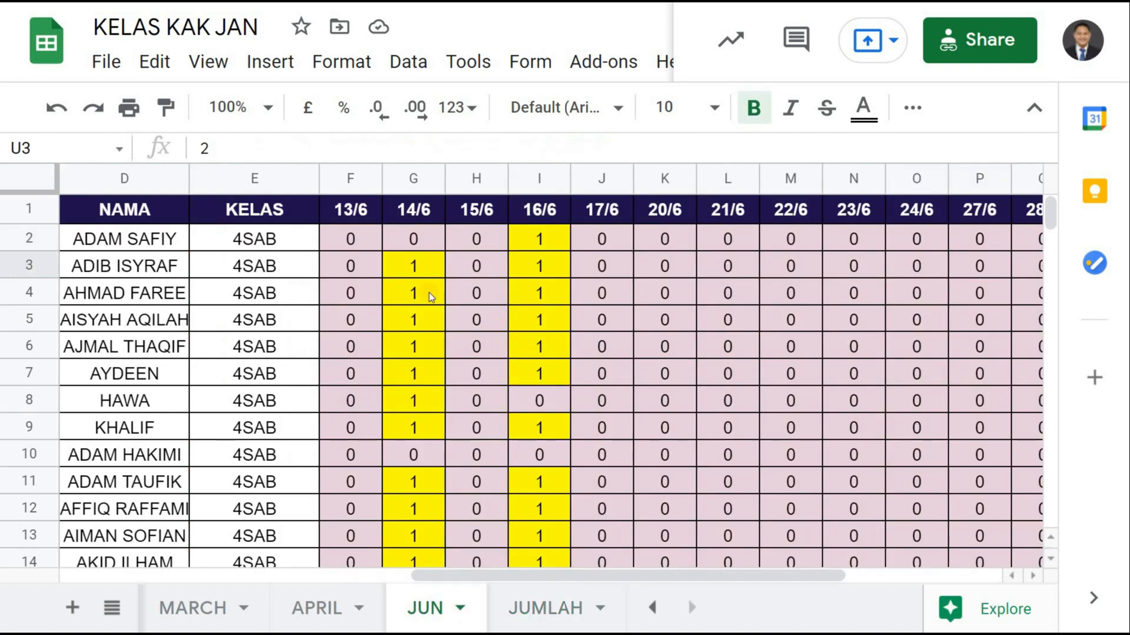
{"action": "left_click_drag", "start_coordinate": [477, 574], "coordinate": [368, 573]}
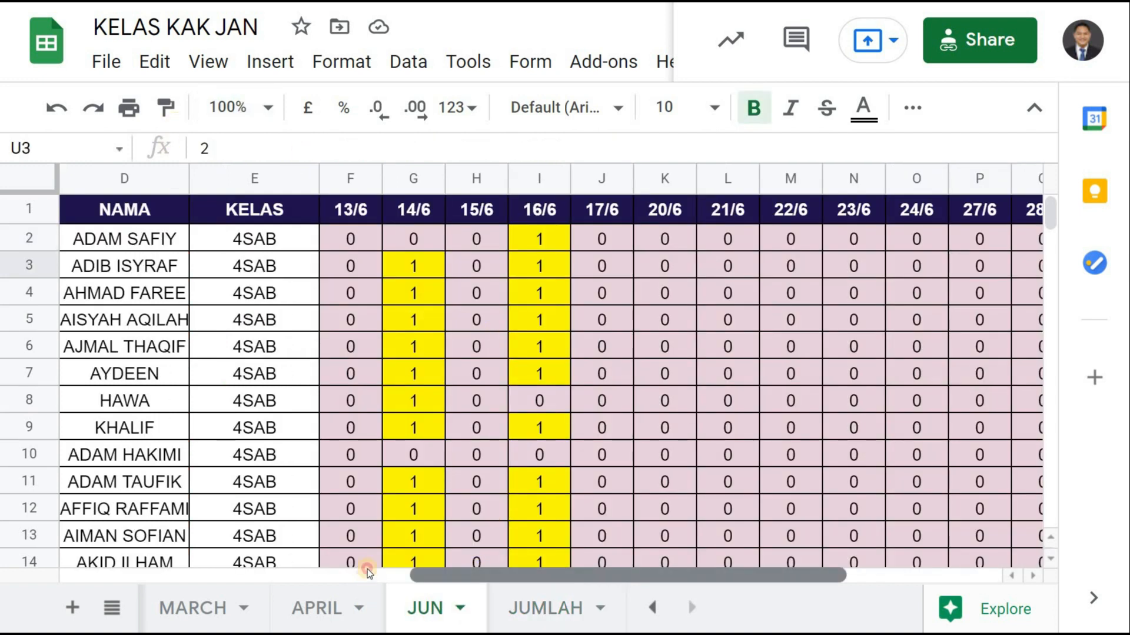
{"action": "left_click", "coordinate": [386, 235]}
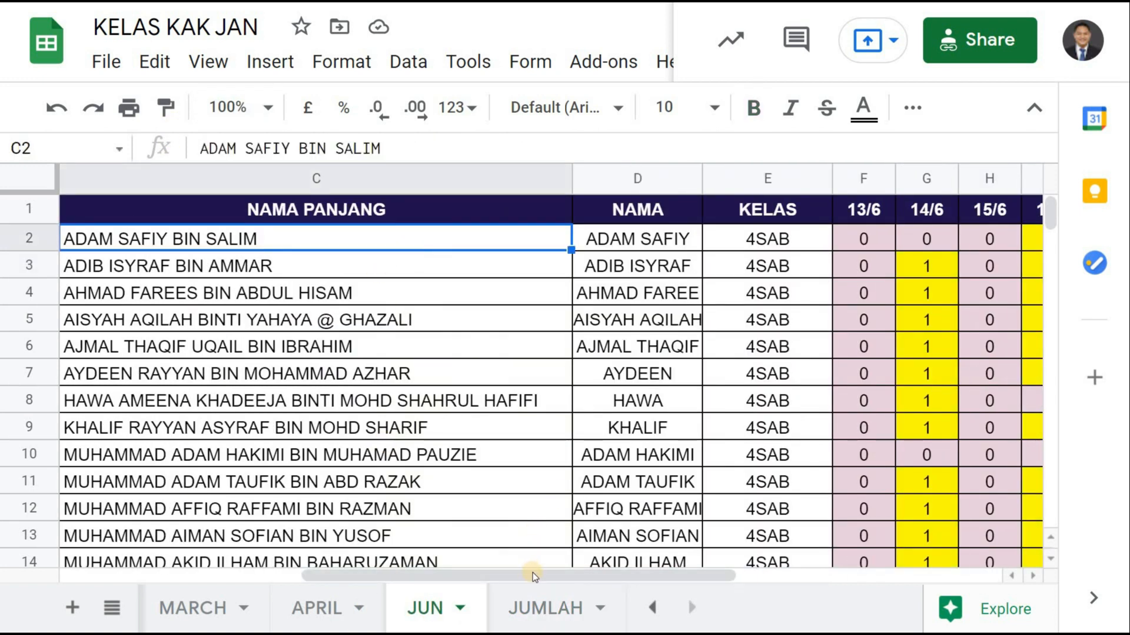
{"action": "left_click_drag", "start_coordinate": [574, 579], "coordinate": [839, 574]}
{"action": "left_click", "coordinate": [924, 179]}
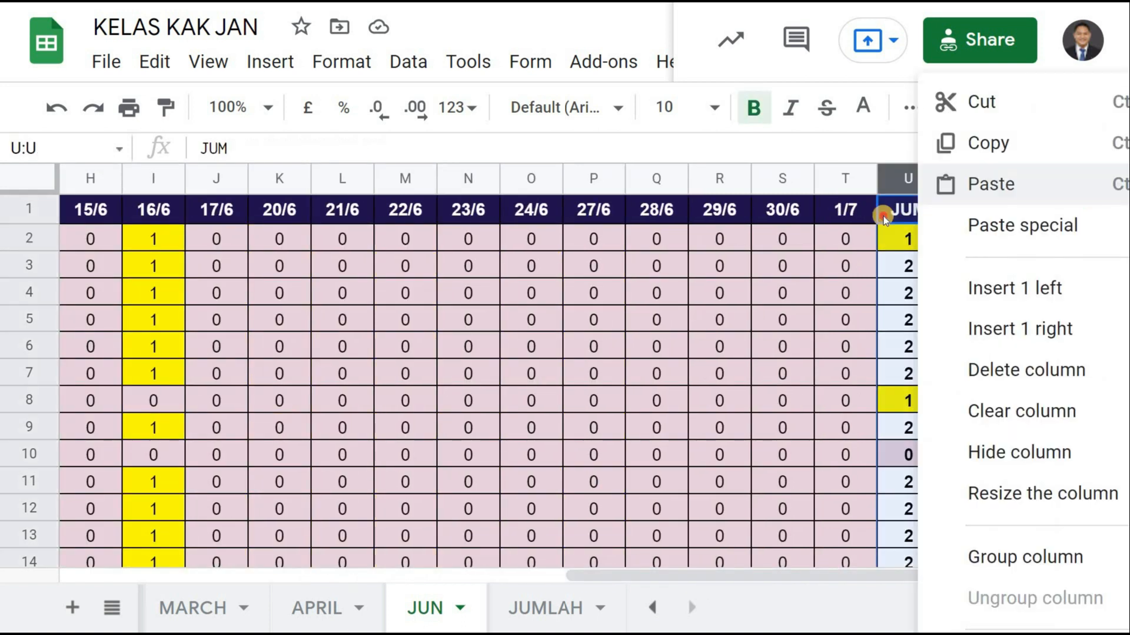
{"action": "left_click", "coordinate": [884, 215]}
{"action": "left_click", "coordinate": [971, 182]}
{"action": "left_click", "coordinate": [968, 237]}
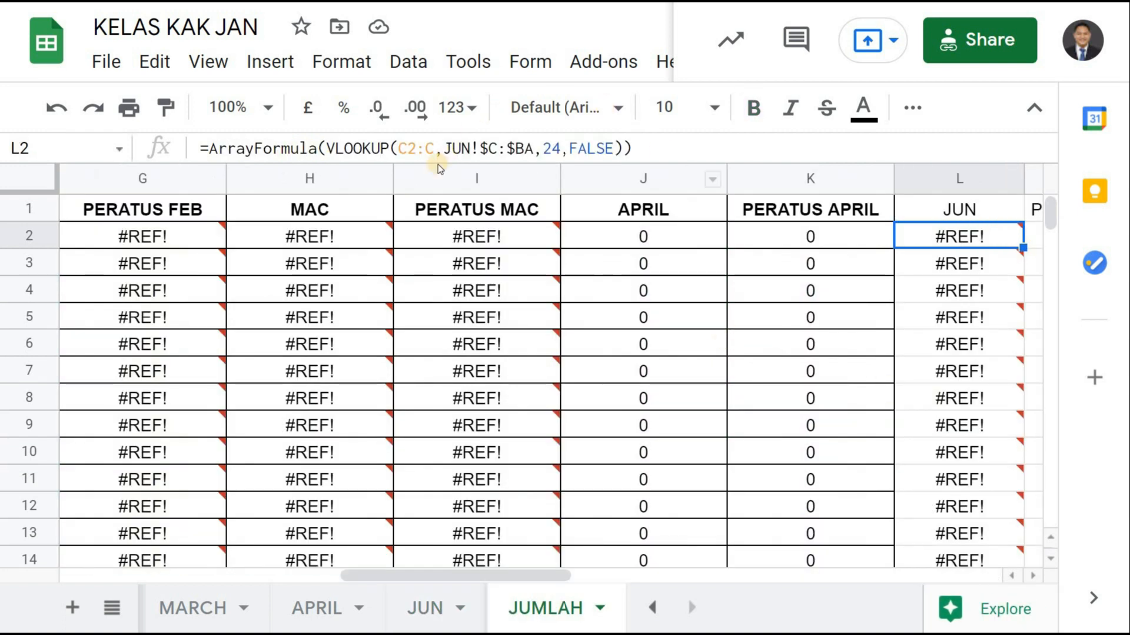
In the JUMLAH sheet, change the end of the lookup range in L2's formula to $V, so it reads JUN!$C:$V.
{"action": "double_click", "coordinate": [502, 150]}
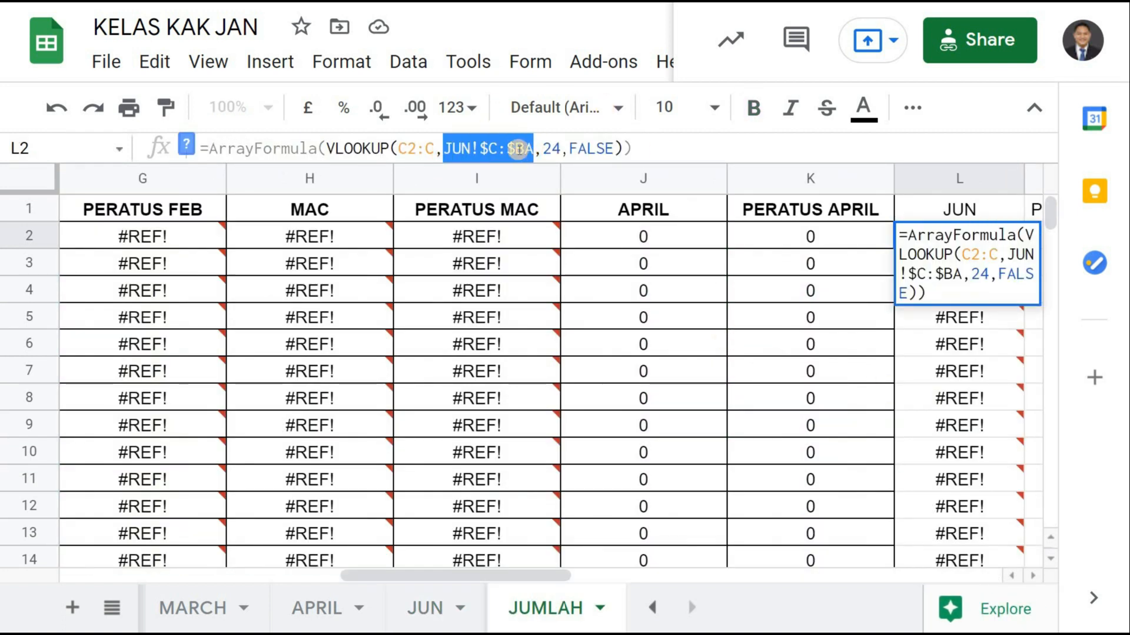
{"action": "left_click", "coordinate": [517, 151]}
{"action": "left_click_drag", "start_coordinate": [518, 151], "coordinate": [531, 152]}
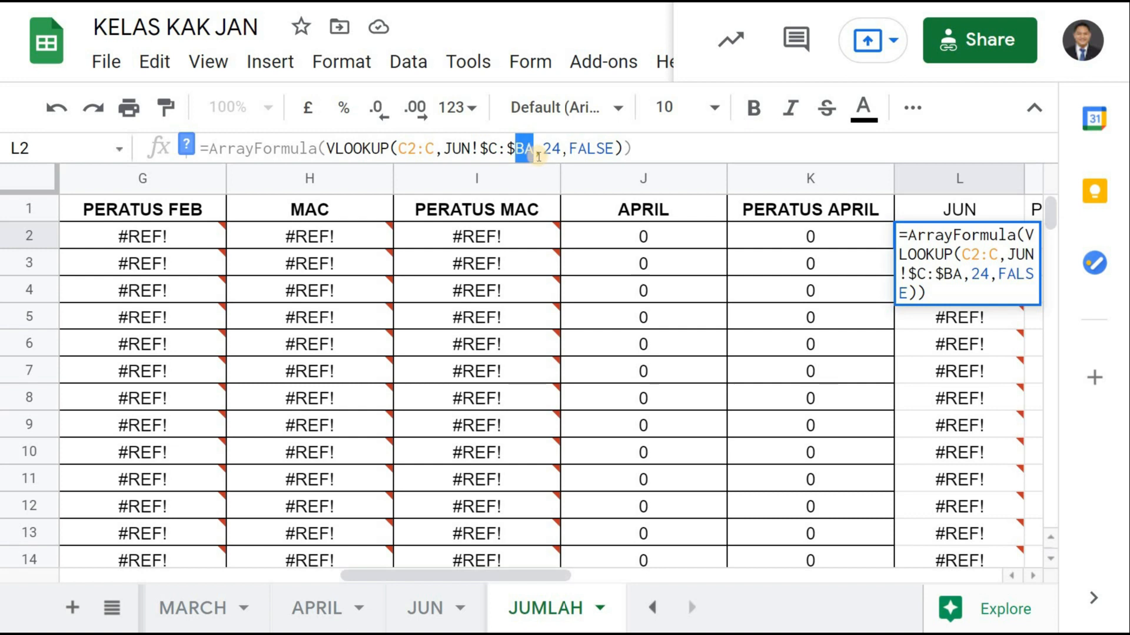
{"action": "key", "text": "Caps_Lock"}
{"action": "type", "text": "V"}
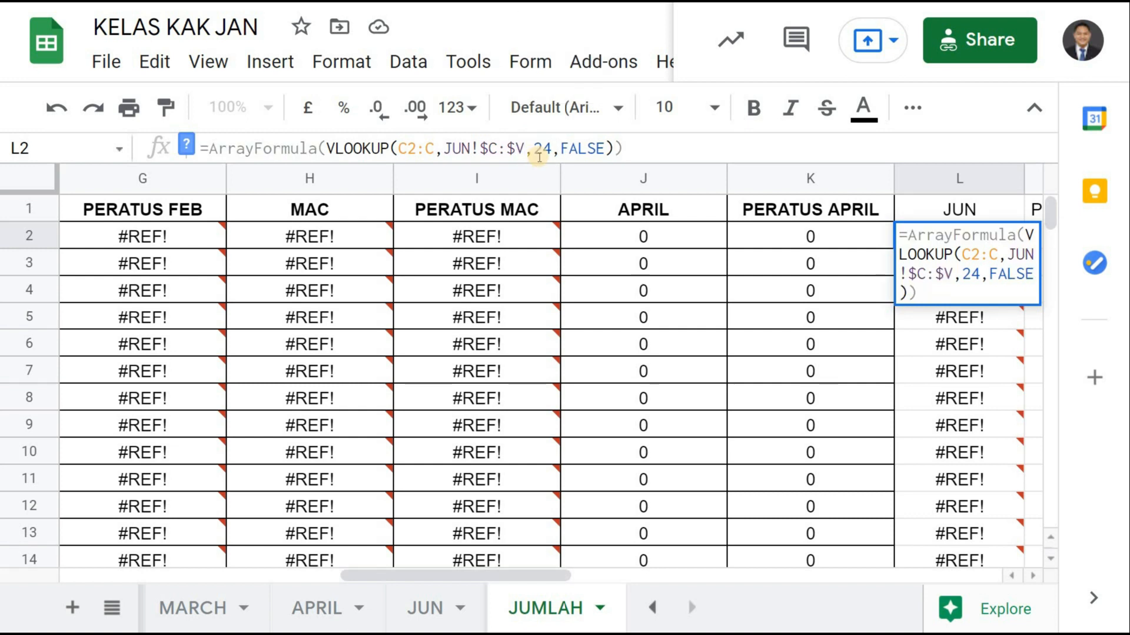
{"action": "key", "text": "Return"}
{"action": "key", "text": "Up"}
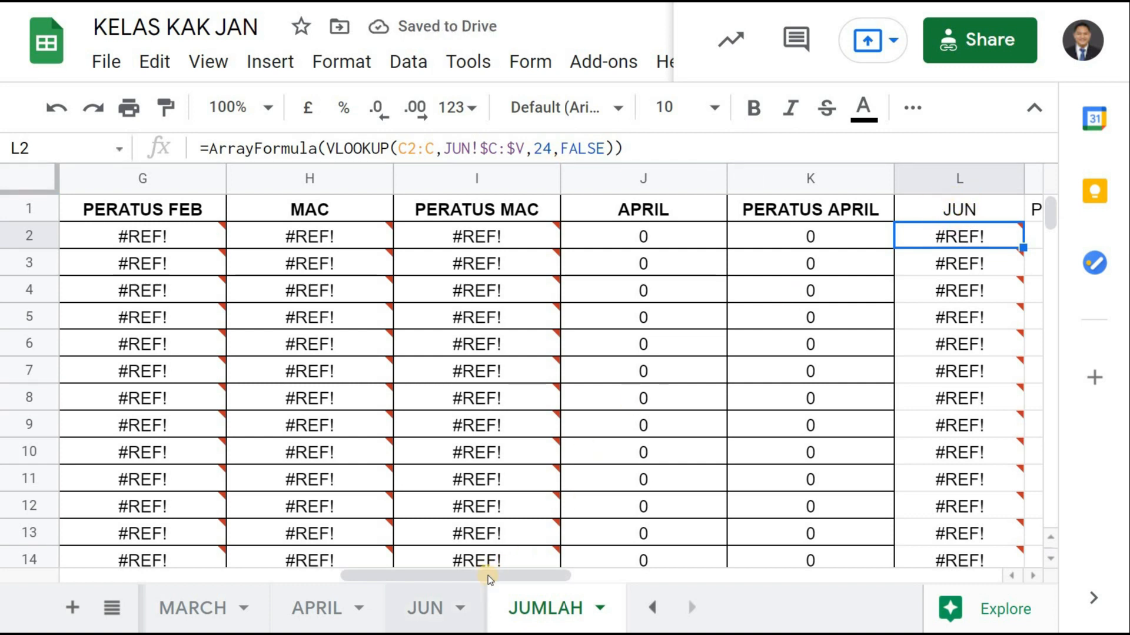
Count the columns on the JUN sheet from NAMA PANJANG in column C across to the JUM total in column U.
{"action": "left_click", "coordinate": [425, 607]}
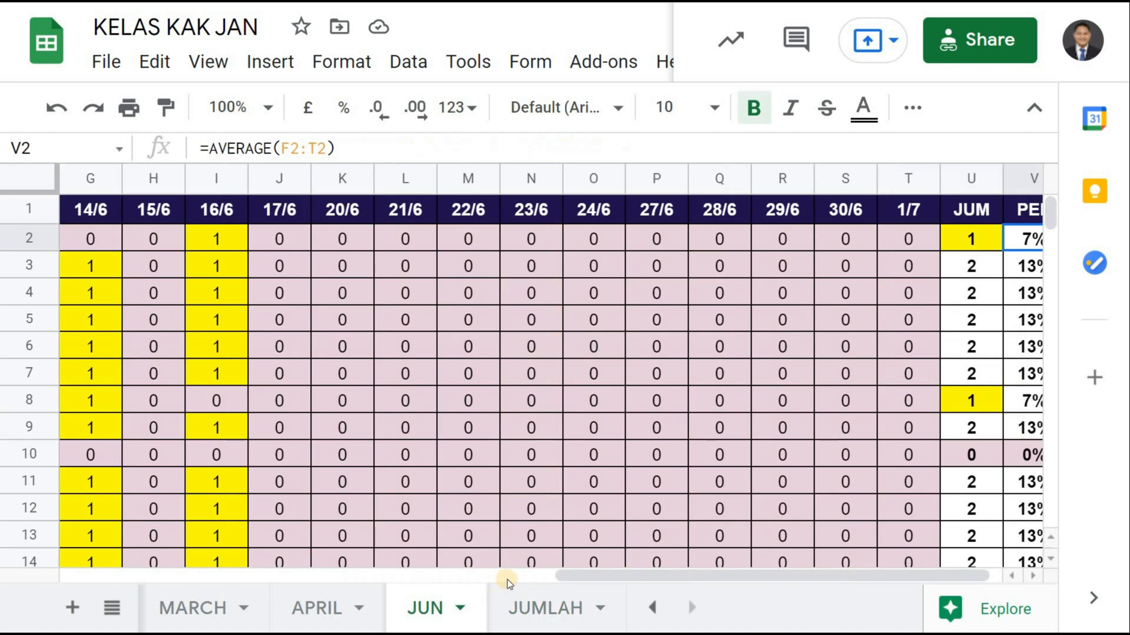
{"action": "left_click", "coordinate": [429, 577]}
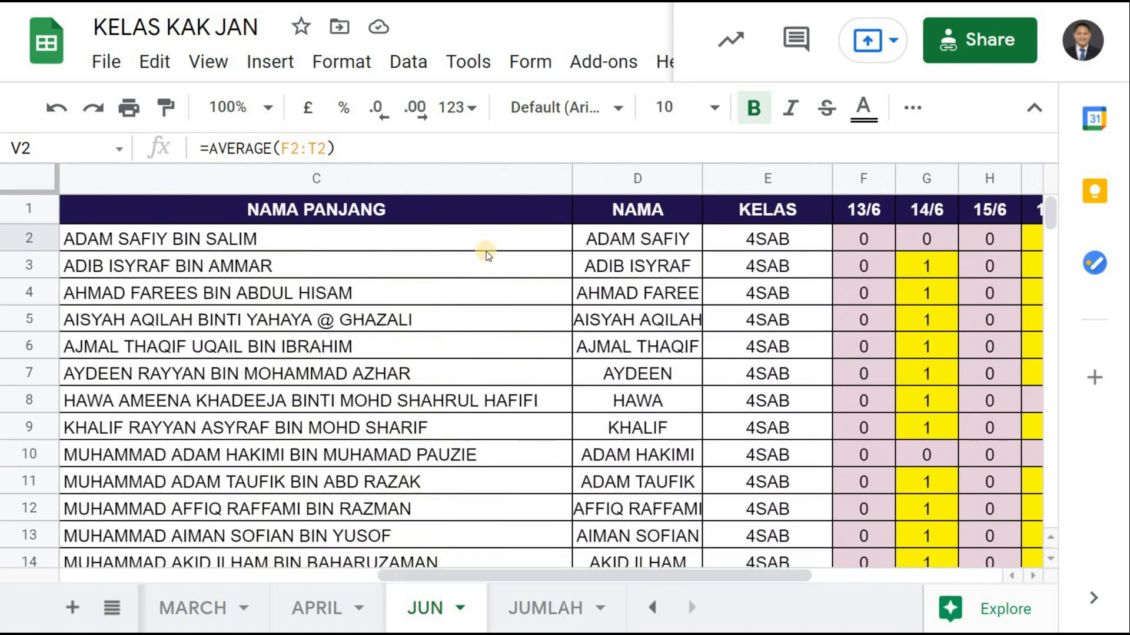
{"action": "left_click", "coordinate": [499, 239]}
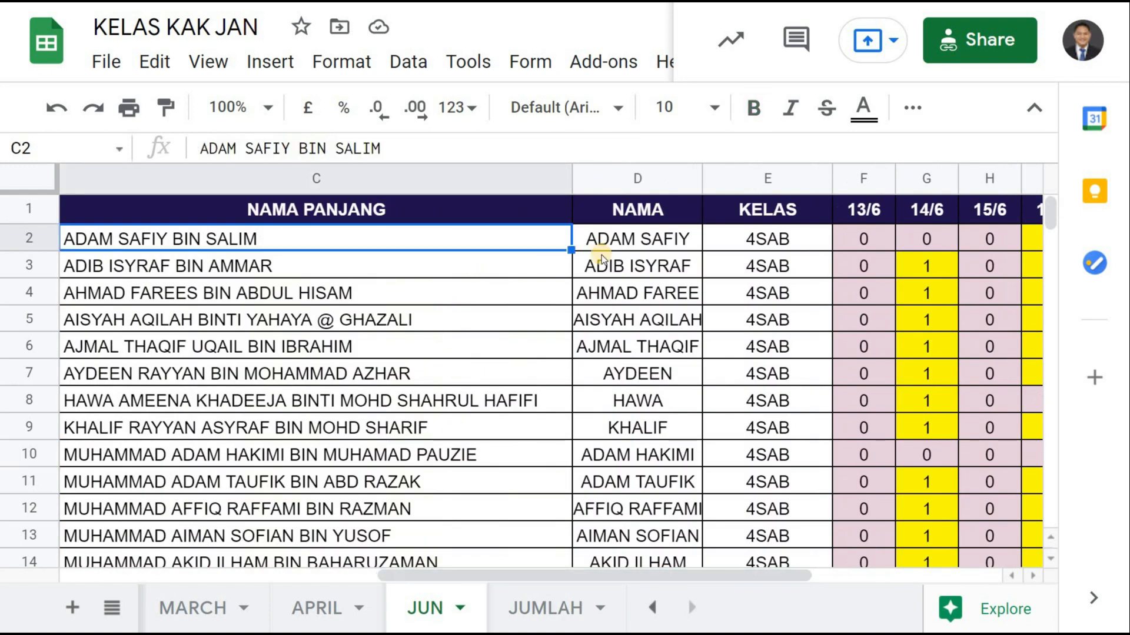
{"action": "key", "text": "Right"}
{"action": "key", "text": "Right"}
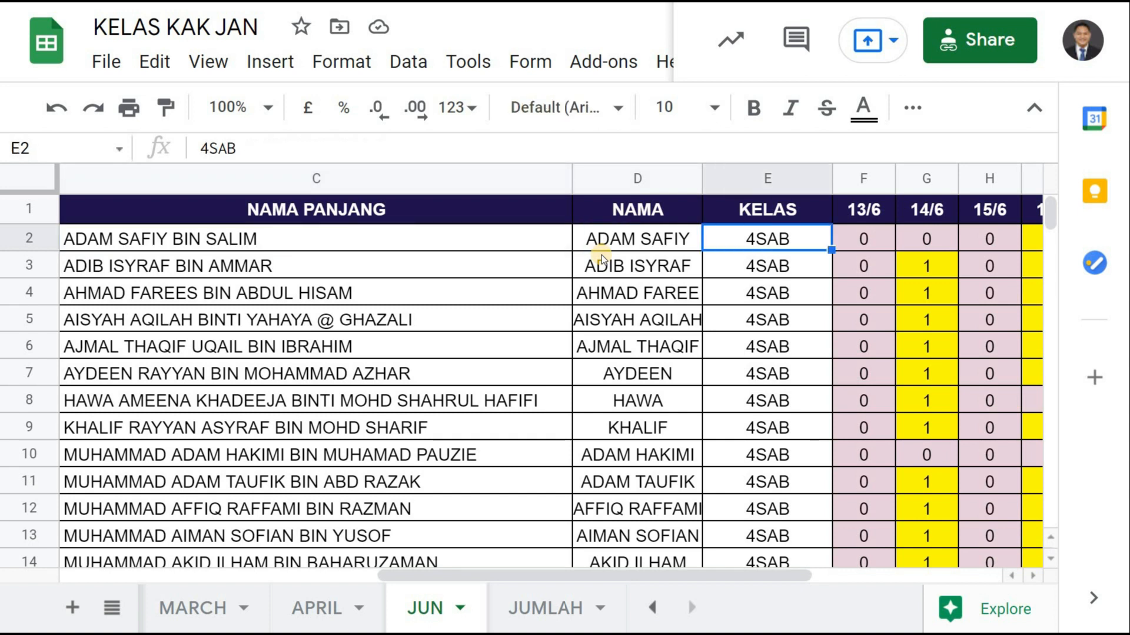
{"action": "key", "text": "Right"}
{"action": "key", "text": "Right"}
{"action": "key", "text": "Right"}
{"action": "key", "text": "Right"}
{"action": "key", "text": "Right"}
{"action": "key", "text": "Right"}
{"action": "key", "text": "Right"}
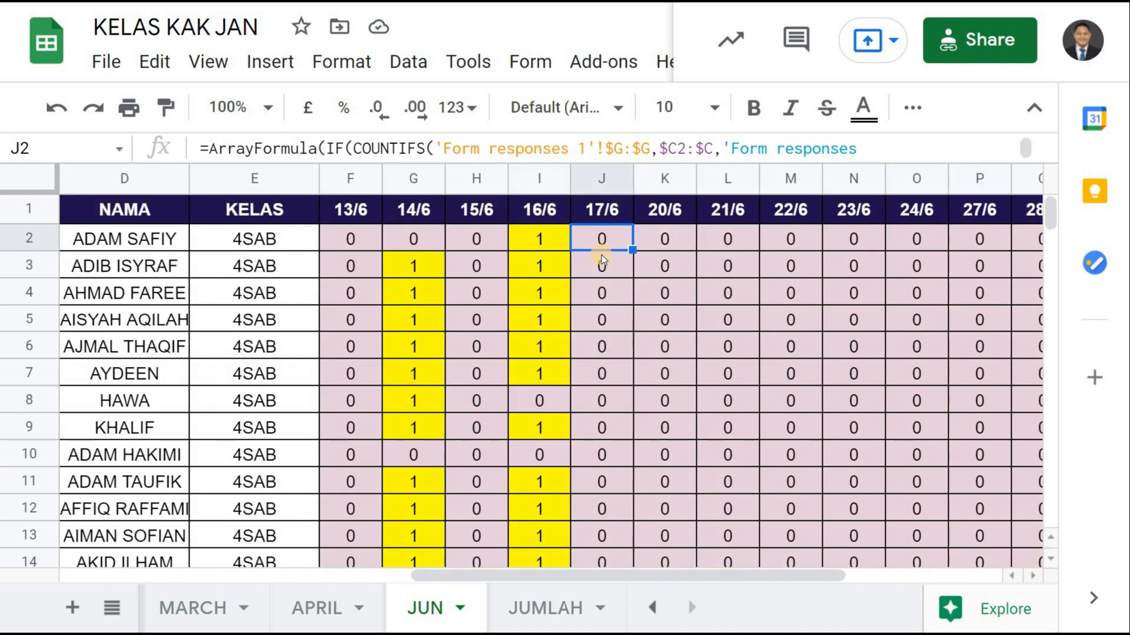
{"action": "key", "text": "Right"}
{"action": "key", "text": "Right"}
{"action": "key", "text": "Right"}
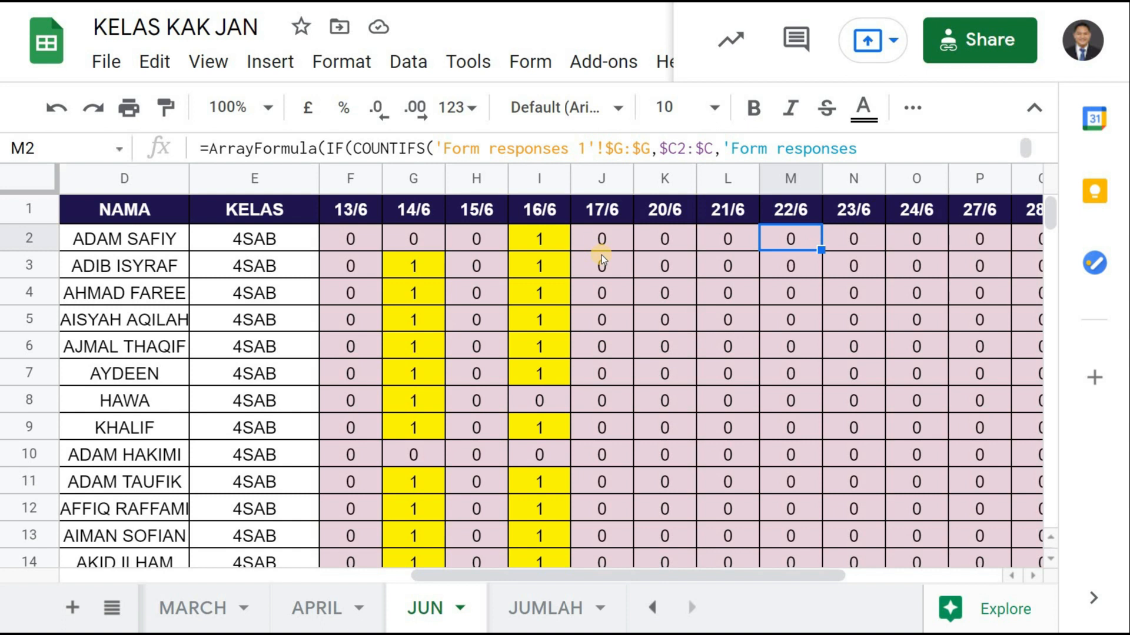
{"action": "key", "text": "Right"}
{"action": "key", "text": "Right"}
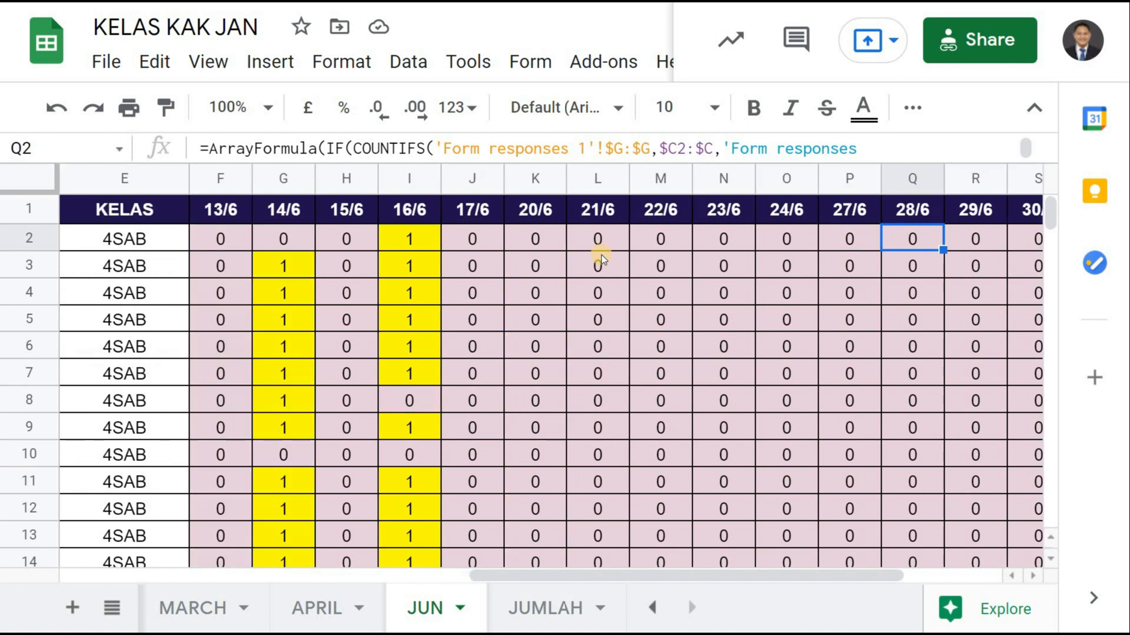
{"action": "key", "text": "Right"}
{"action": "key", "text": "Right"}
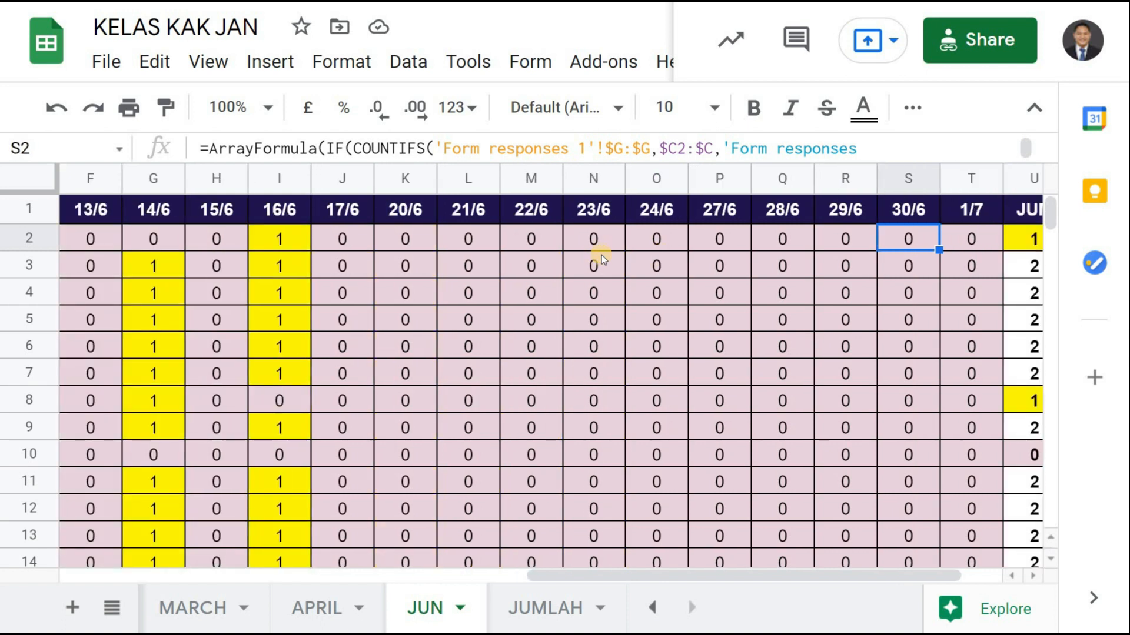
{"action": "key", "text": "Right"}
{"action": "key", "text": "Right"}
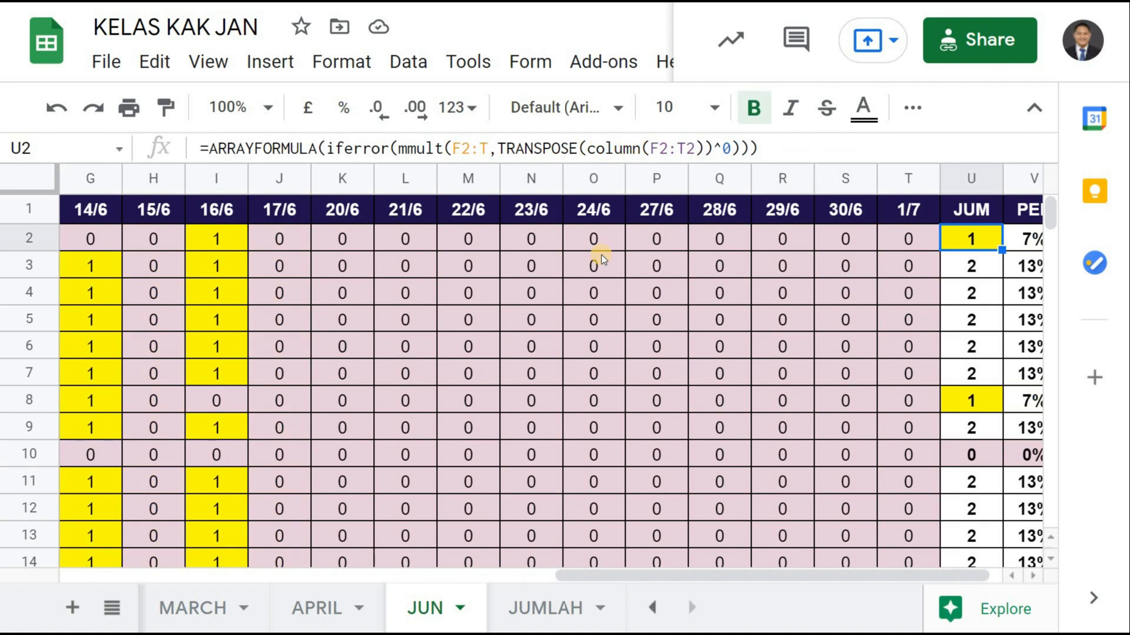
{"action": "key", "text": "Right"}
{"action": "key", "text": "Left"}
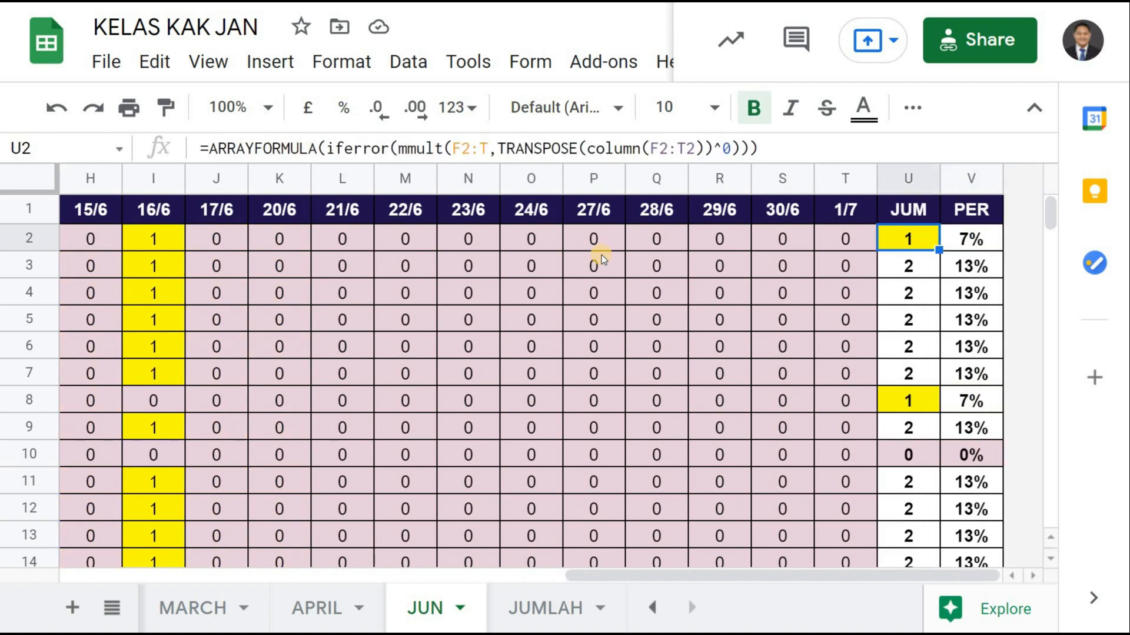
Set the column index in L2's VLOOKUP formula on the JUMLAH sheet to 19.
{"action": "left_click", "coordinate": [526, 608]}
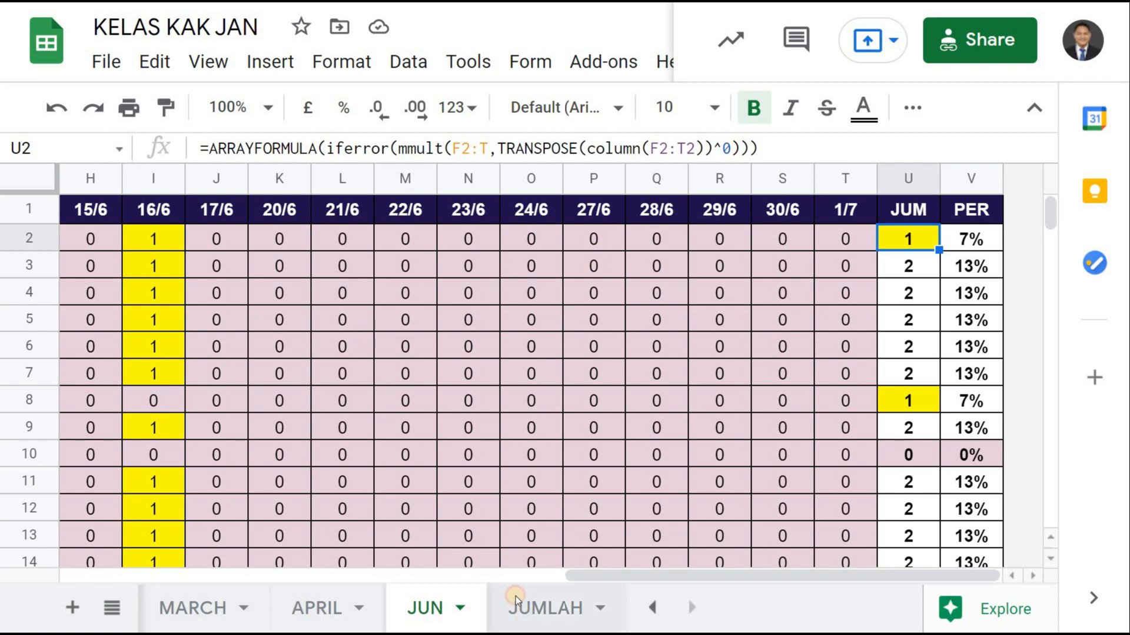
{"action": "left_click", "coordinate": [543, 149]}
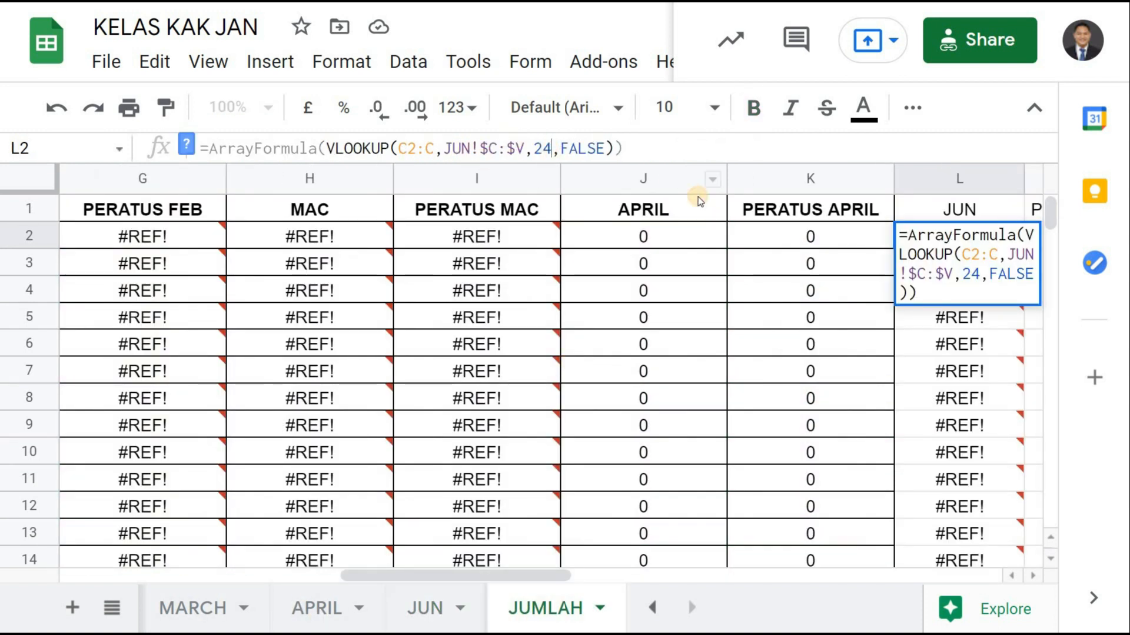
{"action": "key", "text": "BackSpace"}
{"action": "key", "text": "BackSpace"}
{"action": "type", "text": "19"}
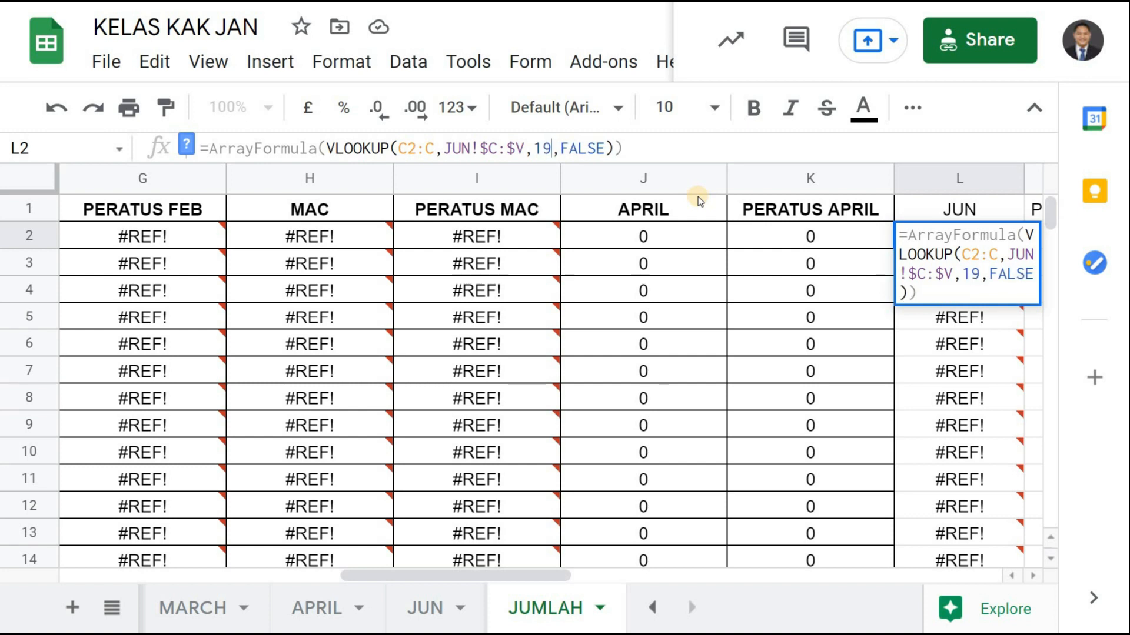
{"action": "key", "text": "Return"}
{"action": "key", "text": "Up"}
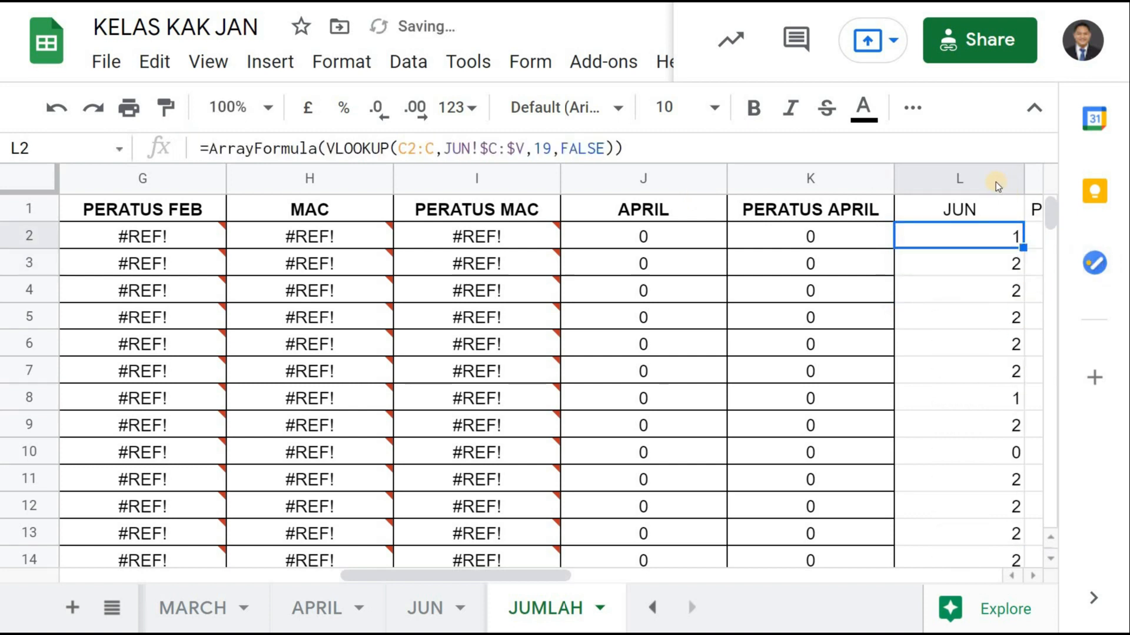
Inspect the formula and error details in I2 under PERATUS MAC to compare them with the JUN column.
{"action": "key", "text": "ctrl+space"}
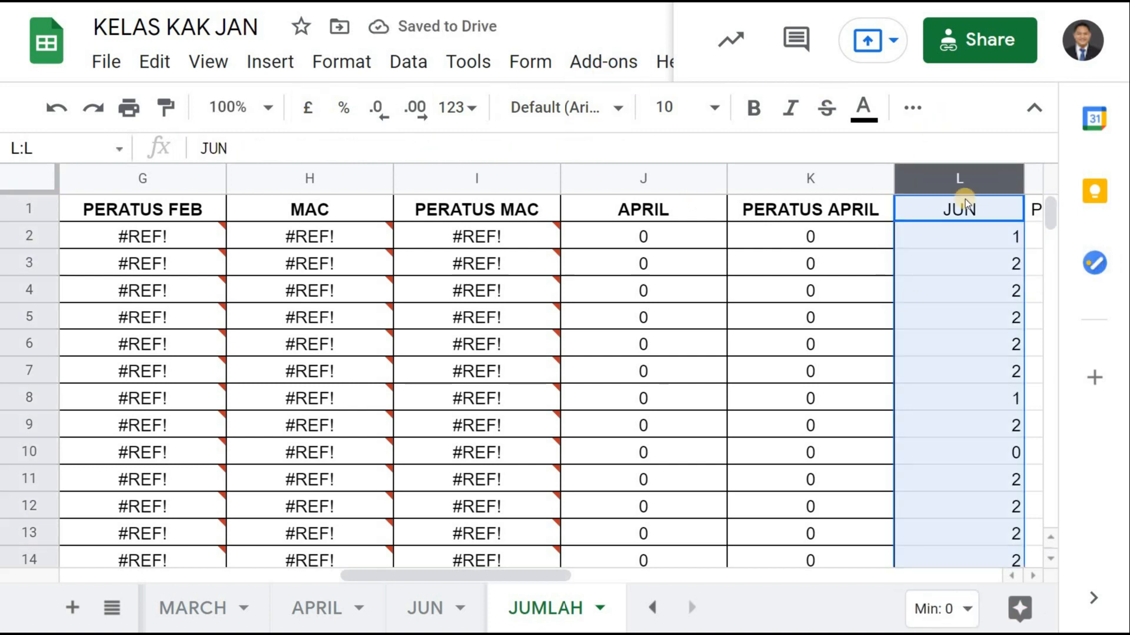
{"action": "left_click", "coordinate": [530, 235]}
{"action": "left_click", "coordinate": [518, 445]}
{"action": "left_click", "coordinate": [498, 252]}
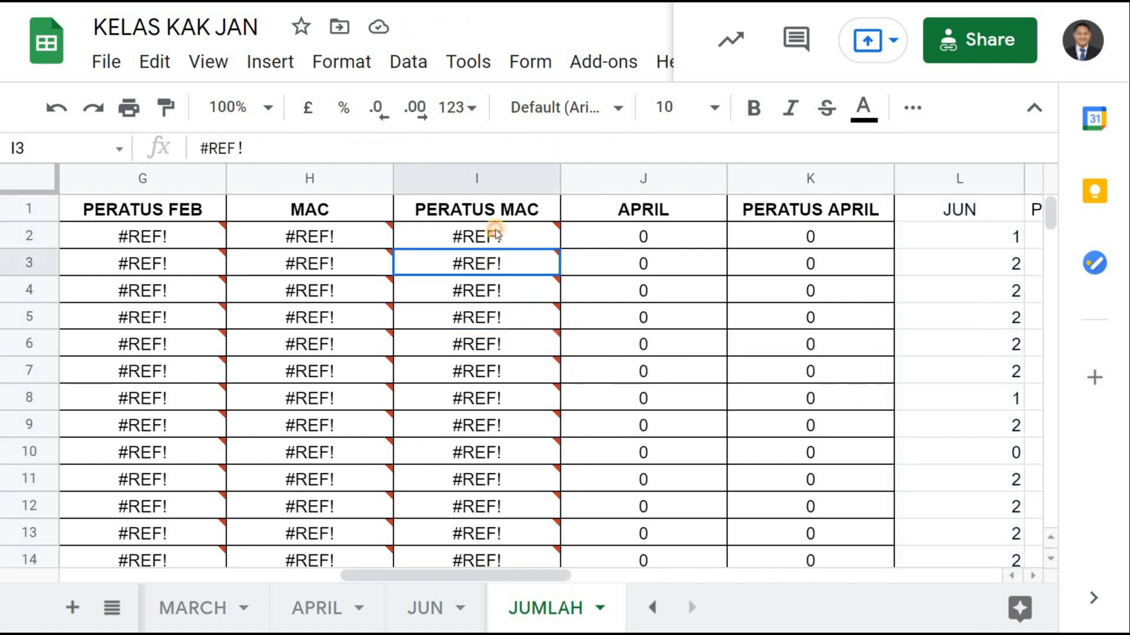
{"action": "left_click", "coordinate": [495, 233]}
{"action": "mouse_move", "coordinate": [497, 285]}
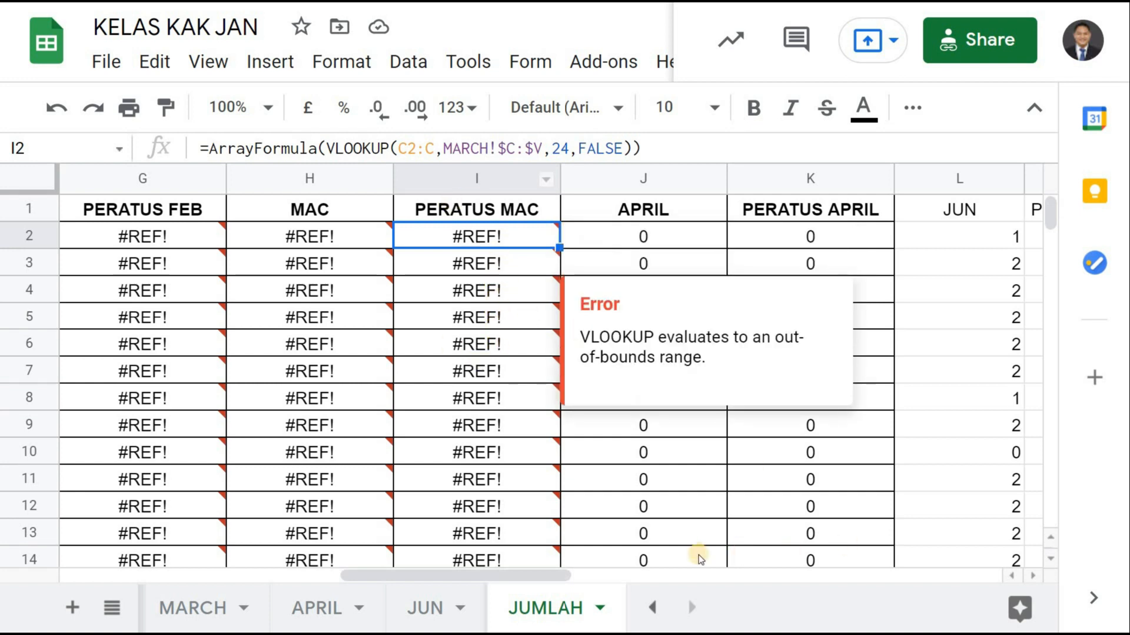
Review the JUN totals down column L of the JUMLAH sheet and inspect L2's formula.
{"action": "left_click", "coordinate": [666, 573]}
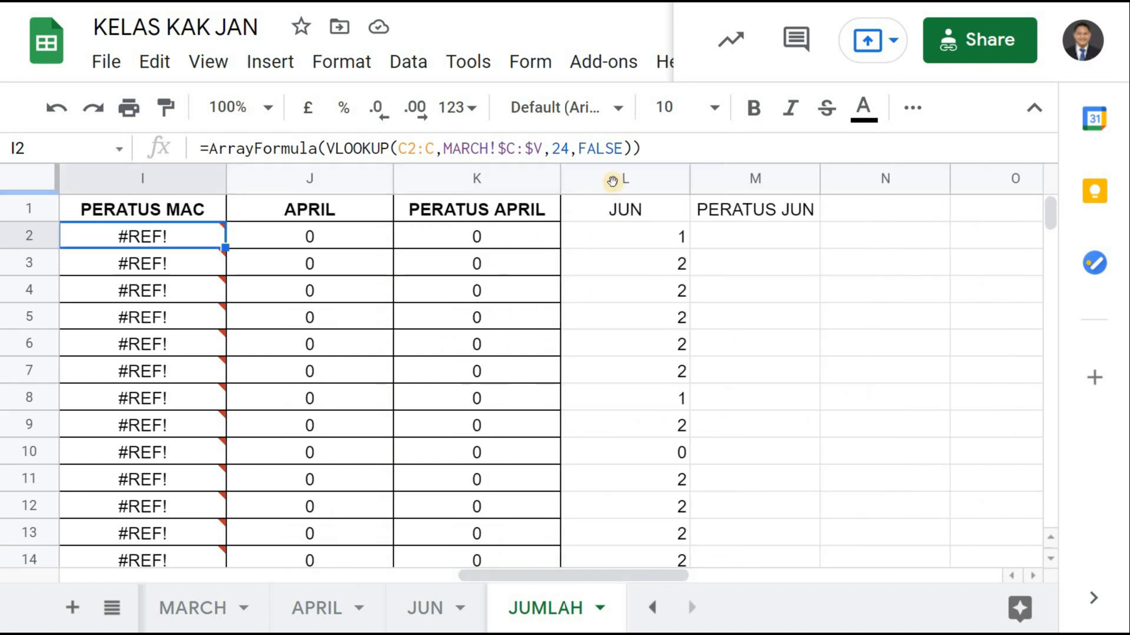
{"action": "left_click", "coordinate": [614, 180]}
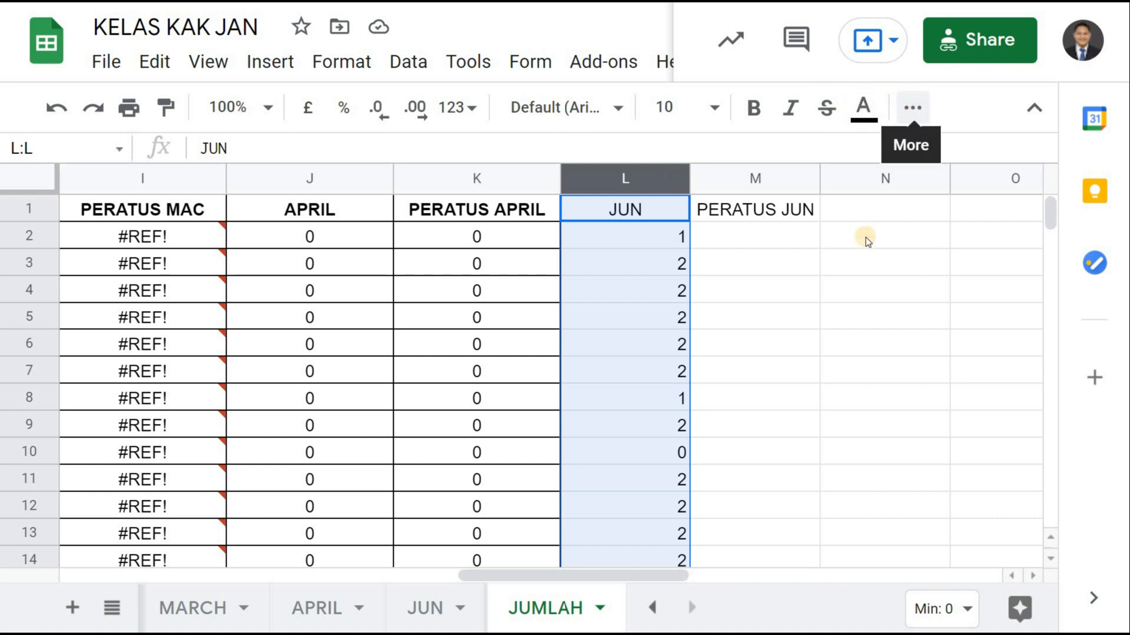
{"action": "scroll", "coordinate": [865, 236], "scroll_direction": "down", "scroll_amount": 3}
{"action": "left_click", "coordinate": [836, 266]}
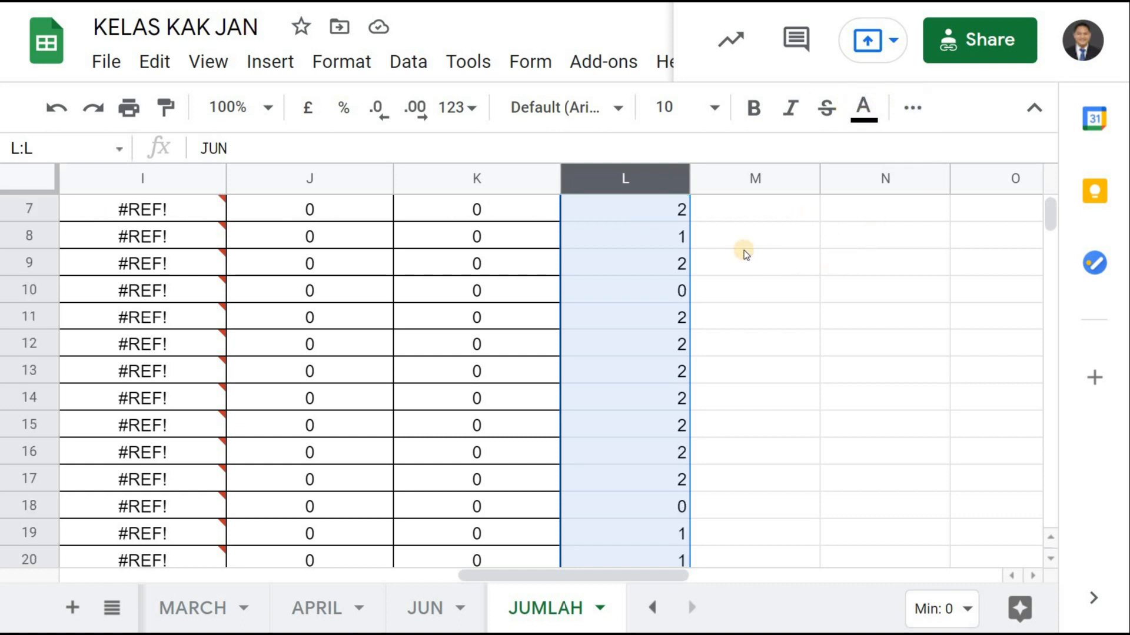
{"action": "scroll", "coordinate": [730, 240], "scroll_direction": "down", "scroll_amount": 3}
{"action": "scroll", "coordinate": [731, 240], "scroll_direction": "up", "scroll_amount": 5}
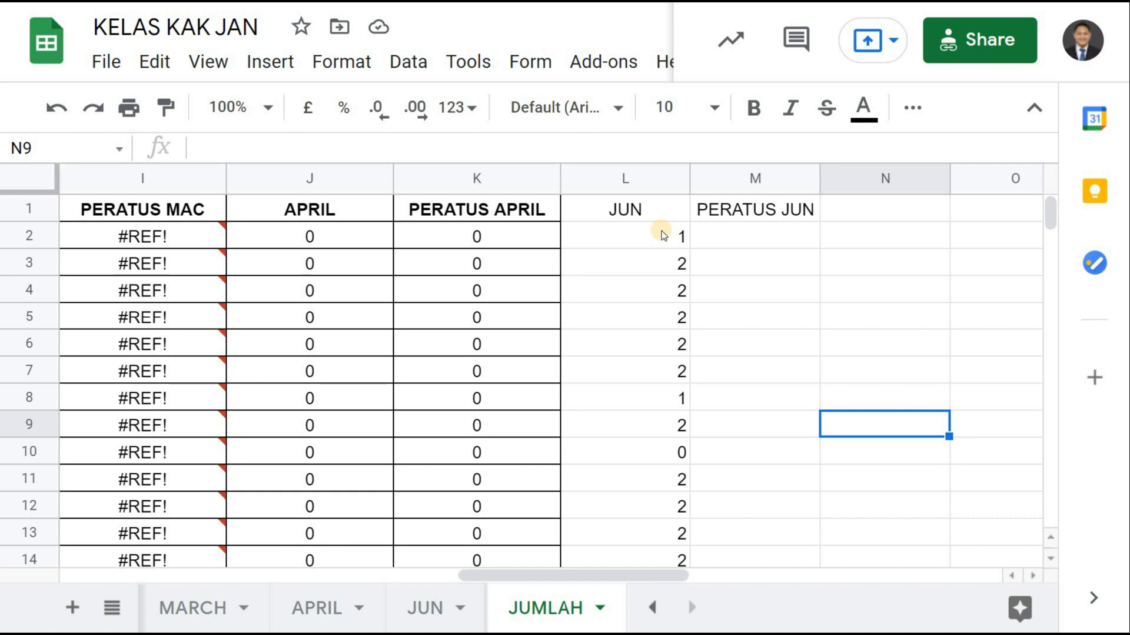
{"action": "scroll", "coordinate": [663, 235], "scroll_direction": "down", "scroll_amount": 3}
{"action": "scroll", "coordinate": [663, 235], "scroll_direction": "up", "scroll_amount": 3}
{"action": "scroll", "coordinate": [664, 235], "scroll_direction": "down", "scroll_amount": 2}
{"action": "scroll", "coordinate": [664, 236], "scroll_direction": "up", "scroll_amount": 2}
{"action": "left_click", "coordinate": [665, 236]}
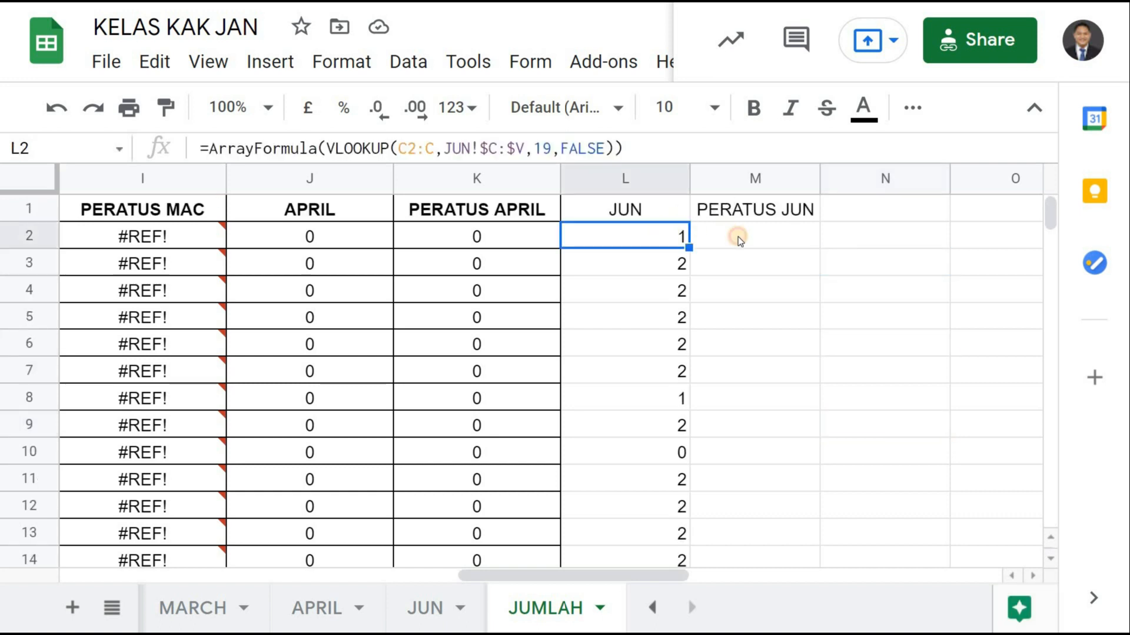
{"action": "left_click", "coordinate": [738, 237]}
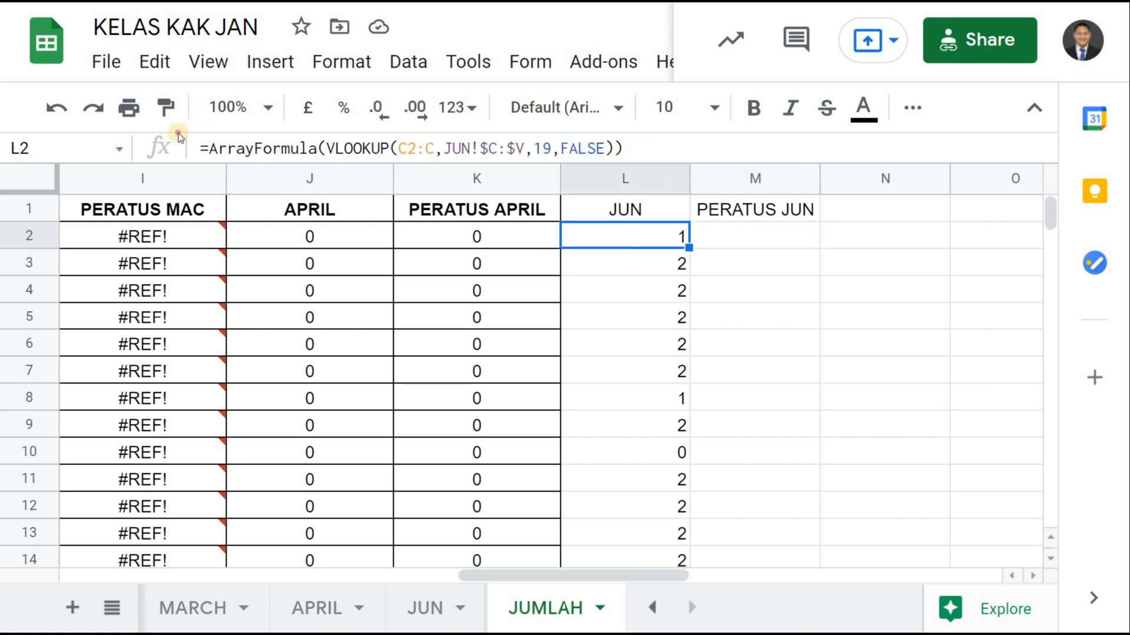
Copy L2's VLOOKUP array formula into M2 under PERATUS JUN on the JUMLAH sheet.
{"action": "left_click_drag", "start_coordinate": [643, 144], "coordinate": [177, 144]}
{"action": "key", "text": "ctrl+c"}
{"action": "key", "text": "Return"}
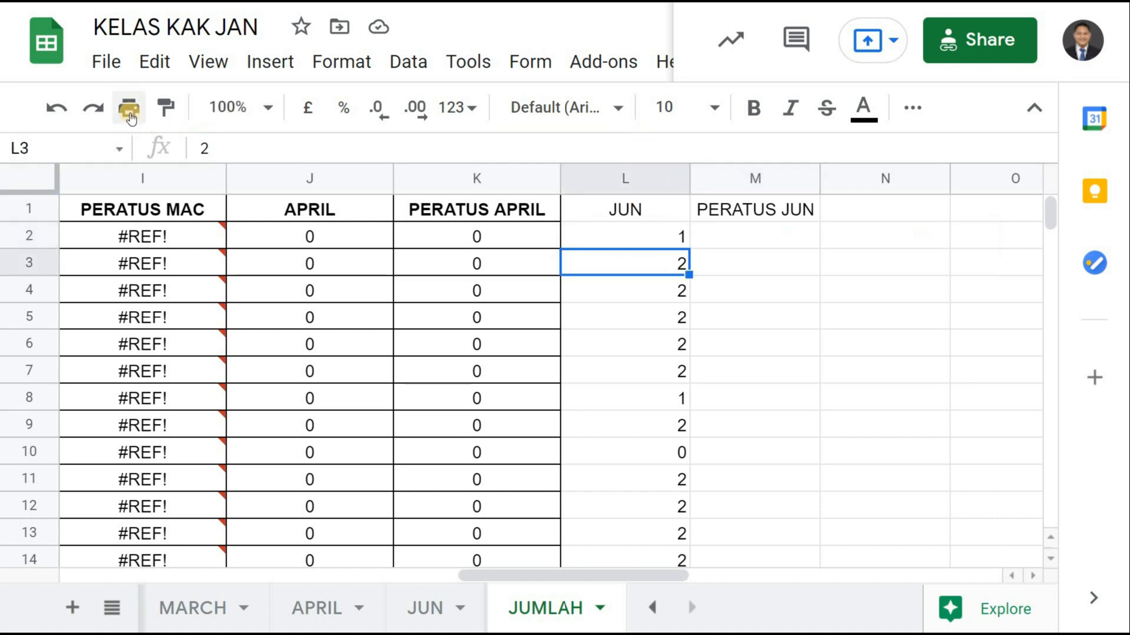
{"action": "key", "text": "Up"}
{"action": "key", "text": "Right"}
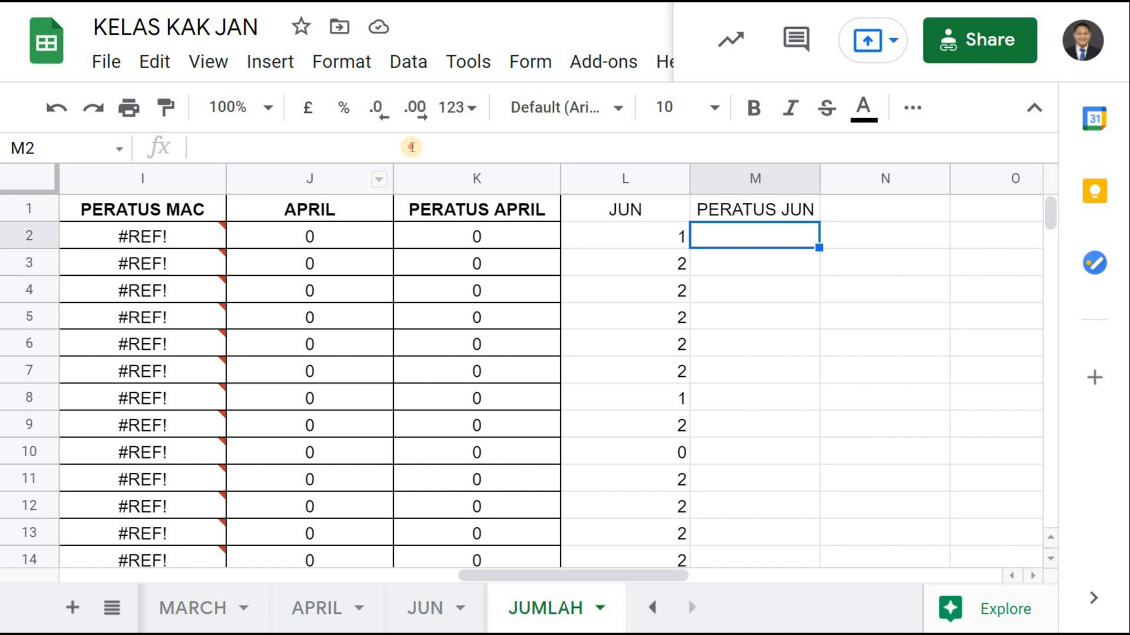
{"action": "left_click", "coordinate": [411, 147]}
{"action": "key", "text": "ctrl+v"}
Set the column index in M2's VLOOKUP formula to 20 and review the results down the column.
{"action": "left_click", "coordinate": [550, 151]}
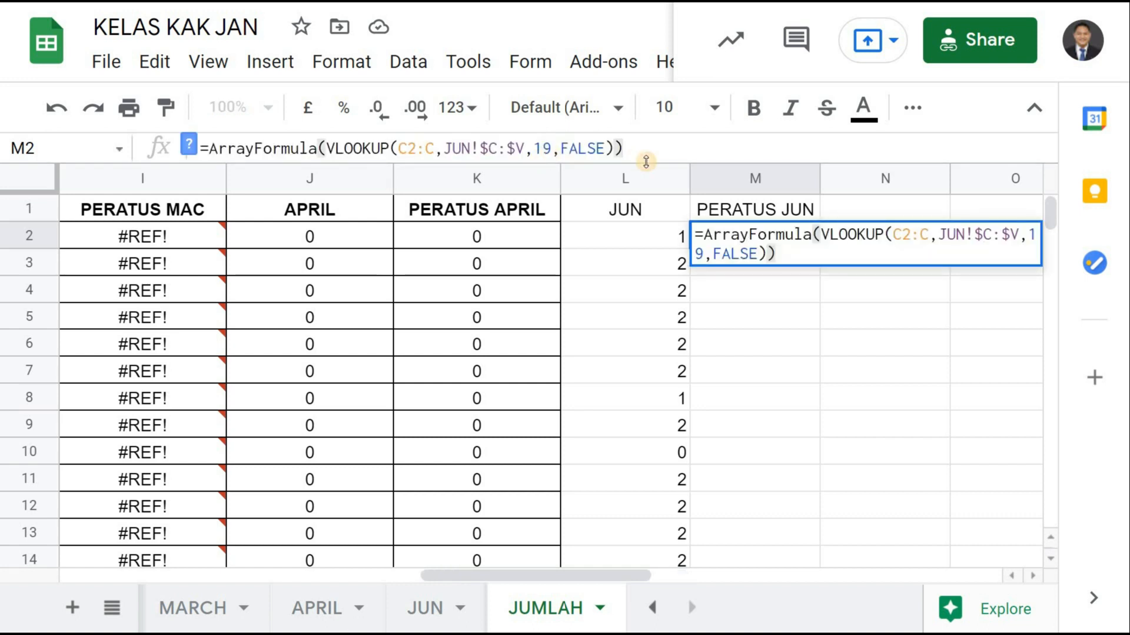
{"action": "key", "text": "BackSpace"}
{"action": "key", "text": "BackSpace"}
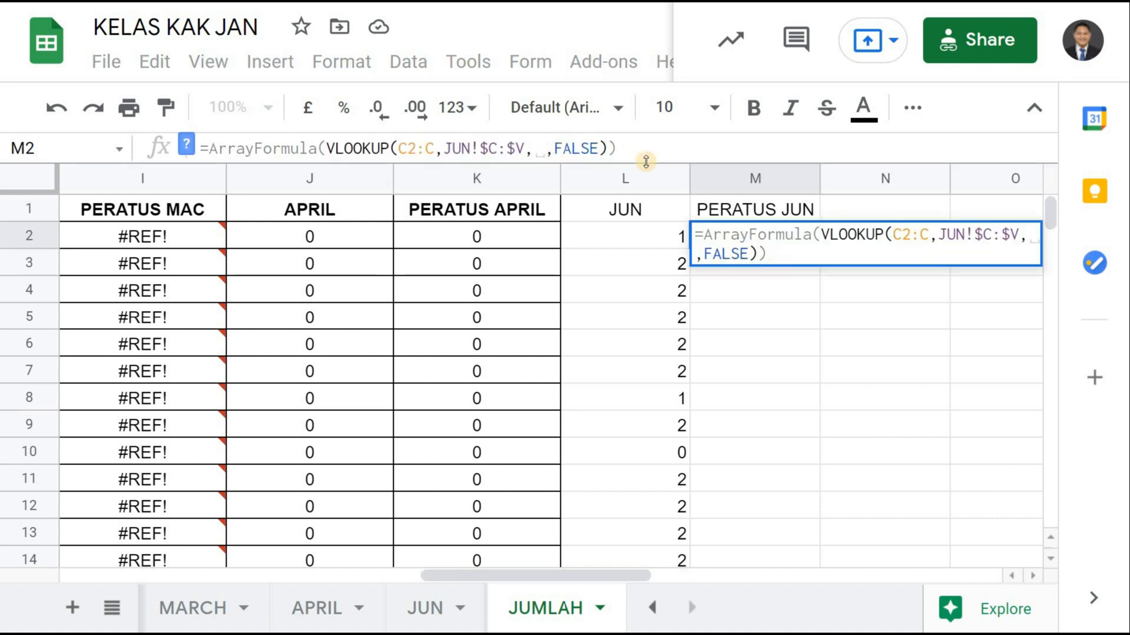
{"action": "type", "text": "20"}
{"action": "key", "text": "Return"}
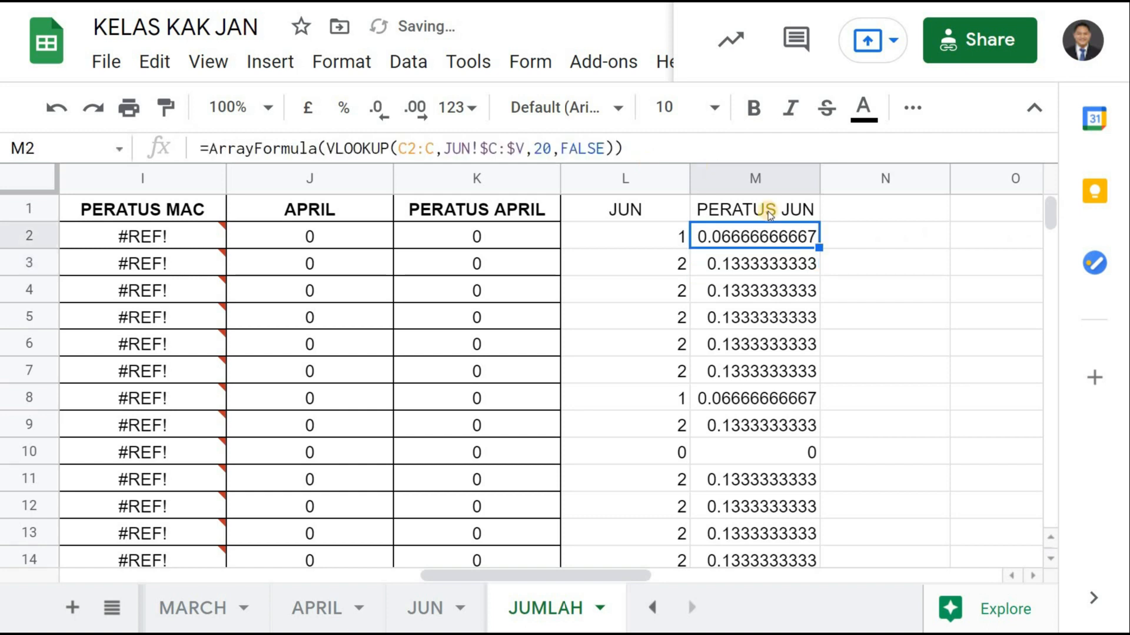
{"action": "scroll", "coordinate": [786, 330], "scroll_direction": "down", "scroll_amount": 15}
{"action": "scroll", "coordinate": [786, 342], "scroll_direction": "down", "scroll_amount": 4}
{"action": "scroll", "coordinate": [786, 339], "scroll_direction": "up", "scroll_amount": 20}
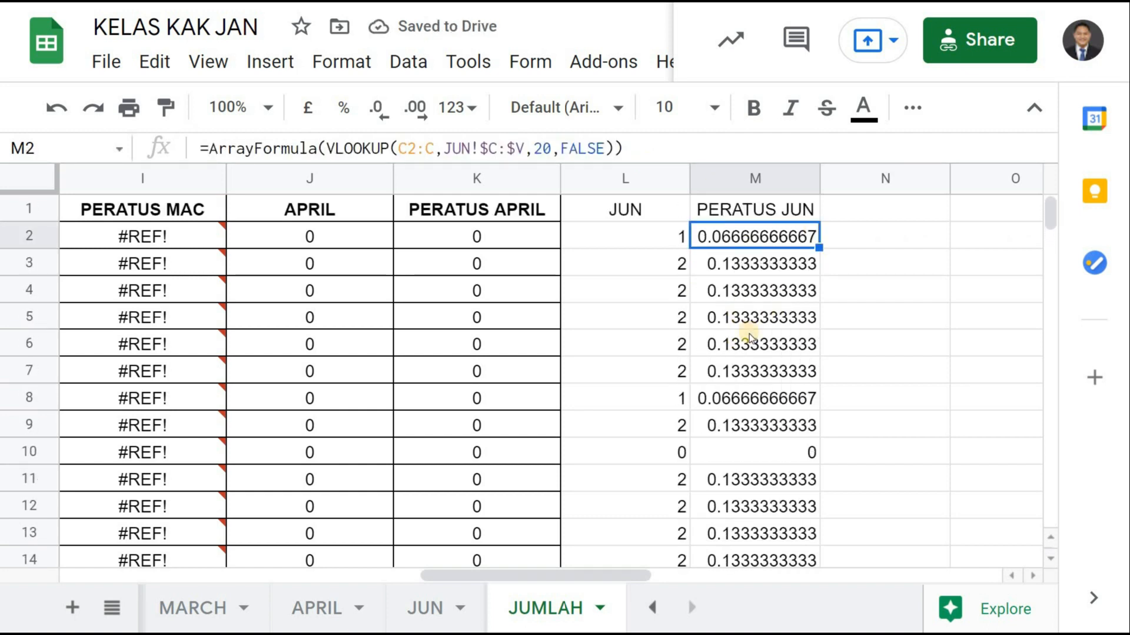
Try formatting the whole PERATUS JUN column as per cent and undo the formatting.
{"action": "left_click", "coordinate": [743, 190]}
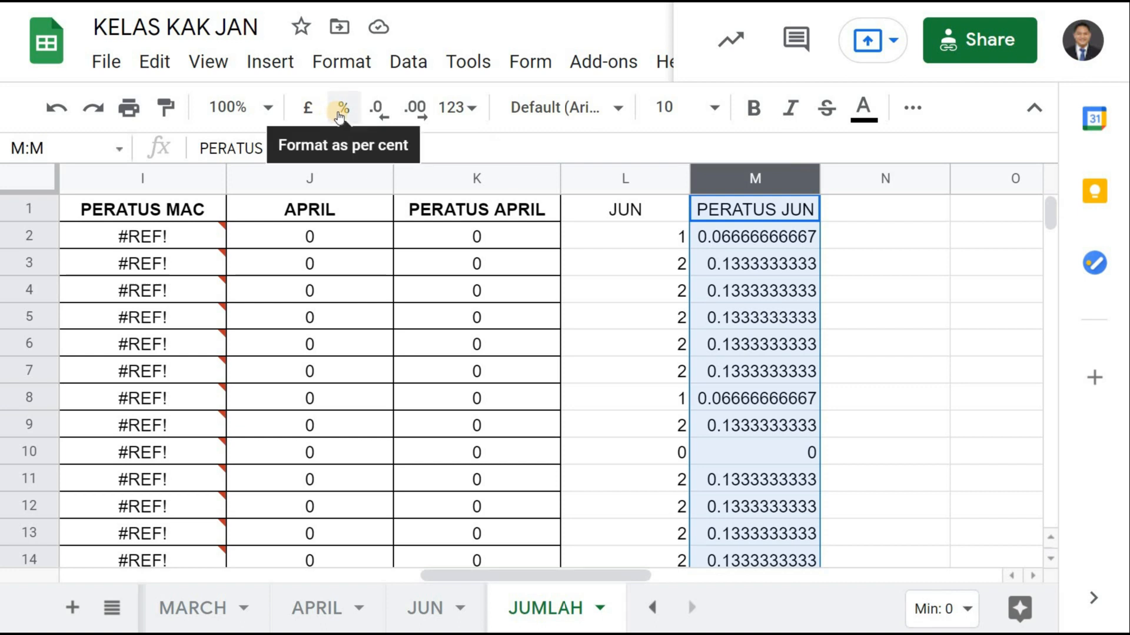
{"action": "left_click", "coordinate": [340, 112]}
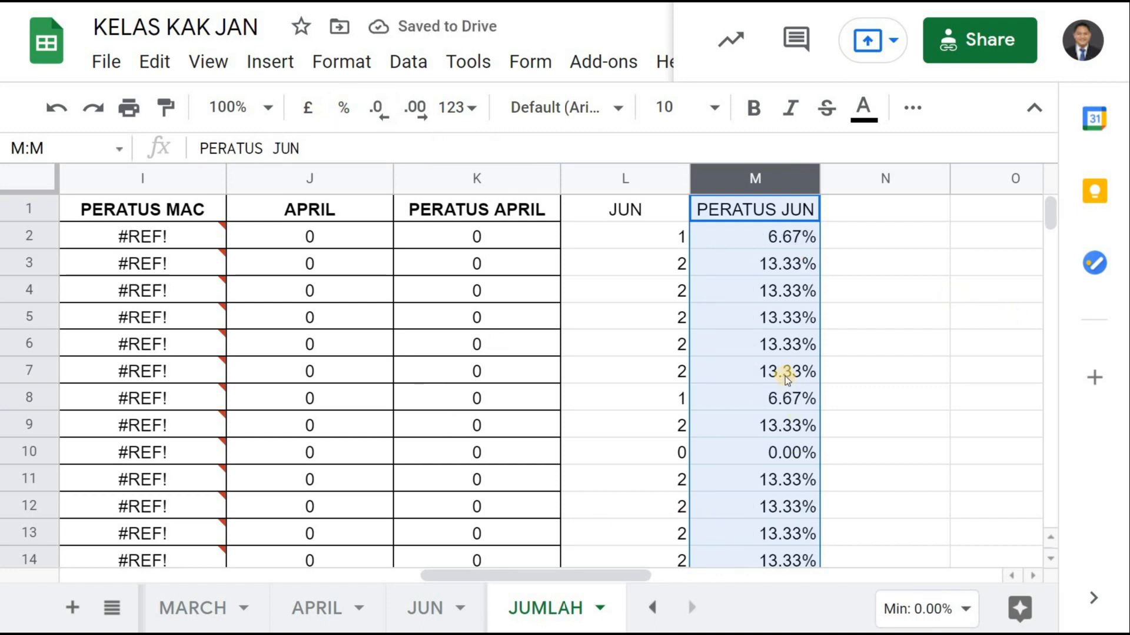
{"action": "key", "text": "ctrl+z"}
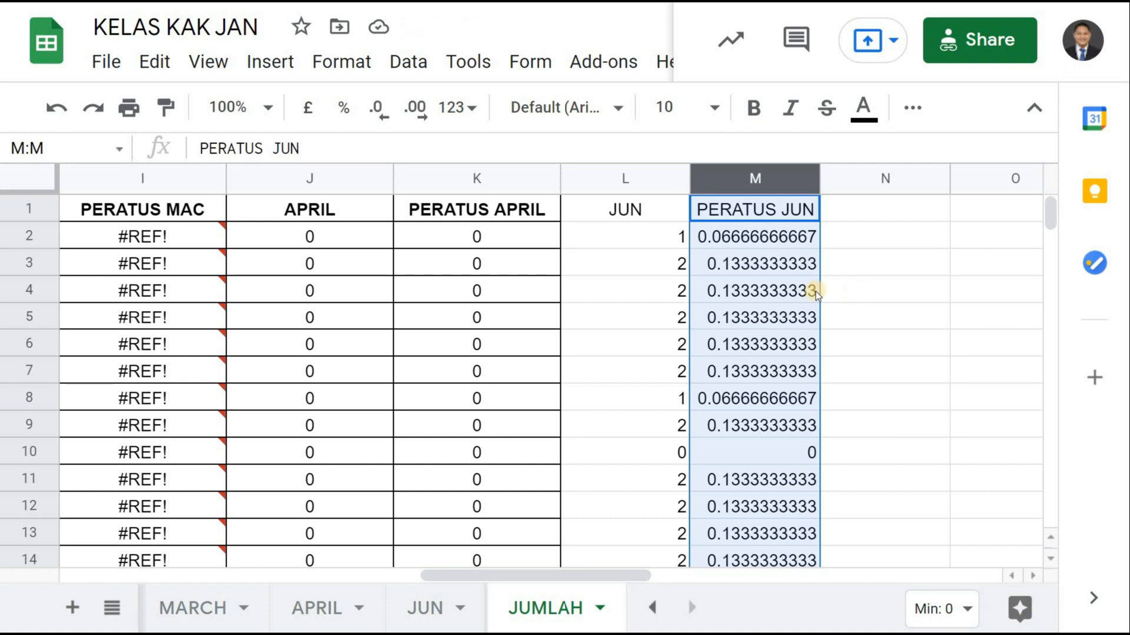
{"action": "left_click", "coordinate": [629, 184]}
{"action": "left_click", "coordinate": [706, 178], "text": "shift"}
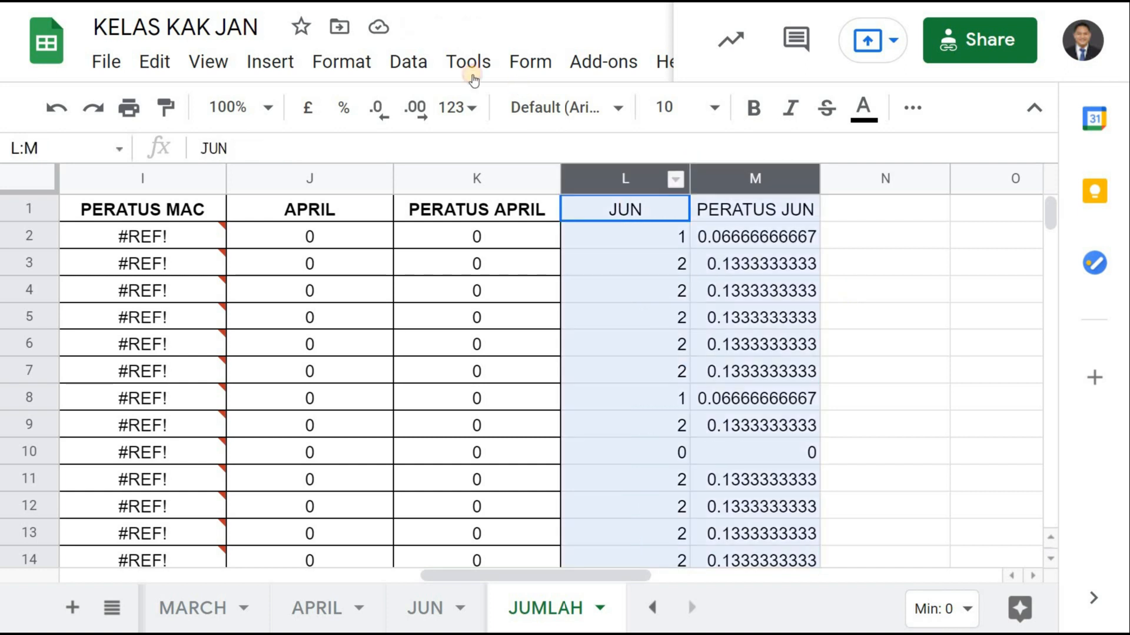
{"action": "left_click", "coordinate": [881, 283]}
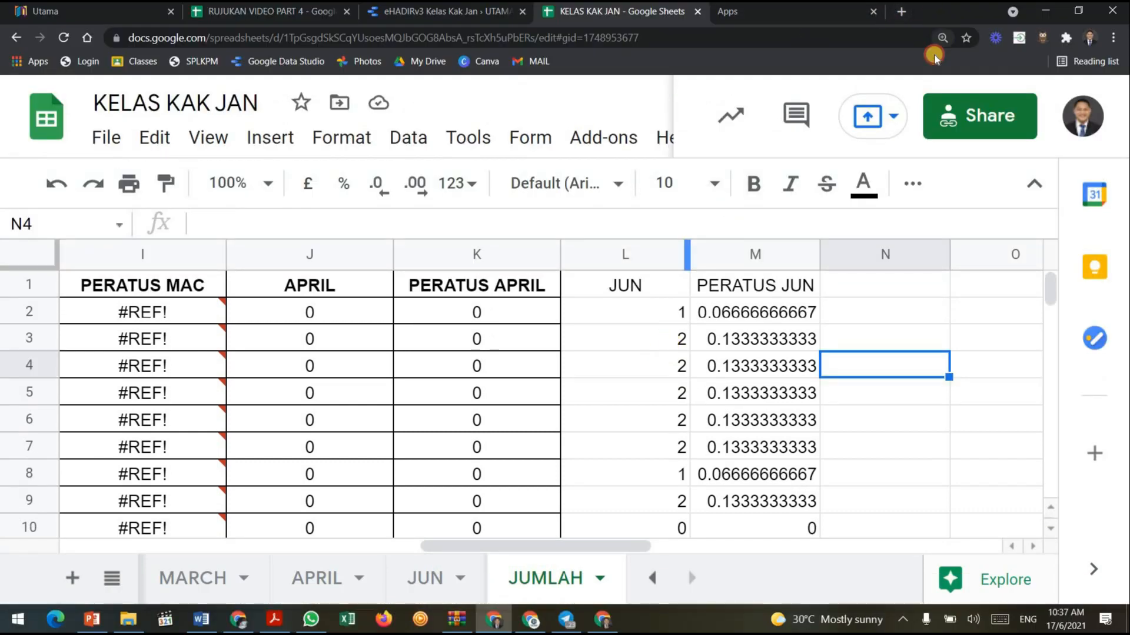
{"action": "left_click", "coordinate": [942, 38]}
{"action": "left_click", "coordinate": [879, 64]}
{"action": "left_click", "coordinate": [879, 65]}
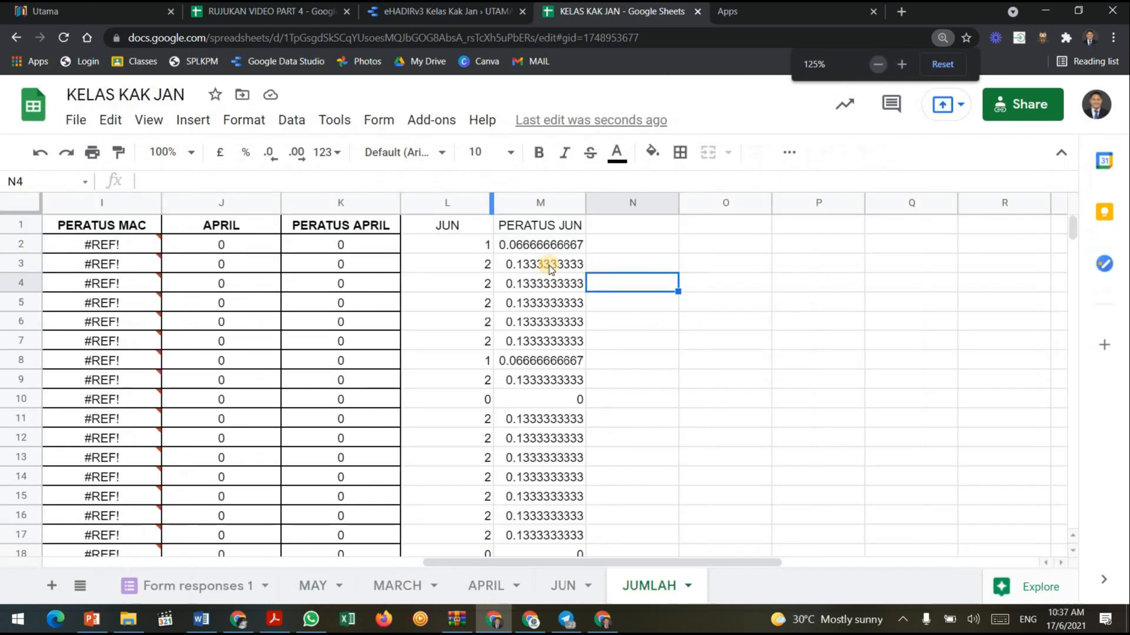
{"action": "left_click", "coordinate": [449, 204]}
{"action": "left_click_drag", "start_coordinate": [533, 208], "coordinate": [539, 207]}
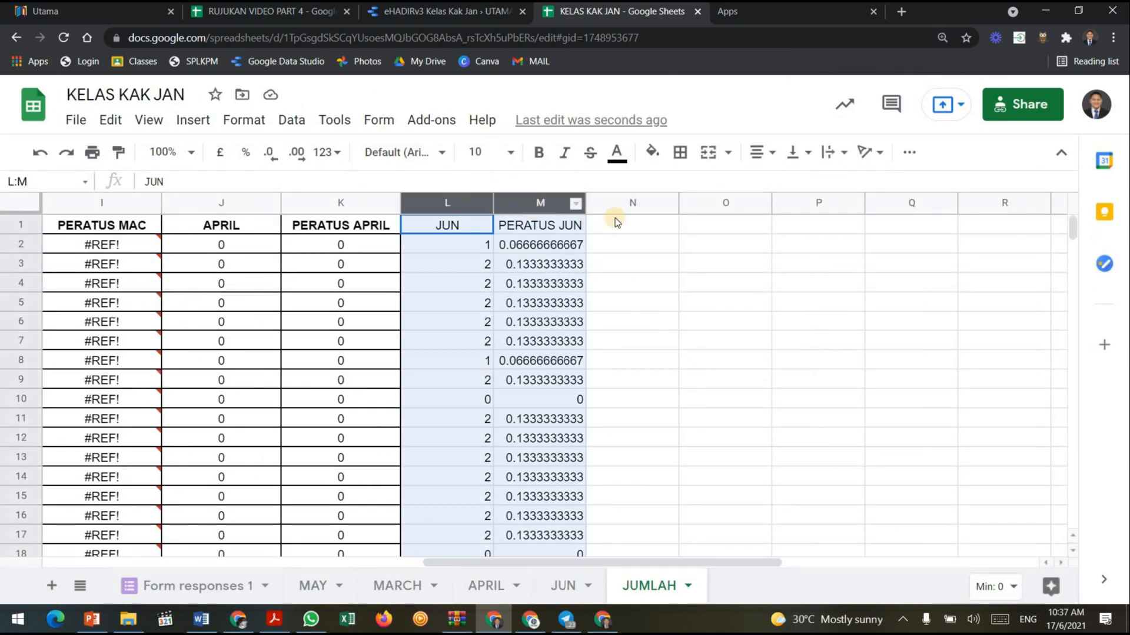
{"action": "left_click", "coordinate": [632, 263]}
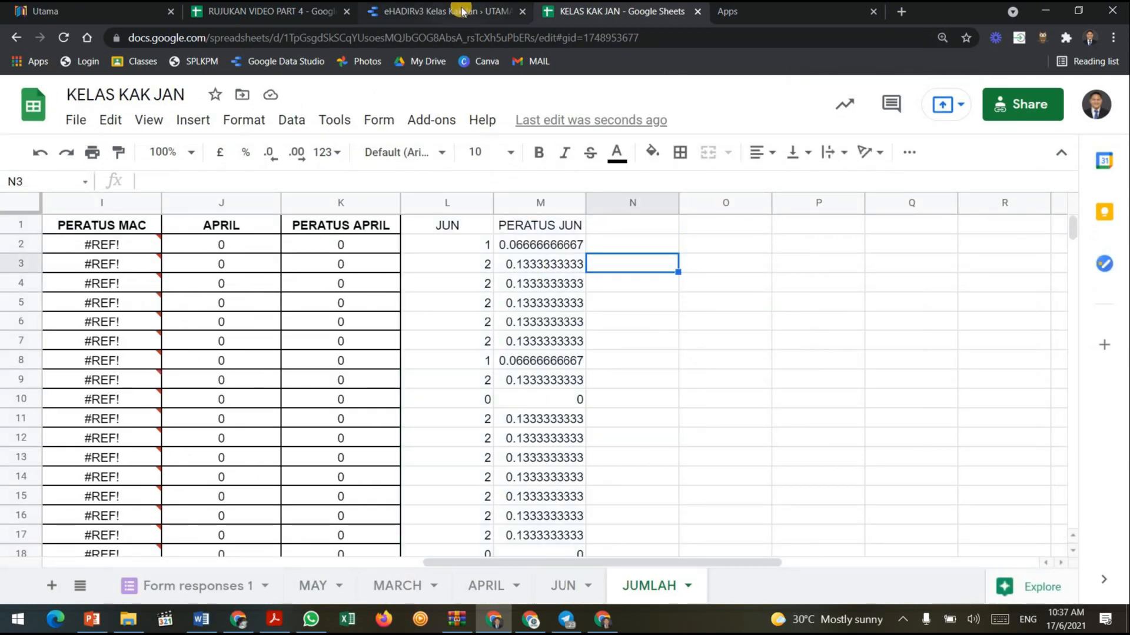
Switch to the eHADIRv3 Kelas Kak Jan report in Data Studio, look over its main page and open it for editing.
{"action": "left_click", "coordinate": [462, 10]}
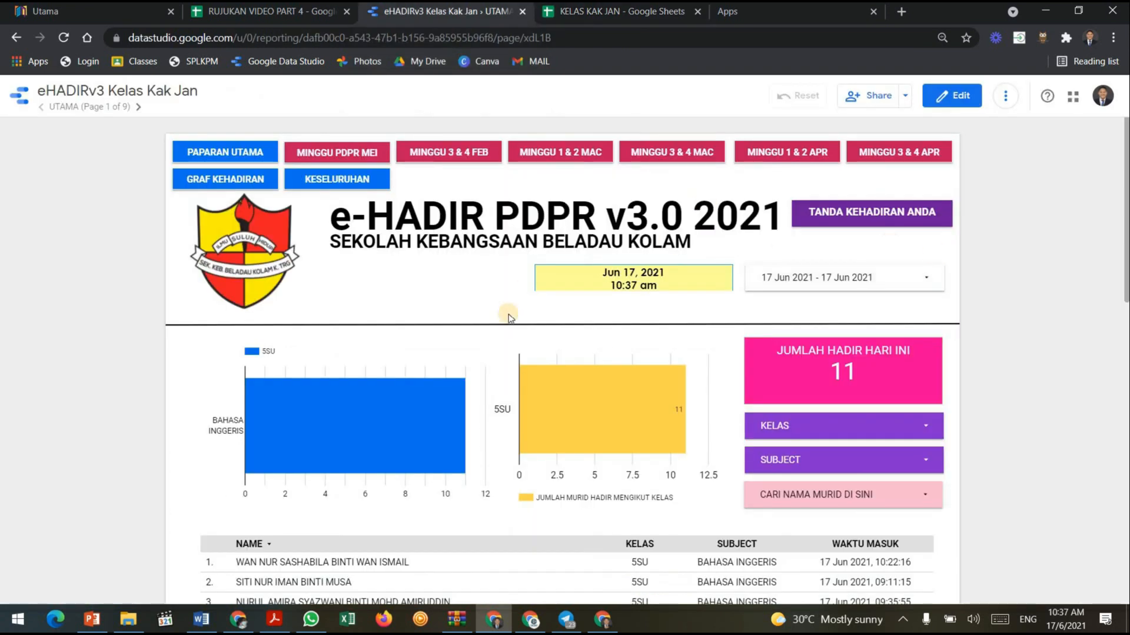
{"action": "scroll", "coordinate": [544, 331], "scroll_direction": "down", "scroll_amount": 5}
{"action": "scroll", "coordinate": [545, 330], "scroll_direction": "up", "scroll_amount": 5}
{"action": "left_click", "coordinate": [962, 97]}
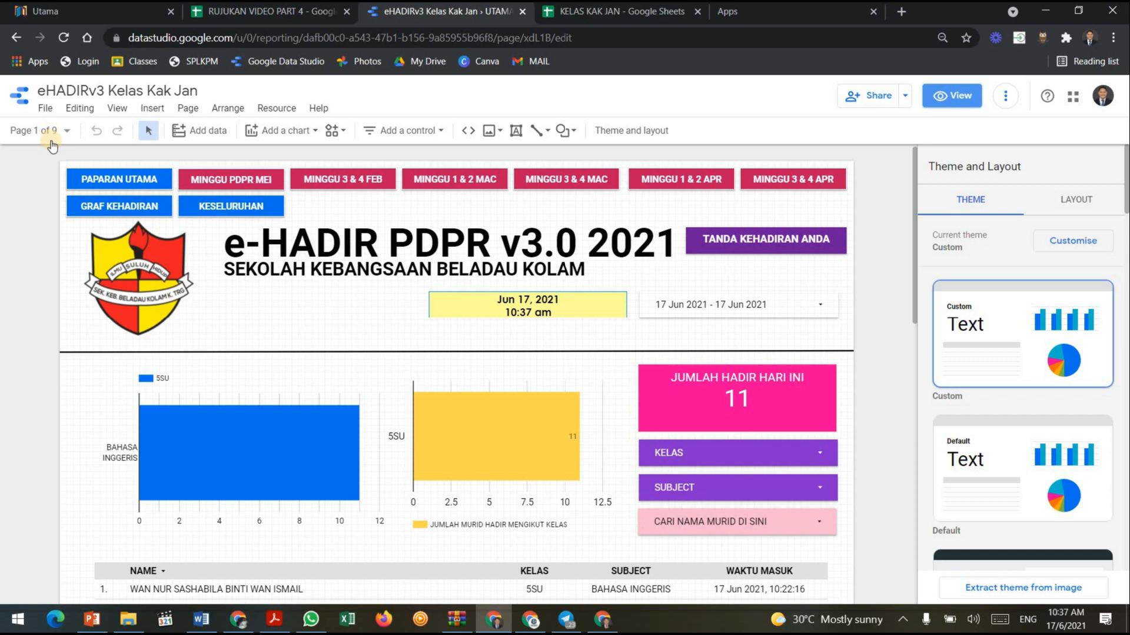
Duplicate the report page APR M3 & M4.
{"action": "key", "text": "ctrl+plus"}
{"action": "key", "text": "ctrl+plus"}
{"action": "key", "text": "ctrl+plus"}
{"action": "left_click", "coordinate": [70, 160]}
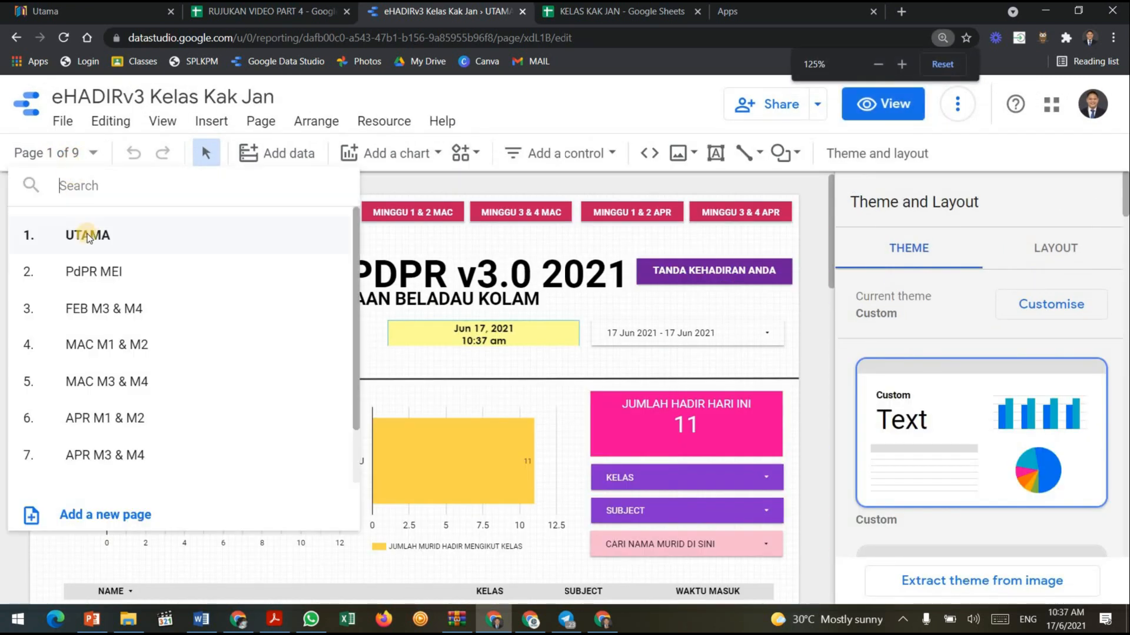
{"action": "scroll", "coordinate": [234, 342], "scroll_direction": "down", "scroll_amount": 1}
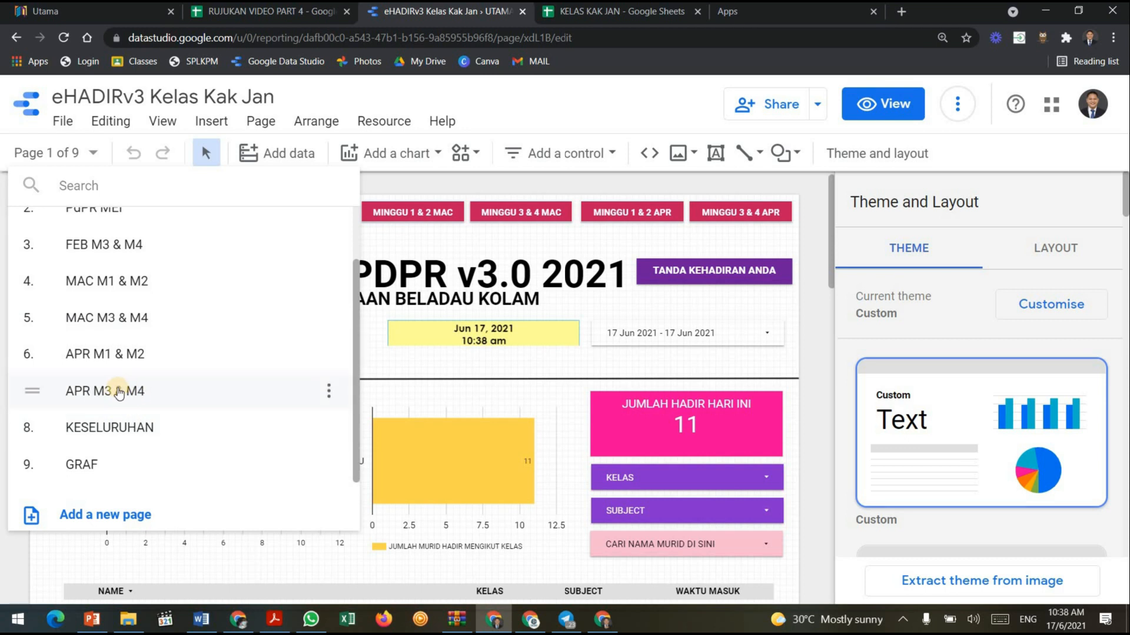
{"action": "left_click", "coordinate": [329, 394]}
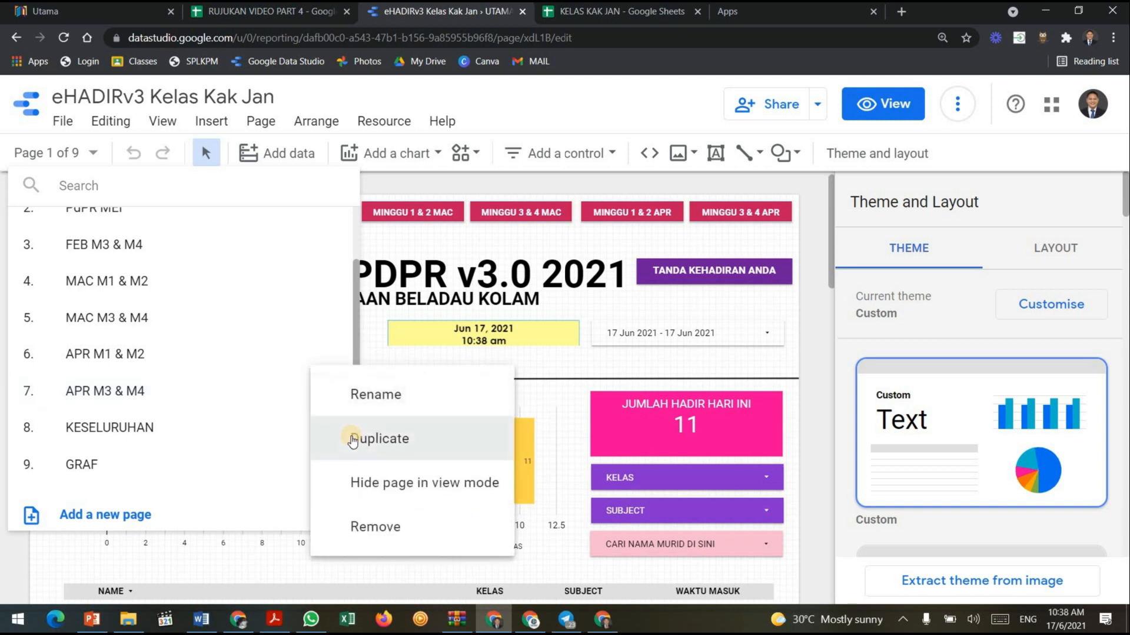
{"action": "left_click", "coordinate": [352, 439]}
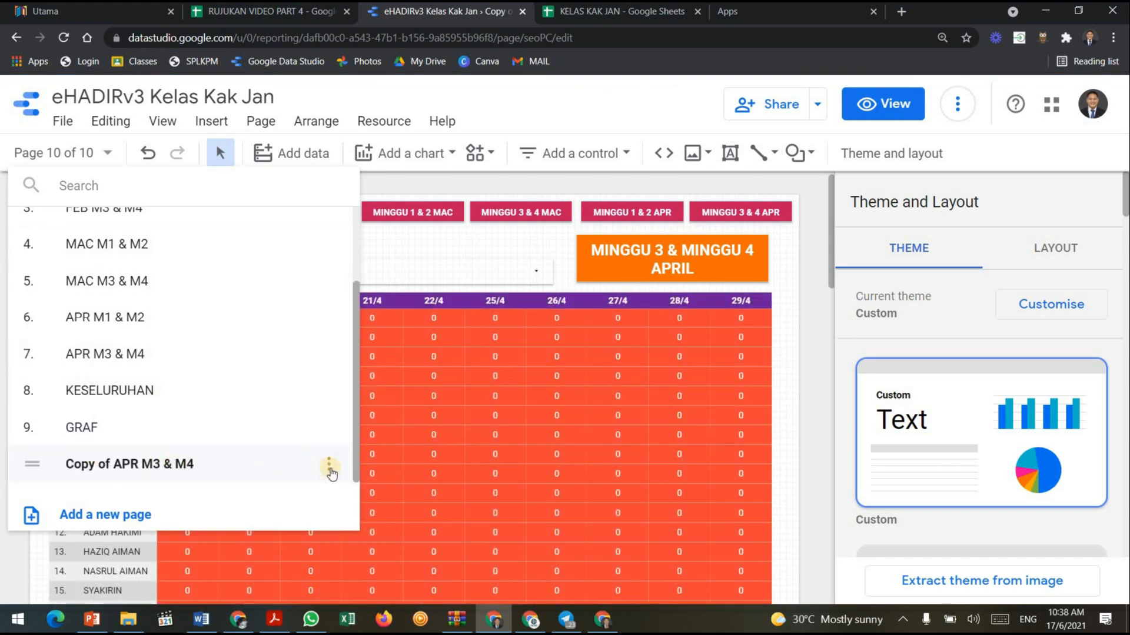
Rename the duplicated APR M3 & M4 page as JUNE.
{"action": "left_click", "coordinate": [329, 466]}
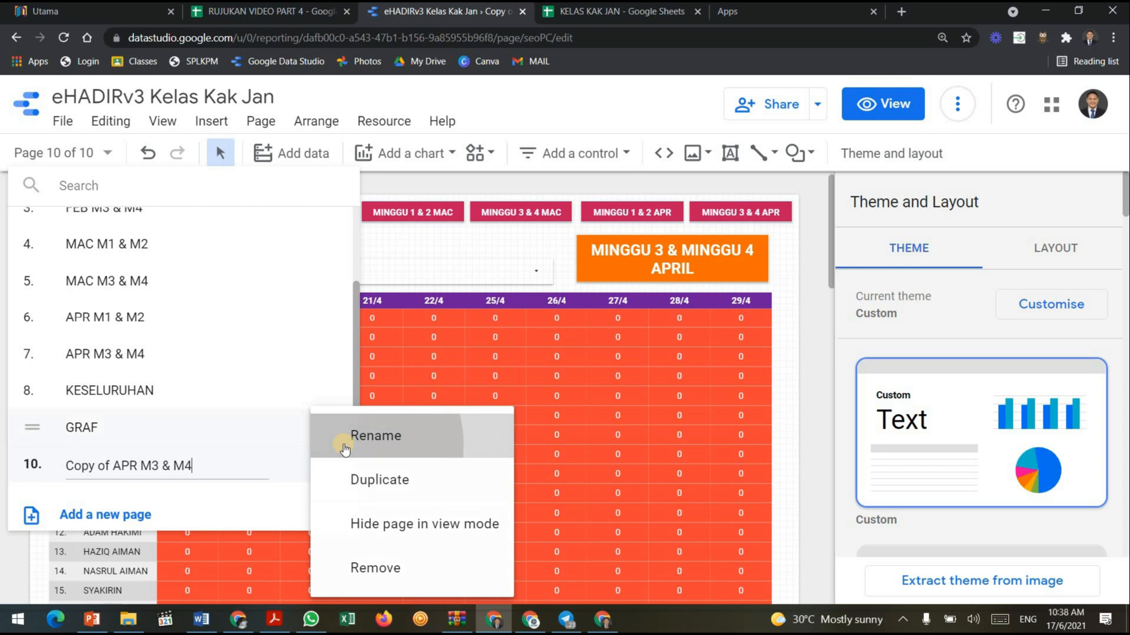
{"action": "left_click", "coordinate": [338, 436]}
{"action": "key", "text": "ctrl+a"}
{"action": "key", "text": "Caps_Lock"}
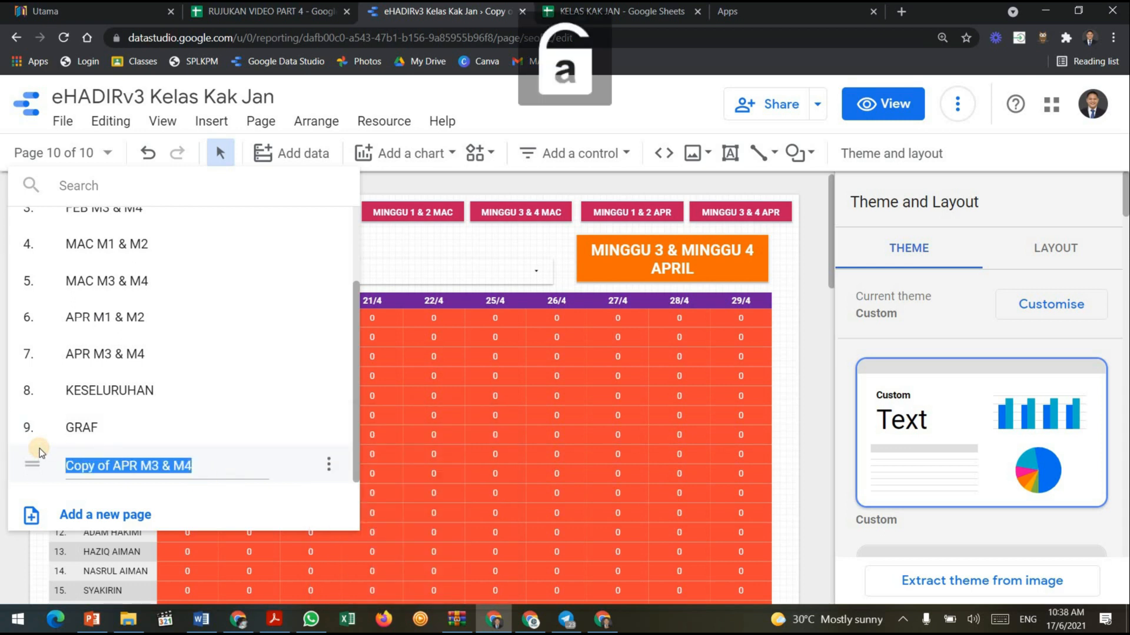
{"action": "key", "text": "Caps_Lock"}
{"action": "type", "text": "JUNE"}
{"action": "key", "text": "Return"}
Move the JUNE page between KESELURUHAN and GRAF in the page order.
{"action": "left_click", "coordinate": [161, 432]}
{"action": "left_click", "coordinate": [157, 464]}
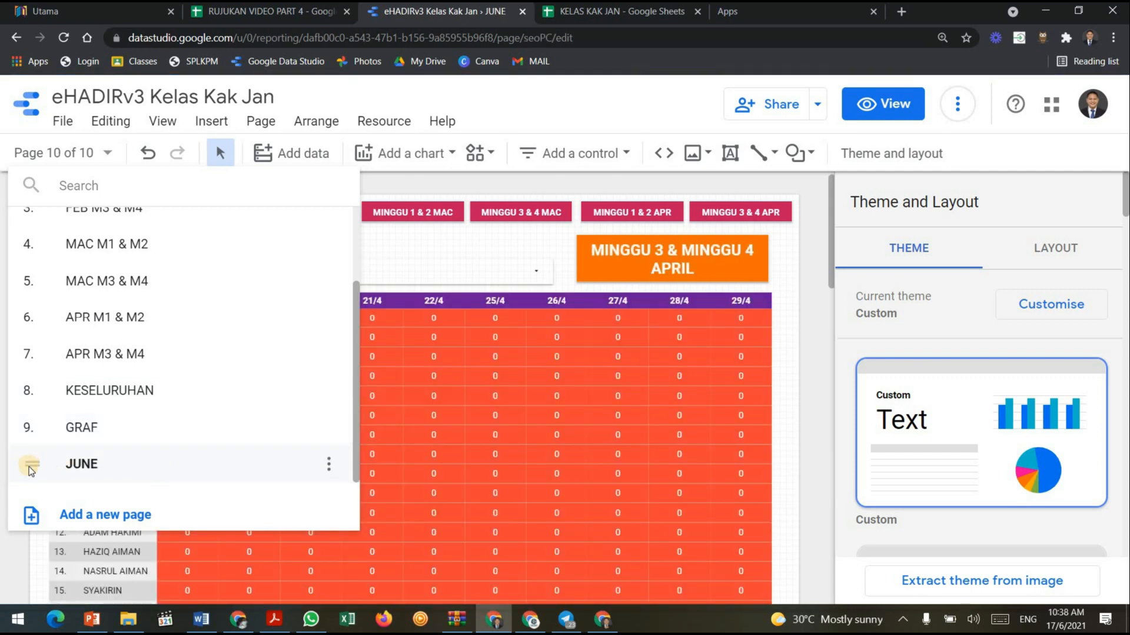
{"action": "left_click_drag", "start_coordinate": [34, 465], "coordinate": [178, 426]}
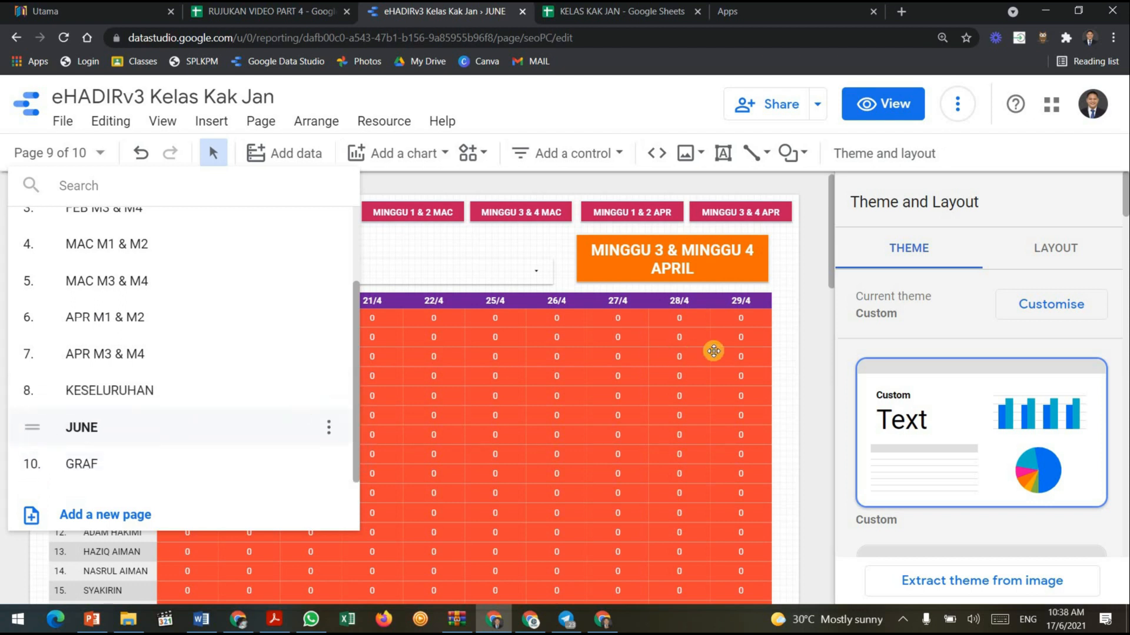
{"action": "left_click", "coordinate": [551, 270]}
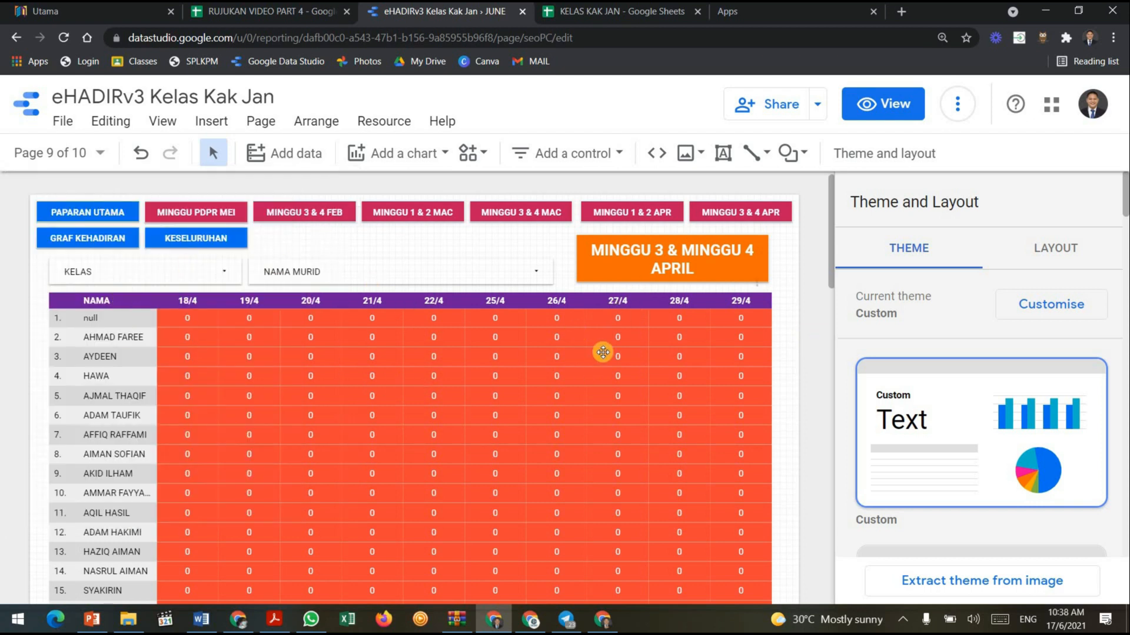
Replace the orange heading text on the JUNE page with "PdPR JUN" and "2021" on two lines.
{"action": "double_click", "coordinate": [654, 257]}
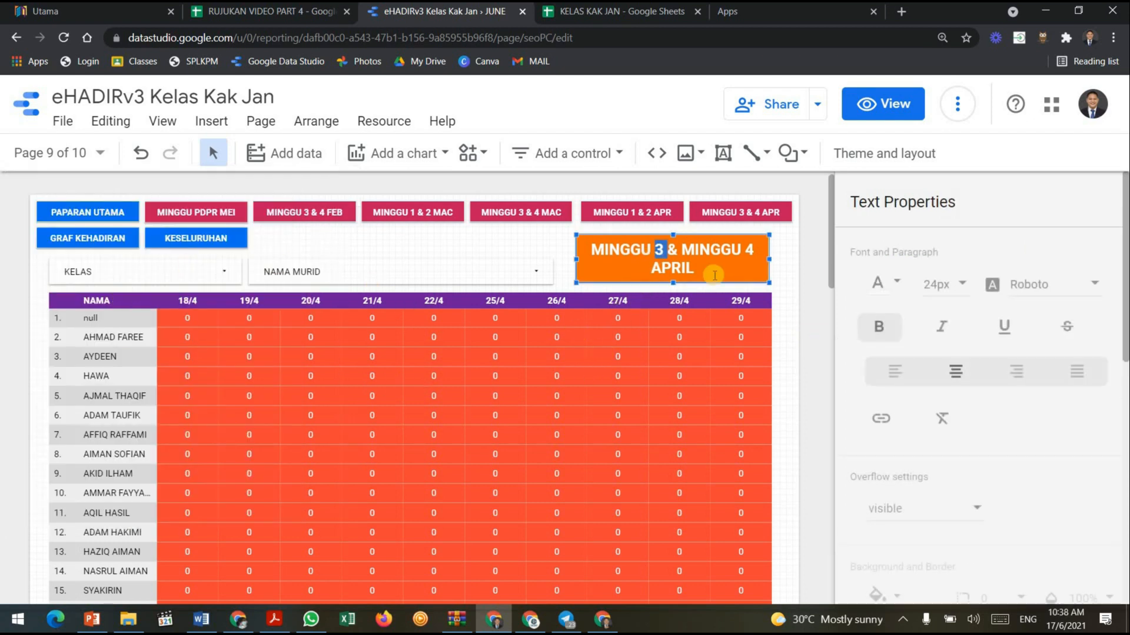
{"action": "key", "text": "ctrl+a"}
{"action": "key", "text": "Caps_Lock"}
{"action": "type", "text": "P"}
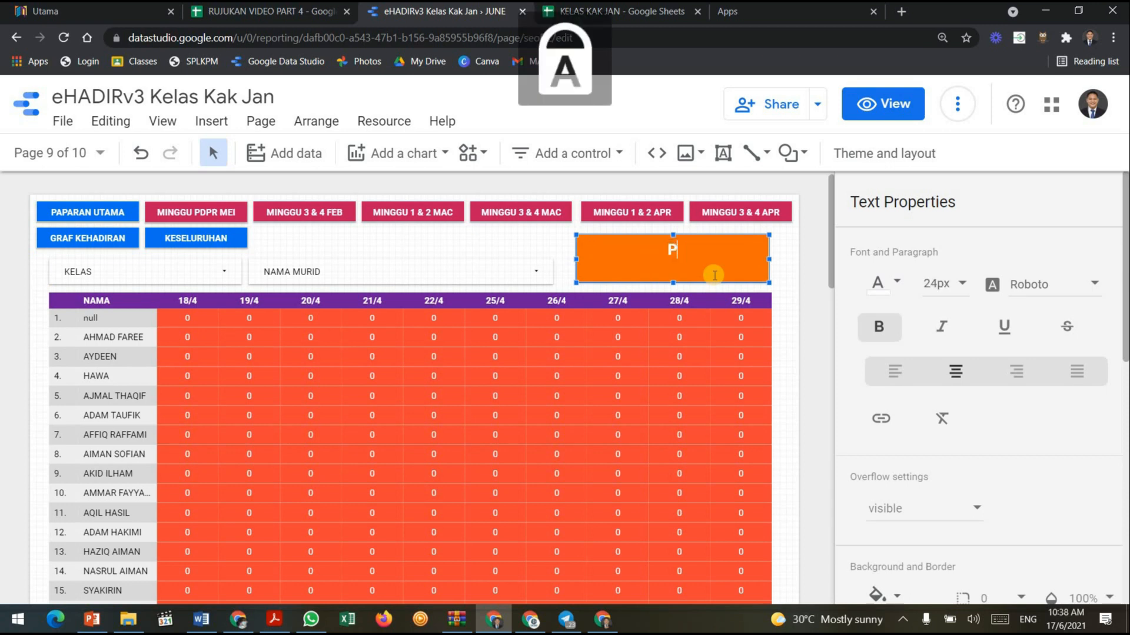
{"action": "type", "text": "dPR JUN"}
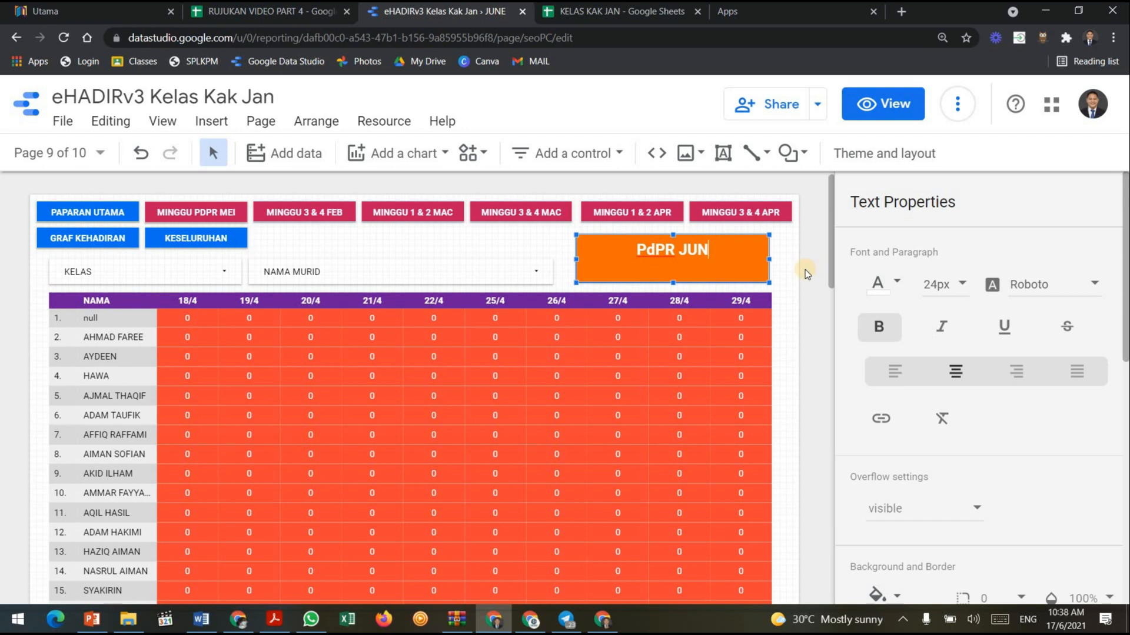
{"action": "key", "text": "Return"}
{"action": "type", "text": "2021"}
{"action": "left_click", "coordinate": [814, 262]}
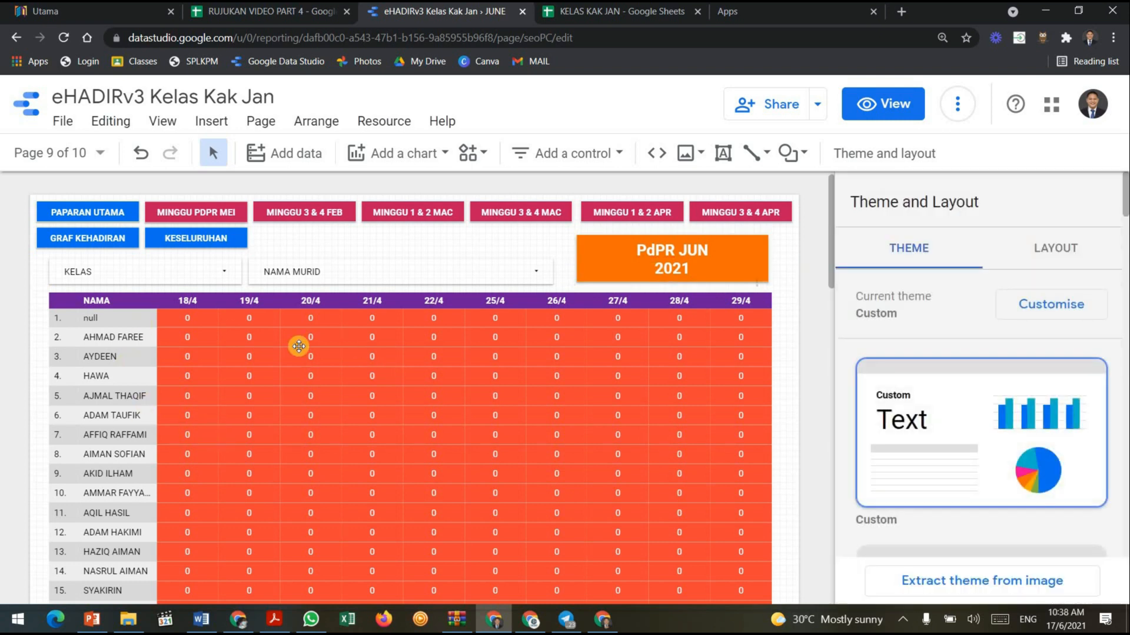
Add the JUN worksheet of the KELAS KAK JAN spreadsheet as the data source of the JUNE page's attendance table.
{"action": "left_click", "coordinate": [250, 363]}
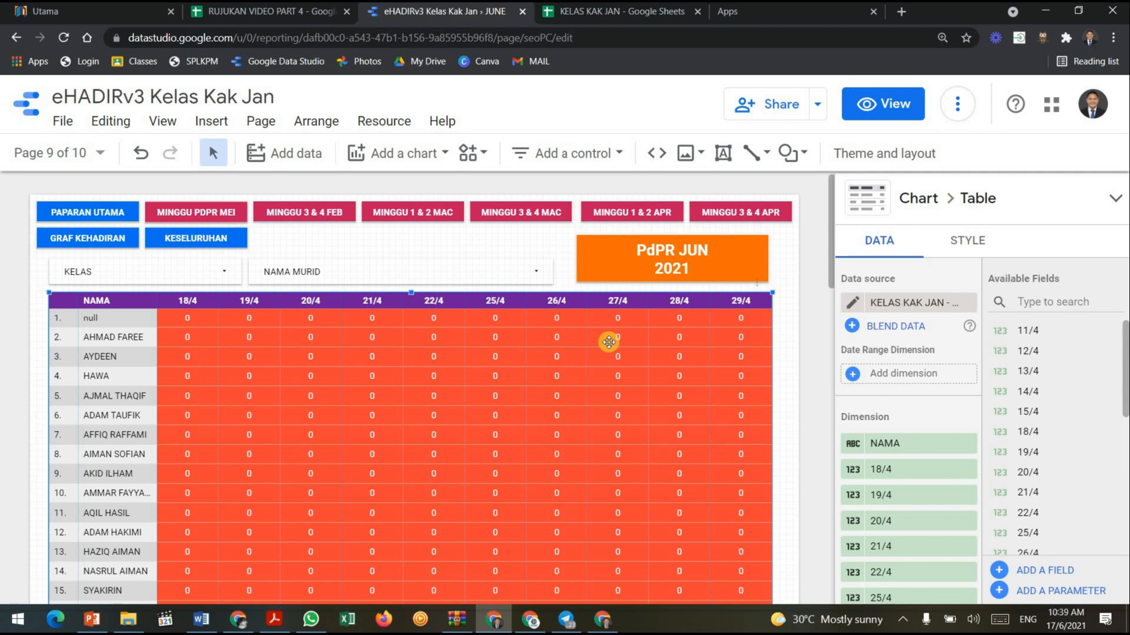
{"action": "left_click", "coordinate": [928, 305]}
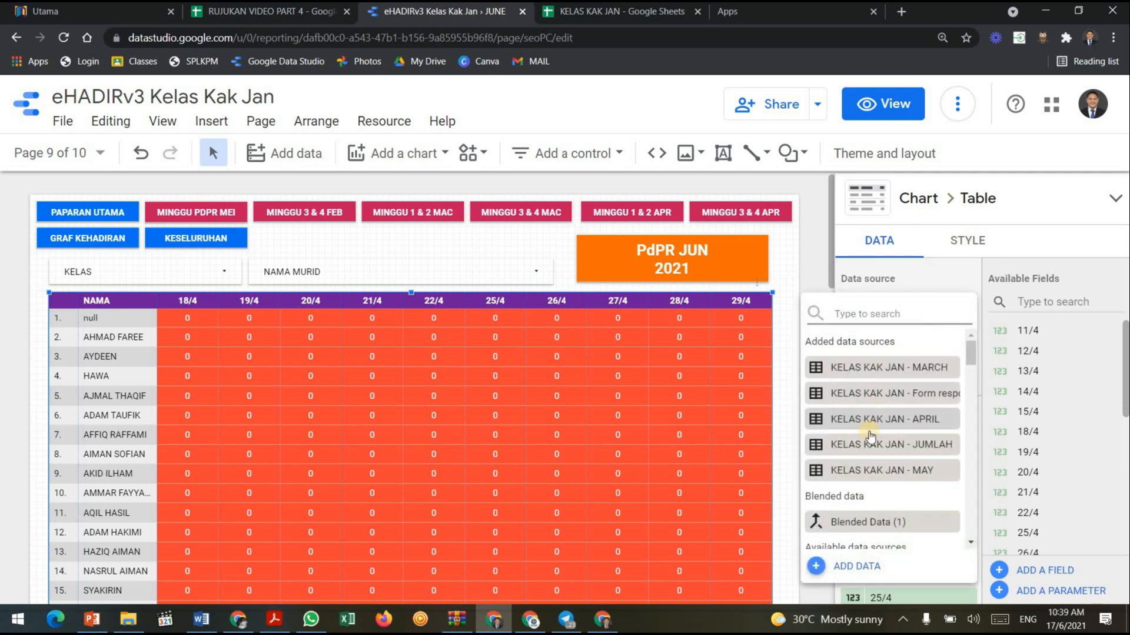
{"action": "scroll", "coordinate": [871, 447], "scroll_direction": "down", "scroll_amount": 3}
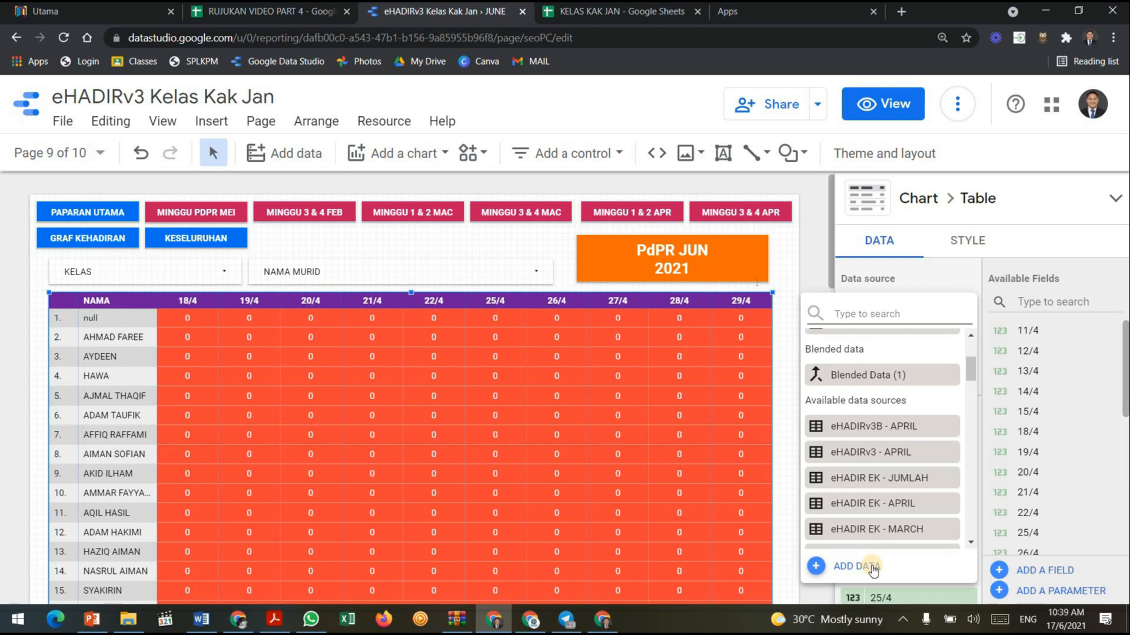
{"action": "left_click", "coordinate": [858, 566]}
{"action": "left_click", "coordinate": [834, 516]}
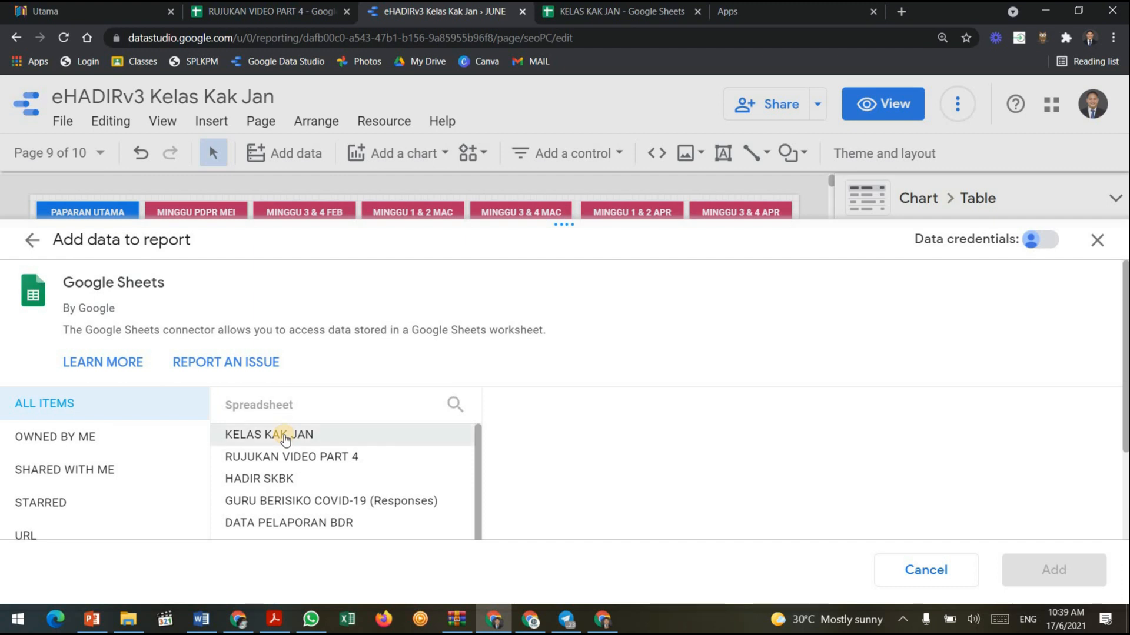
{"action": "left_click", "coordinate": [285, 436]}
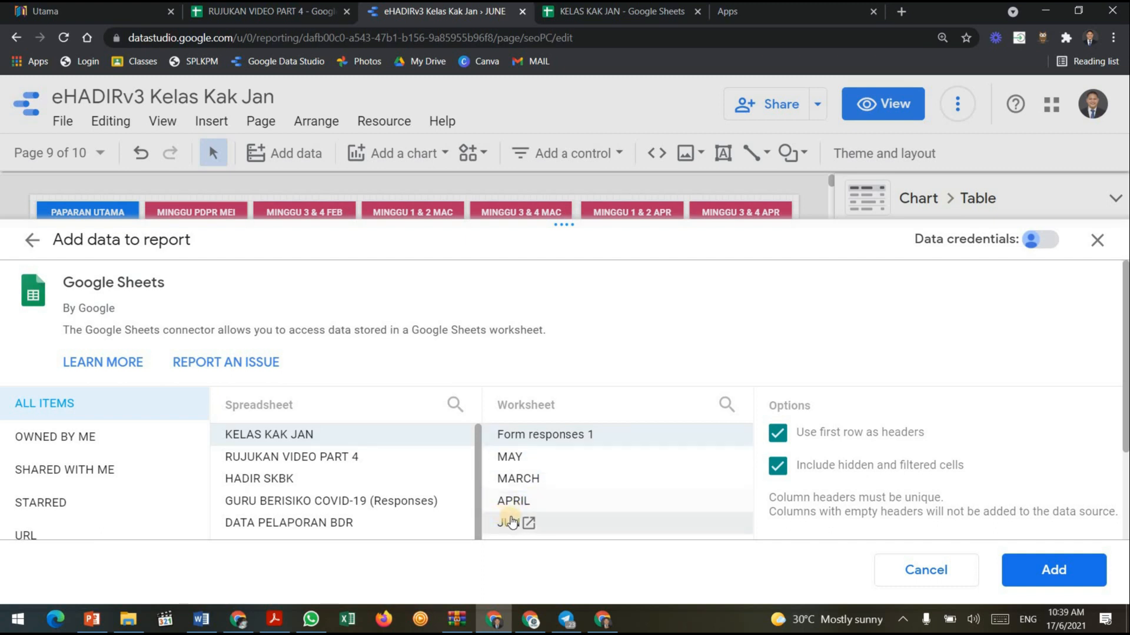
{"action": "left_click", "coordinate": [505, 527]}
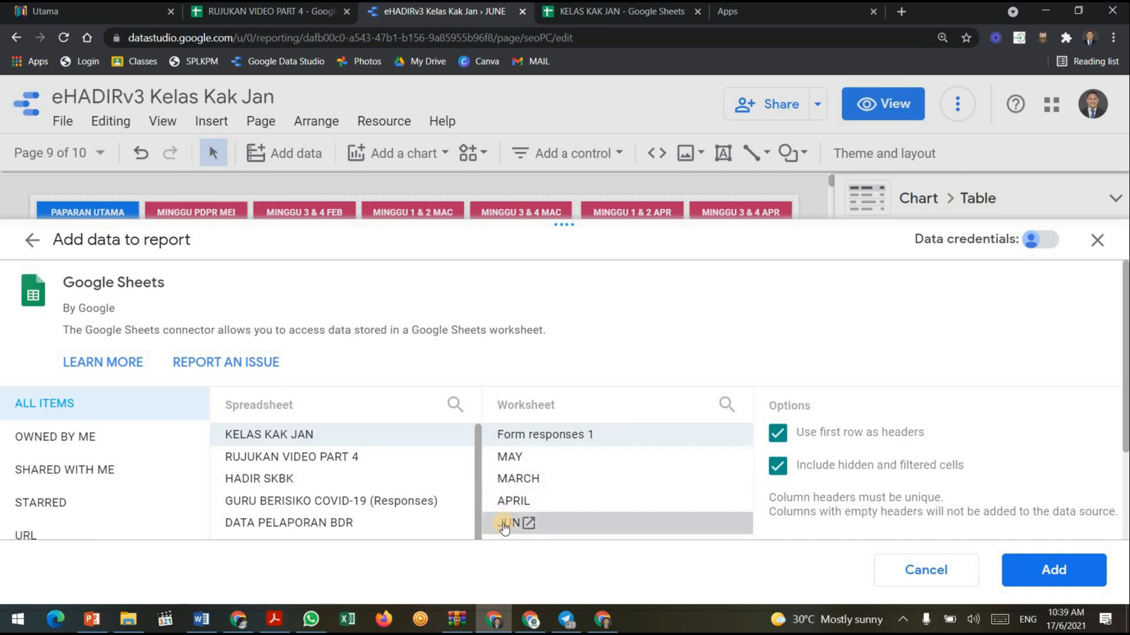
{"action": "left_click", "coordinate": [1039, 569]}
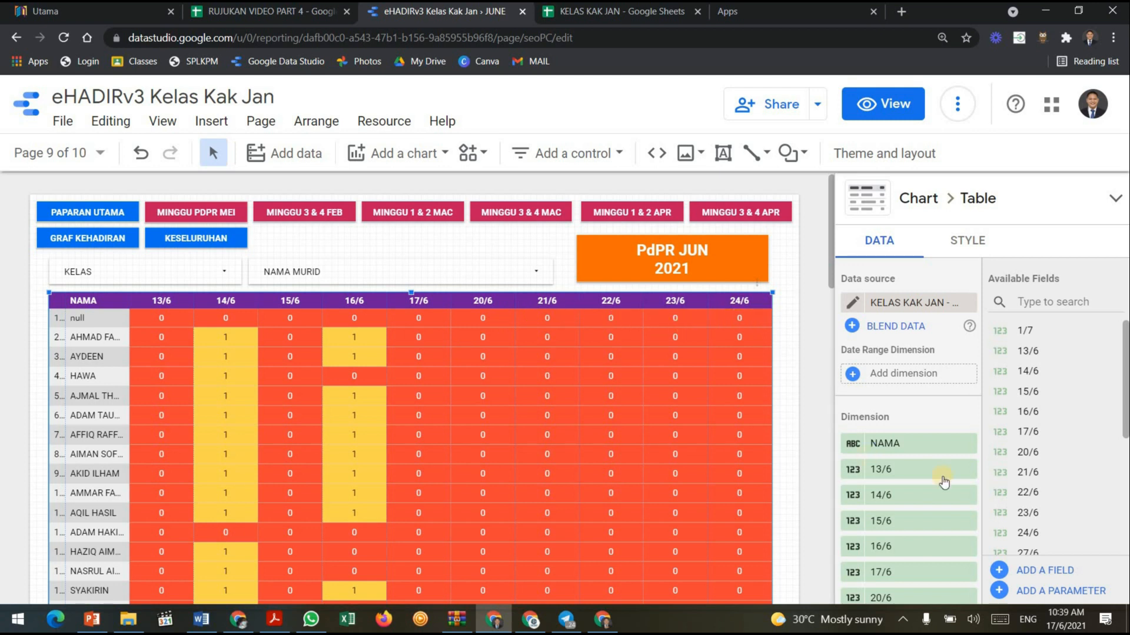
Remove the 13/6 dimension from the attendance table and add it back between NAMA and 14/6.
{"action": "scroll", "coordinate": [715, 312], "scroll_direction": "down", "scroll_amount": 3}
{"action": "scroll", "coordinate": [716, 313], "scroll_direction": "up", "scroll_amount": 3}
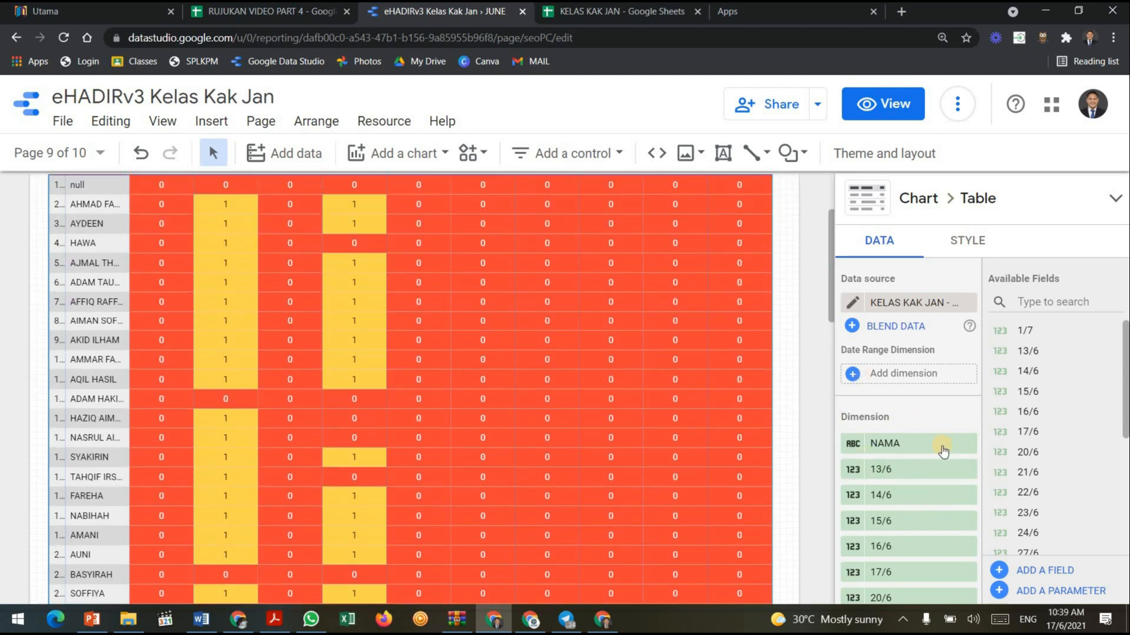
{"action": "scroll", "coordinate": [938, 461], "scroll_direction": "down", "scroll_amount": 5}
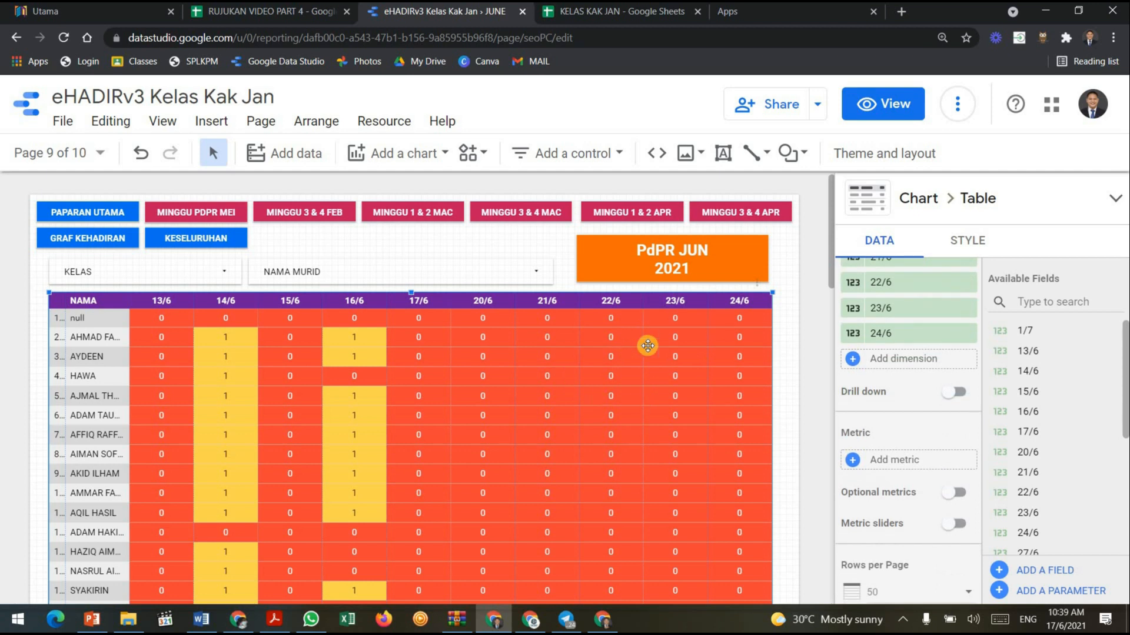
{"action": "scroll", "coordinate": [899, 348], "scroll_direction": "up", "scroll_amount": 5}
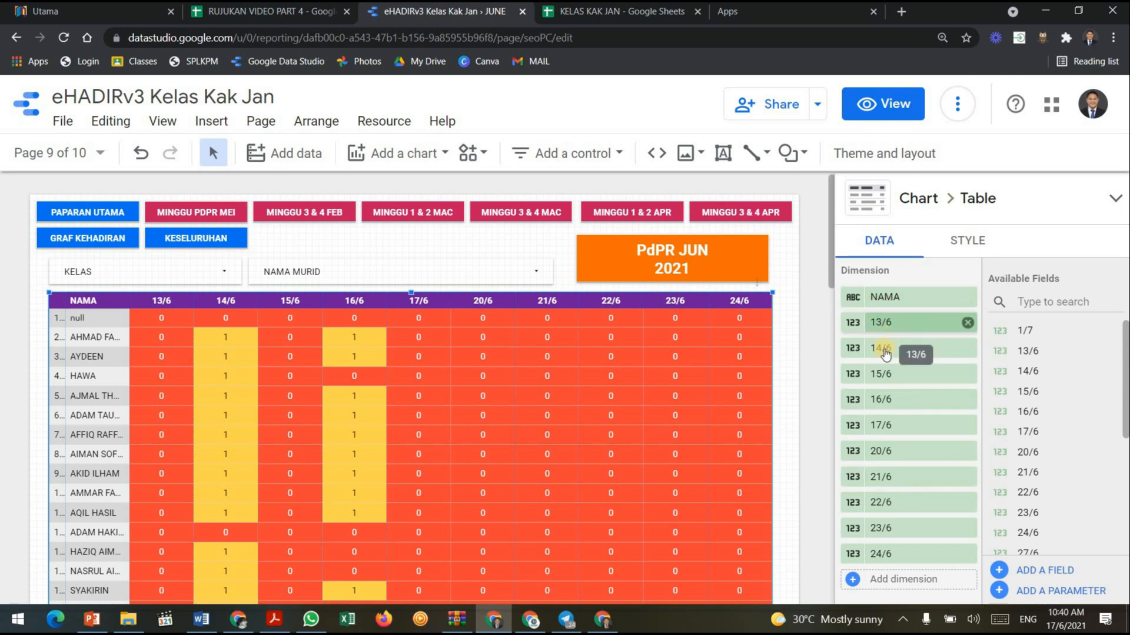
{"action": "left_click_drag", "start_coordinate": [893, 307], "coordinate": [879, 349]}
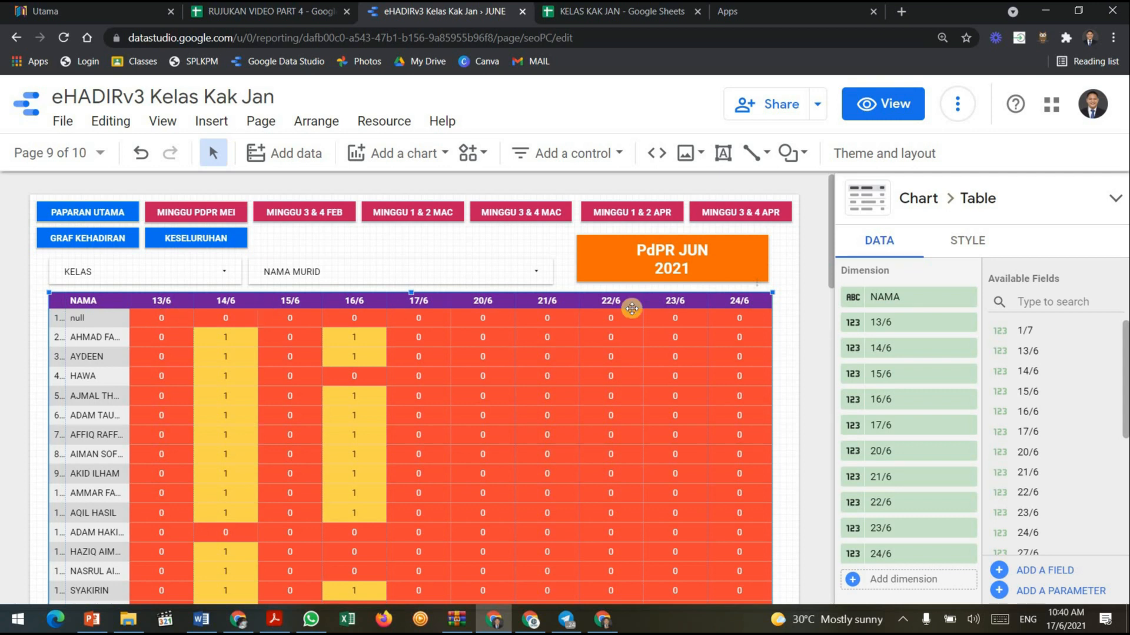
{"action": "left_click", "coordinate": [967, 323]}
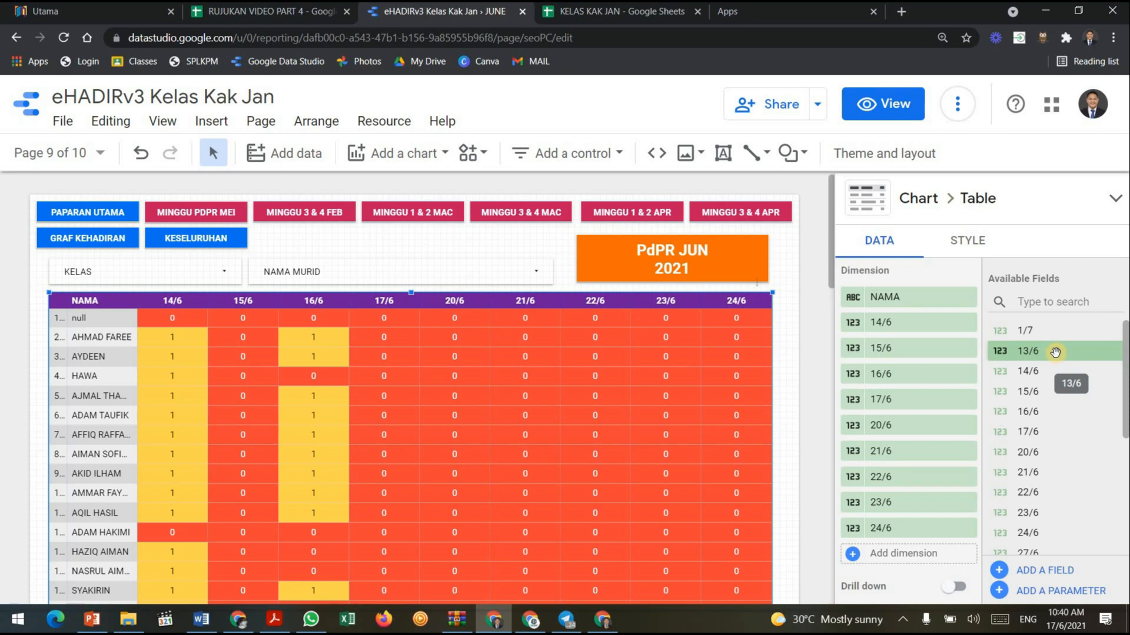
{"action": "left_click_drag", "start_coordinate": [1052, 352], "coordinate": [907, 323]}
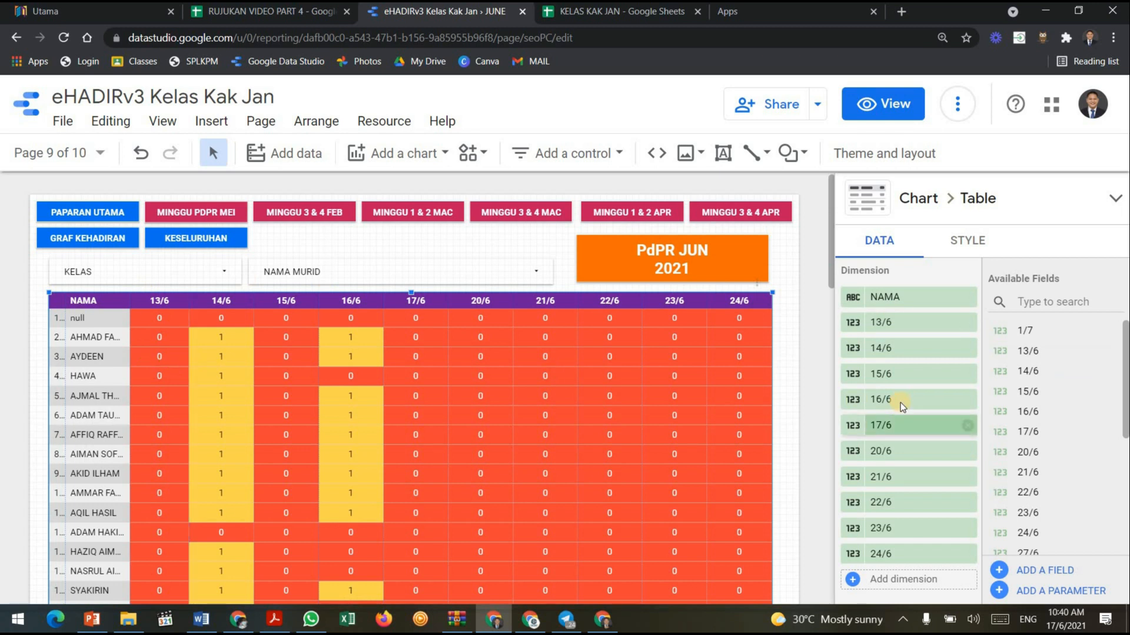
Add the 27/6, 28/6 and 30/6 dimensions to the attendance table after 24/6.
{"action": "scroll", "coordinate": [902, 388], "scroll_direction": "down", "scroll_amount": 5}
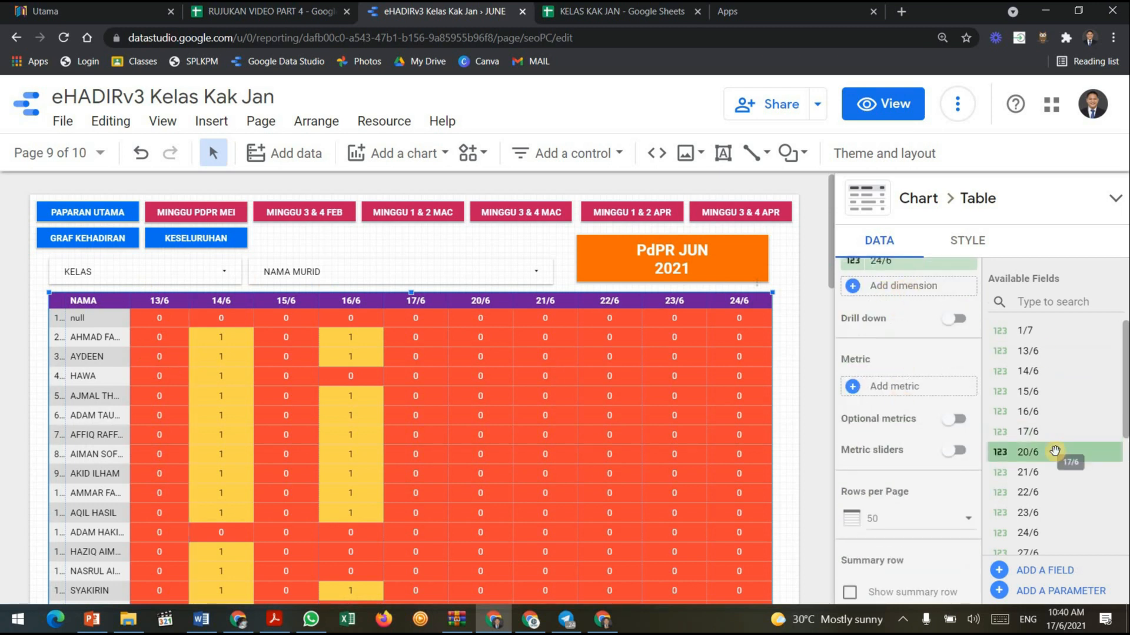
{"action": "scroll", "coordinate": [1051, 436], "scroll_direction": "down", "scroll_amount": 3}
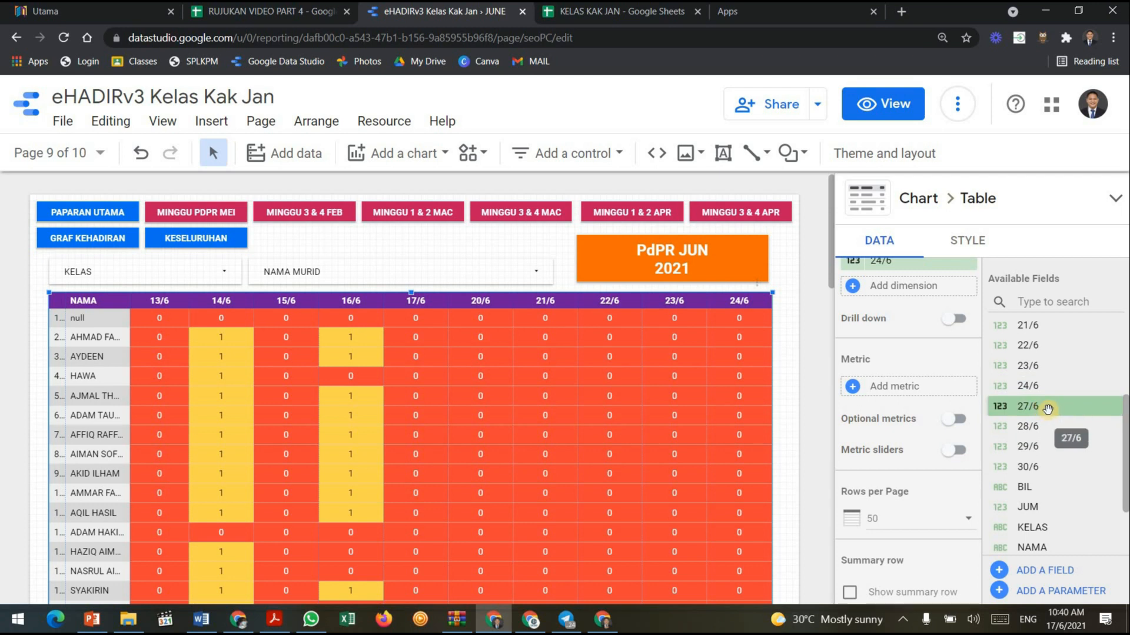
{"action": "left_click_drag", "start_coordinate": [999, 366], "coordinate": [918, 287]}
{"action": "left_click_drag", "start_coordinate": [1048, 427], "coordinate": [916, 314]}
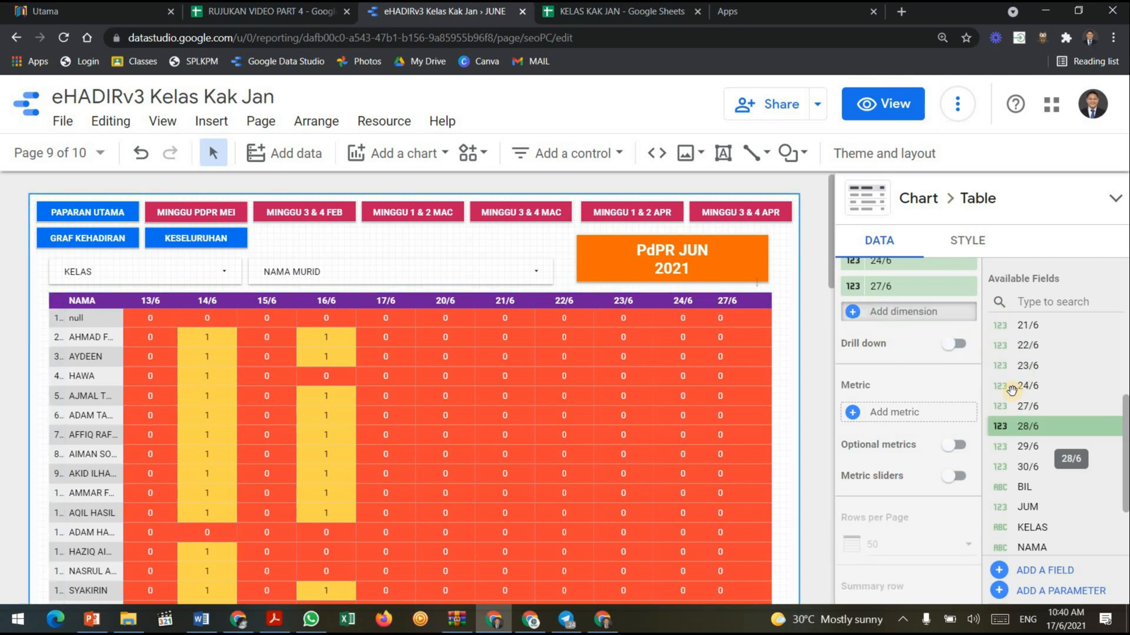
{"action": "left_click_drag", "start_coordinate": [1028, 447], "coordinate": [895, 338]}
{"action": "left_click_drag", "start_coordinate": [1028, 466], "coordinate": [905, 337]}
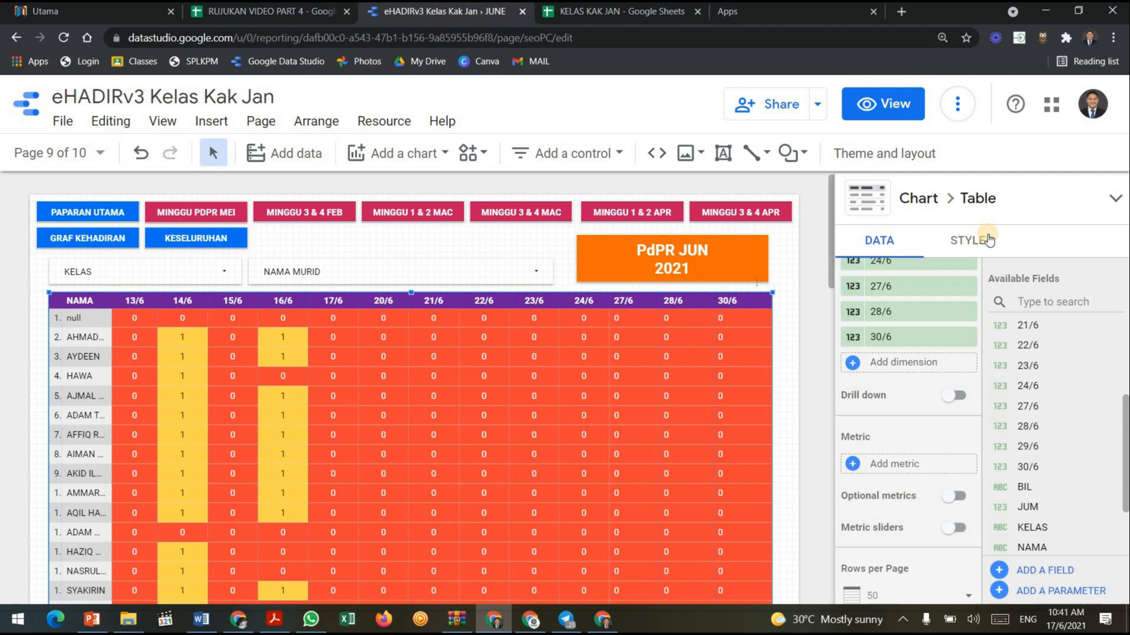
Centre-align columns 12, 13 and 14 of the attendance table.
{"action": "left_click", "coordinate": [967, 240]}
{"action": "scroll", "coordinate": [990, 359], "scroll_direction": "down", "scroll_amount": 10}
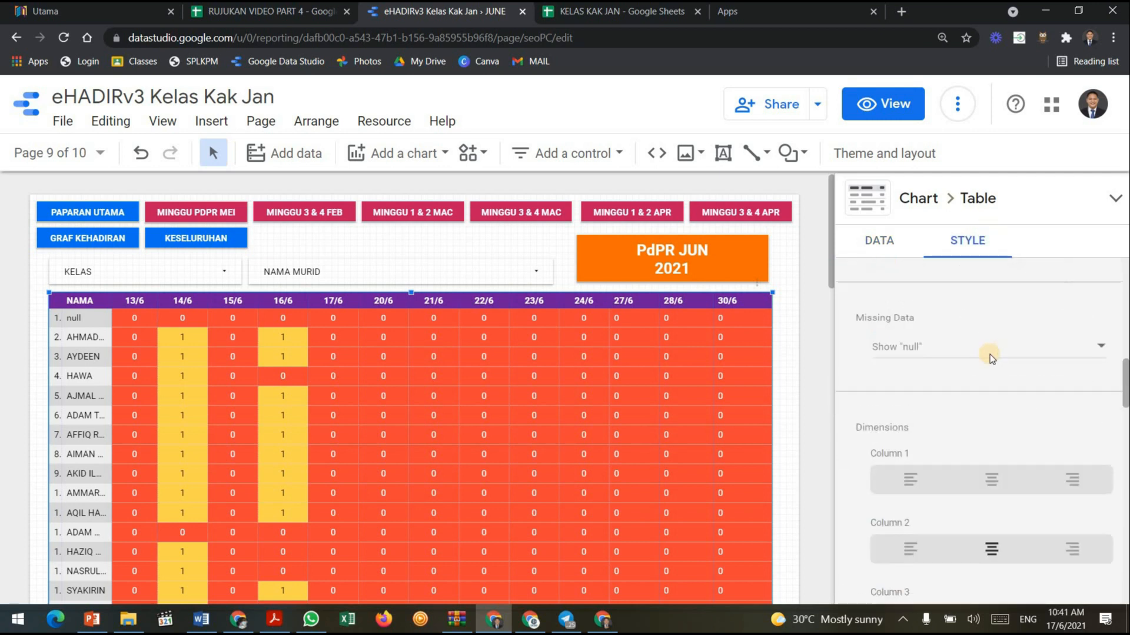
{"action": "scroll", "coordinate": [992, 375], "scroll_direction": "down", "scroll_amount": 12}
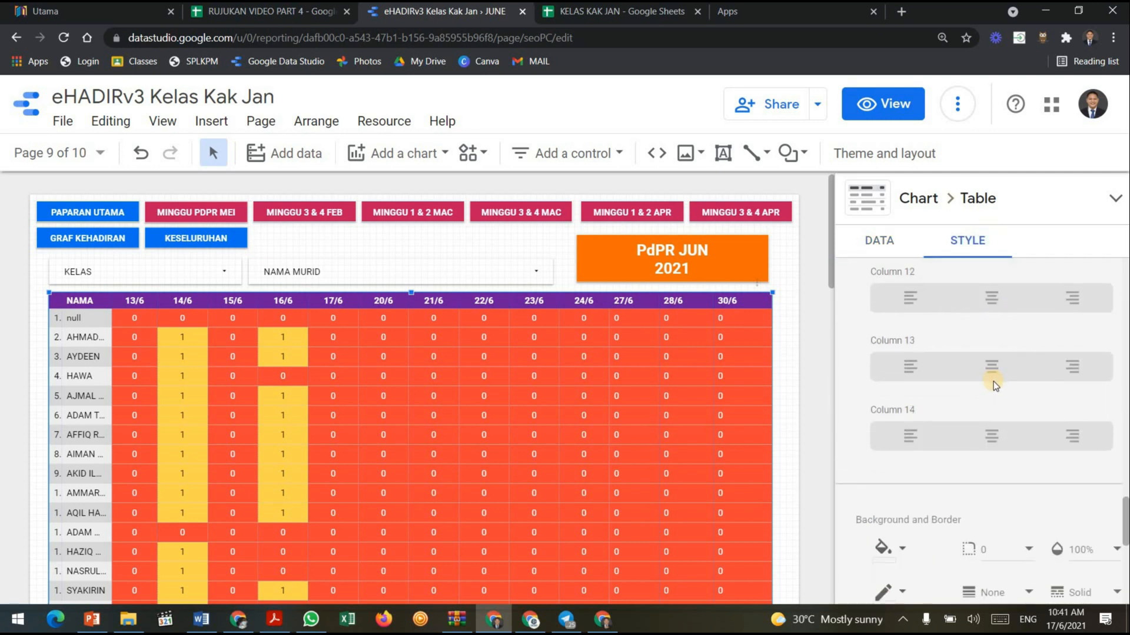
{"action": "scroll", "coordinate": [996, 358], "scroll_direction": "up", "scroll_amount": 1}
{"action": "left_click", "coordinate": [995, 306]}
{"action": "left_click", "coordinate": [993, 377]}
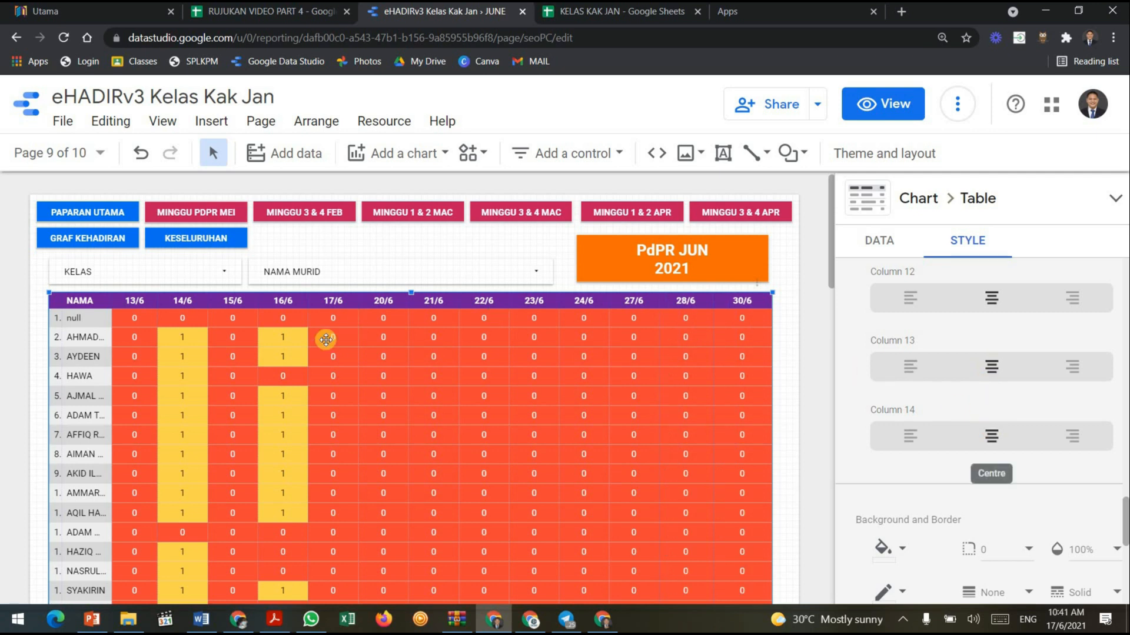
Resize the attendance table's columns to fit their data and deselect the table.
{"action": "scroll", "coordinate": [431, 348], "scroll_direction": "down", "scroll_amount": 1}
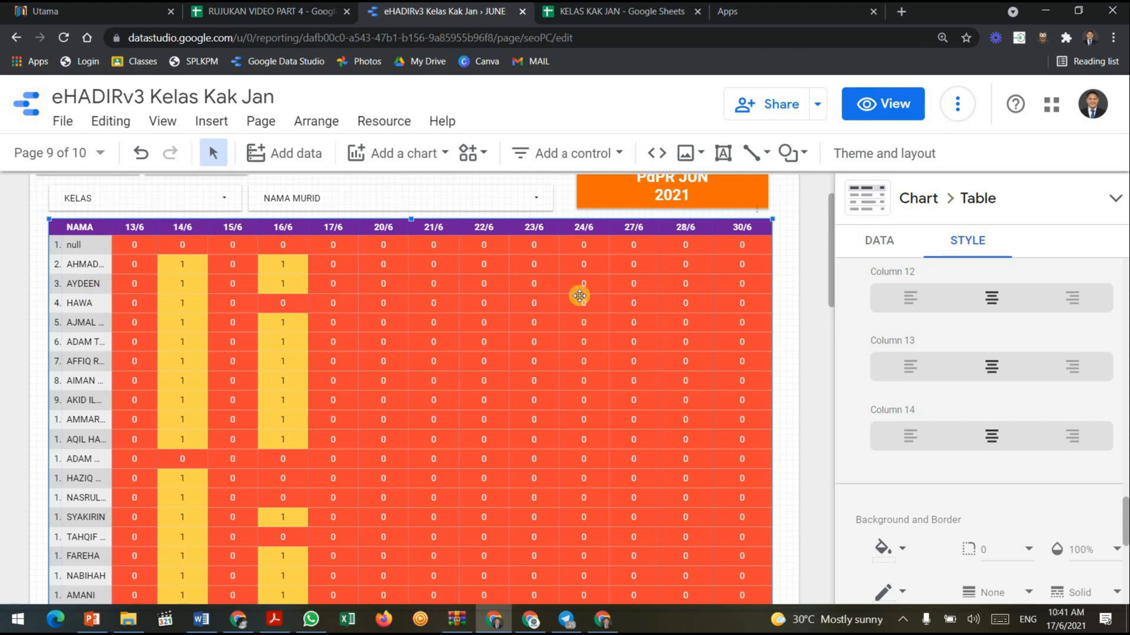
{"action": "right_click", "coordinate": [442, 281]}
{"action": "mouse_move", "coordinate": [544, 516]}
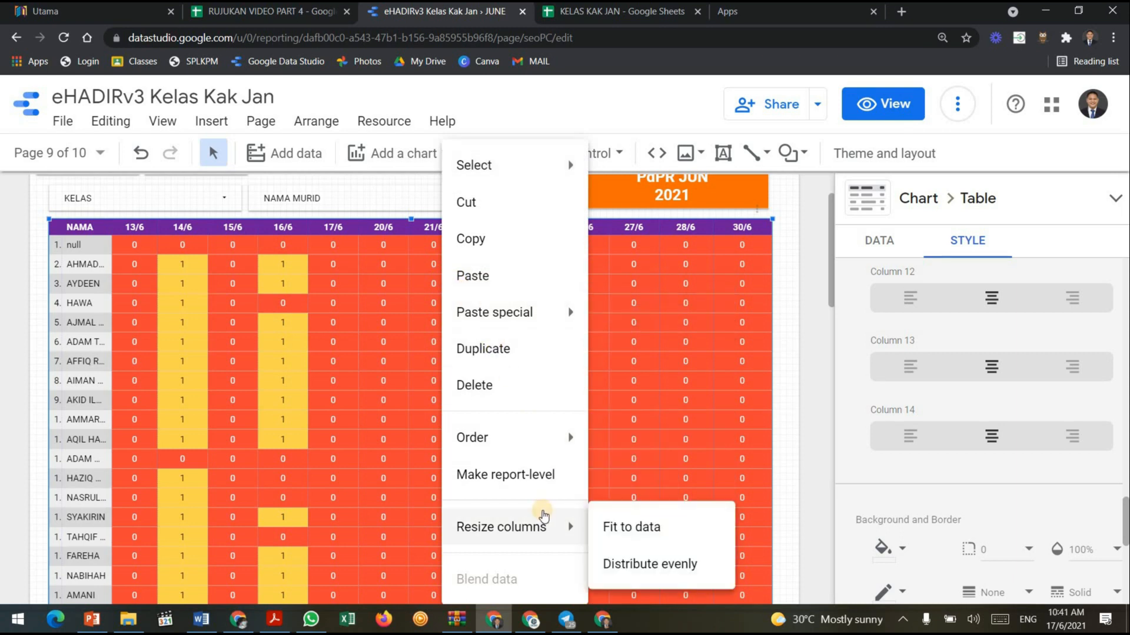
{"action": "left_click", "coordinate": [675, 537]}
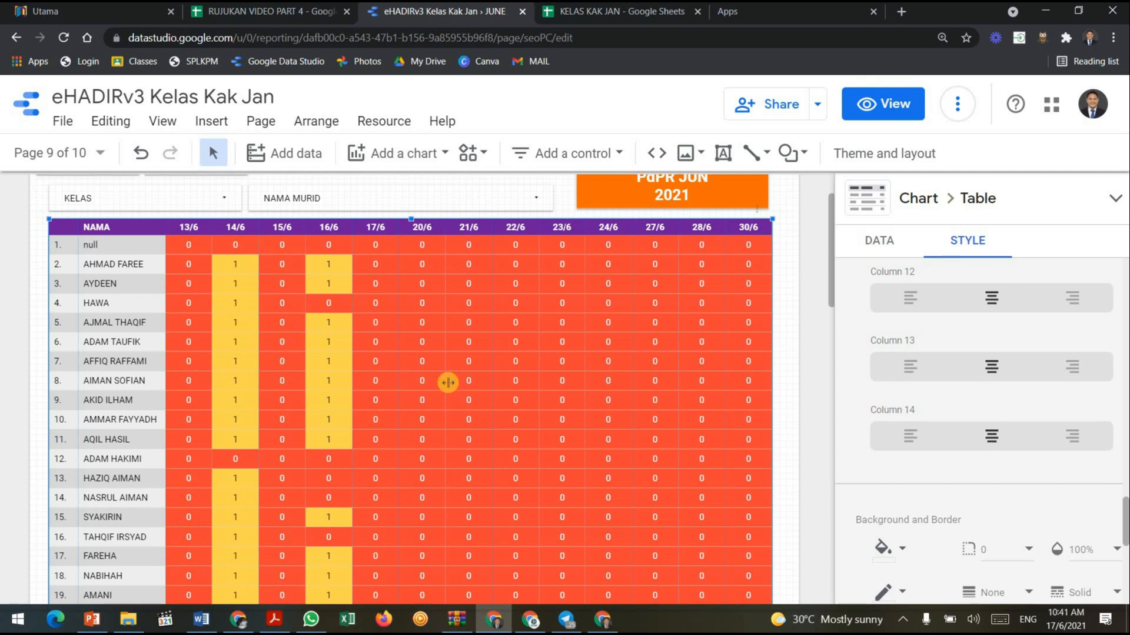
{"action": "scroll", "coordinate": [448, 382], "scroll_direction": "down", "scroll_amount": 15}
{"action": "scroll", "coordinate": [500, 352], "scroll_direction": "up", "scroll_amount": 15}
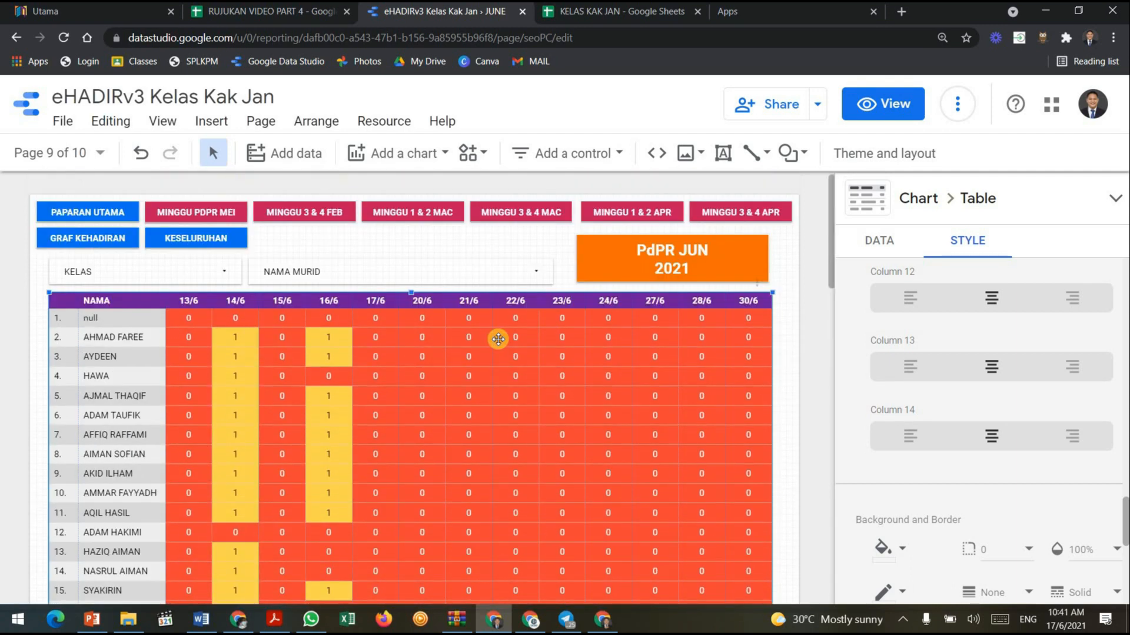
{"action": "left_click", "coordinate": [797, 343]}
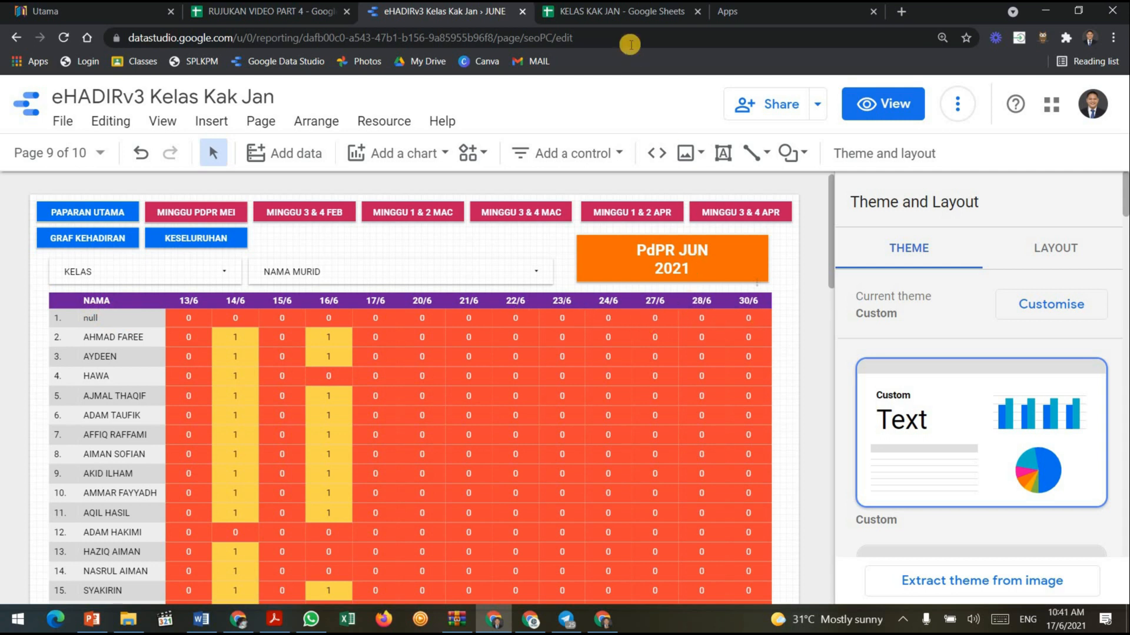
Switch to the KELAS KAK JAN spreadsheet in Google Sheets and examine where the student list ends on the JUN sheet.
{"action": "left_click", "coordinate": [633, 11]}
{"action": "left_click", "coordinate": [558, 588]}
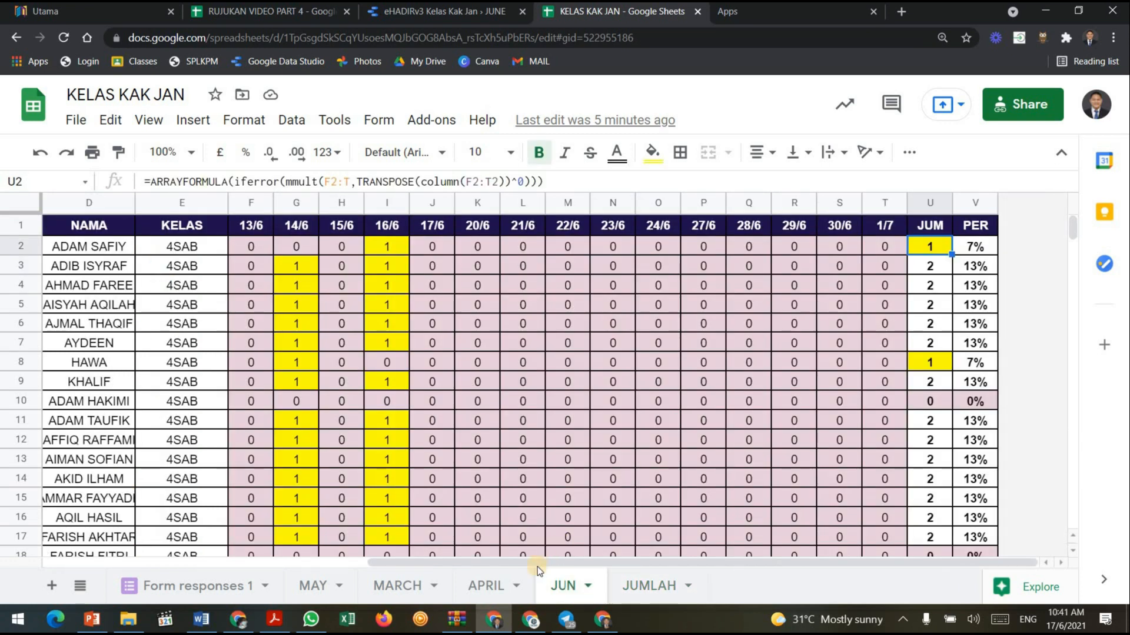
{"action": "left_click_drag", "start_coordinate": [391, 556], "coordinate": [123, 562]}
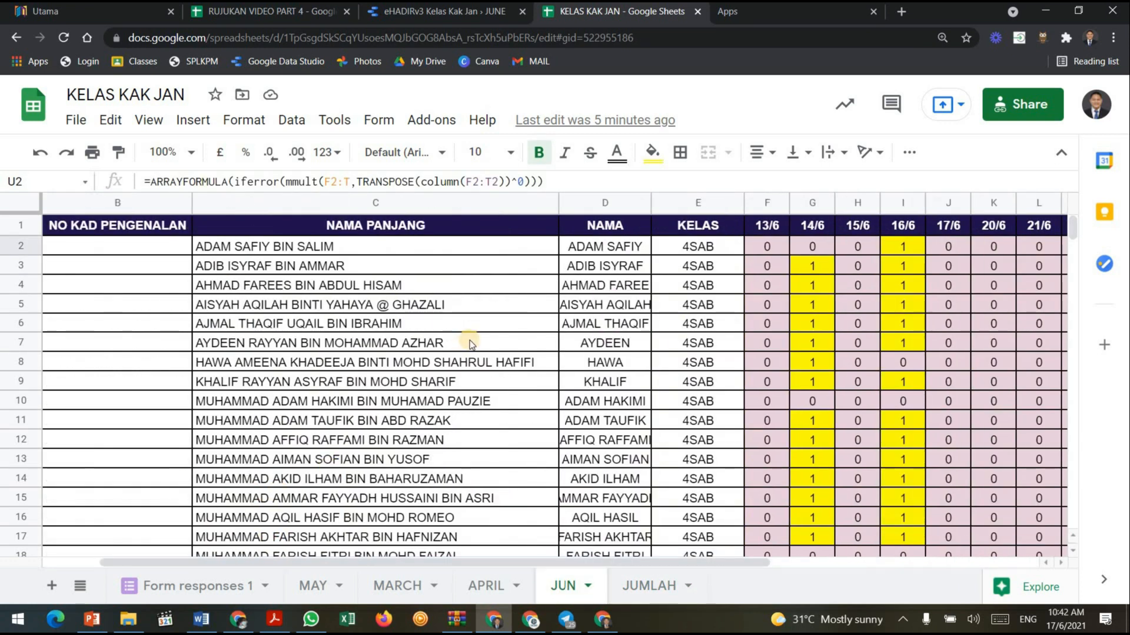
{"action": "scroll", "coordinate": [469, 341], "scroll_direction": "down", "scroll_amount": 11}
{"action": "mouse_move", "coordinate": [1072, 244]}
{"action": "left_mouse_down"}
{"action": "mouse_move", "coordinate": [1072, 258]}
{"action": "mouse_move", "coordinate": [1072, 248]}
{"action": "left_mouse_up"}
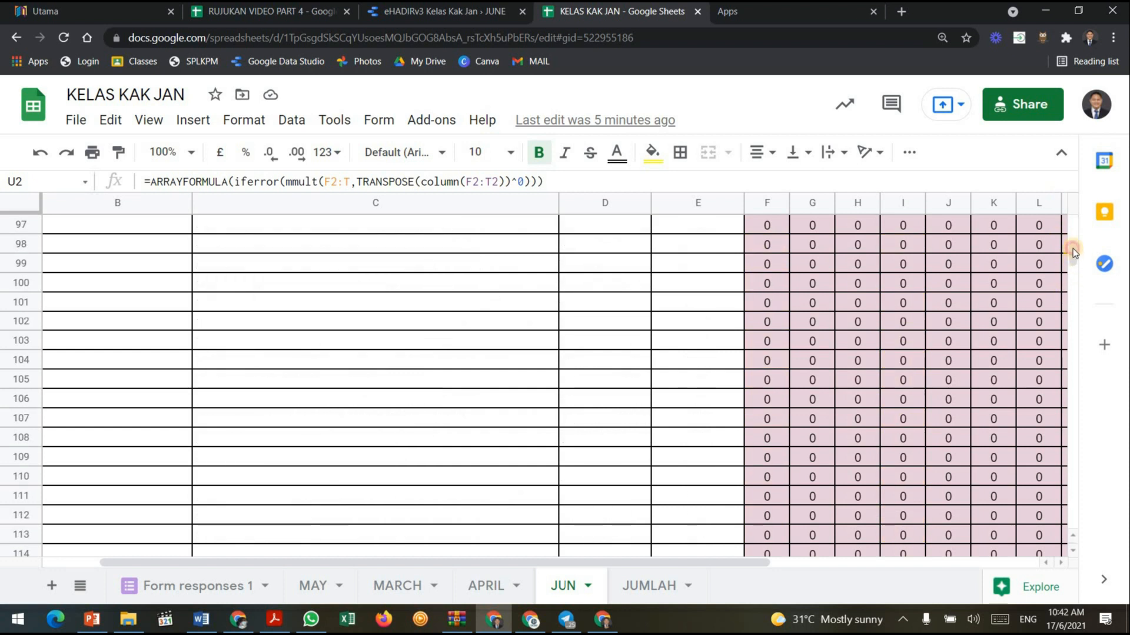
{"action": "scroll", "coordinate": [365, 331], "scroll_direction": "down", "scroll_amount": 8}
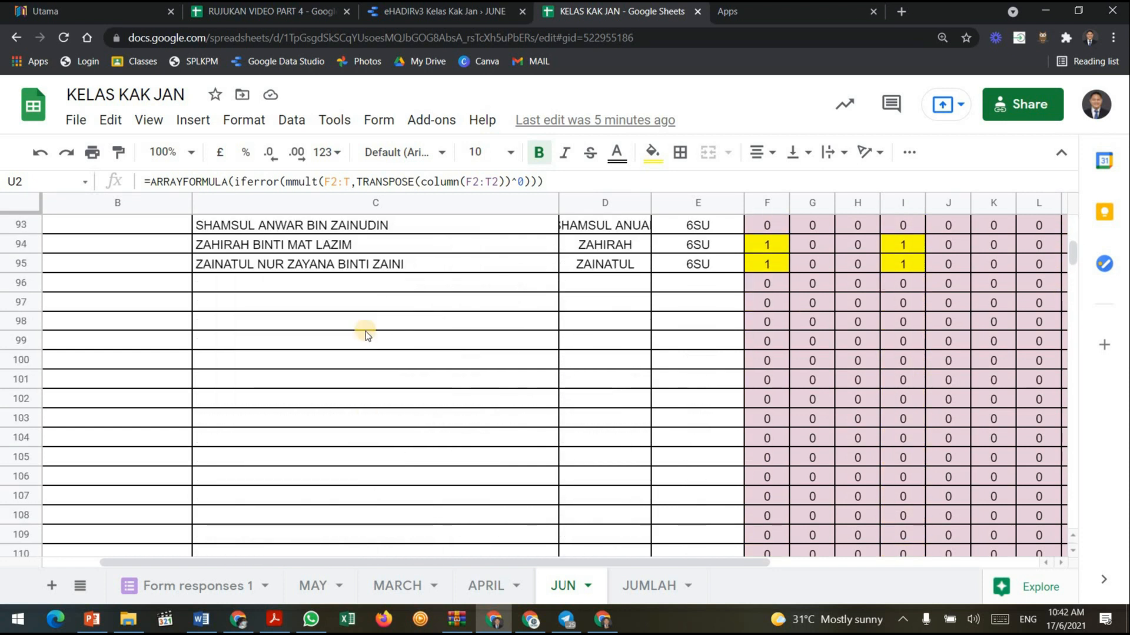
{"action": "scroll", "coordinate": [373, 374], "scroll_direction": "down", "scroll_amount": 20}
{"action": "scroll", "coordinate": [400, 341], "scroll_direction": "up", "scroll_amount": 12}
{"action": "scroll", "coordinate": [415, 306], "scroll_direction": "up", "scroll_amount": 12}
{"action": "scroll", "coordinate": [318, 347], "scroll_direction": "down", "scroll_amount": 3}
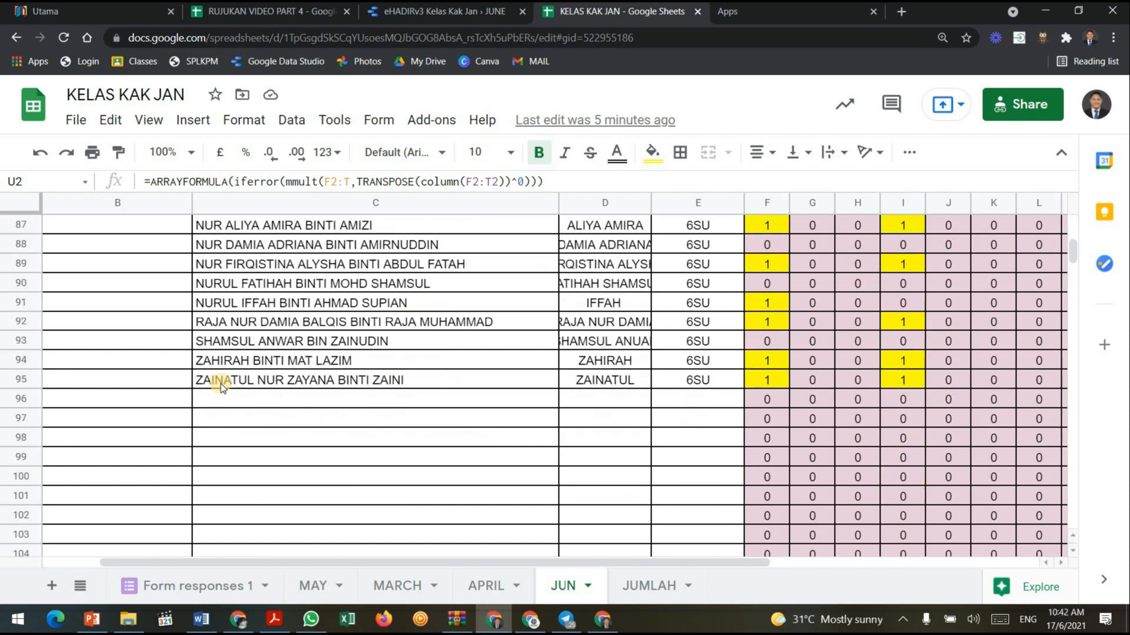
{"action": "left_click", "coordinate": [22, 399]}
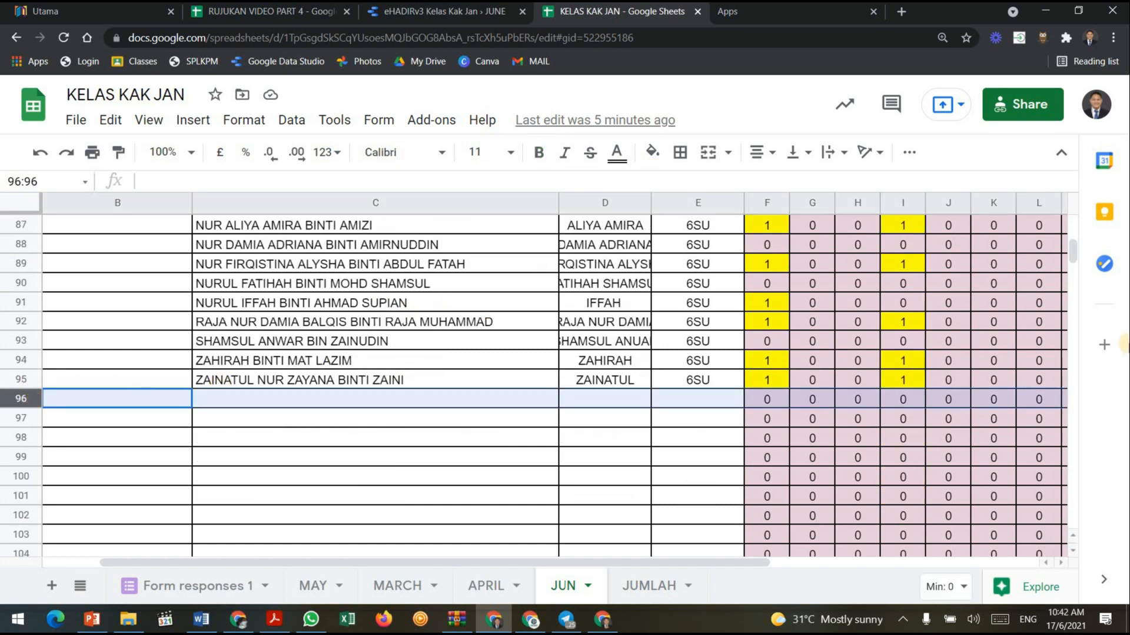
{"action": "mouse_move", "coordinate": [1071, 258]}
{"action": "left_mouse_down"}
{"action": "mouse_move", "coordinate": [1071, 274]}
{"action": "mouse_move", "coordinate": [1071, 259]}
{"action": "left_mouse_up"}
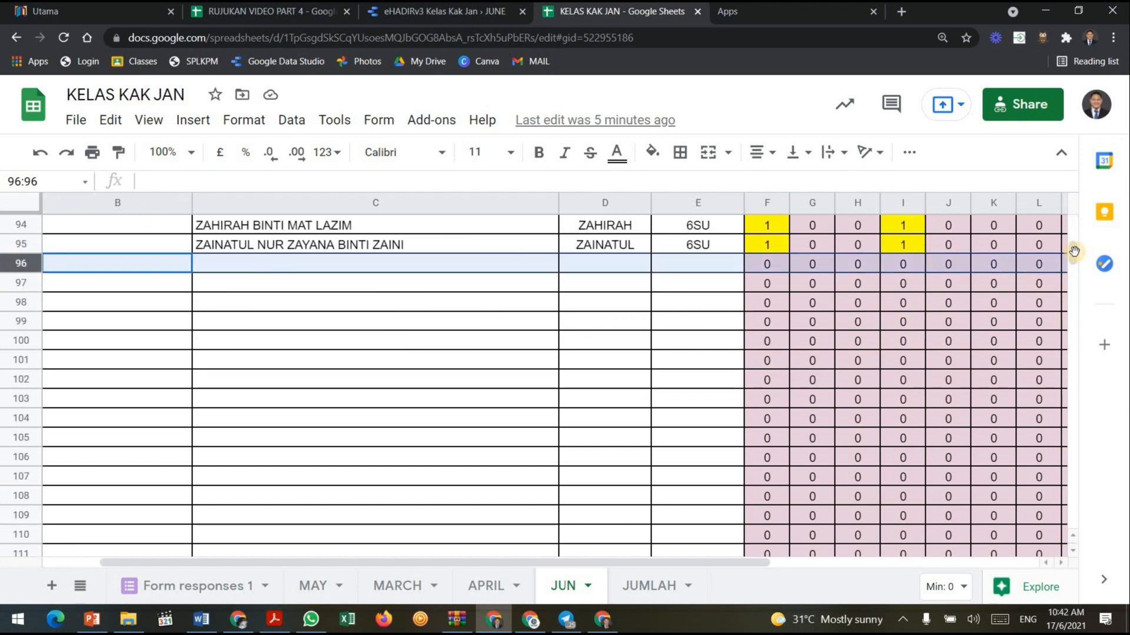
{"action": "left_click_drag", "start_coordinate": [1068, 298], "coordinate": [1067, 294]}
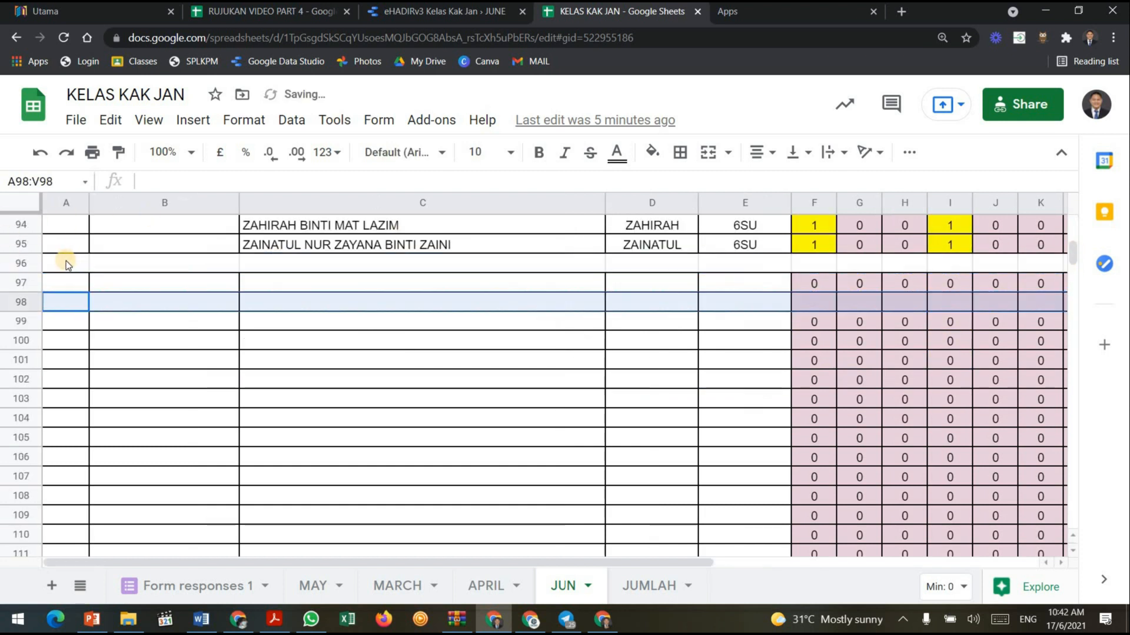
{"action": "key", "text": "ctrl+z"}
Delete the empty rows 96 to 1059 below the student list on the JUN sheet.
{"action": "left_click", "coordinate": [27, 260]}
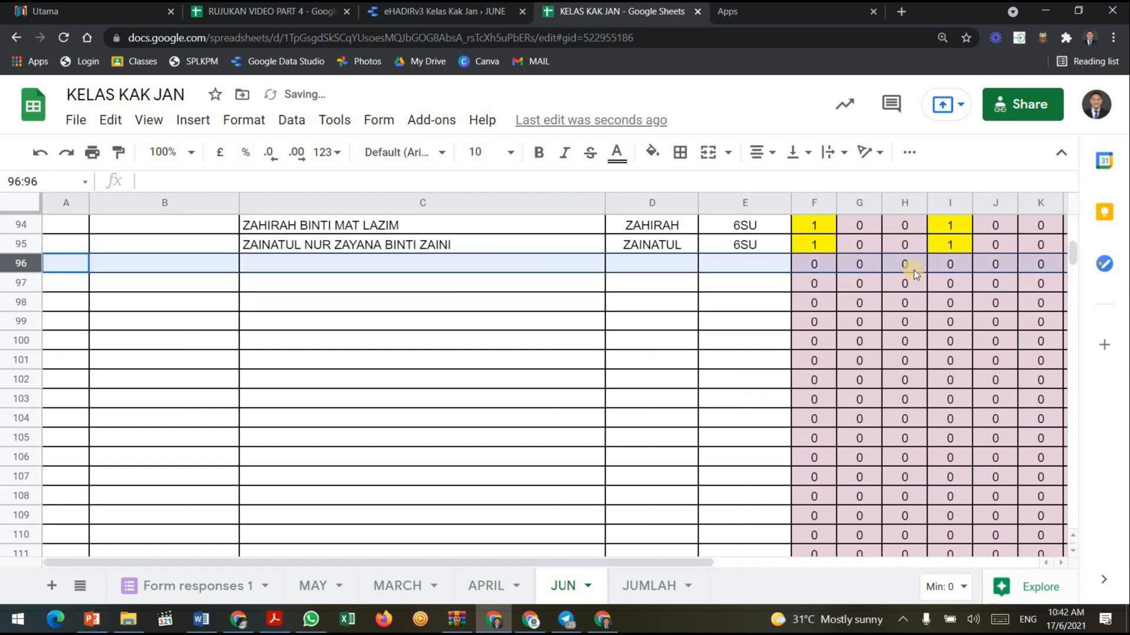
{"action": "left_click_drag", "start_coordinate": [1069, 252], "coordinate": [1070, 518]}
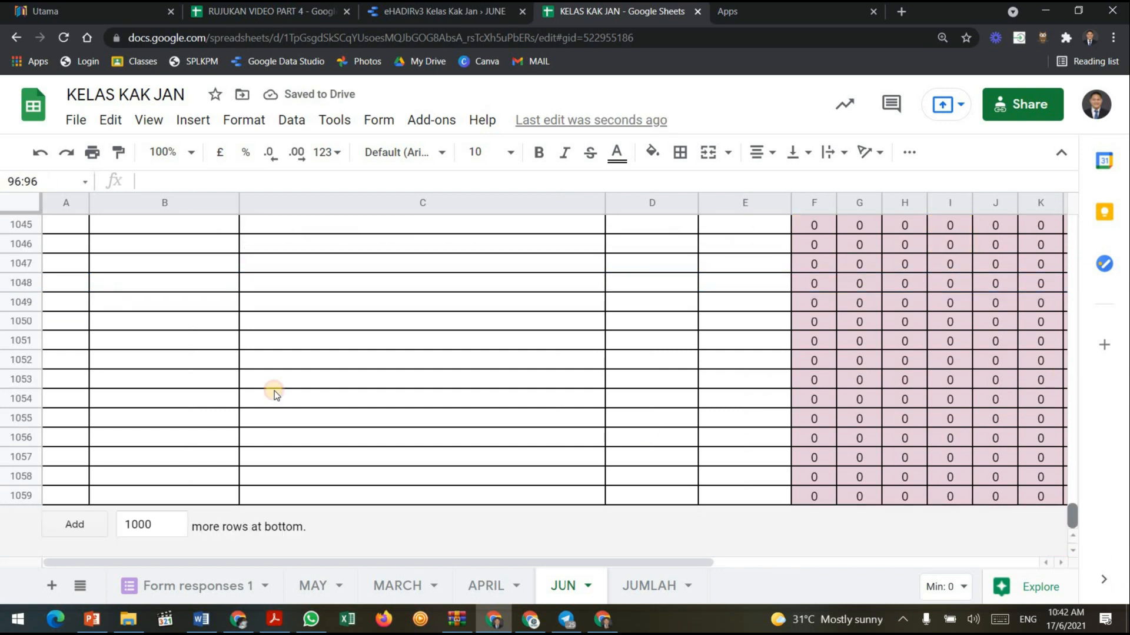
{"action": "left_click", "coordinate": [14, 495], "text": "shift"}
{"action": "right_click", "coordinate": [12, 381]}
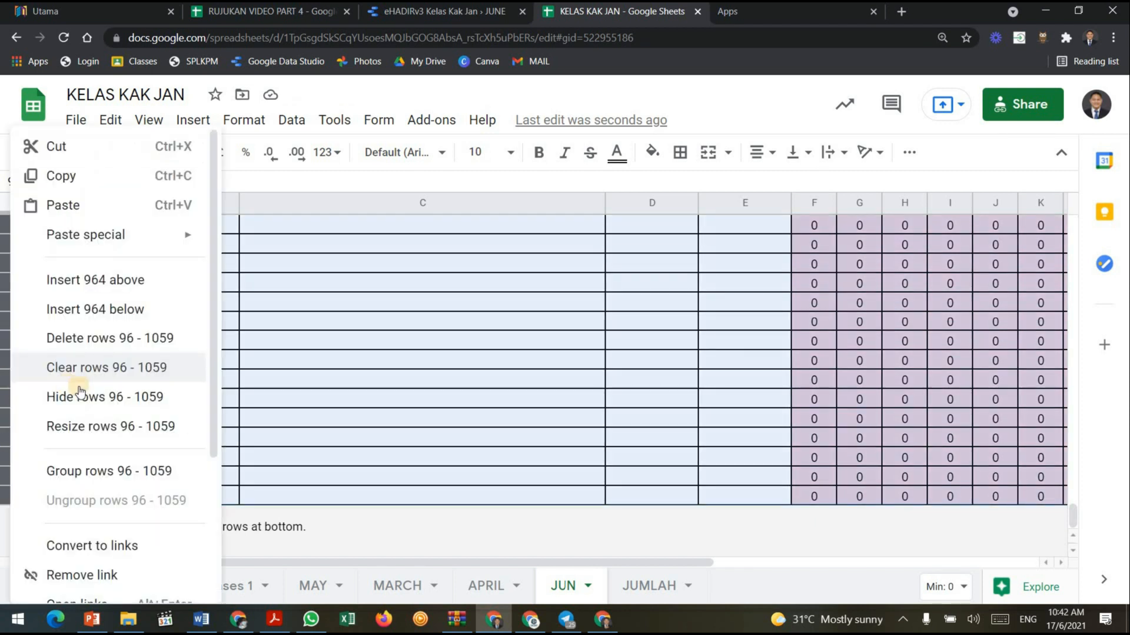
{"action": "left_click", "coordinate": [107, 346]}
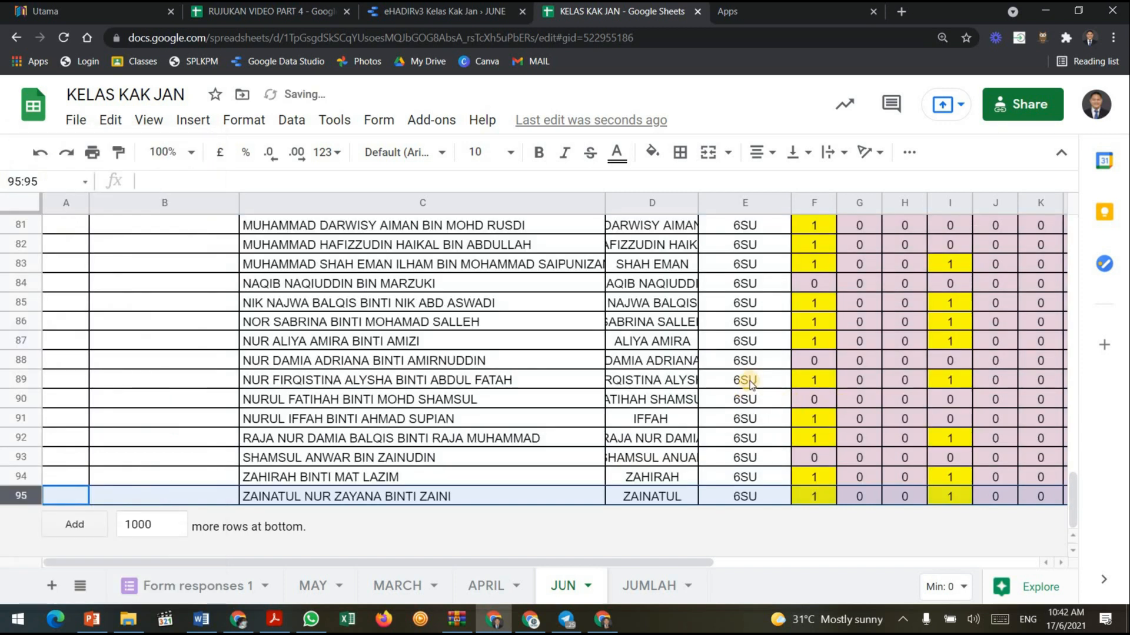
{"action": "scroll", "coordinate": [742, 410], "scroll_direction": "up", "scroll_amount": 4}
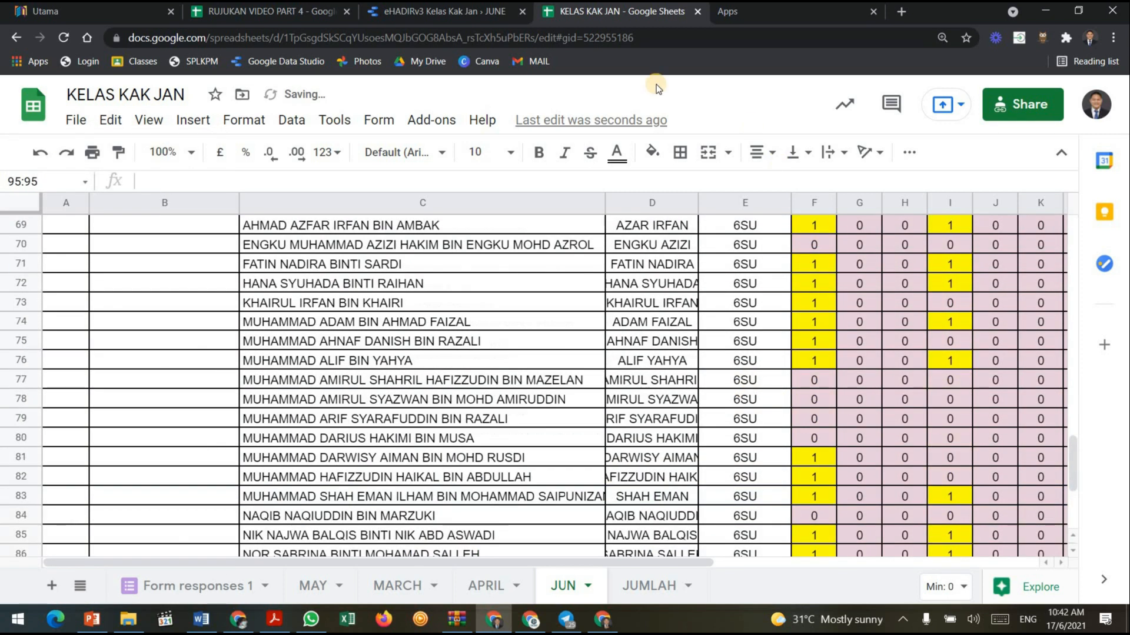
Switch back to the eHADIRv3 Data Studio report, refresh its data and check the attendance table for null entries.
{"action": "left_click", "coordinate": [460, 17]}
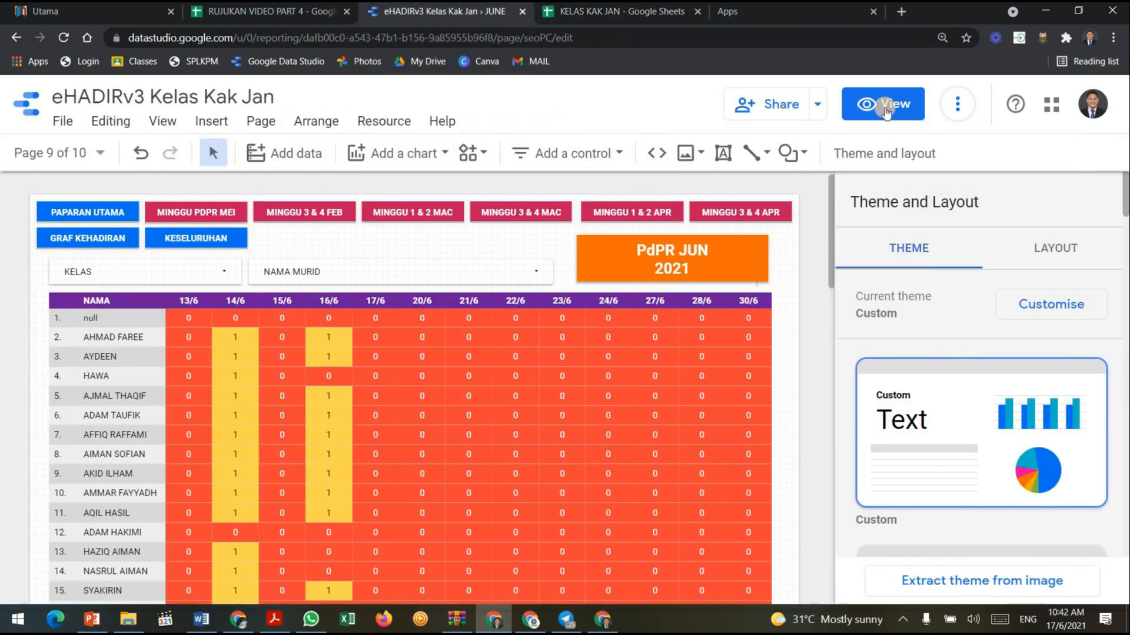
{"action": "left_click", "coordinate": [964, 106]}
{"action": "left_click", "coordinate": [977, 154]}
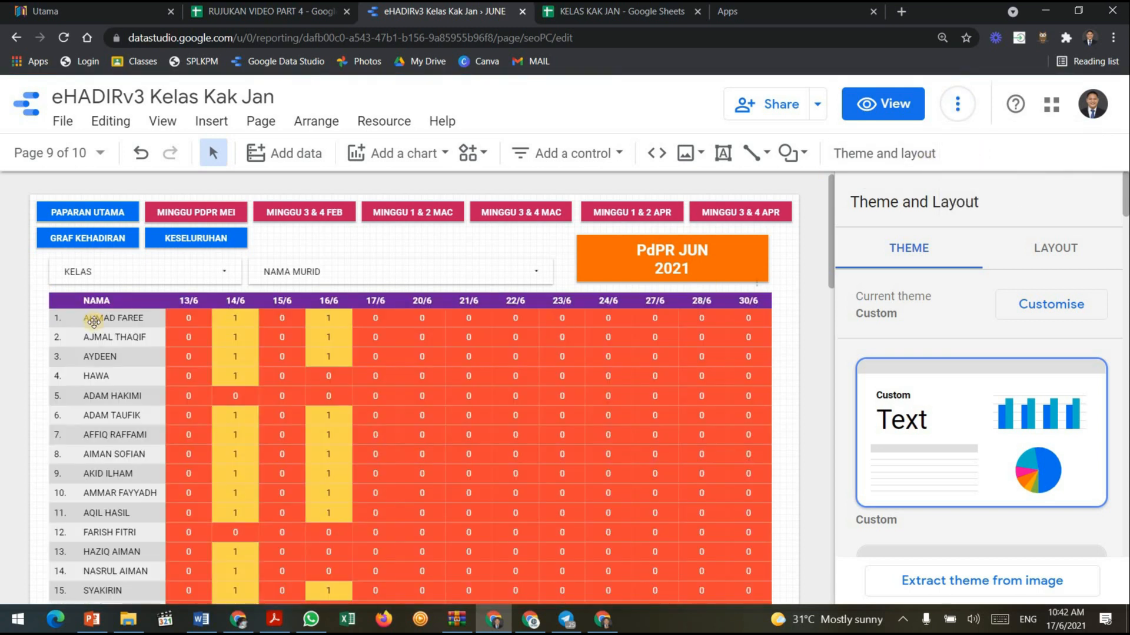
{"action": "scroll", "coordinate": [116, 331], "scroll_direction": "down", "scroll_amount": 12}
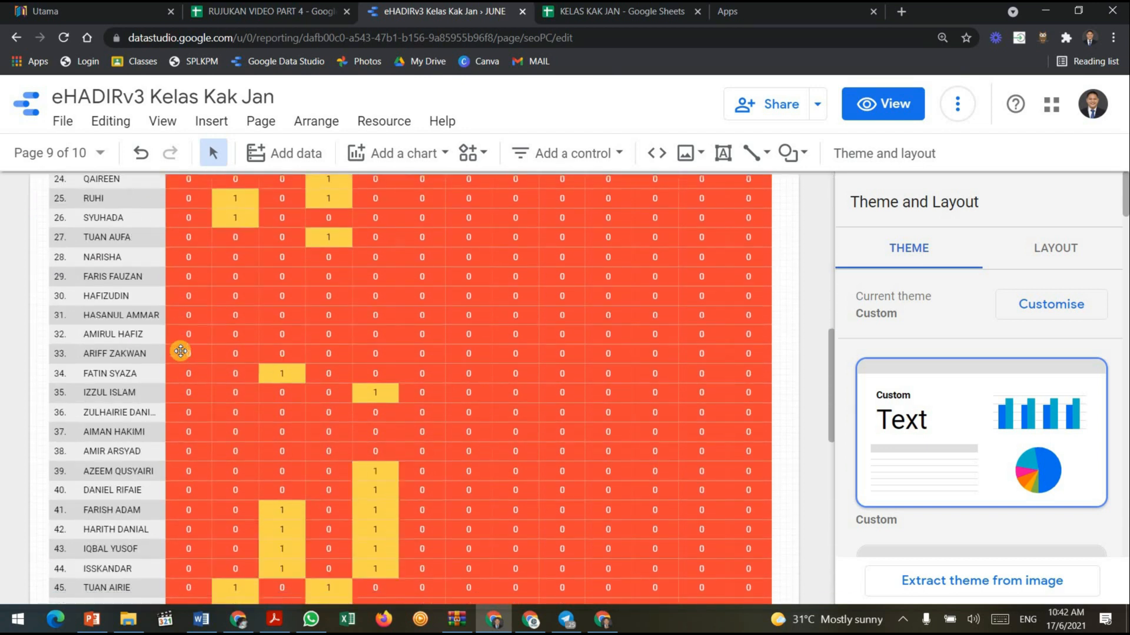
{"action": "scroll", "coordinate": [180, 351], "scroll_direction": "up", "scroll_amount": 14}
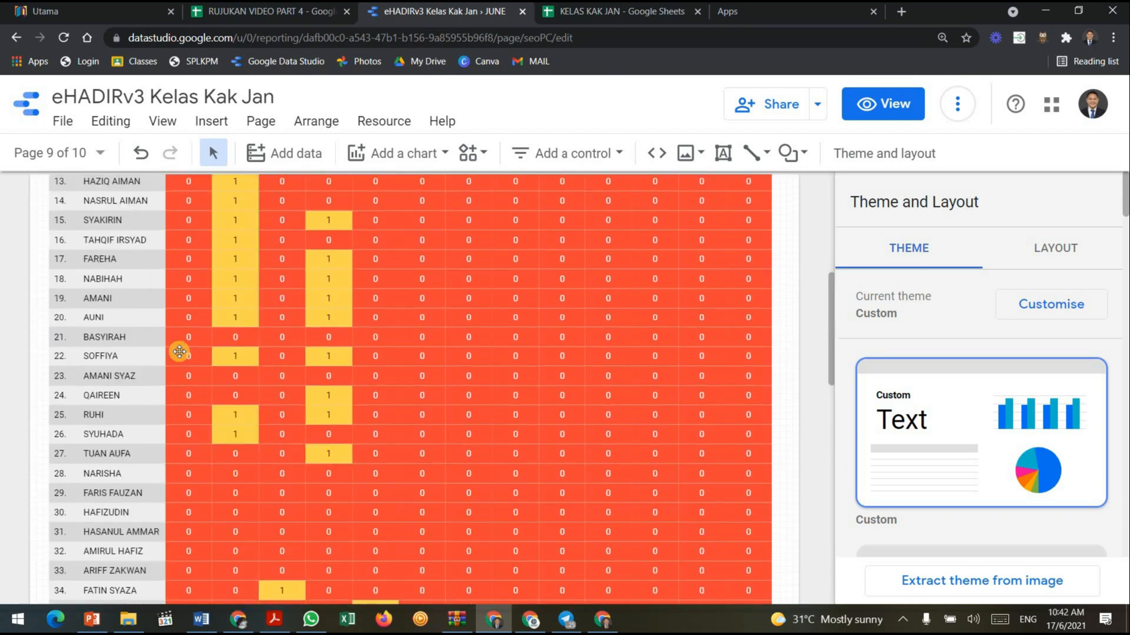
{"action": "scroll", "coordinate": [173, 344], "scroll_direction": "down", "scroll_amount": 2}
{"action": "scroll", "coordinate": [174, 345], "scroll_direction": "down", "scroll_amount": 15}
{"action": "scroll", "coordinate": [171, 343], "scroll_direction": "up", "scroll_amount": 1}
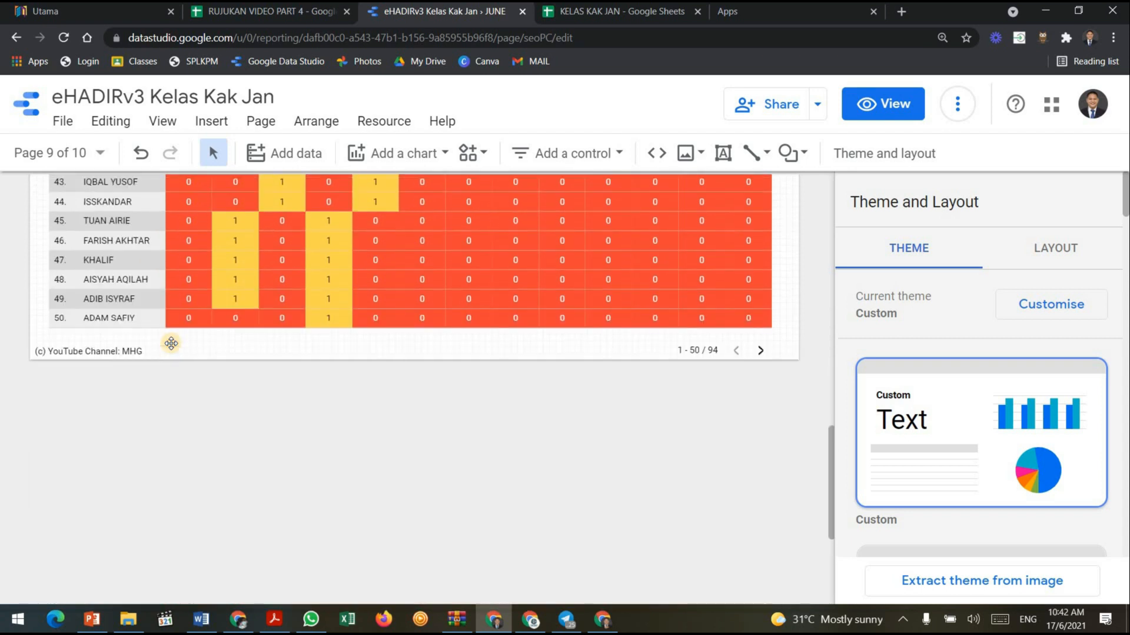
Preview the JUNE page in view mode and examine the second page of the attendance table.
{"action": "left_click", "coordinate": [879, 114]}
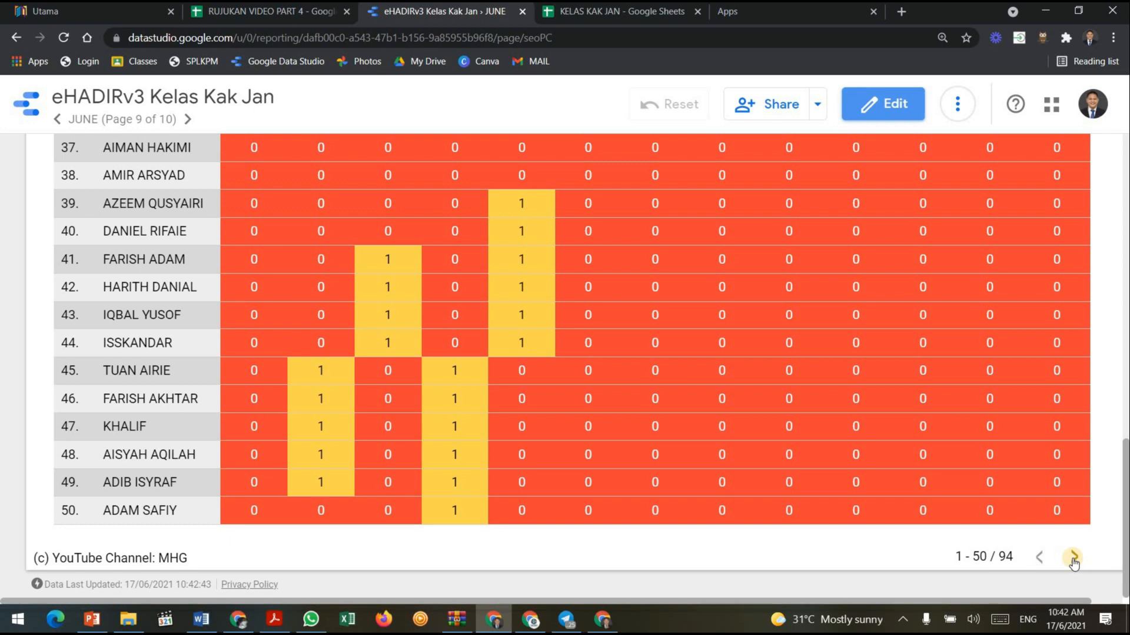
{"action": "key", "text": "ctrl+plus"}
{"action": "key", "text": "ctrl+plus"}
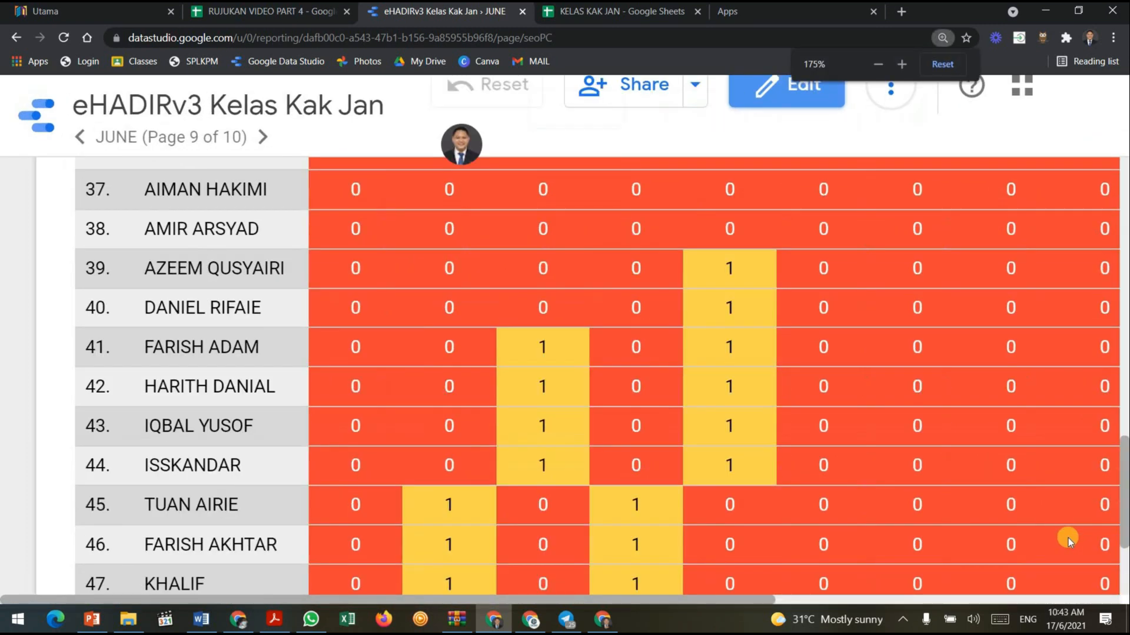
{"action": "scroll", "coordinate": [1068, 538], "scroll_direction": "down", "scroll_amount": 4}
{"action": "left_click_drag", "start_coordinate": [760, 599], "coordinate": [1125, 587]}
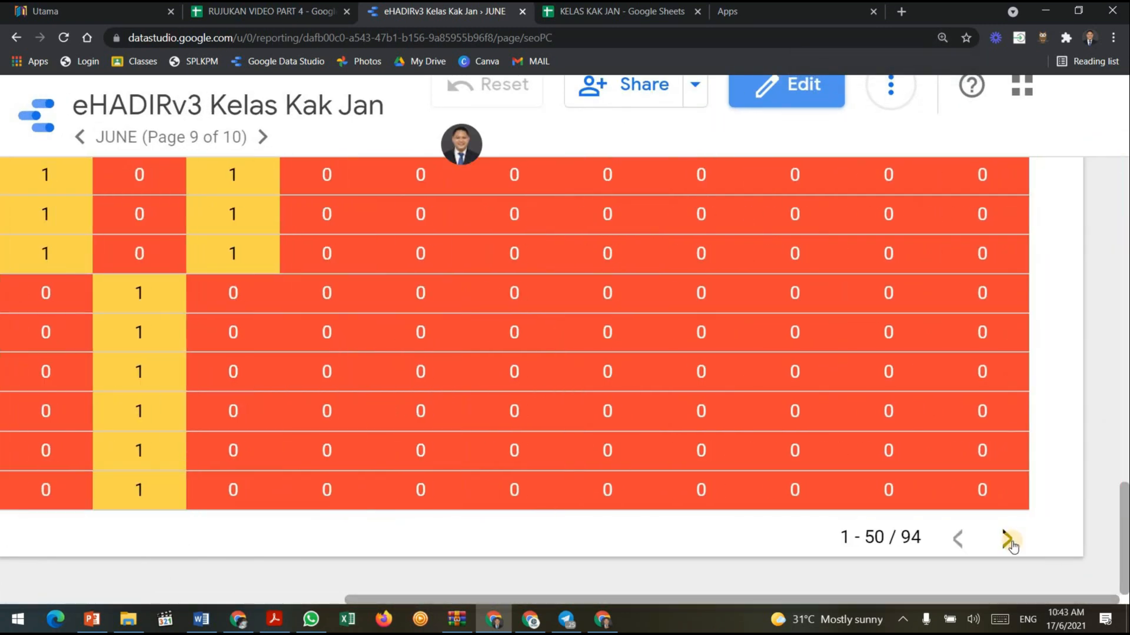
{"action": "left_click", "coordinate": [1007, 539]}
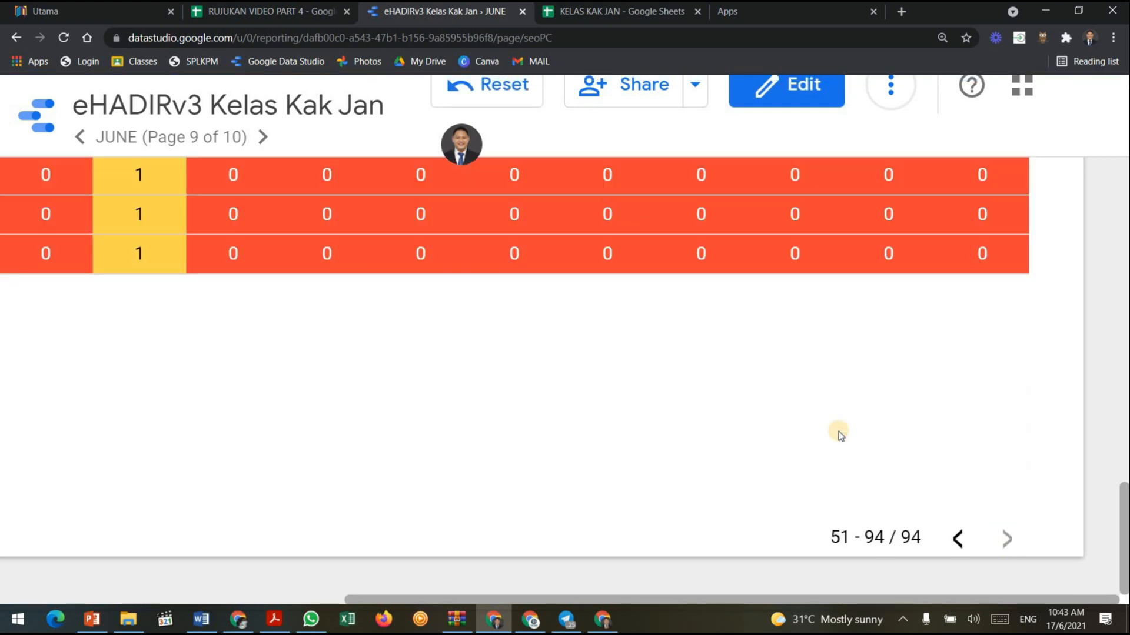
{"action": "key", "text": "ctrl+0"}
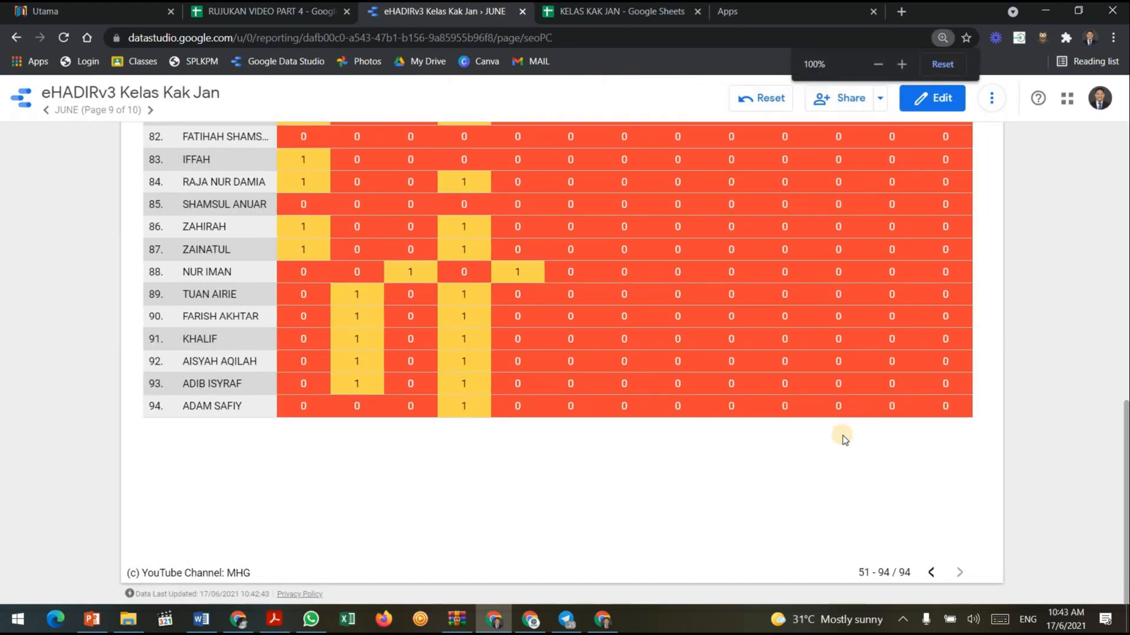
{"action": "scroll", "coordinate": [843, 436], "scroll_direction": "up", "scroll_amount": 15}
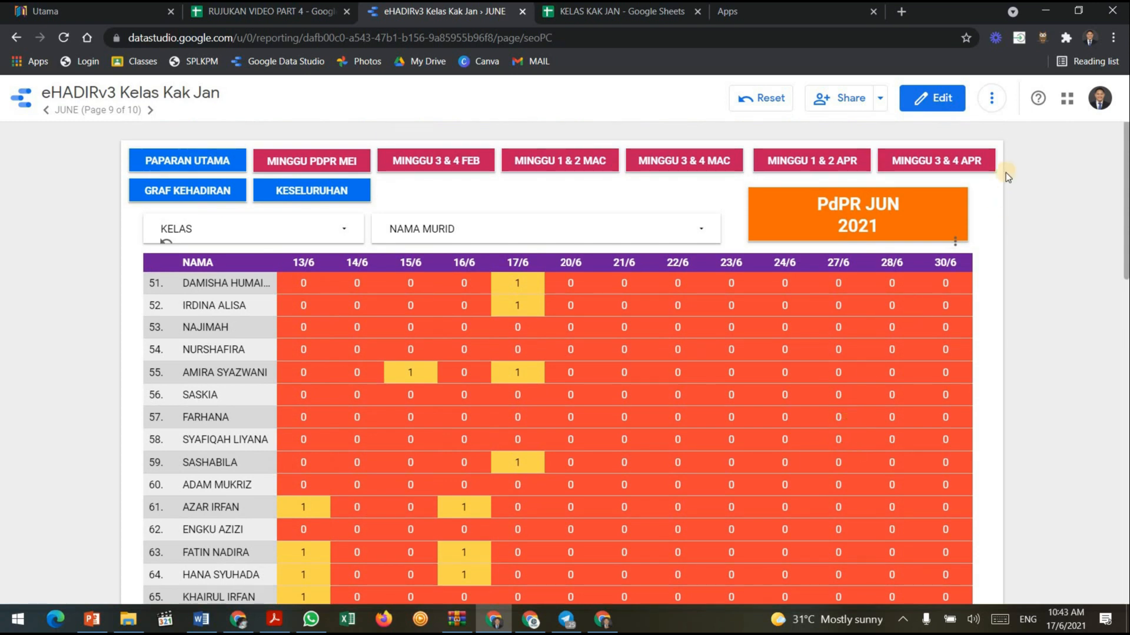
Return to editing the report and set the attendance table to 100 rows per page.
{"action": "left_click", "coordinate": [946, 97]}
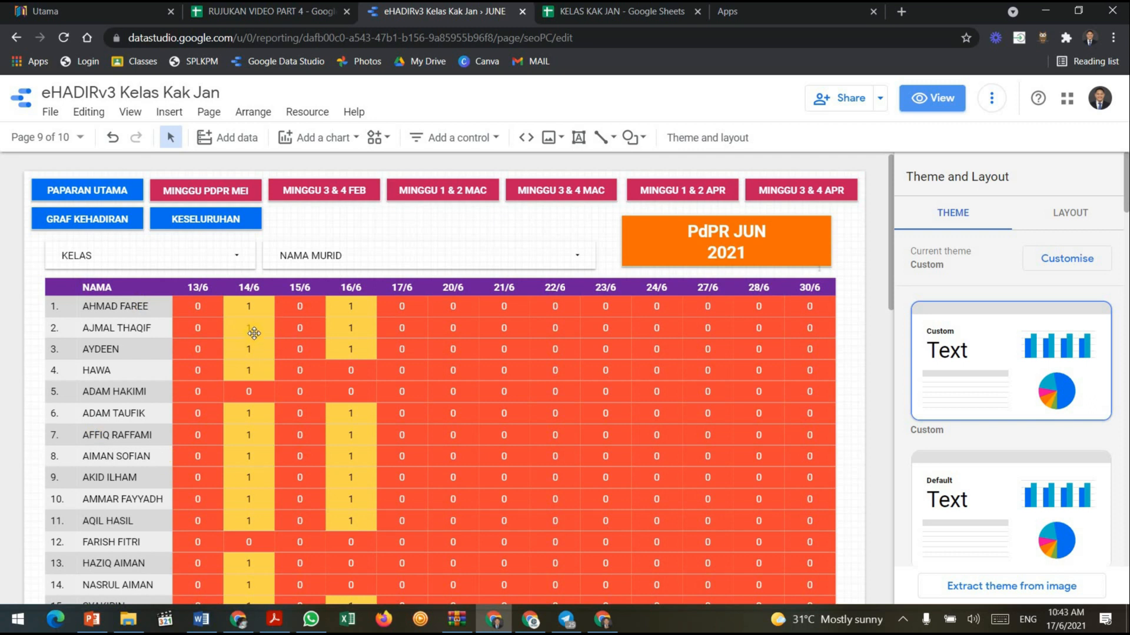
{"action": "left_click", "coordinate": [536, 292]}
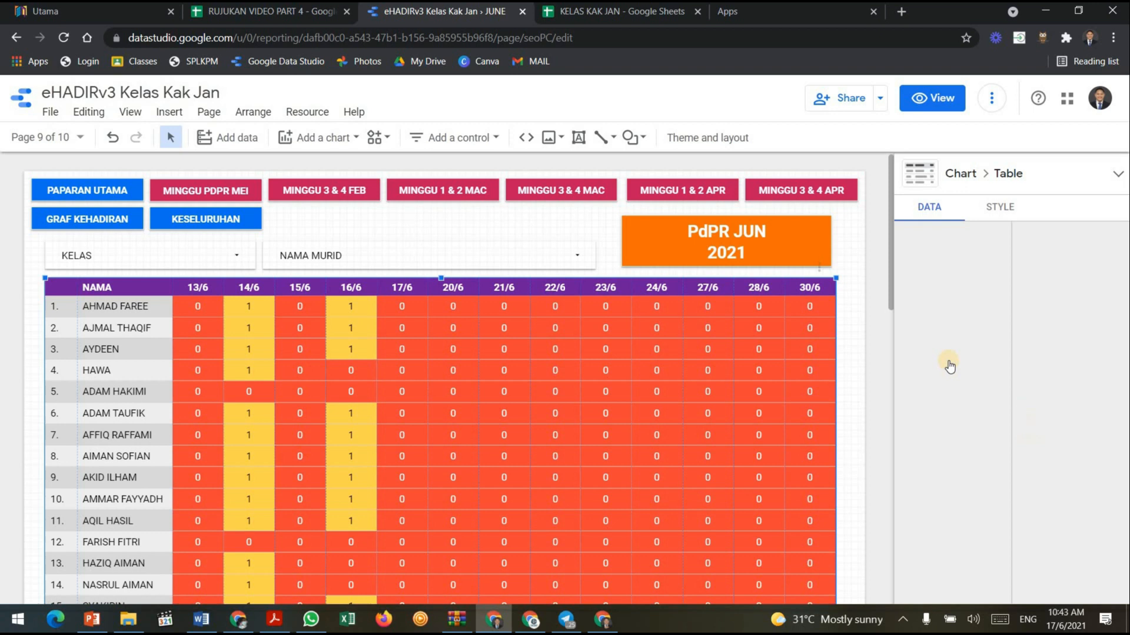
{"action": "scroll", "coordinate": [974, 371], "scroll_direction": "down", "scroll_amount": 10}
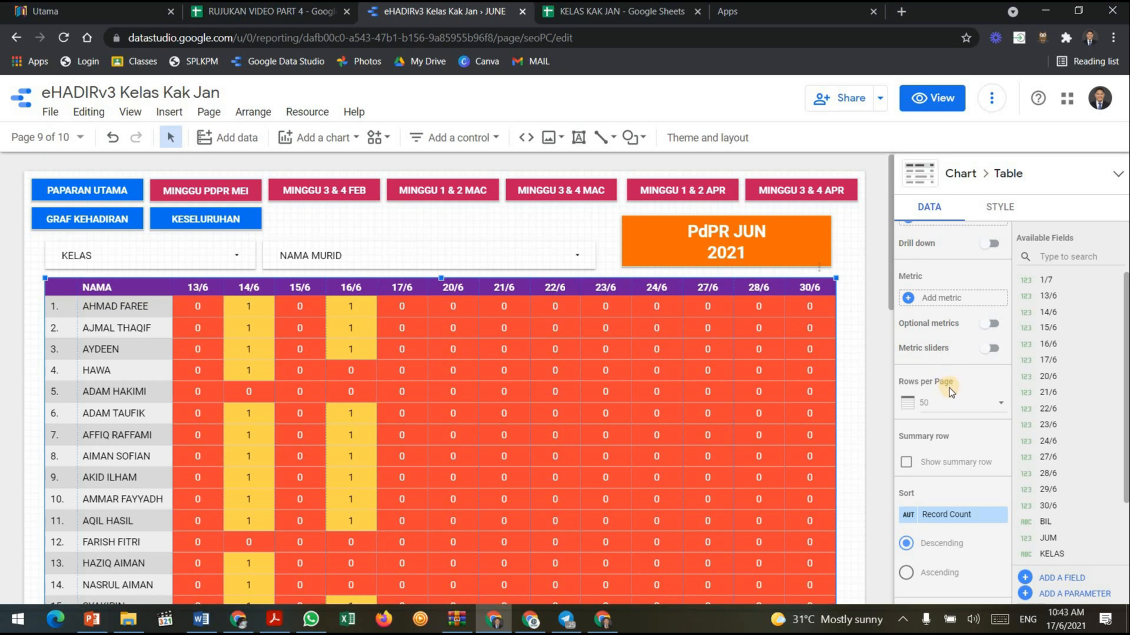
{"action": "key", "text": "ctrl+plus"}
{"action": "key", "text": "ctrl+plus"}
{"action": "left_click", "coordinate": [909, 488]}
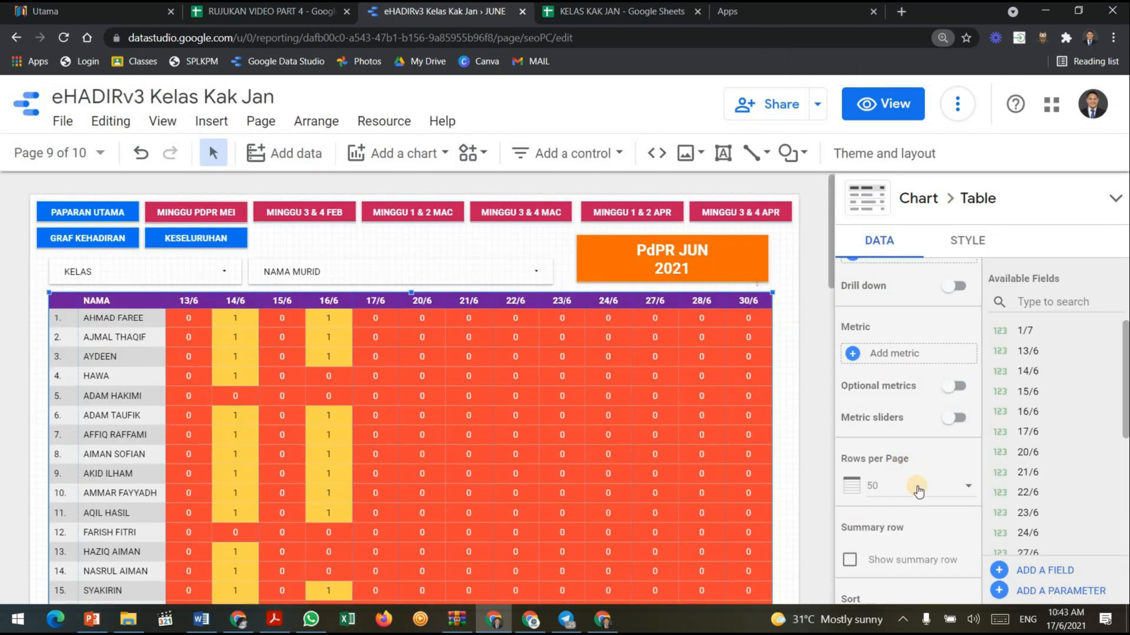
{"action": "left_click_drag", "start_coordinate": [986, 427], "coordinate": [987, 485]}
{"action": "scroll", "coordinate": [933, 434], "scroll_direction": "down", "scroll_amount": 2}
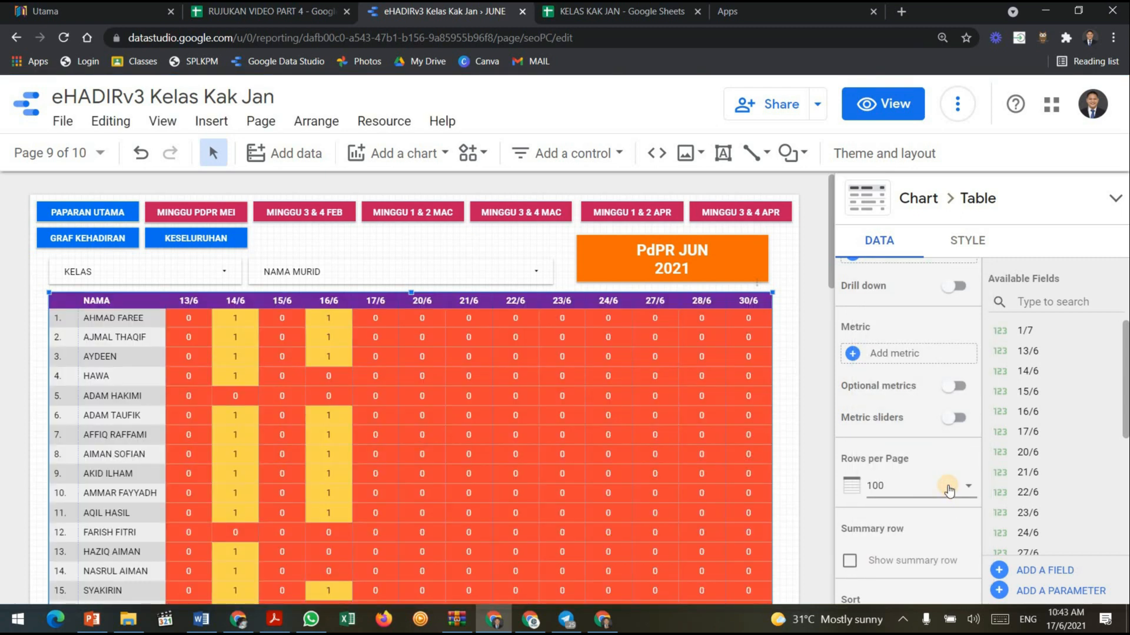
{"action": "left_click", "coordinate": [948, 489]}
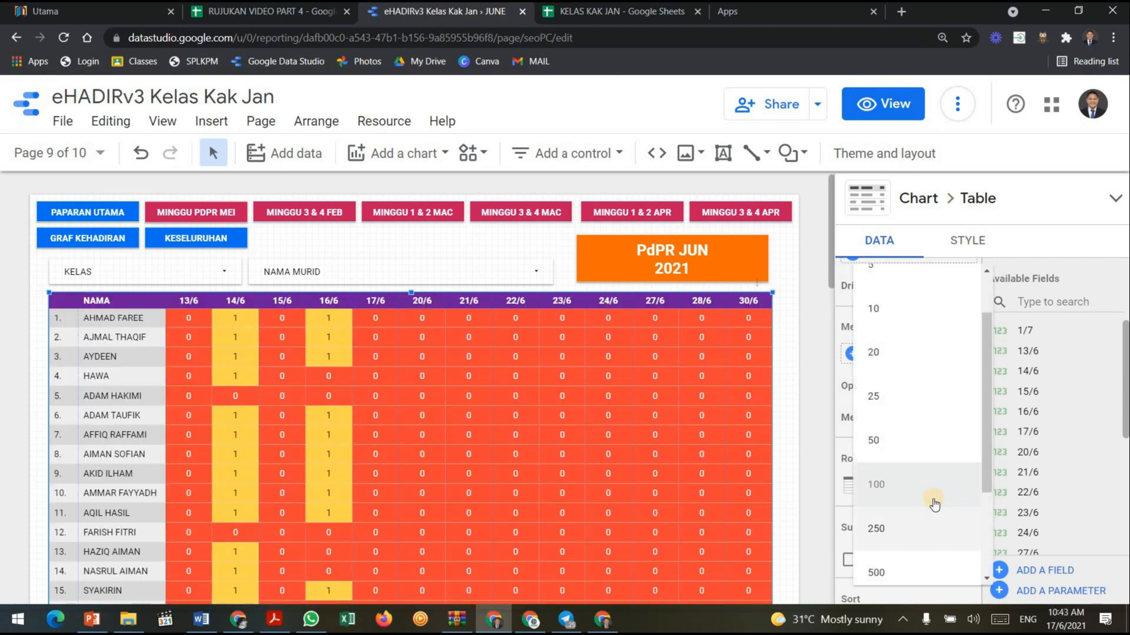
{"action": "left_click", "coordinate": [916, 468]}
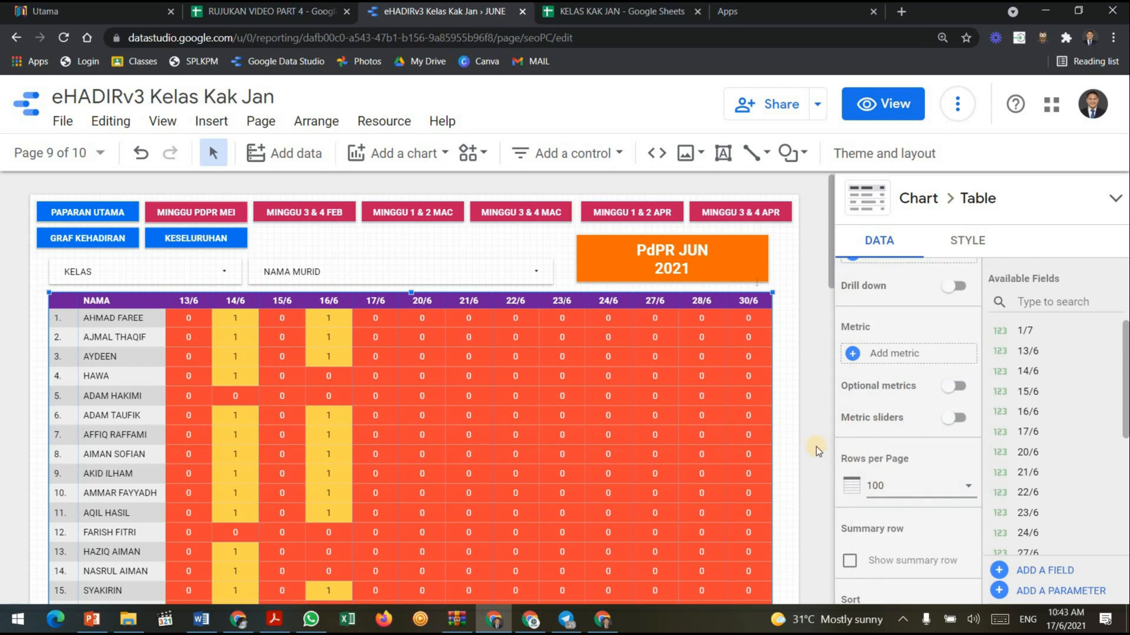
Preview the JUNE page in view mode and examine whether the whole student list fits on one table page.
{"action": "left_click", "coordinate": [871, 104]}
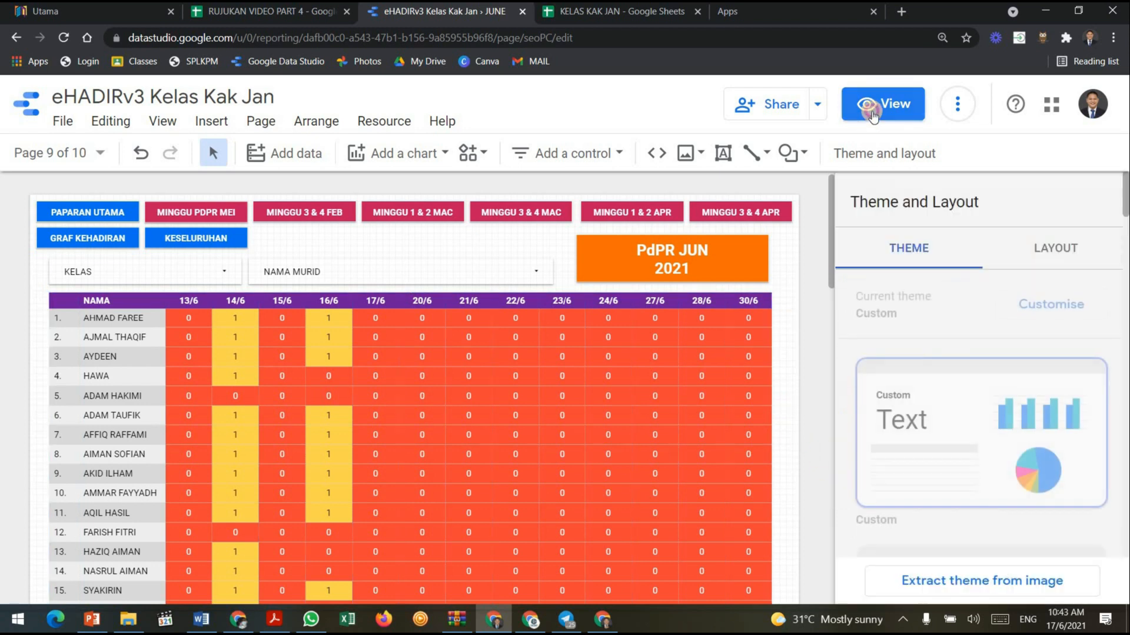
{"action": "key", "text": "ctrl+minus"}
{"action": "key", "text": "ctrl+minus"}
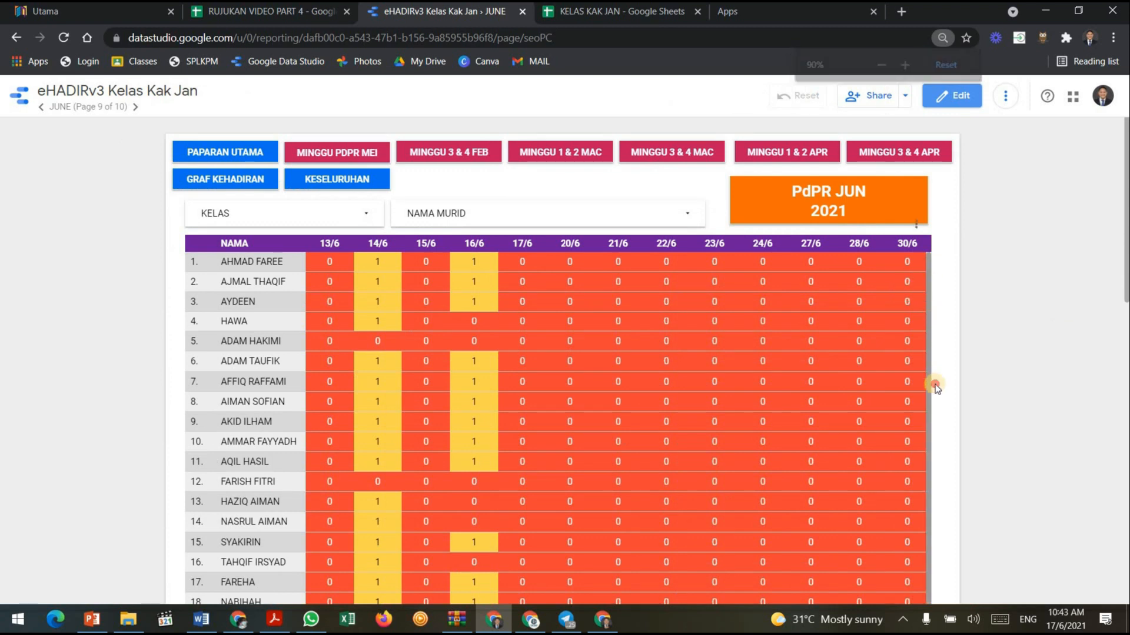
{"action": "scroll", "coordinate": [913, 336], "scroll_direction": "down", "scroll_amount": 7}
{"action": "key", "text": "ctrl+minus"}
{"action": "key", "text": "ctrl+minus"}
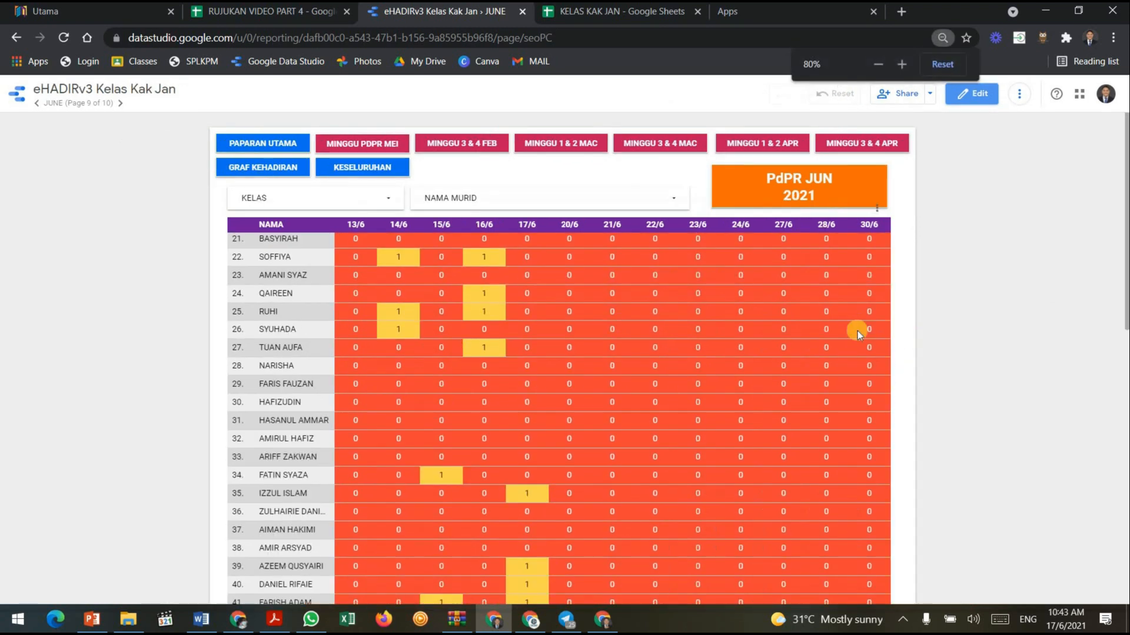
{"action": "scroll", "coordinate": [793, 323], "scroll_direction": "down", "scroll_amount": 4}
{"action": "scroll", "coordinate": [793, 330], "scroll_direction": "down", "scroll_amount": 3}
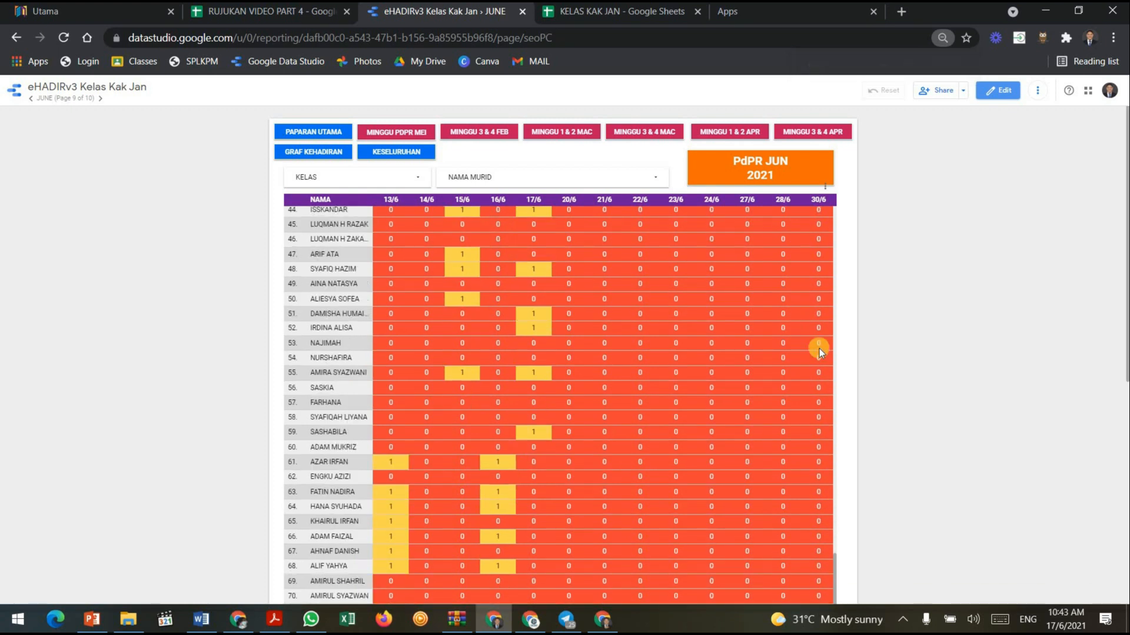
{"action": "scroll", "coordinate": [901, 367], "scroll_direction": "down", "scroll_amount": 5}
{"action": "scroll", "coordinate": [815, 336], "scroll_direction": "up", "scroll_amount": 10}
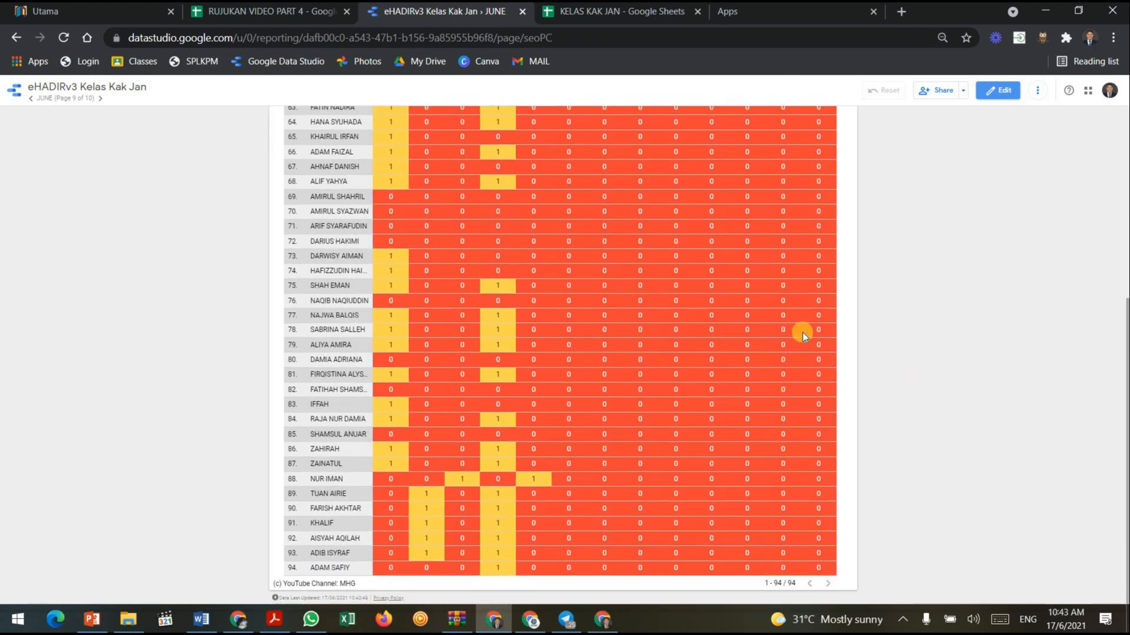
{"action": "scroll", "coordinate": [800, 331], "scroll_direction": "up", "scroll_amount": 1}
{"action": "scroll", "coordinate": [799, 328], "scroll_direction": "down", "scroll_amount": 5}
{"action": "scroll", "coordinate": [799, 317], "scroll_direction": "up", "scroll_amount": 5}
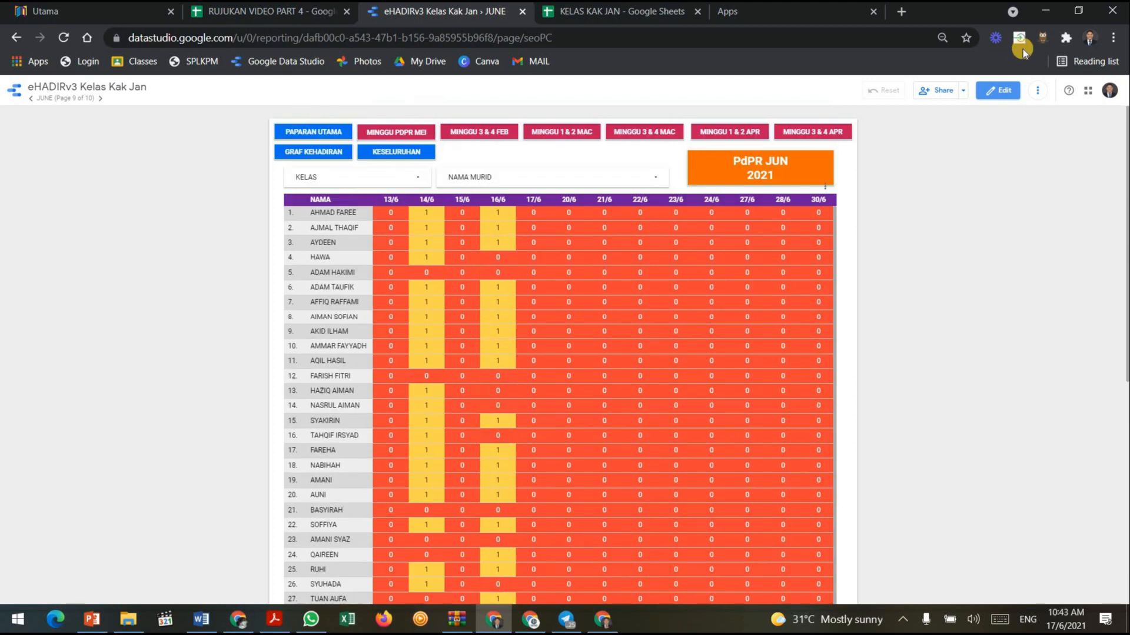
{"action": "left_click", "coordinate": [942, 38]}
{"action": "left_click", "coordinate": [942, 66]}
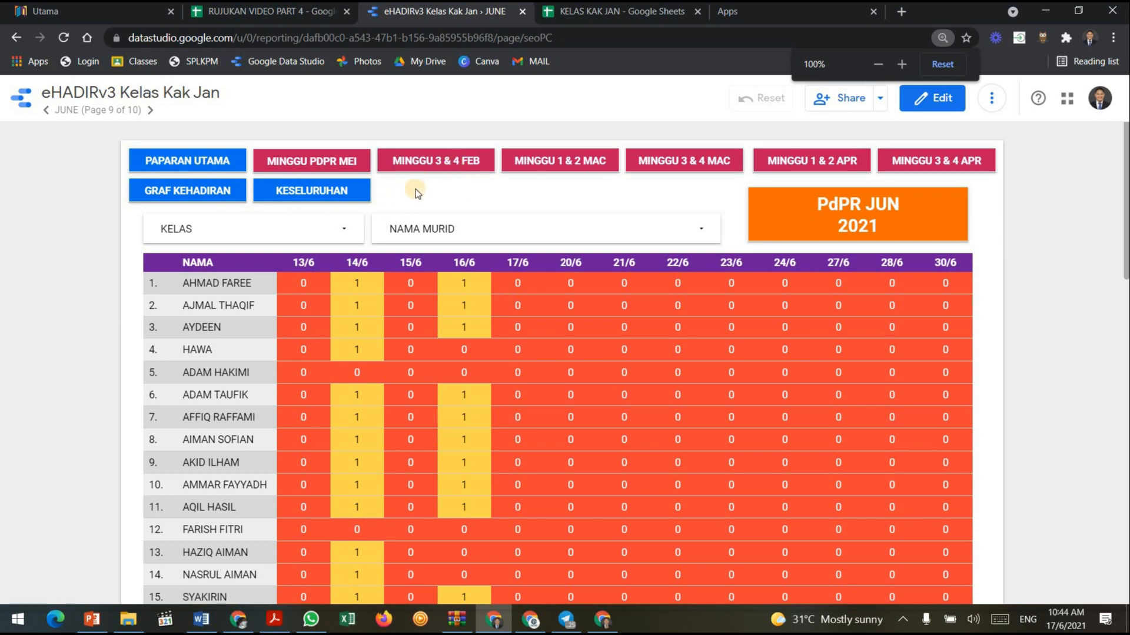
Return to editing the report and place a copy of the MINGGU 3 & 4 FEB button beside the KESELURUHAN button.
{"action": "left_click", "coordinate": [935, 100]}
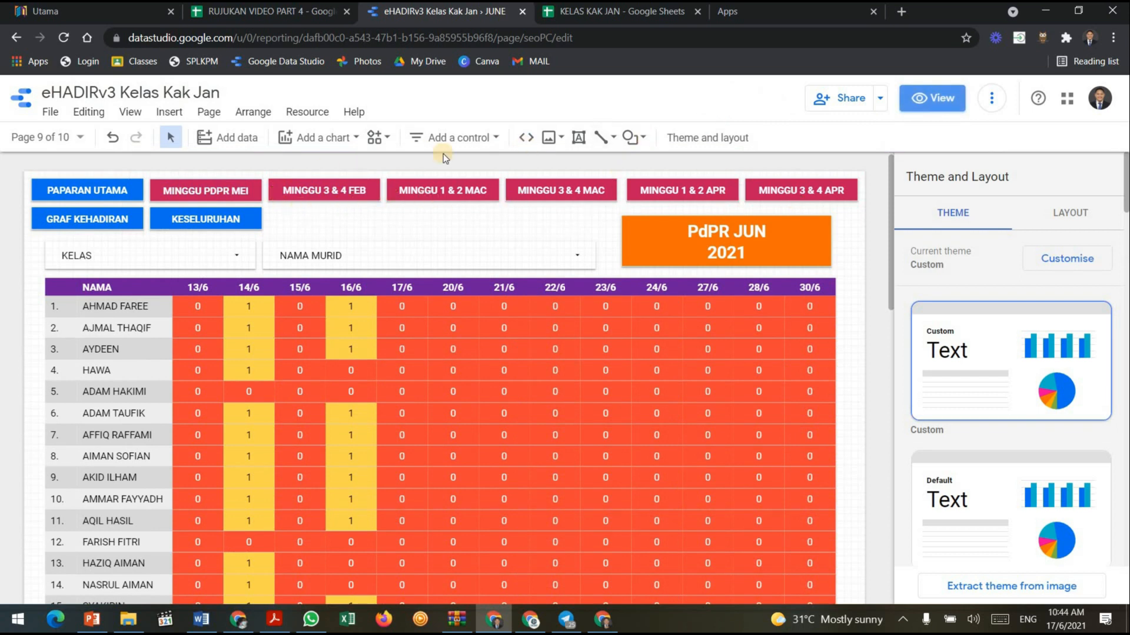
{"action": "left_click", "coordinate": [372, 187]}
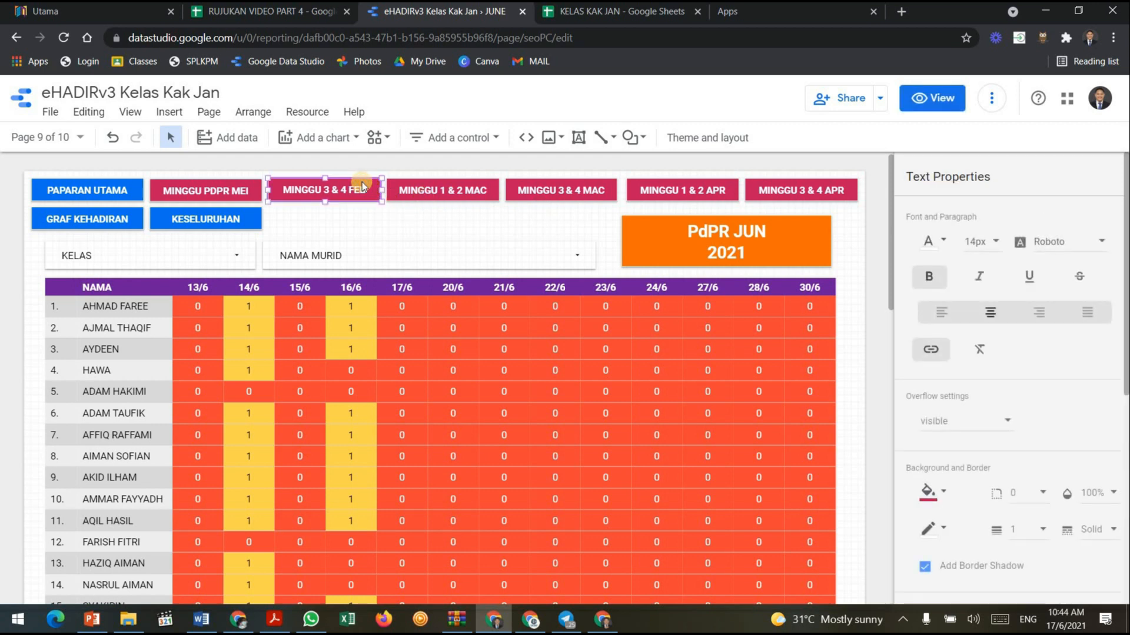
{"action": "right_click", "coordinate": [362, 186]}
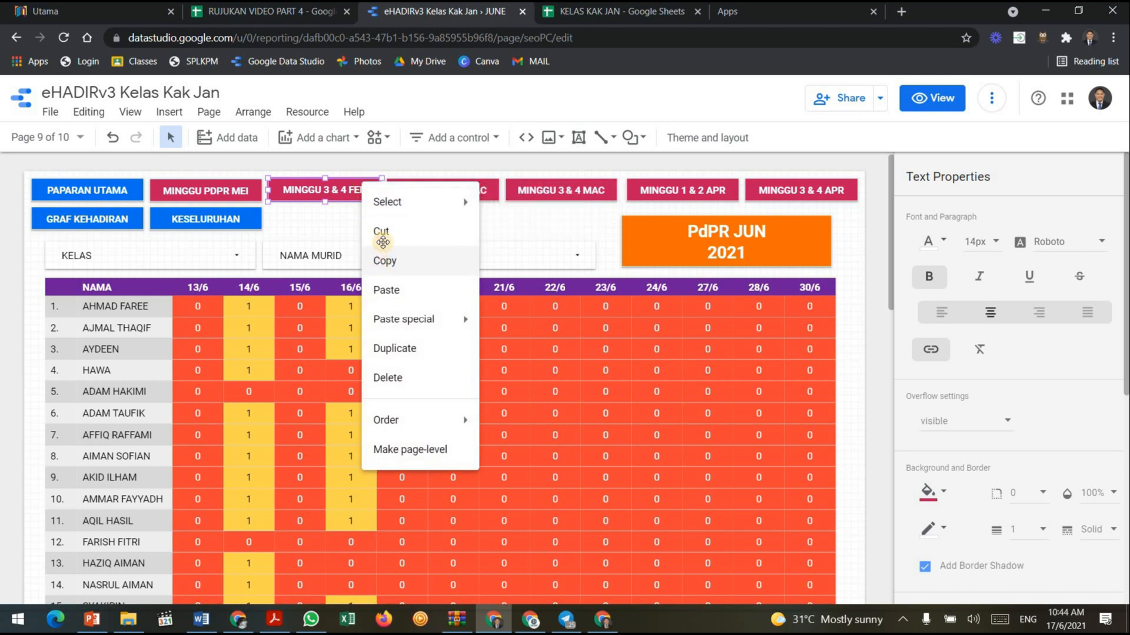
{"action": "left_click", "coordinate": [384, 252]}
{"action": "left_click", "coordinate": [410, 230]}
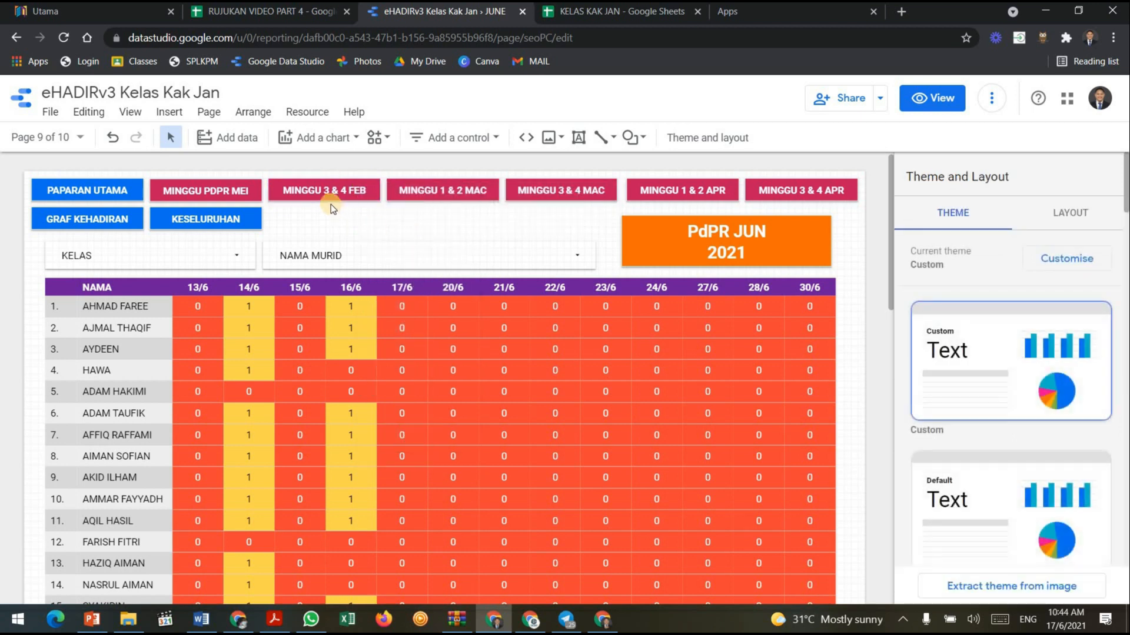
{"action": "left_click", "coordinate": [93, 111]}
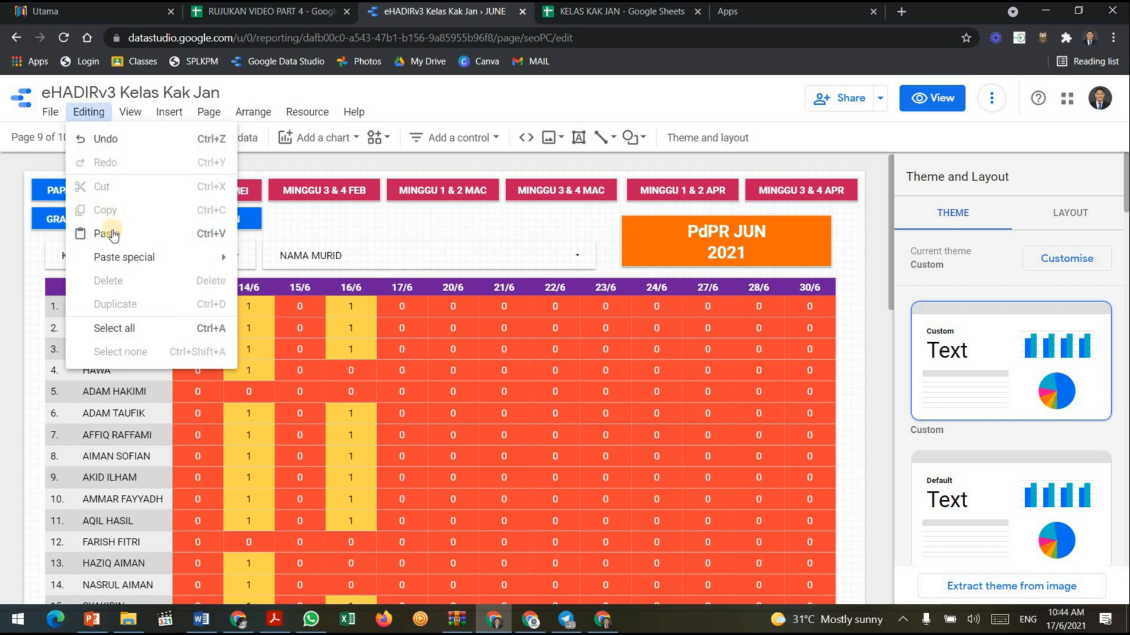
{"action": "left_click", "coordinate": [114, 234]}
{"action": "mouse_move", "coordinate": [360, 203]}
{"action": "left_mouse_down"}
{"action": "mouse_move", "coordinate": [353, 214]}
{"action": "mouse_move", "coordinate": [365, 221]}
{"action": "left_mouse_up"}
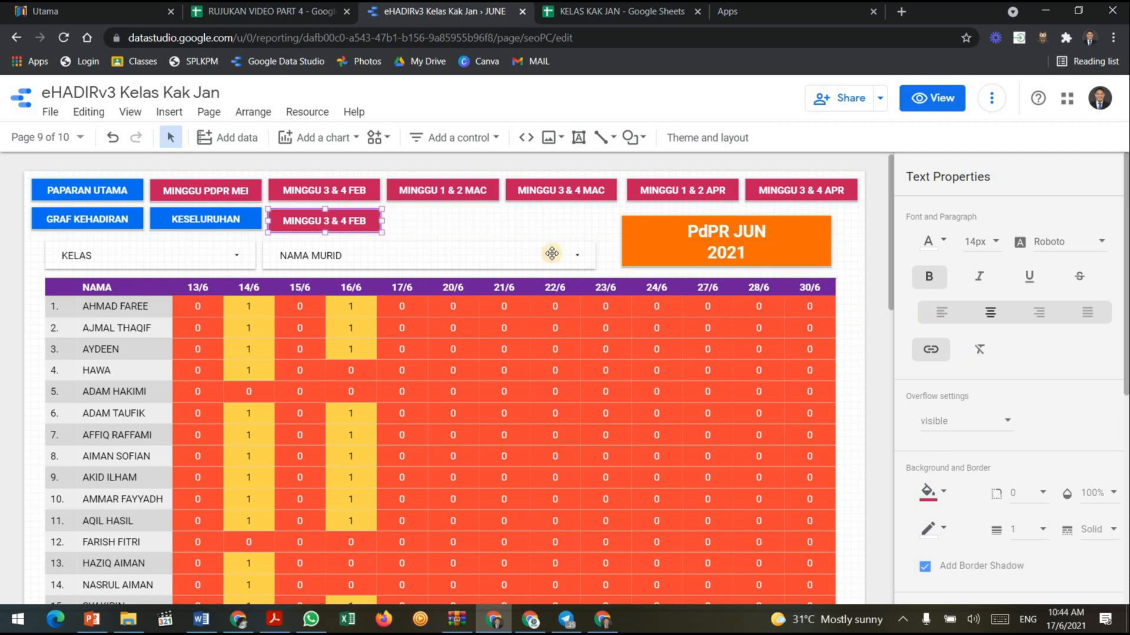
Insert a link on the copied button with the display text PdPR JUN, pointing to the JUNE page of the report.
{"action": "left_click", "coordinate": [935, 350]}
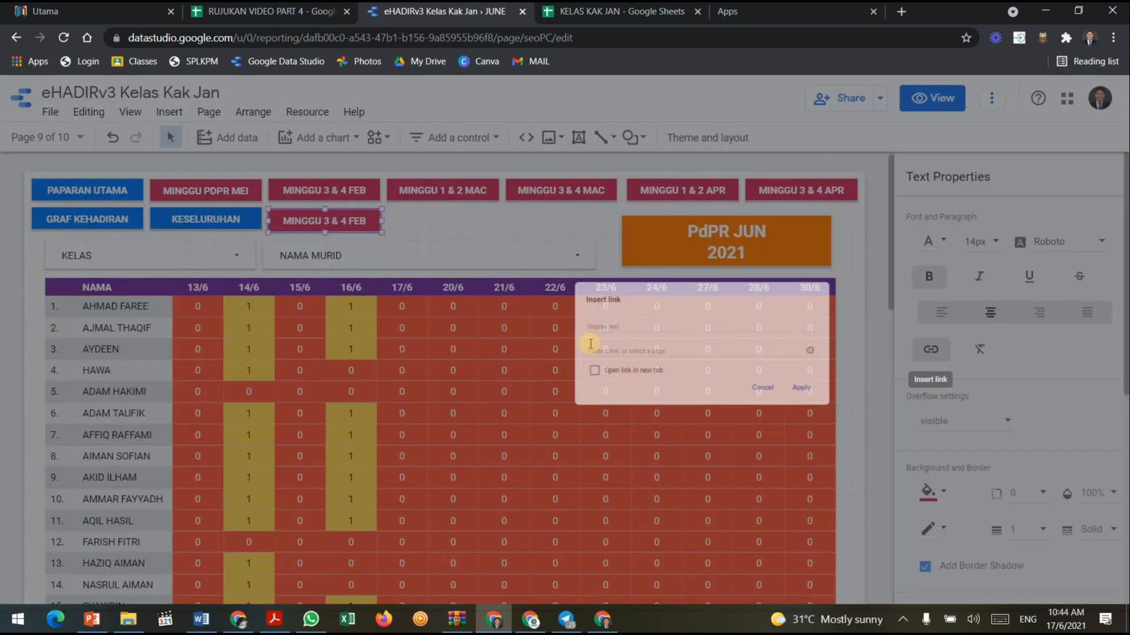
{"action": "left_click", "coordinate": [443, 311]}
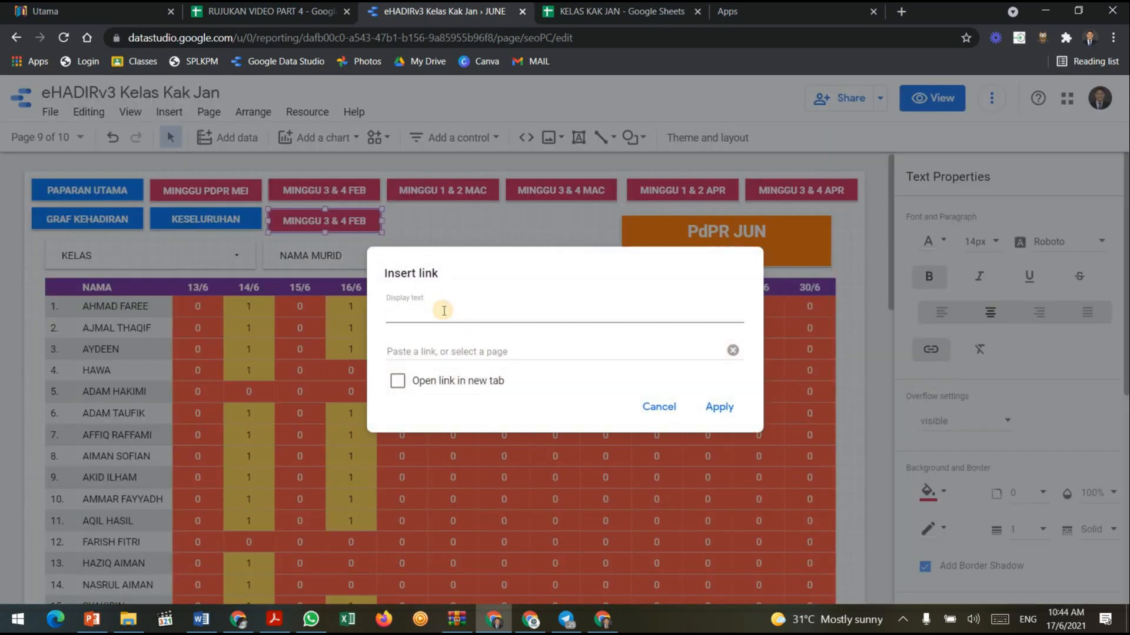
{"action": "key", "text": "Caps_Lock"}
{"action": "type", "text": "P"}
{"action": "key", "text": "Caps_Lock"}
{"action": "type", "text": "dPR JUN"}
{"action": "left_click", "coordinate": [418, 353]}
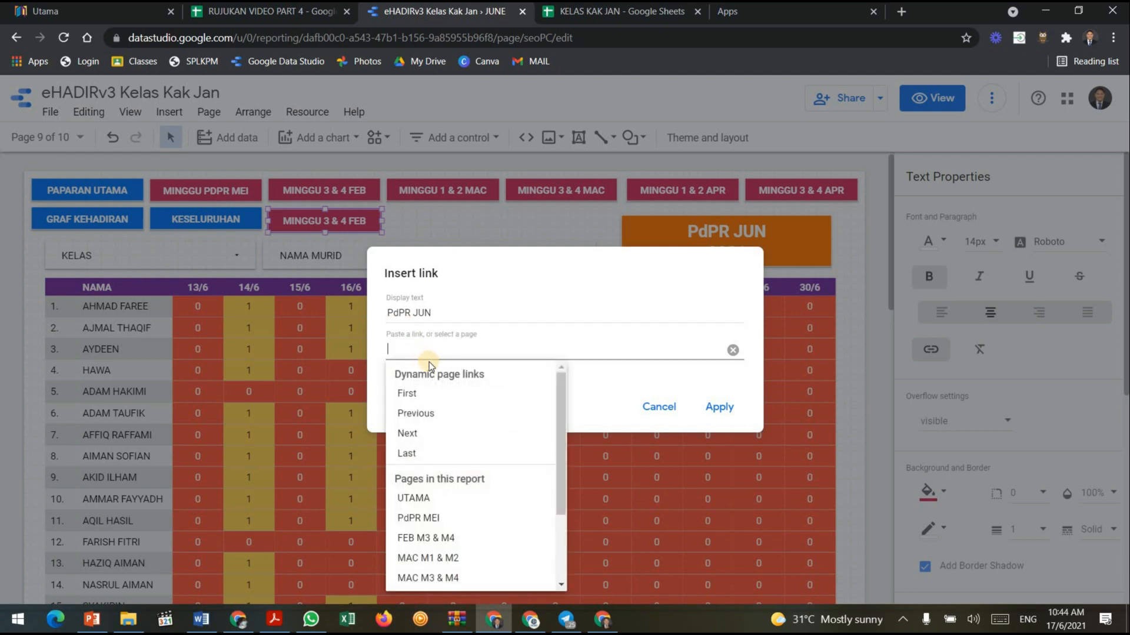
{"action": "left_click_drag", "start_coordinate": [560, 395], "coordinate": [553, 489]}
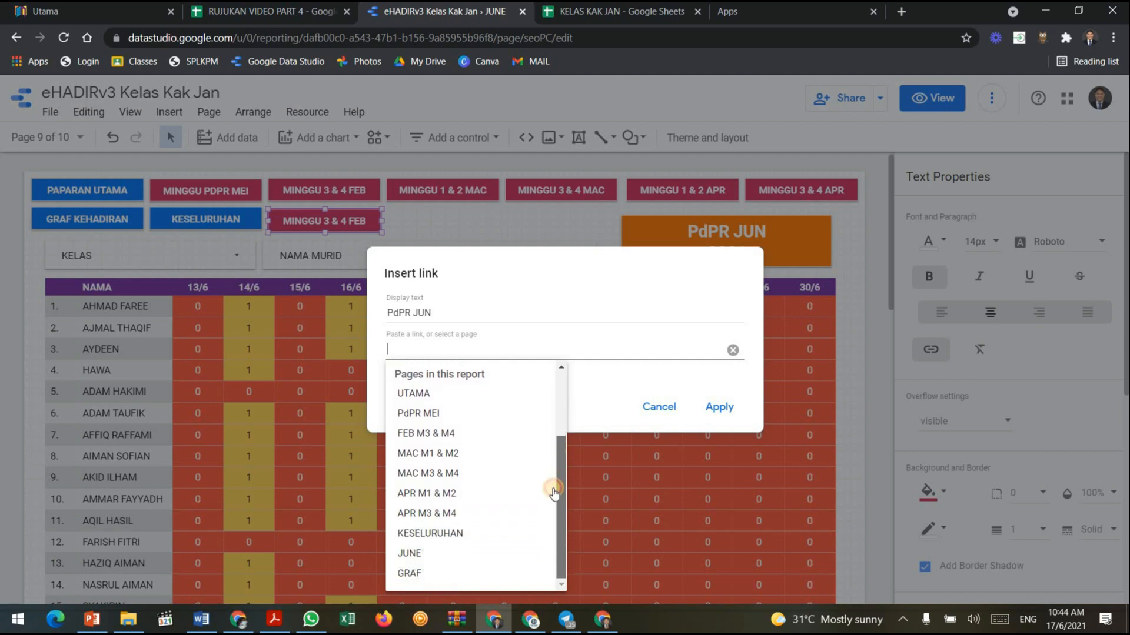
{"action": "left_click", "coordinate": [426, 553]}
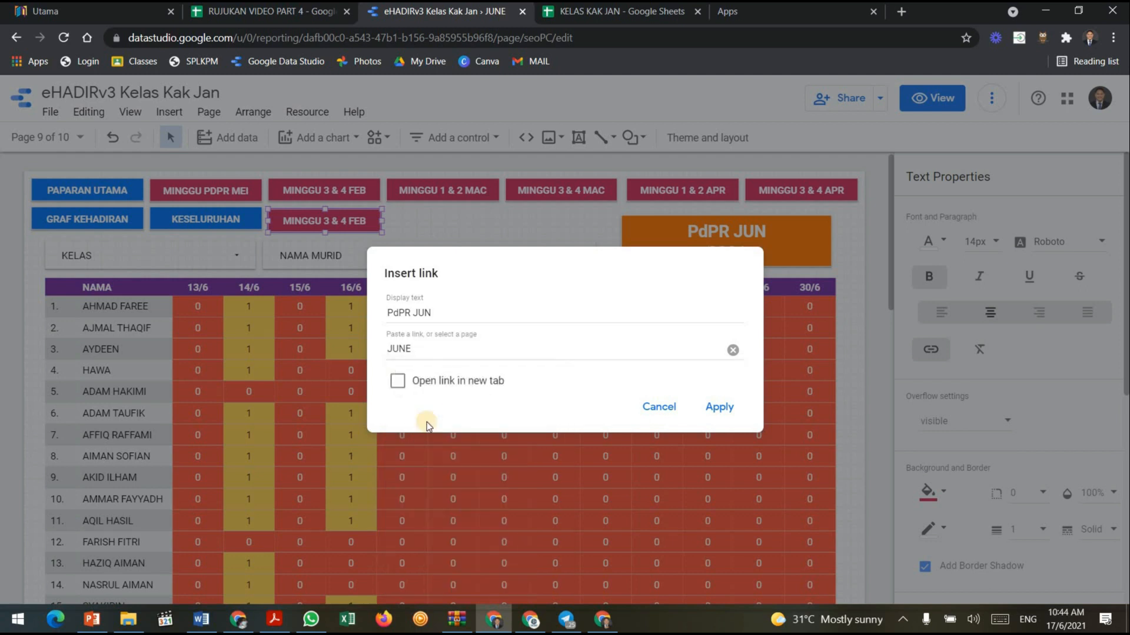
{"action": "left_click", "coordinate": [718, 407]}
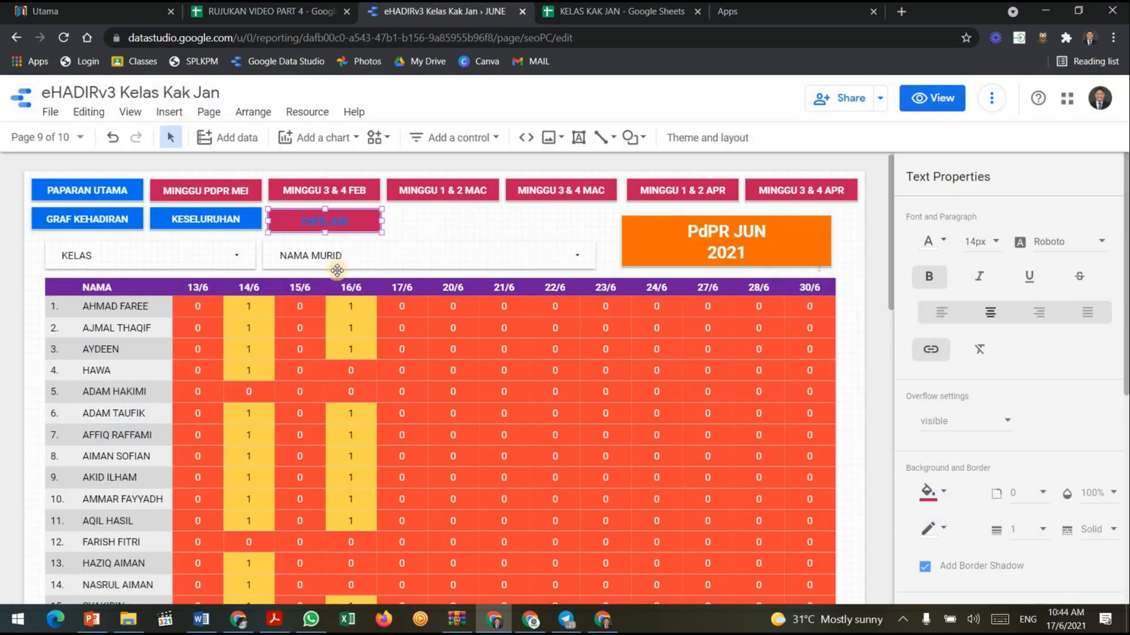
Set the text colour of the PdPR JUN button to white.
{"action": "double_click", "coordinate": [350, 219]}
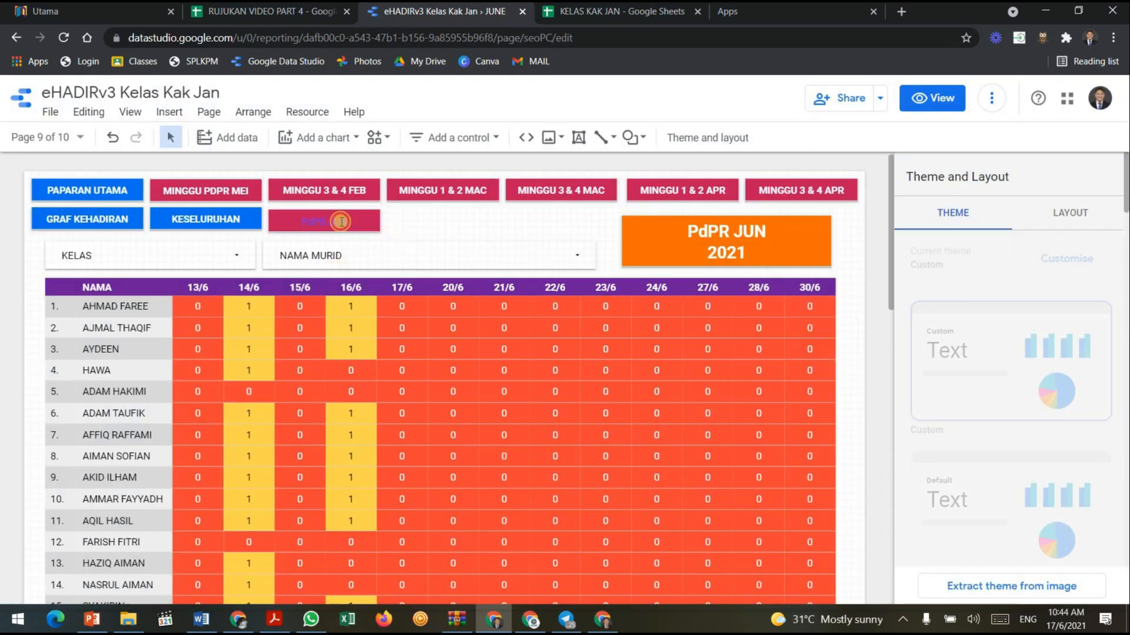
{"action": "left_click", "coordinate": [440, 228]}
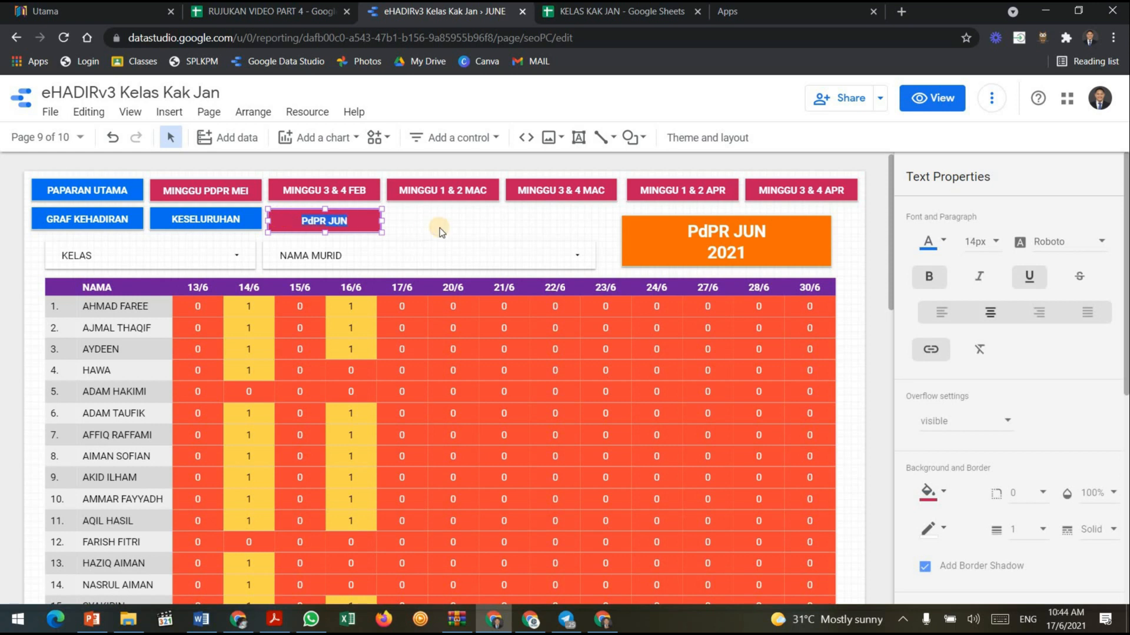
{"action": "left_click", "coordinate": [408, 228]}
{"action": "double_click", "coordinate": [374, 224]}
{"action": "left_click", "coordinate": [402, 229]}
{"action": "left_click", "coordinate": [356, 220]}
{"action": "left_click", "coordinate": [937, 246]}
{"action": "left_click", "coordinate": [939, 269]}
{"action": "left_click", "coordinate": [937, 246]}
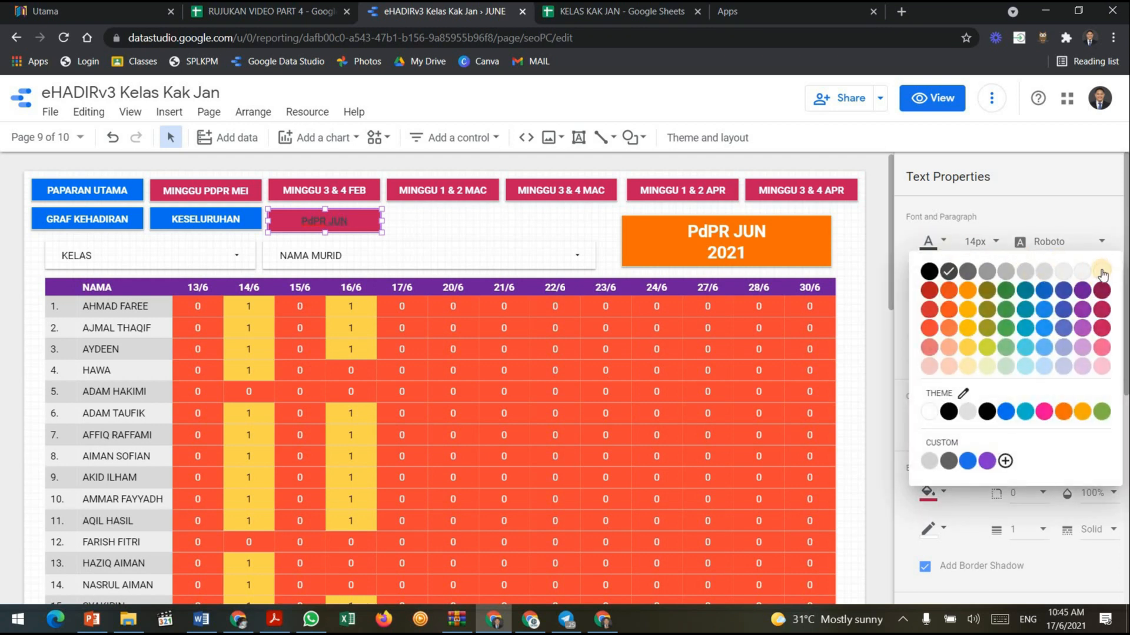
{"action": "left_click", "coordinate": [1100, 271]}
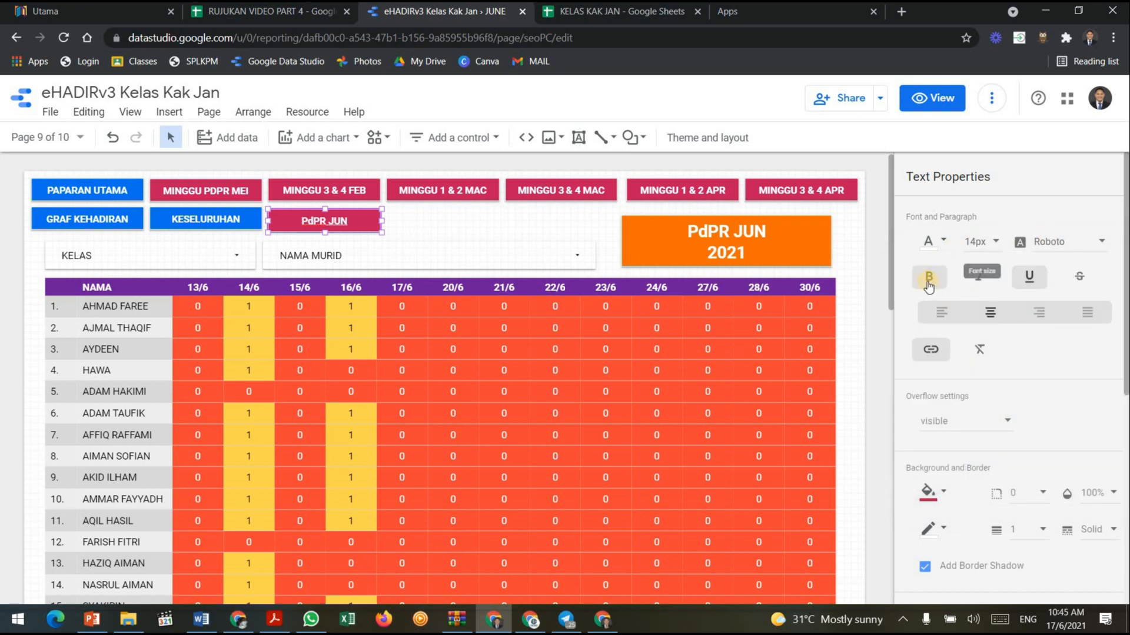
Remove the underline from the PdPR JUN button's text, keeping it bold, and deselect the button.
{"action": "left_click", "coordinate": [1029, 280]}
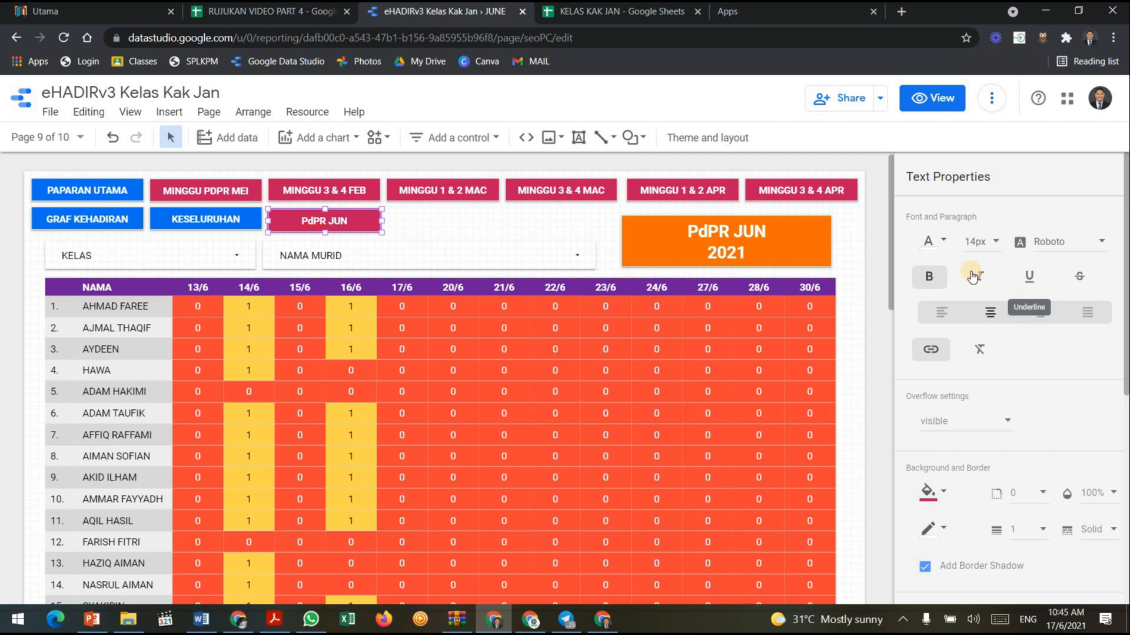
{"action": "left_click", "coordinate": [939, 277]}
{"action": "left_click", "coordinate": [940, 276]}
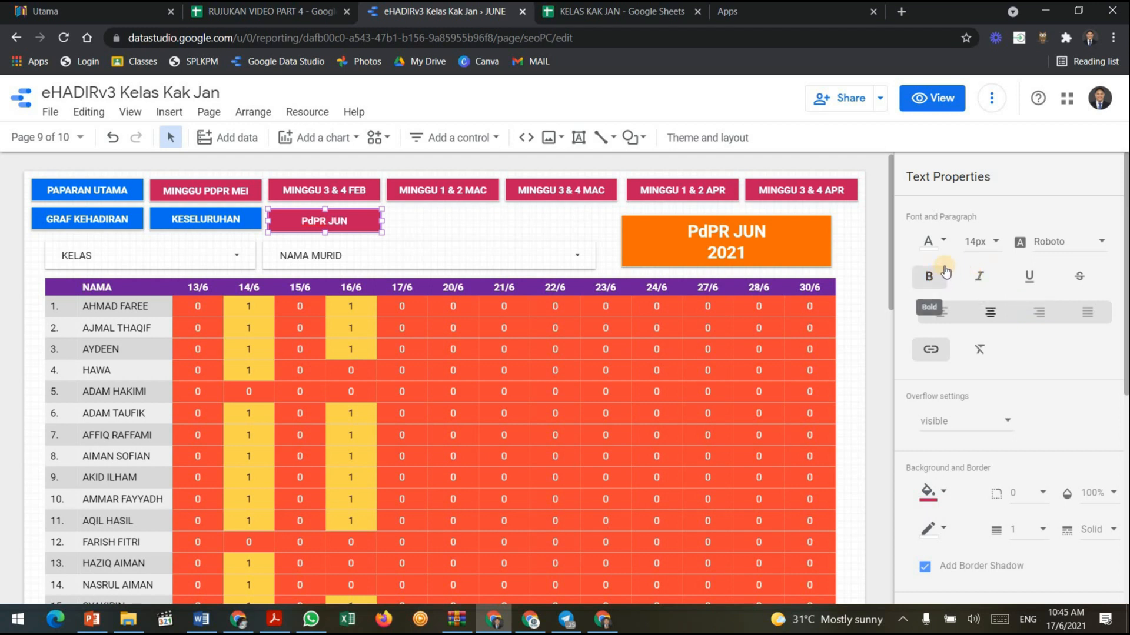
{"action": "left_click", "coordinate": [543, 176]}
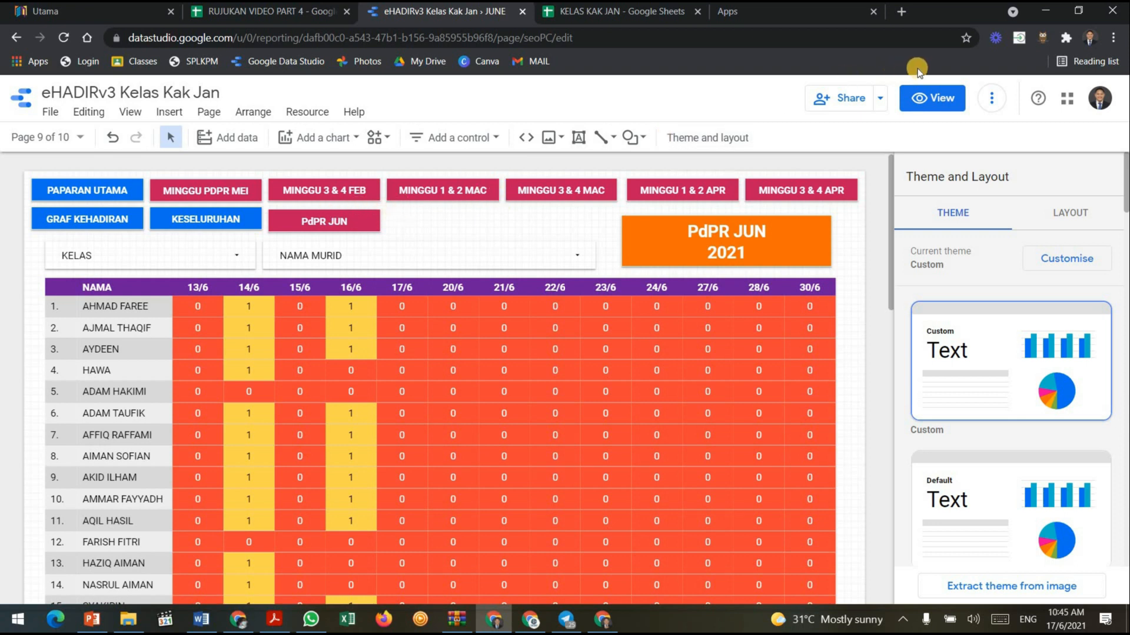
Preview the report in view mode, test the PdPR JUN button from the main page and look through the JUNE attendance table.
{"action": "left_click", "coordinate": [936, 97]}
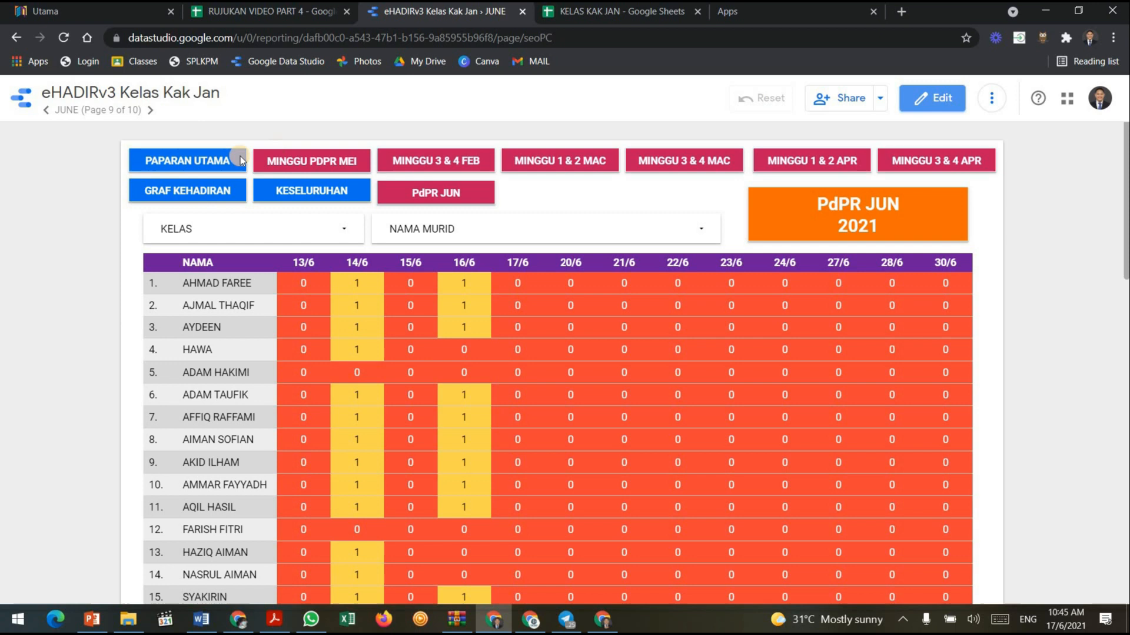
{"action": "left_click", "coordinate": [215, 160]}
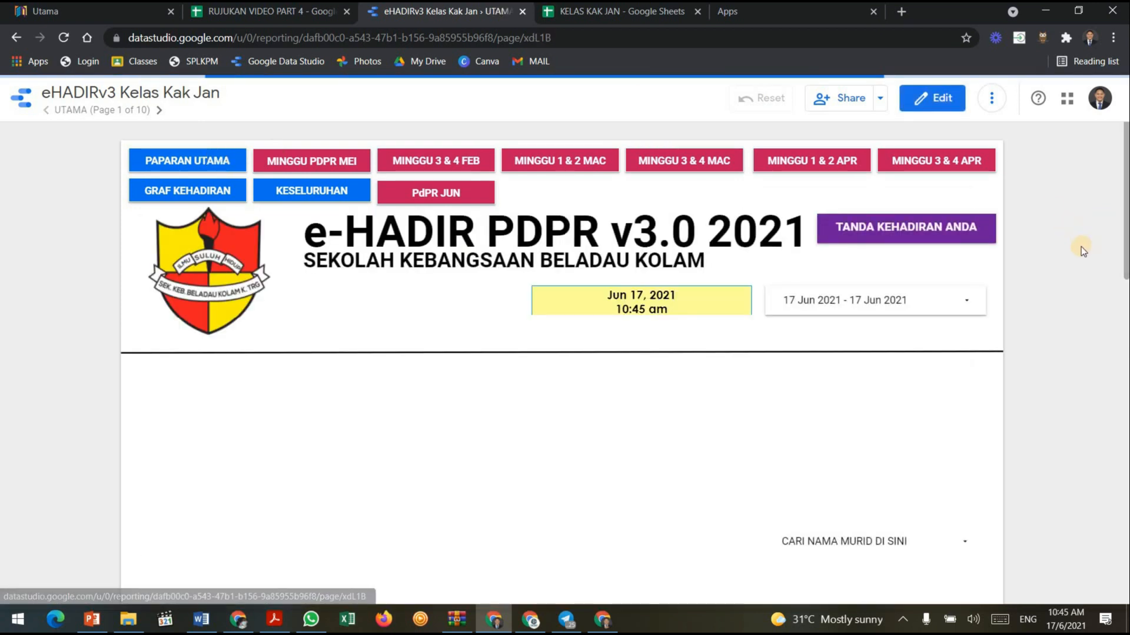
{"action": "key", "text": "ctrl+minus"}
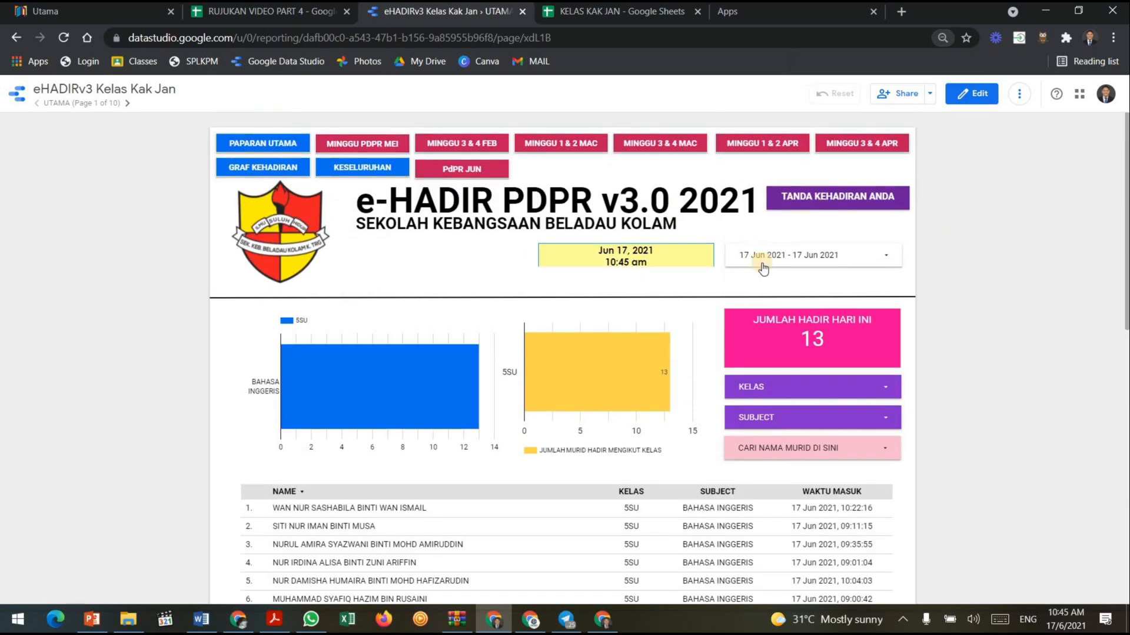
{"action": "scroll", "coordinate": [788, 282], "scroll_direction": "down", "scroll_amount": 5}
{"action": "scroll", "coordinate": [812, 262], "scroll_direction": "up", "scroll_amount": 5}
{"action": "left_click", "coordinate": [463, 172]}
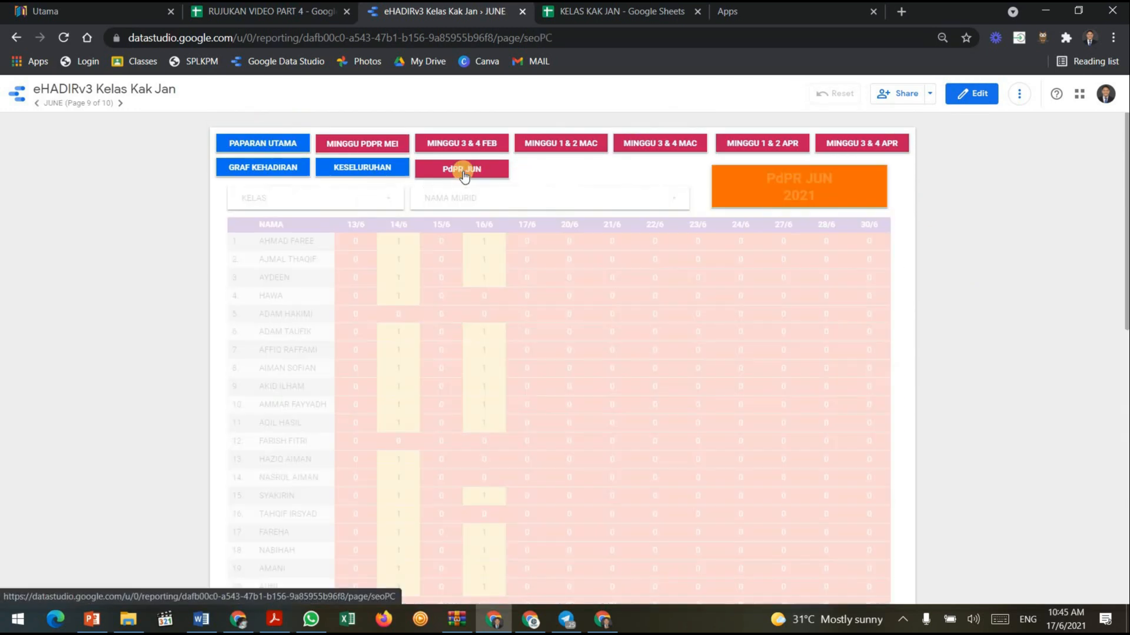
{"action": "scroll", "coordinate": [526, 253], "scroll_direction": "down", "scroll_amount": 9}
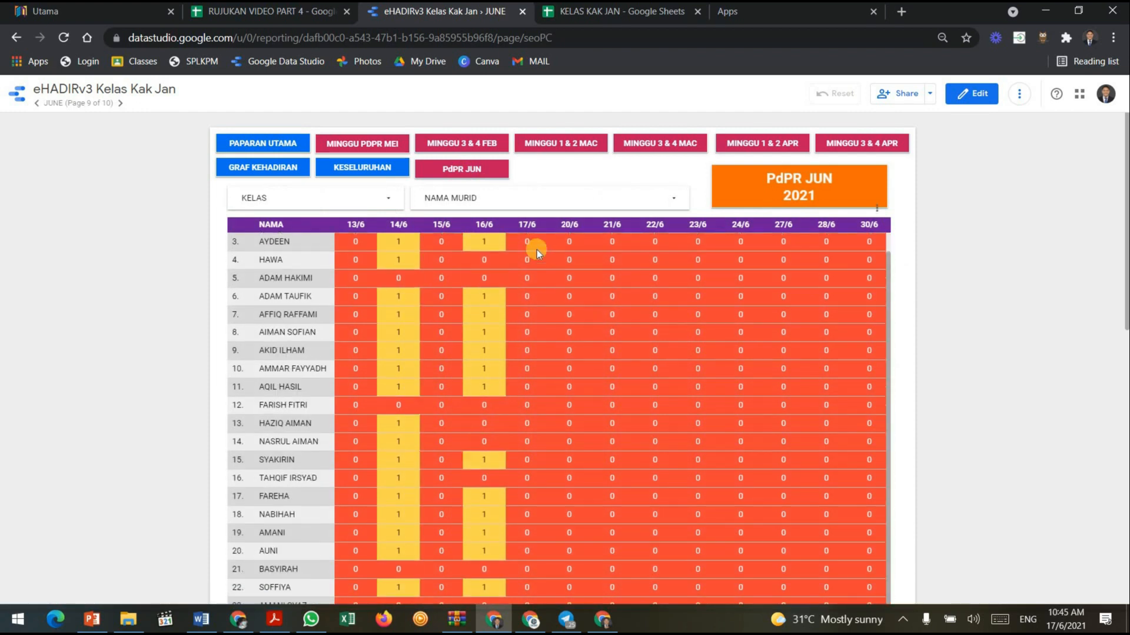
{"action": "scroll", "coordinate": [506, 324], "scroll_direction": "down", "scroll_amount": 8}
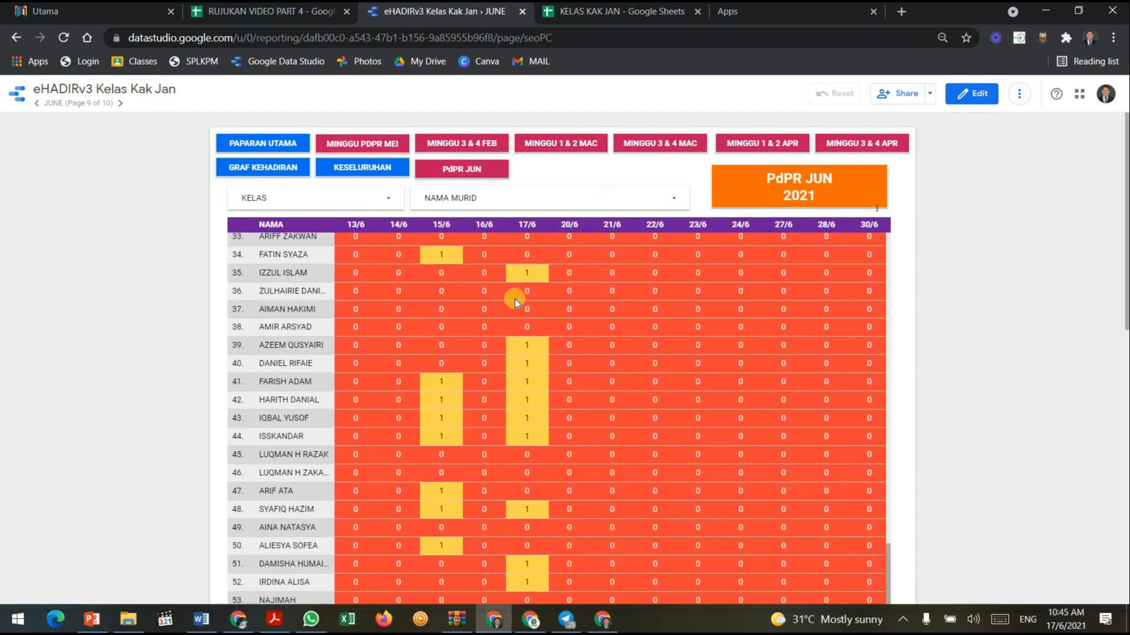
{"action": "scroll", "coordinate": [520, 335], "scroll_direction": "up", "scroll_amount": 12}
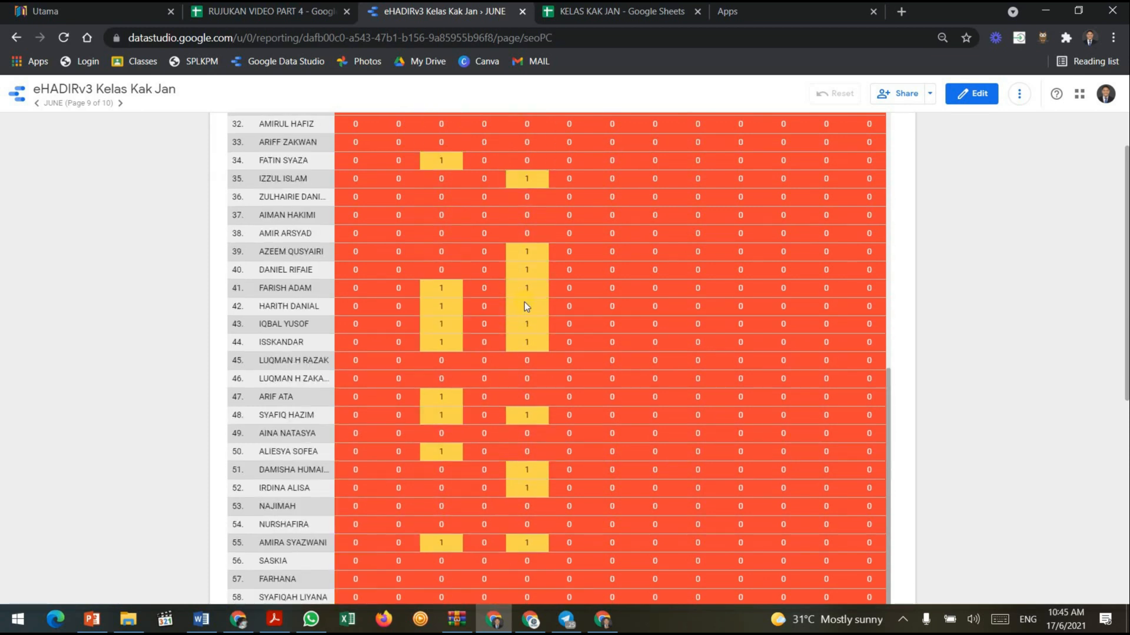
{"action": "scroll", "coordinate": [524, 278], "scroll_direction": "up", "scroll_amount": 3}
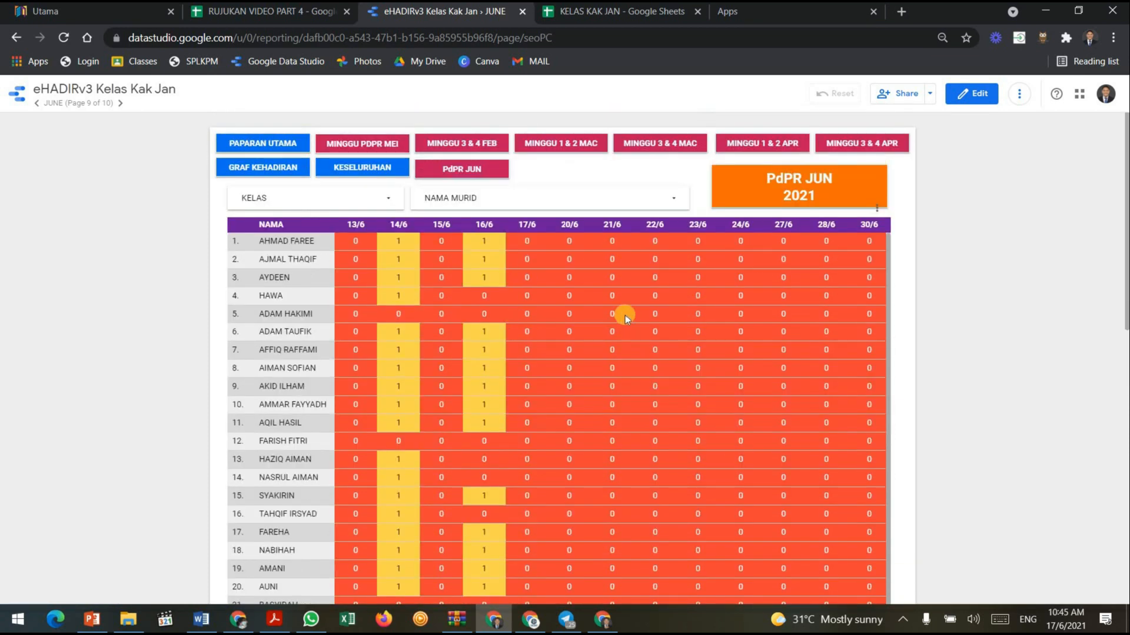
Filter the JUNE attendance table to class 4SAB only and review its student list.
{"action": "left_click", "coordinate": [351, 200]}
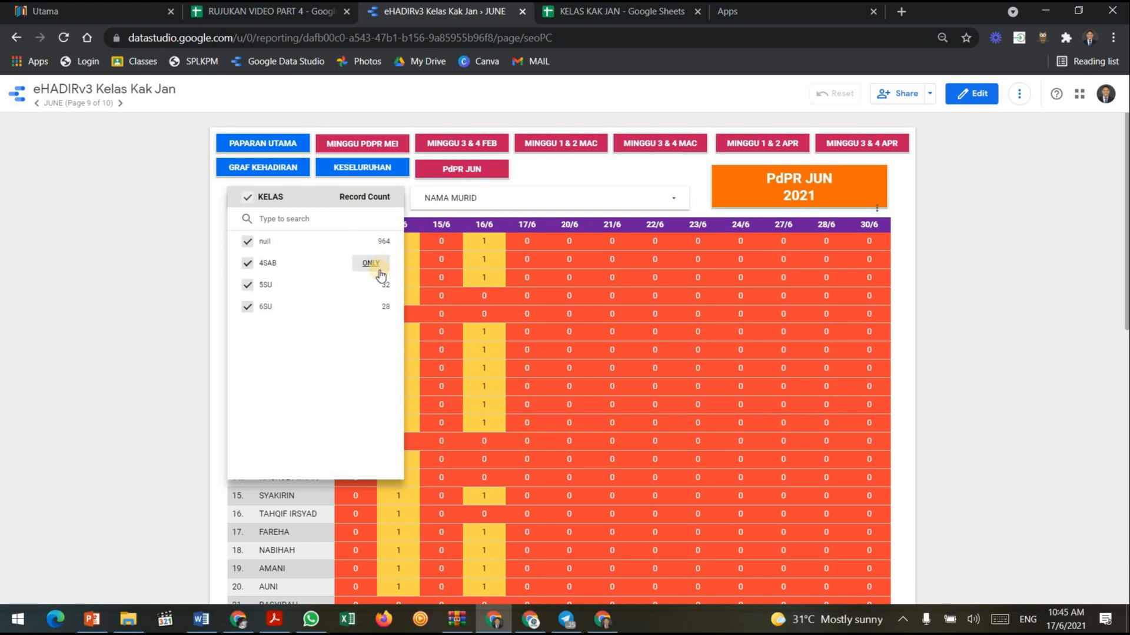
{"action": "left_click", "coordinate": [370, 263]}
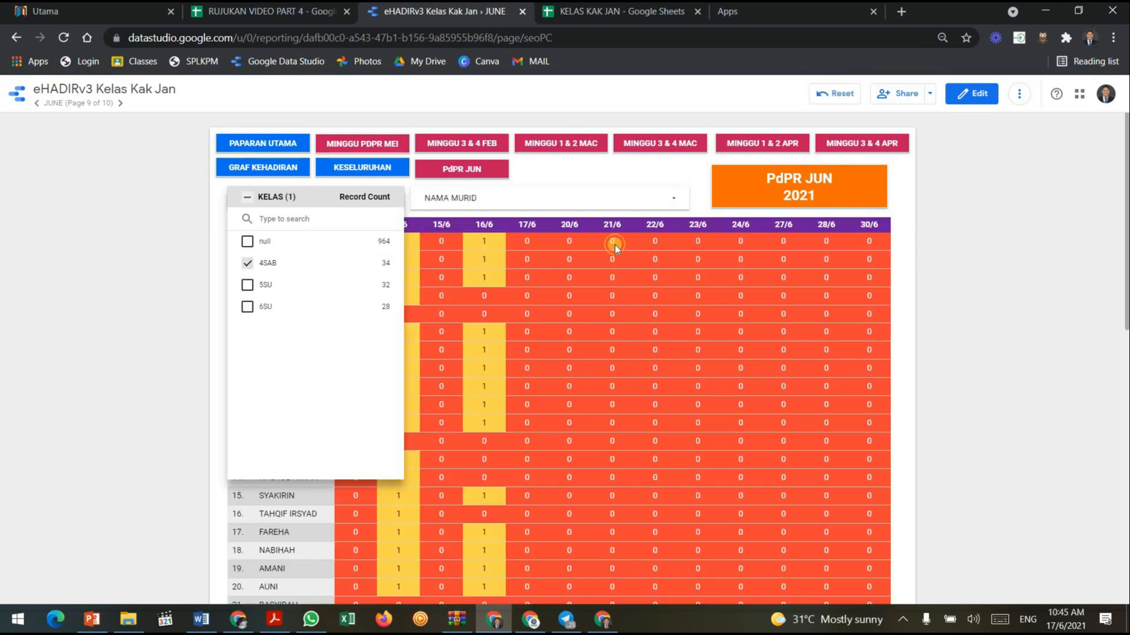
{"action": "left_click", "coordinate": [615, 247]}
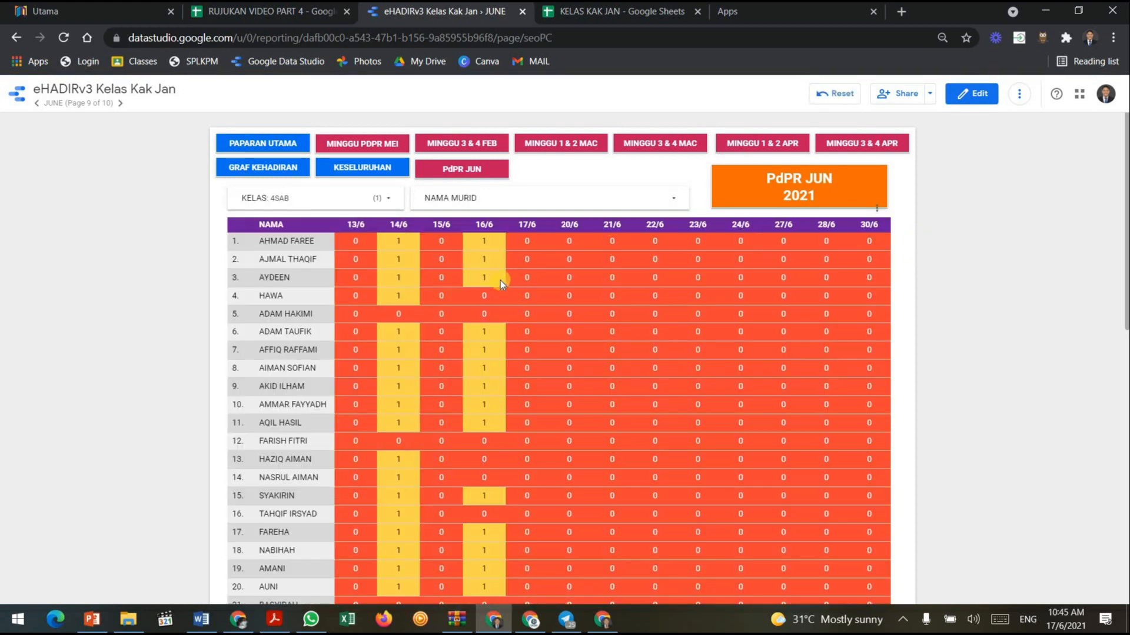
{"action": "scroll", "coordinate": [500, 280], "scroll_direction": "down", "scroll_amount": 6}
{"action": "scroll", "coordinate": [501, 277], "scroll_direction": "up", "scroll_amount": 6}
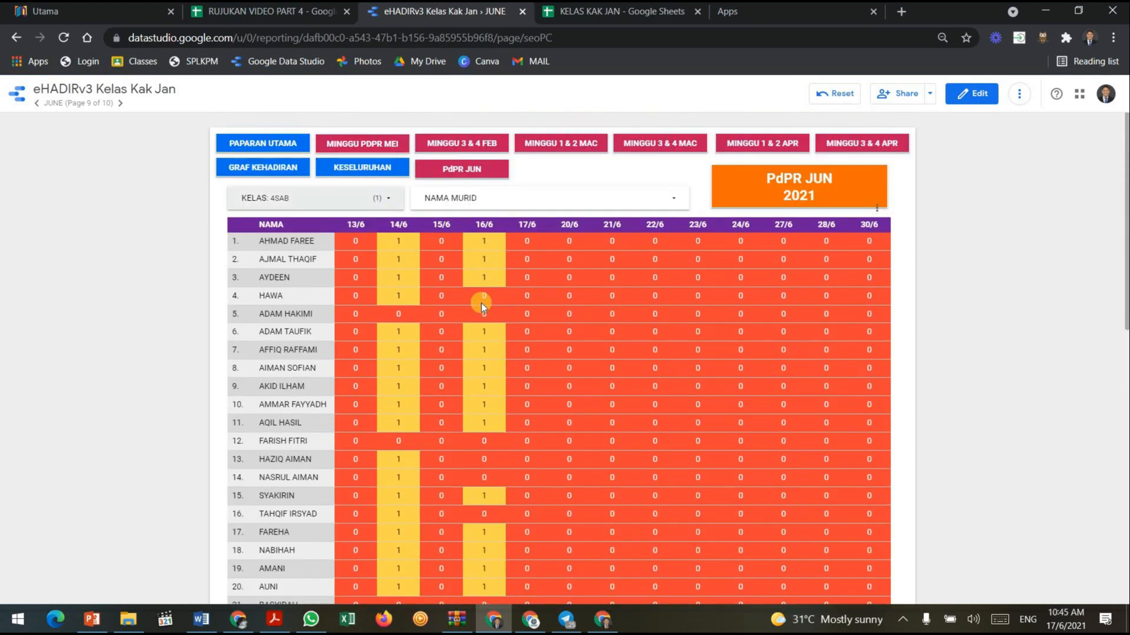
{"action": "scroll", "coordinate": [528, 310], "scroll_direction": "down", "scroll_amount": 5}
{"action": "scroll", "coordinate": [527, 310], "scroll_direction": "up", "scroll_amount": 5}
{"action": "scroll", "coordinate": [526, 306], "scroll_direction": "down", "scroll_amount": 6}
{"action": "scroll", "coordinate": [526, 306], "scroll_direction": "up", "scroll_amount": 6}
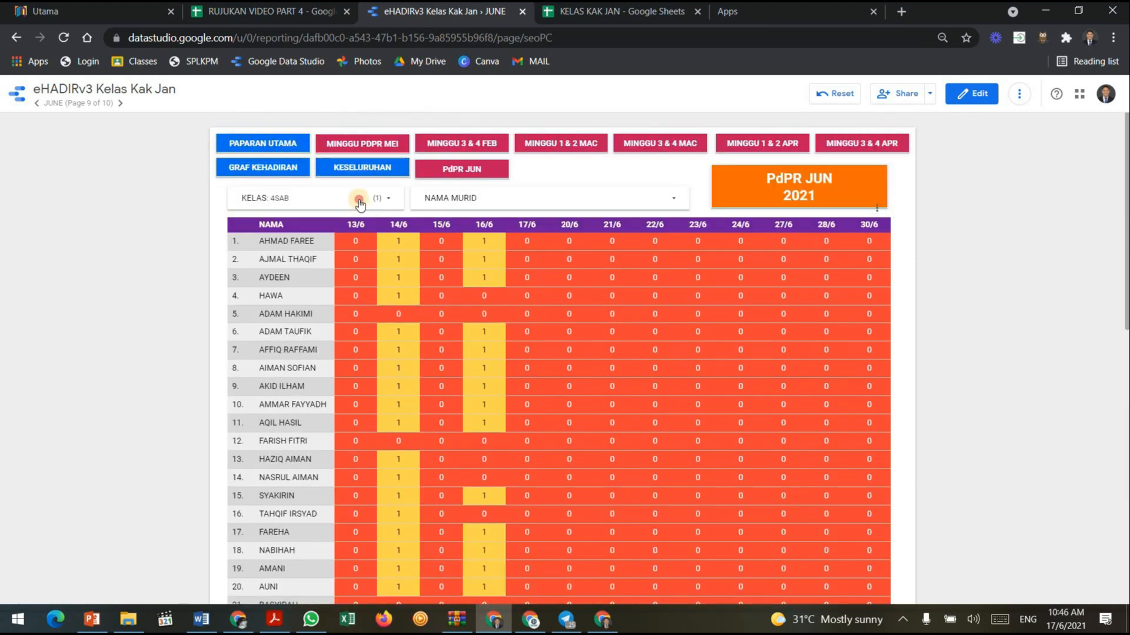
Filter the JUNE attendance table to class 5SU only, review its list and return to the PAPARAN UTAMA page.
{"action": "left_click", "coordinate": [360, 200]}
{"action": "left_click", "coordinate": [371, 285]}
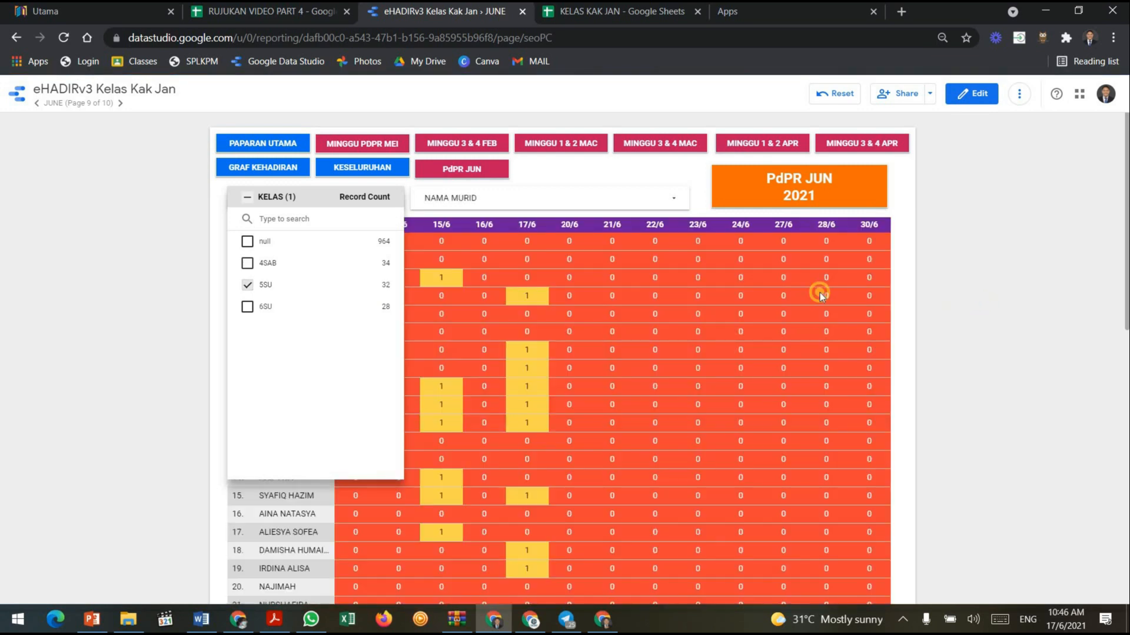
{"action": "left_click", "coordinate": [533, 238]}
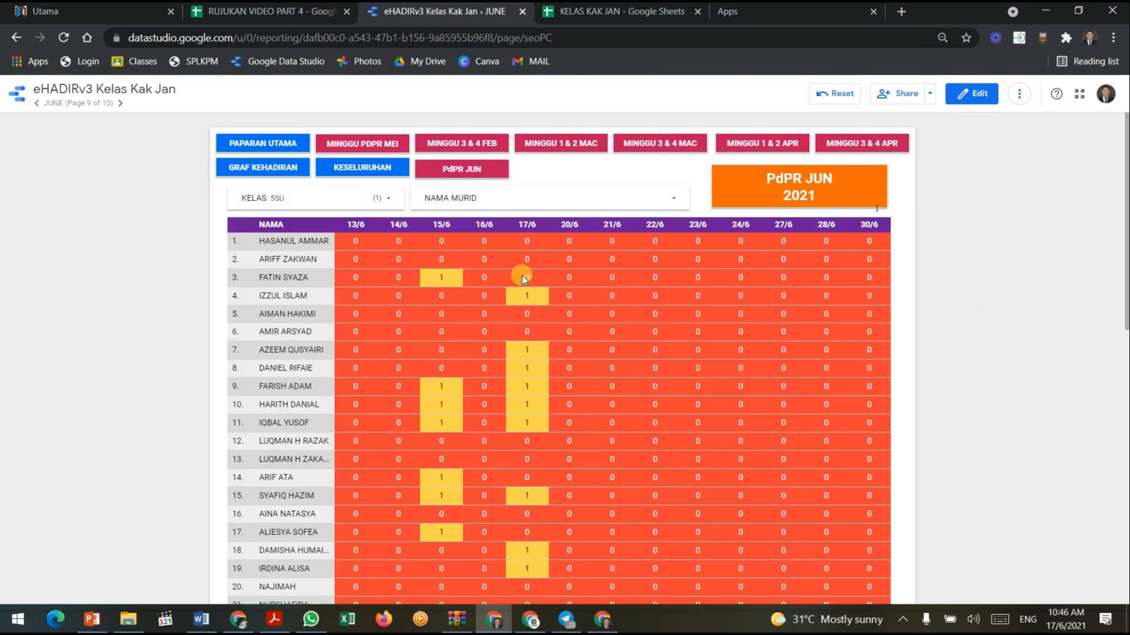
{"action": "scroll", "coordinate": [514, 311], "scroll_direction": "down", "scroll_amount": 5}
{"action": "scroll", "coordinate": [515, 311], "scroll_direction": "up", "scroll_amount": 5}
{"action": "left_click", "coordinate": [279, 141]}
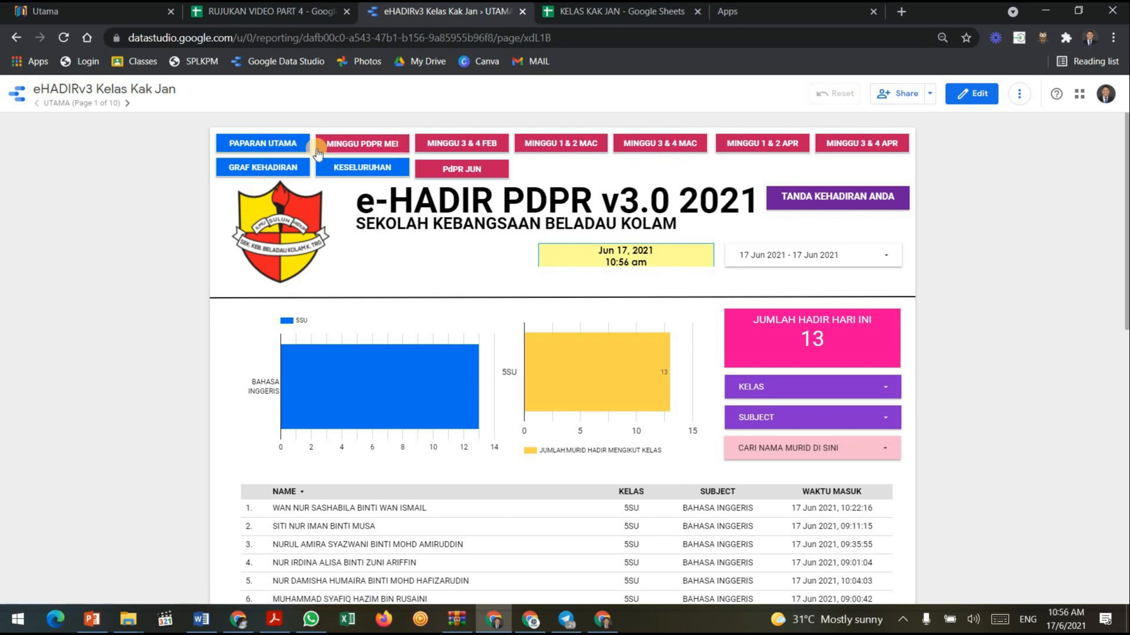
Check the GRAF KEHADIRAN and KESELURUHAN pages in view mode and look through the KESELURUHAN monthly totals table.
{"action": "left_click", "coordinate": [286, 169]}
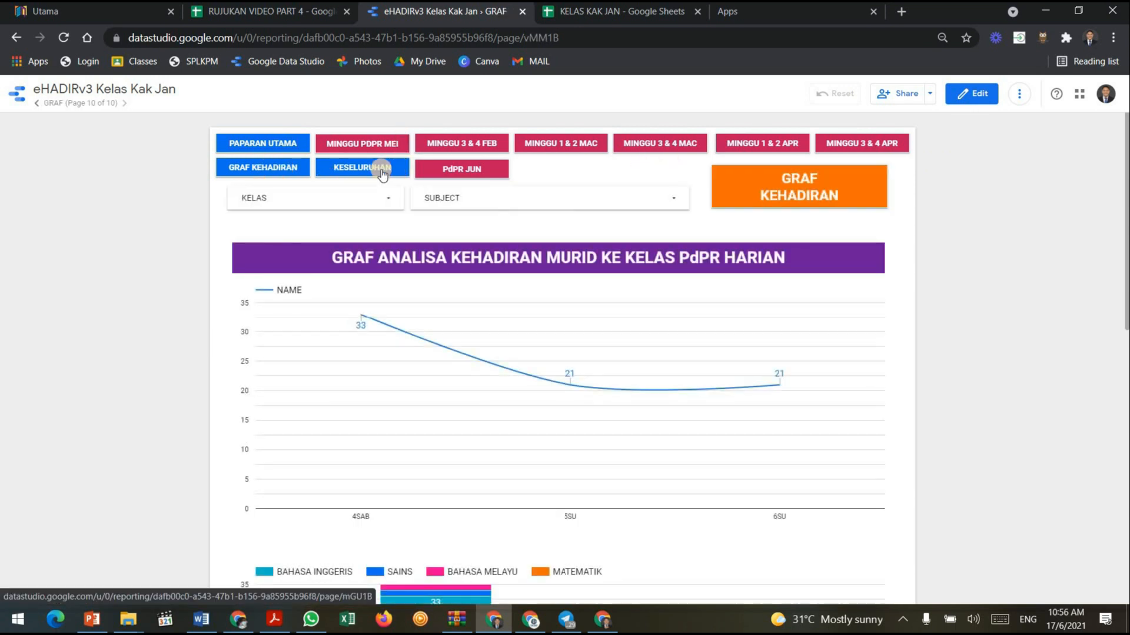
{"action": "left_click", "coordinate": [380, 168]}
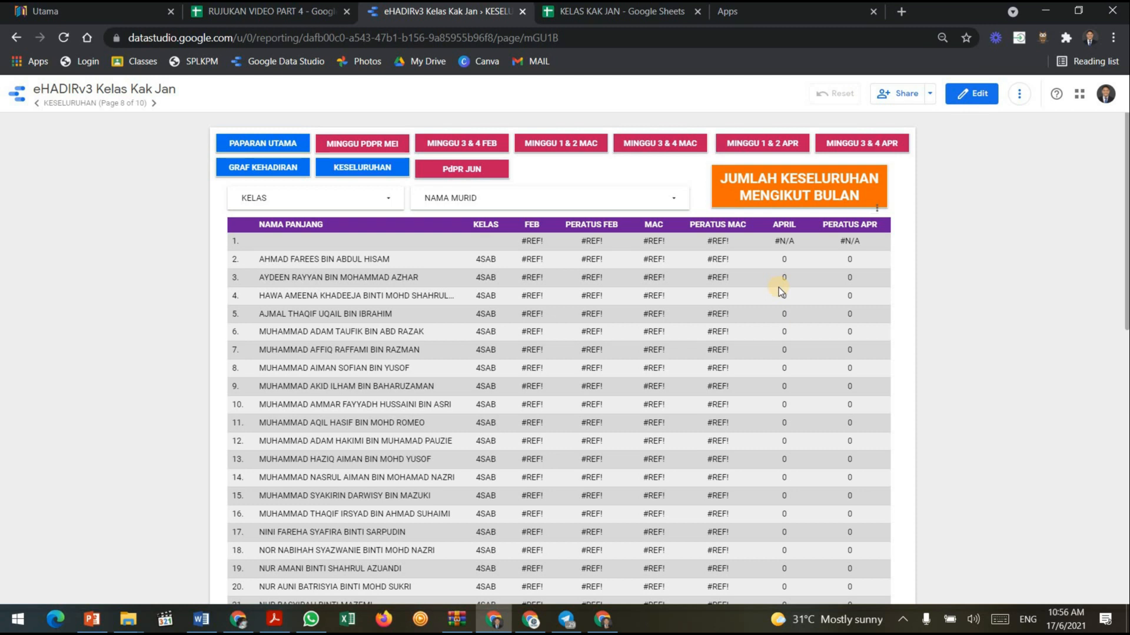
{"action": "scroll", "coordinate": [778, 287], "scroll_direction": "down", "scroll_amount": 2}
{"action": "scroll", "coordinate": [754, 269], "scroll_direction": "up", "scroll_amount": 2}
Edit the report and remove every dimension except NAMA PANJANG from the KESELURUHAN page's table.
{"action": "left_click", "coordinate": [976, 94]}
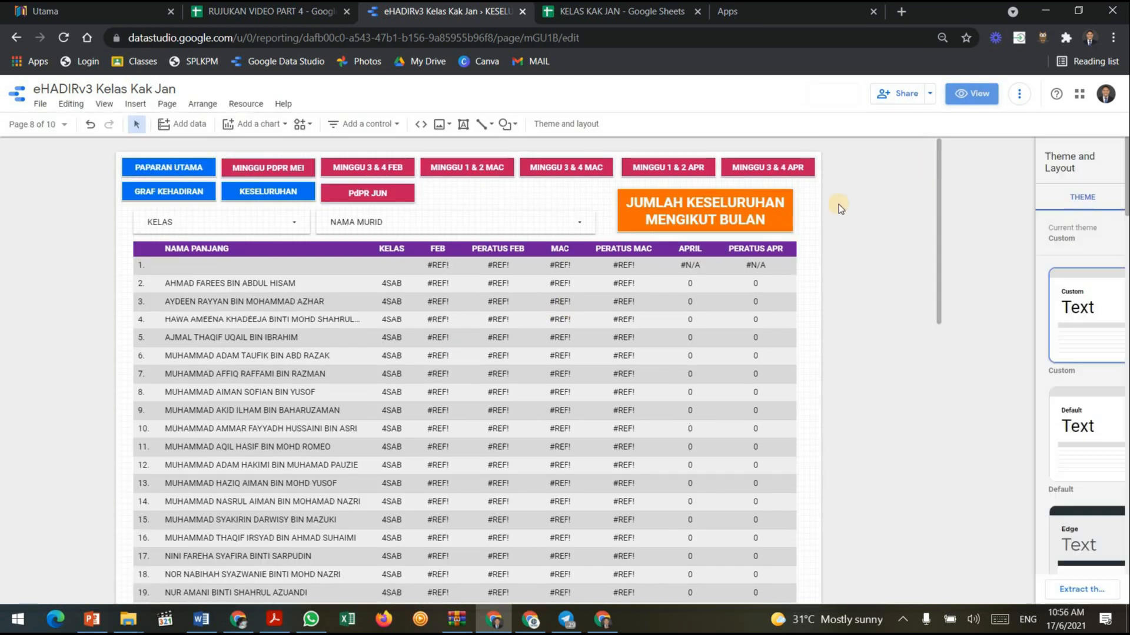
{"action": "left_click", "coordinate": [362, 280]}
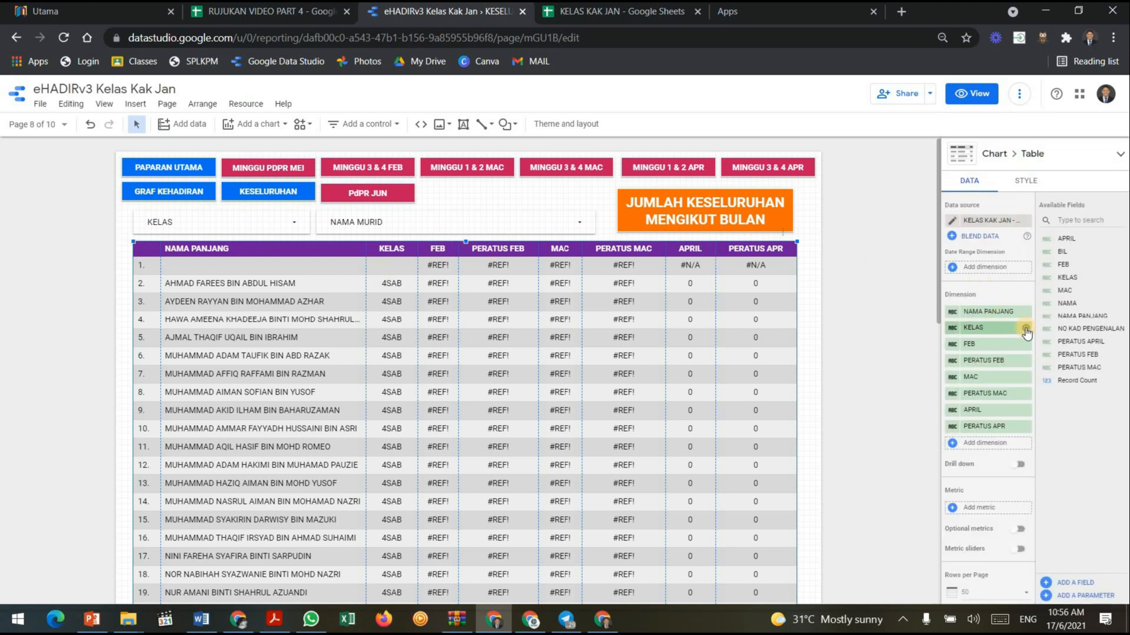
{"action": "left_click", "coordinate": [1026, 328]}
{"action": "left_click", "coordinate": [1026, 329]}
{"action": "left_click", "coordinate": [1025, 329]}
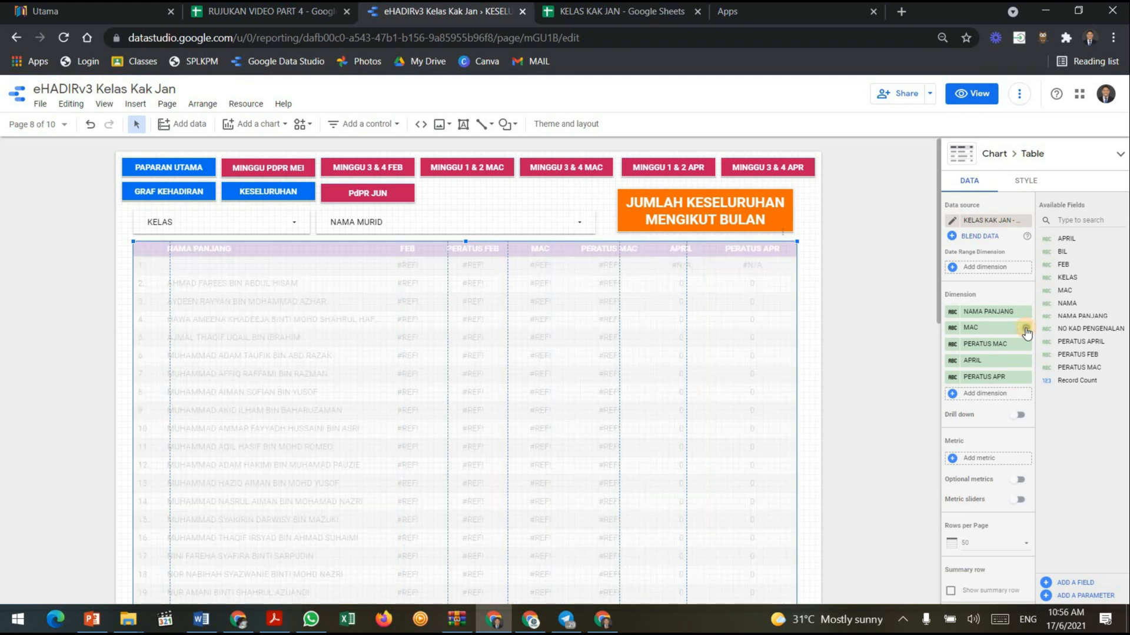
{"action": "left_click", "coordinate": [1025, 328]}
{"action": "key", "text": "ctrl+plus"}
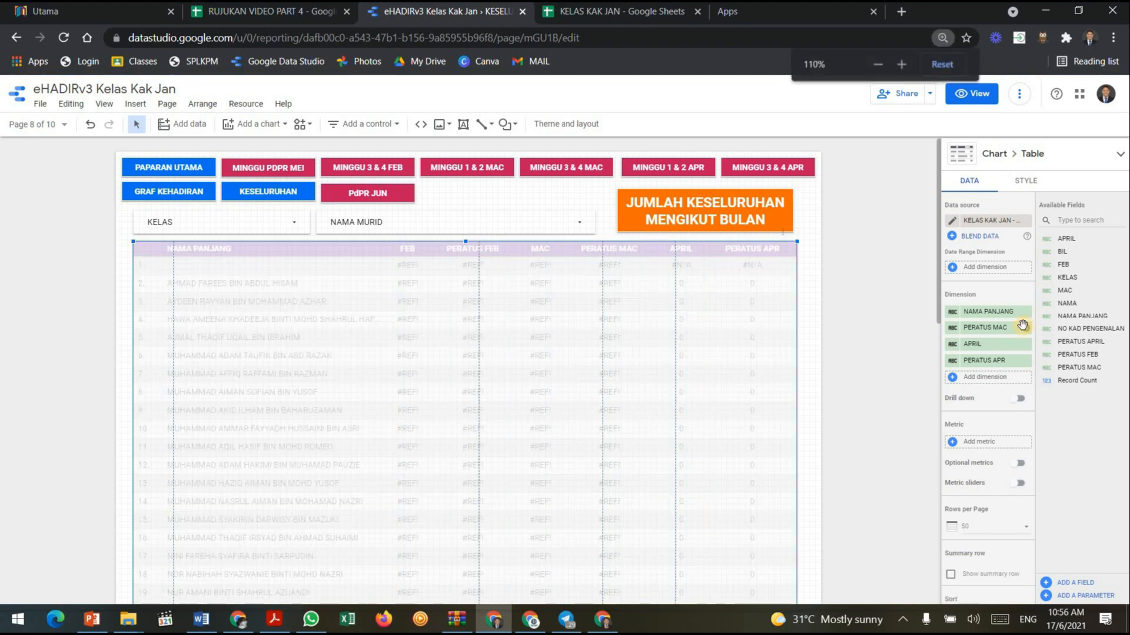
{"action": "left_click", "coordinate": [987, 422]}
{"action": "left_click", "coordinate": [986, 423]}
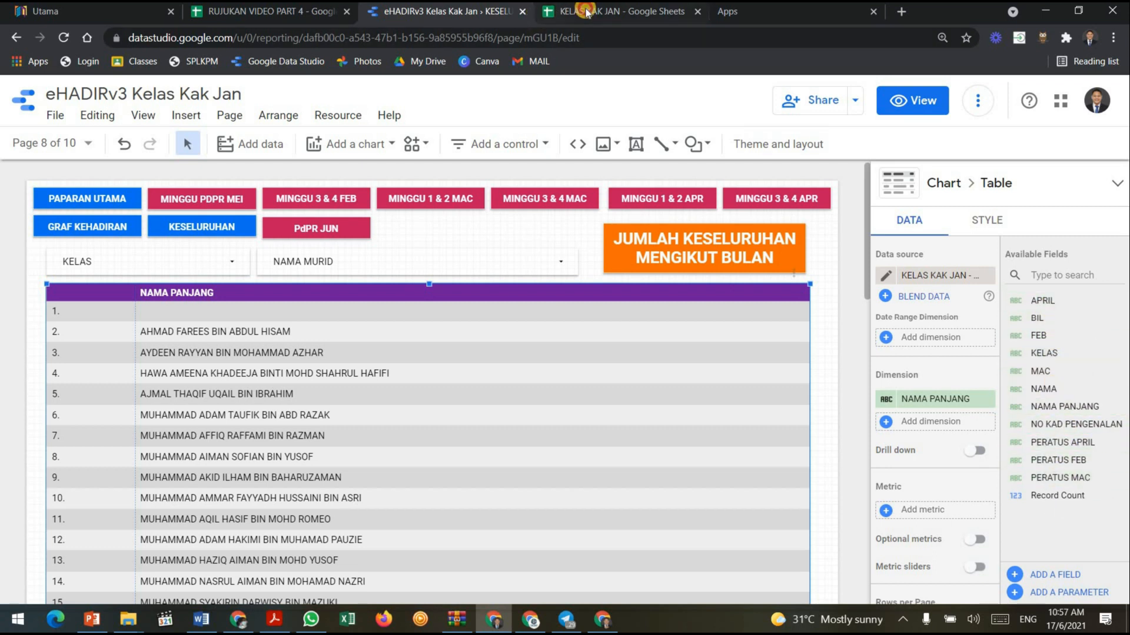
Review the MEI and JUN column headers in the KELAS KAK JAN spreadsheet's JUMLAH sheet and return to the Data Studio report.
{"action": "left_click", "coordinate": [553, 11]}
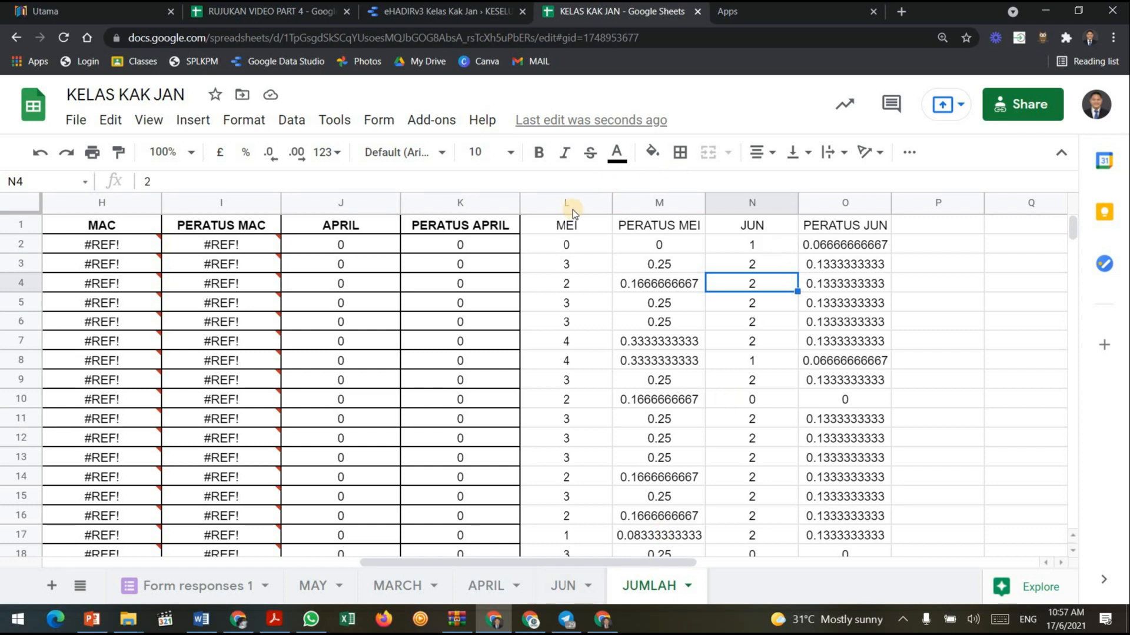
{"action": "left_click", "coordinate": [559, 231]}
{"action": "left_click", "coordinate": [731, 227]}
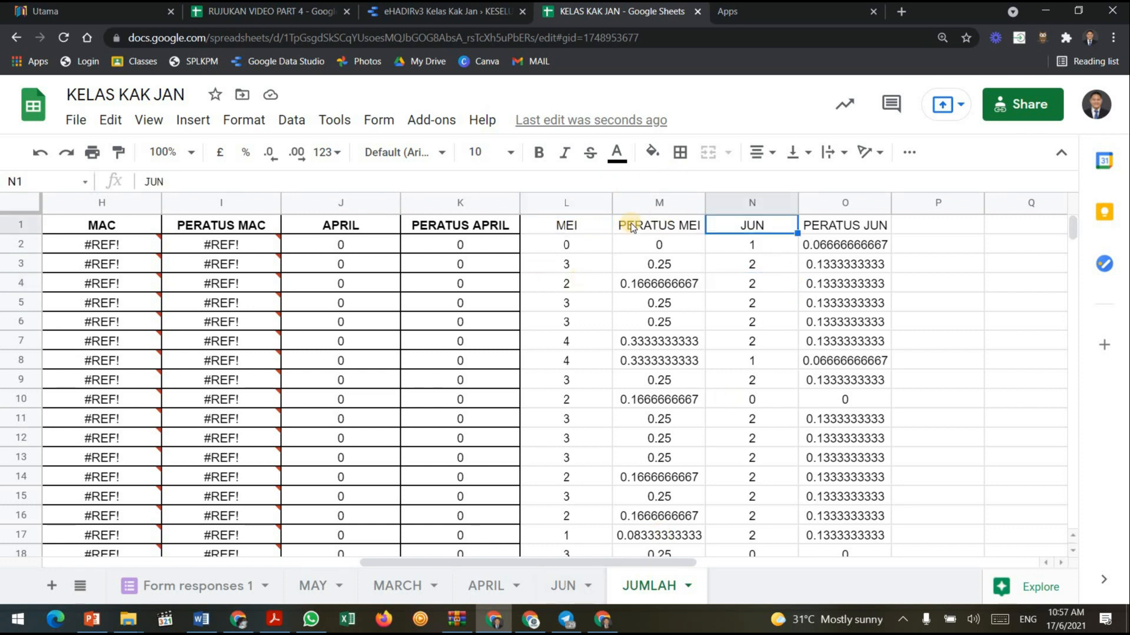
{"action": "left_click", "coordinate": [569, 225]}
{"action": "left_click", "coordinate": [734, 224]}
{"action": "left_click", "coordinate": [459, 11]}
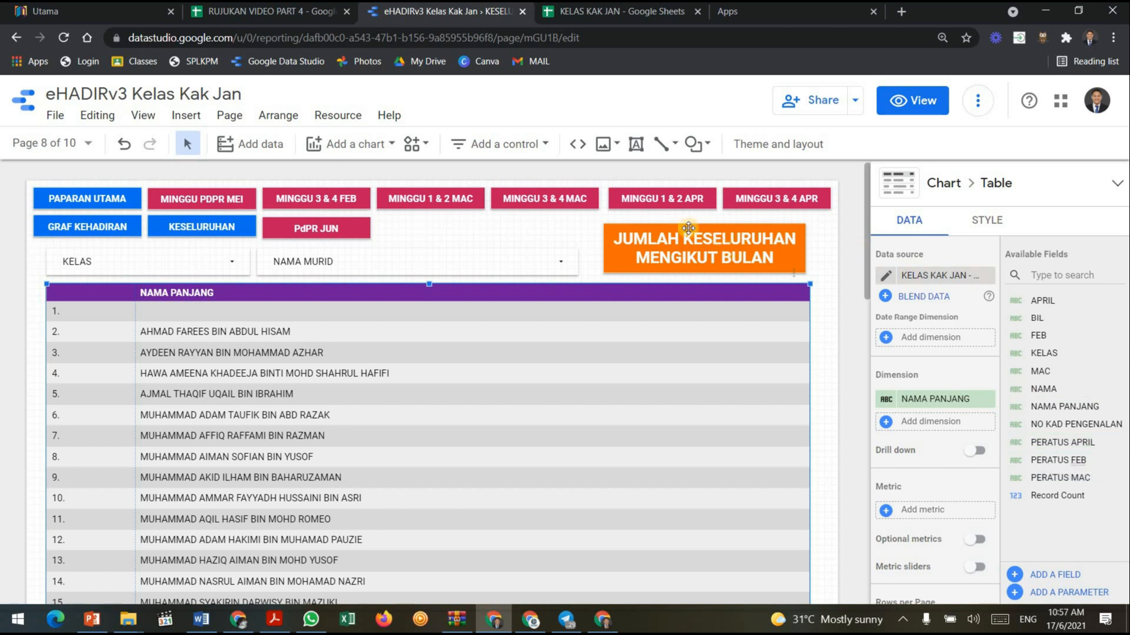
Open the KELAS KAK JAN - JUMLAH data source for editing from the report's added data sources.
{"action": "left_click", "coordinate": [828, 305]}
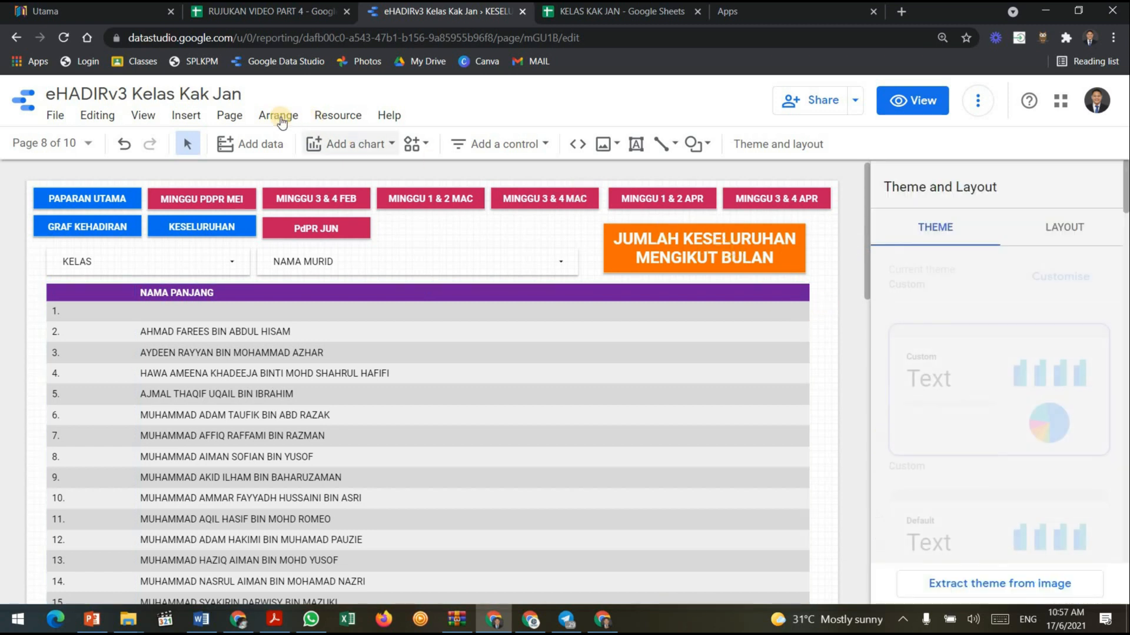
{"action": "left_click", "coordinate": [329, 117]}
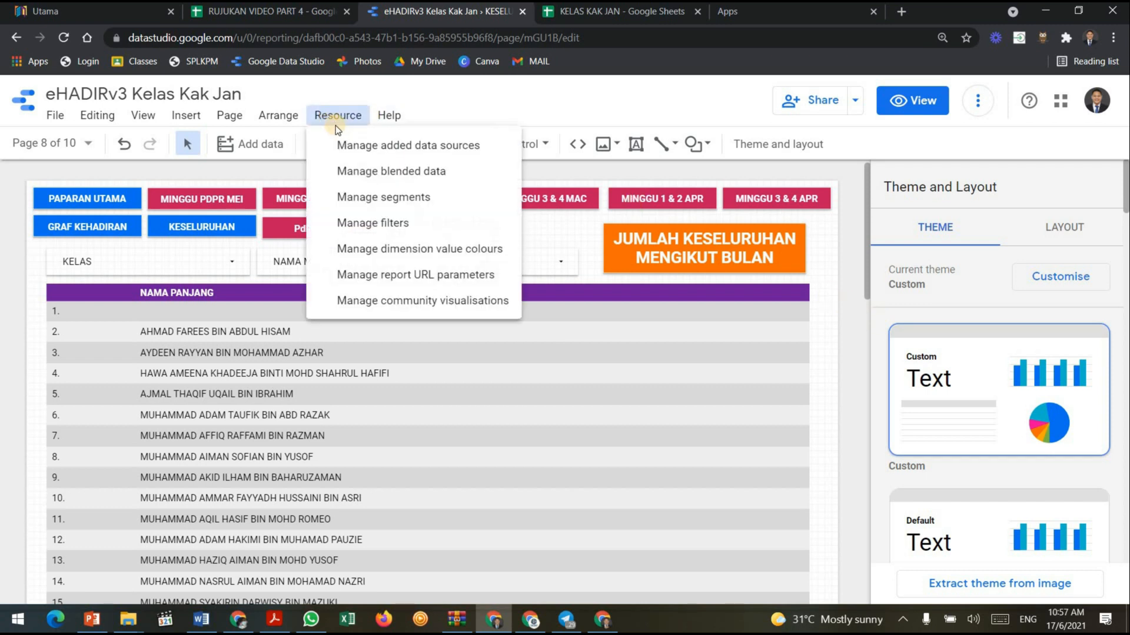
{"action": "left_click", "coordinate": [363, 146]}
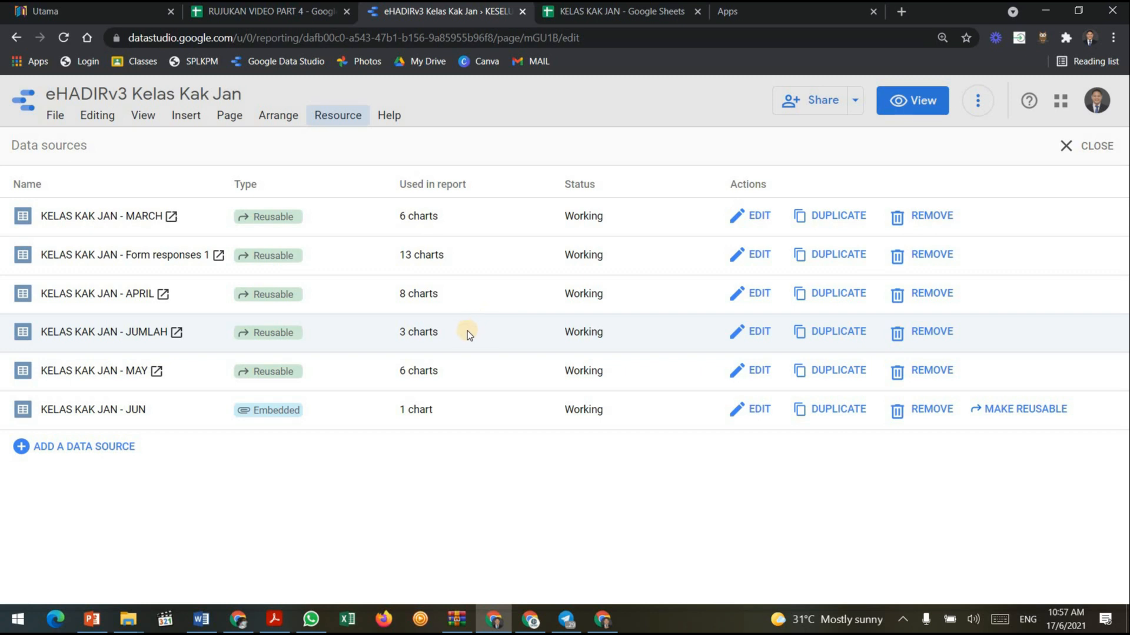
{"action": "left_click", "coordinate": [759, 336]}
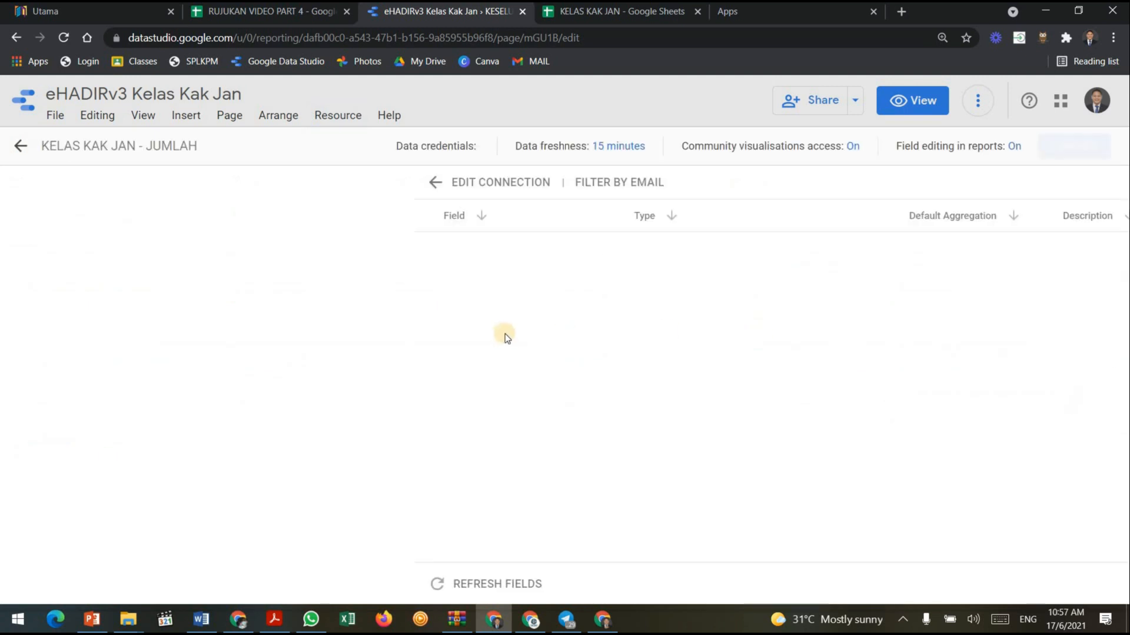
{"action": "scroll", "coordinate": [88, 377], "scroll_direction": "down", "scroll_amount": 1}
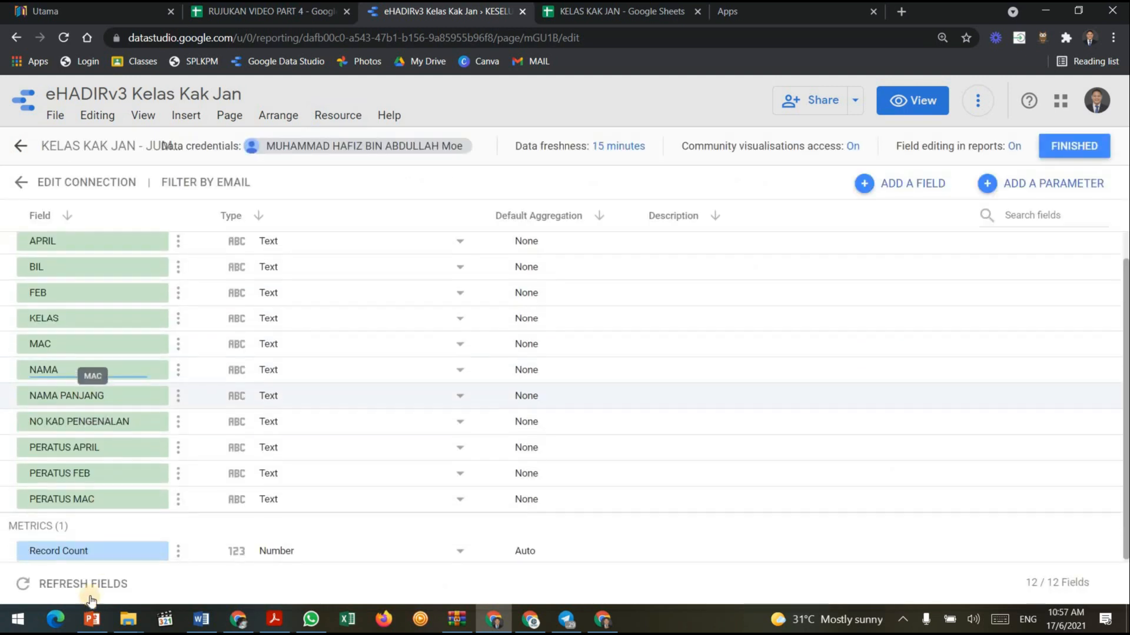
Refresh the data source's fields, apply the new MEI, PERATUS MEI, JUN and PERATUS JUN fields, and return to the report.
{"action": "left_click", "coordinate": [97, 588]}
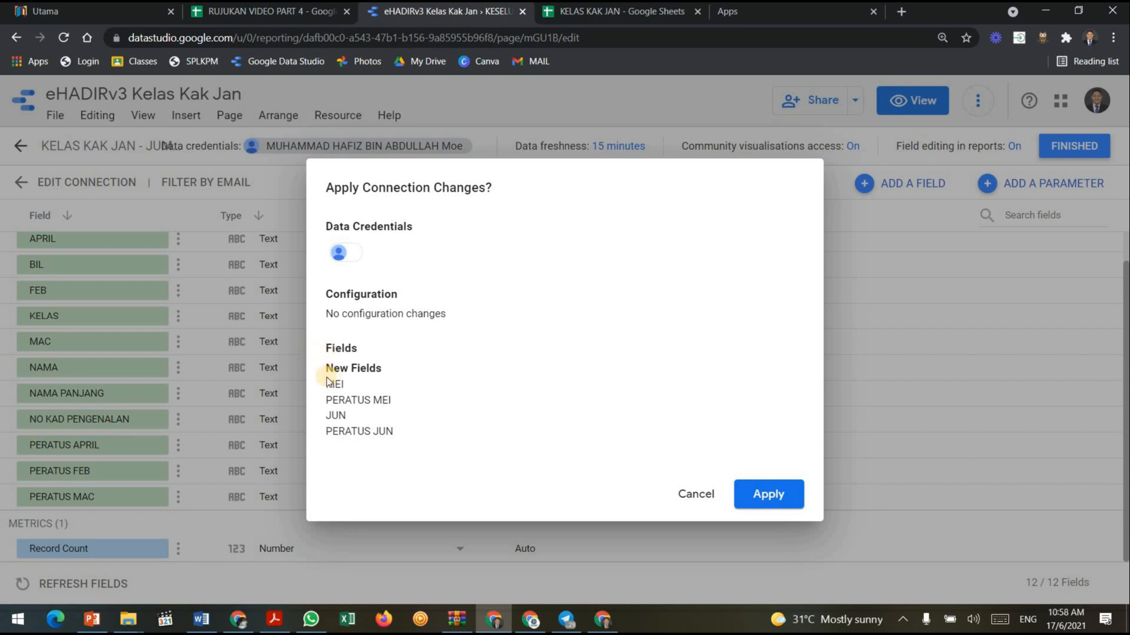
{"action": "left_click_drag", "start_coordinate": [409, 380], "coordinate": [406, 384]}
{"action": "left_click_drag", "start_coordinate": [324, 381], "coordinate": [406, 434]}
{"action": "left_click", "coordinate": [790, 506]}
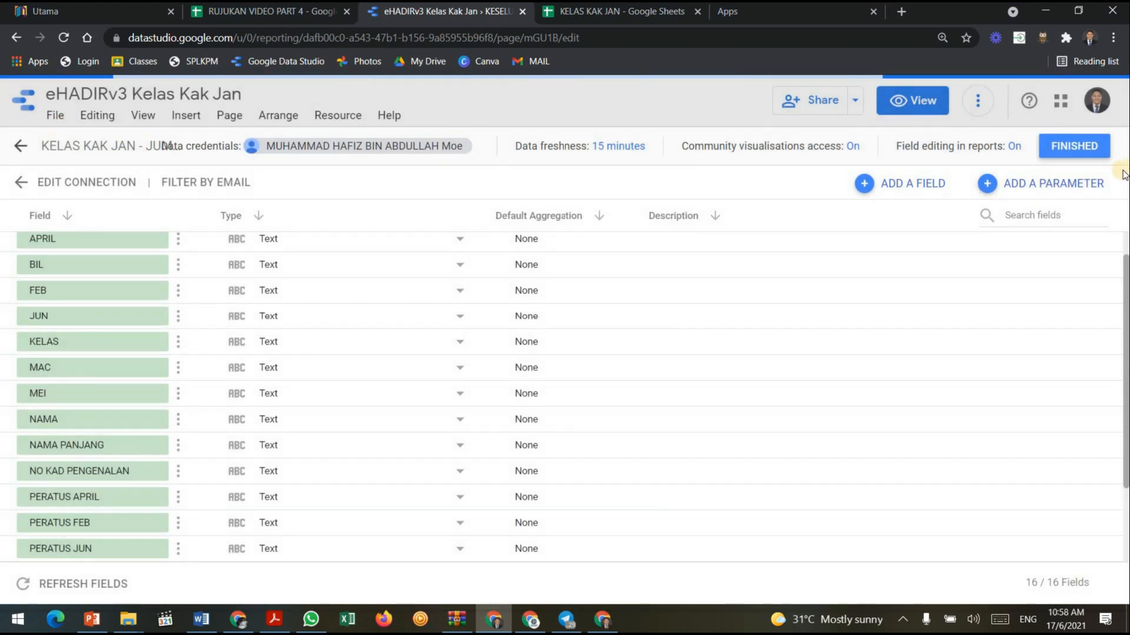
{"action": "left_click", "coordinate": [1098, 156]}
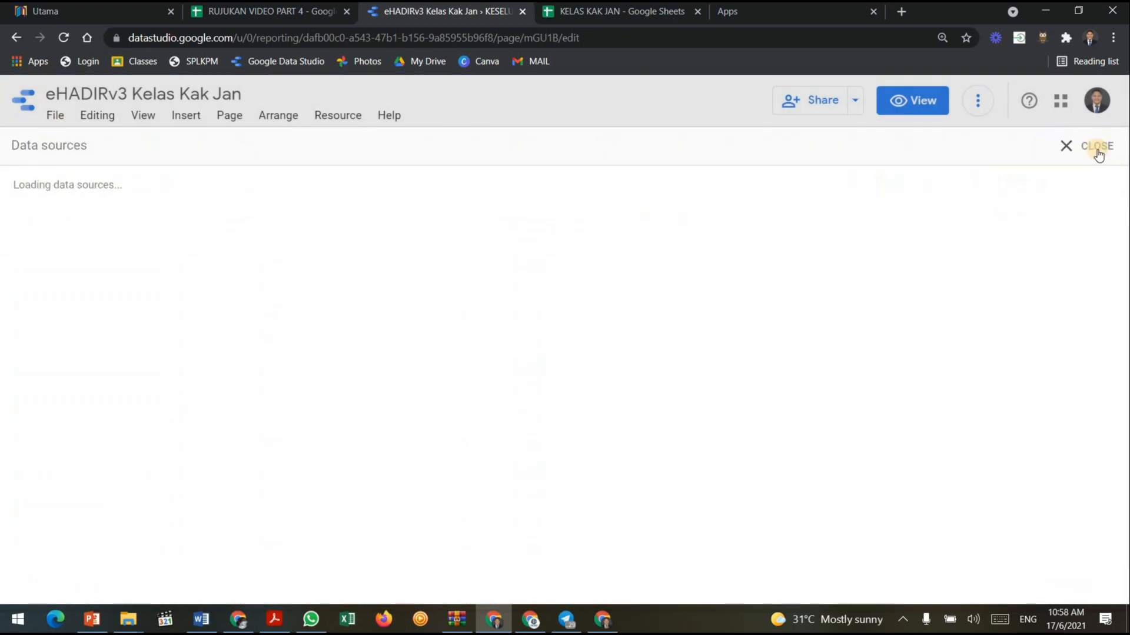
{"action": "left_click", "coordinate": [1090, 147]}
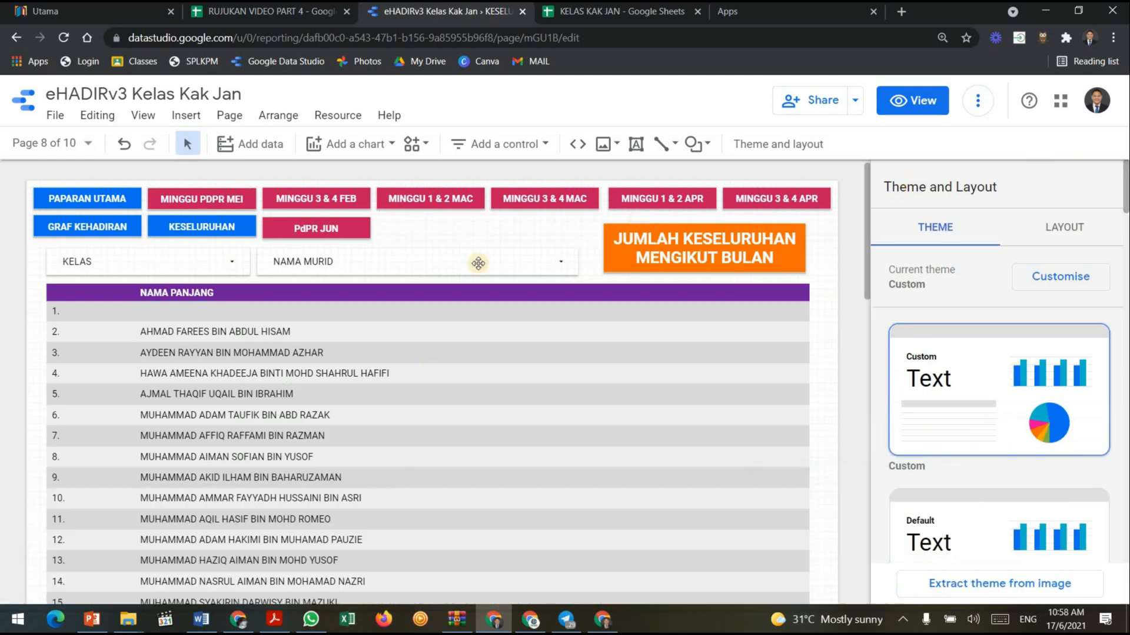
Refresh the report data and check the KESELURUHAN table's available fields for the MEI and JUN fields.
{"action": "left_click", "coordinate": [439, 370]}
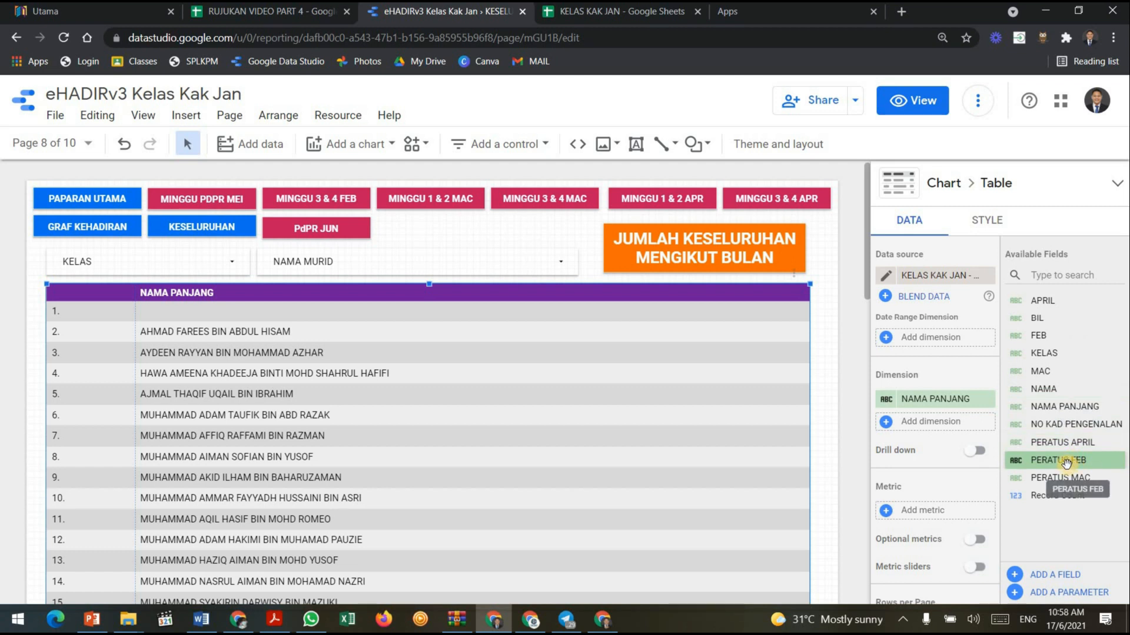
{"action": "left_click", "coordinate": [834, 292]}
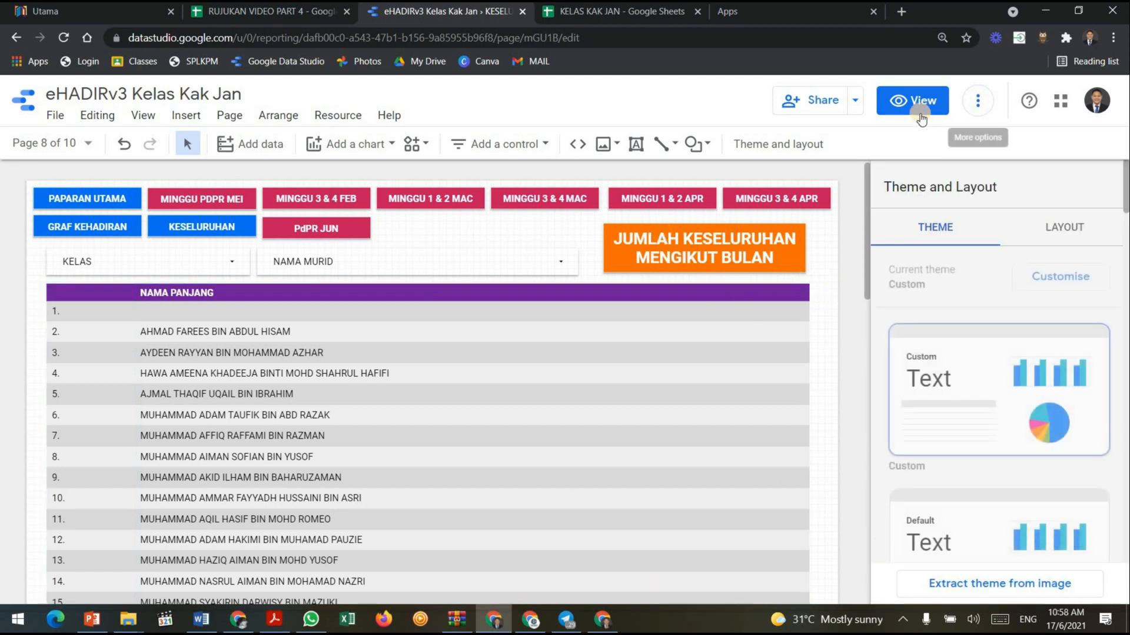
{"action": "left_click", "coordinate": [979, 102]}
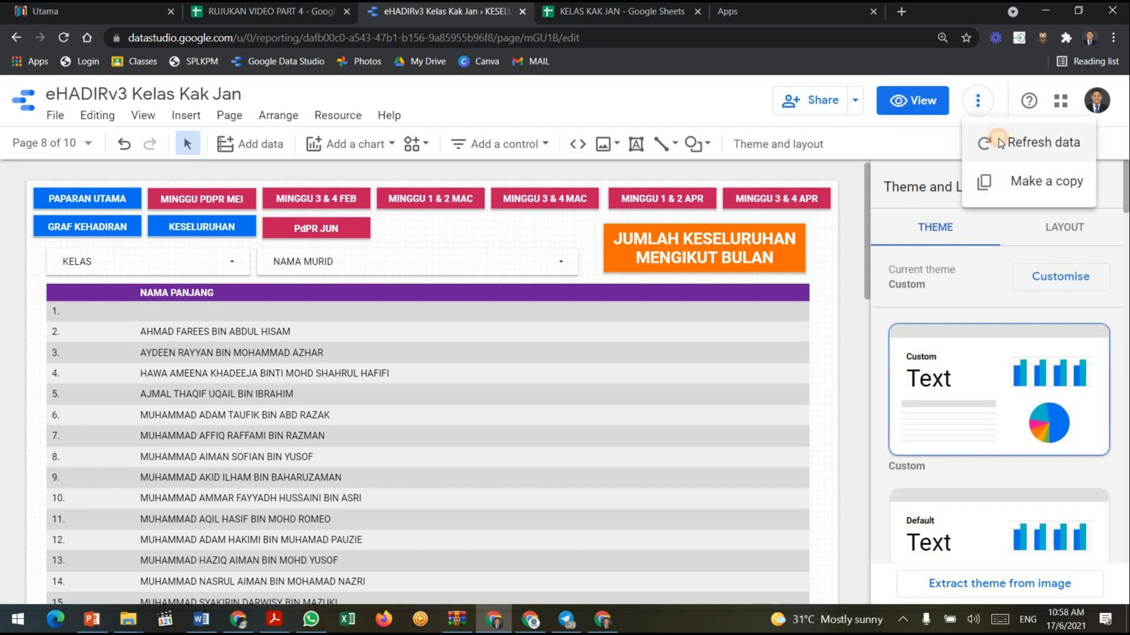
{"action": "left_click", "coordinate": [998, 142]}
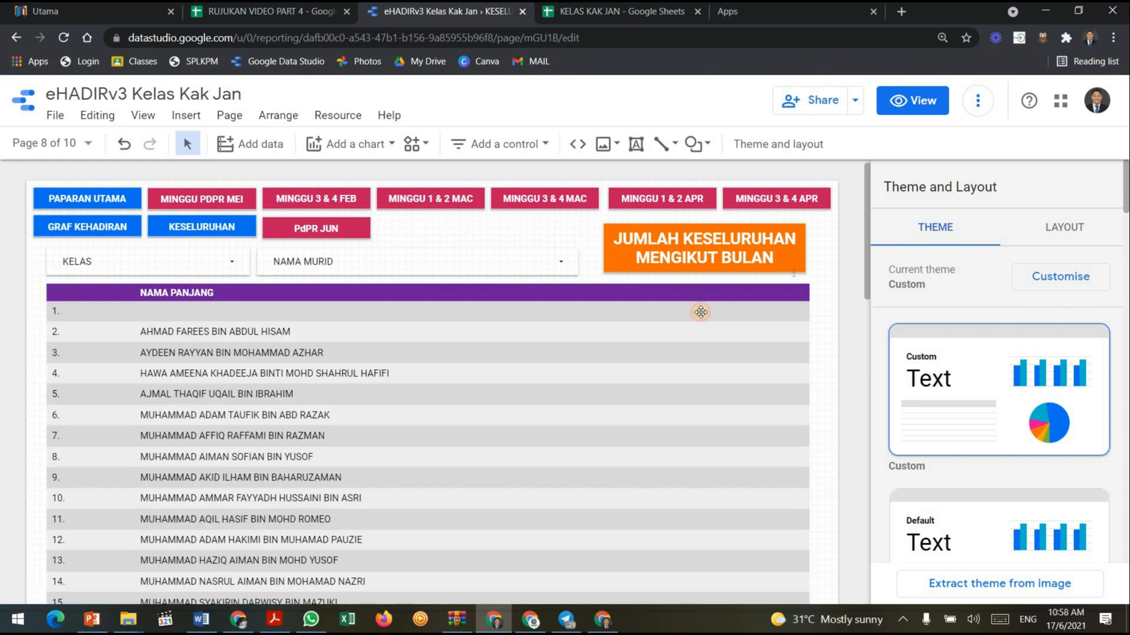
{"action": "left_click", "coordinate": [700, 312]}
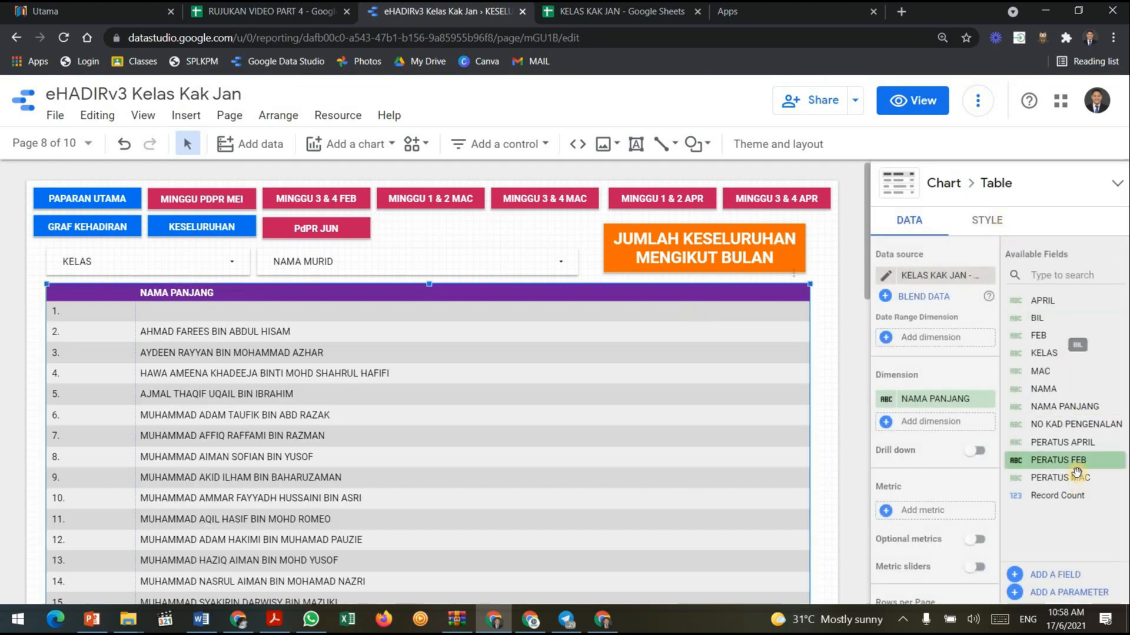
{"action": "left_click", "coordinate": [842, 266]}
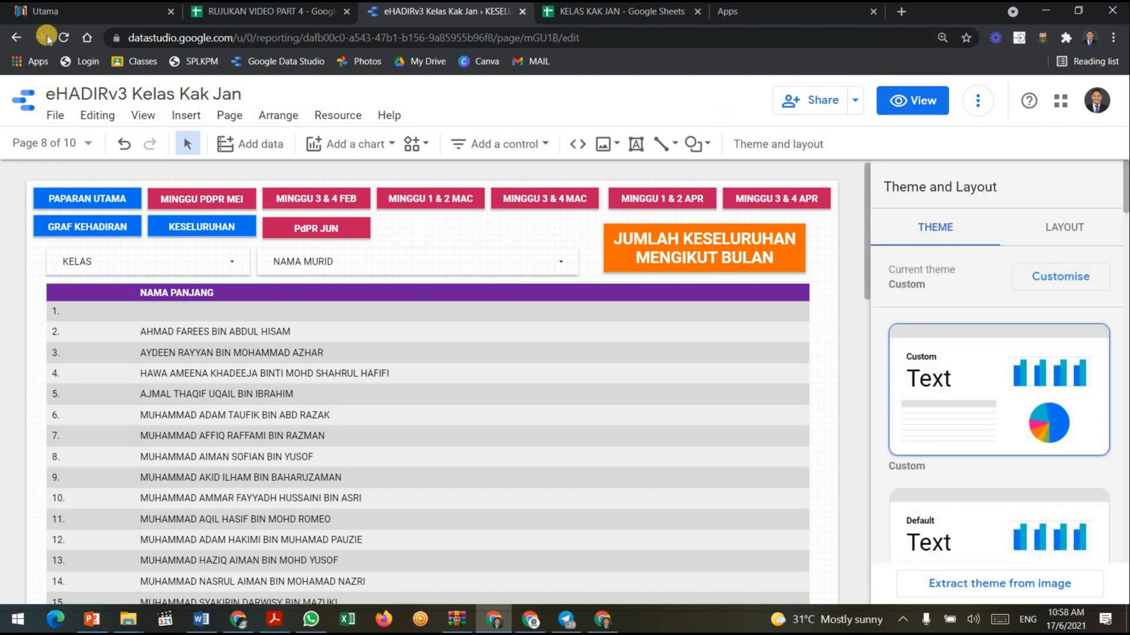
Reload the report in full screen and add MEI, PERATUS MEI, JUN and PERATUS JUN as dimensions of the KESELURUHAN table.
{"action": "left_click", "coordinate": [63, 39]}
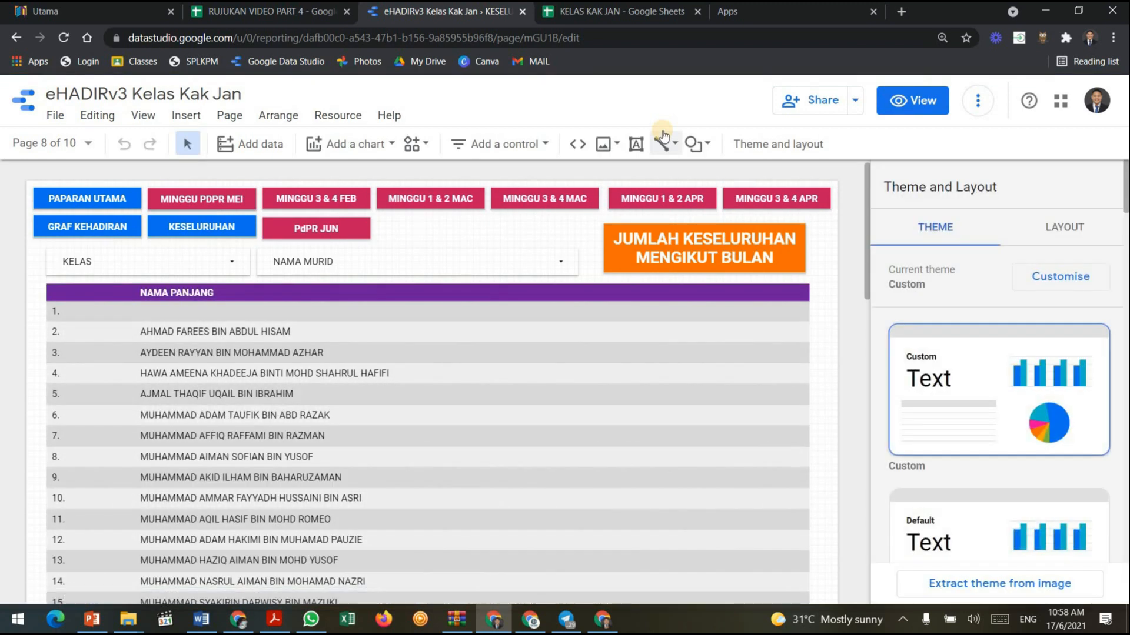
{"action": "key", "text": "F11"}
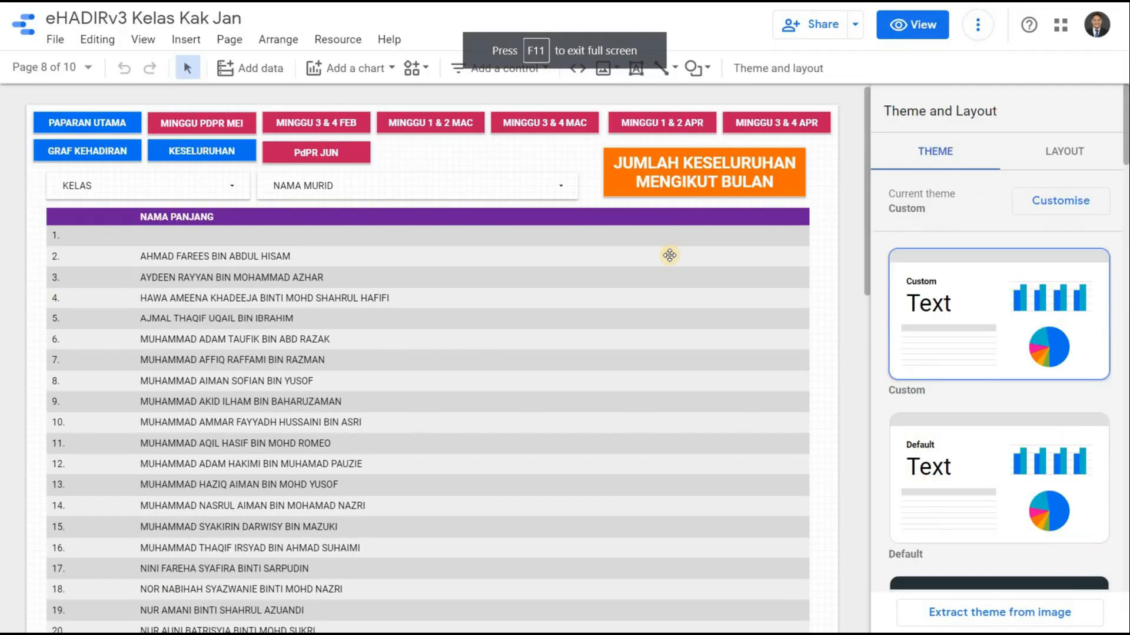
{"action": "left_click", "coordinate": [630, 262]}
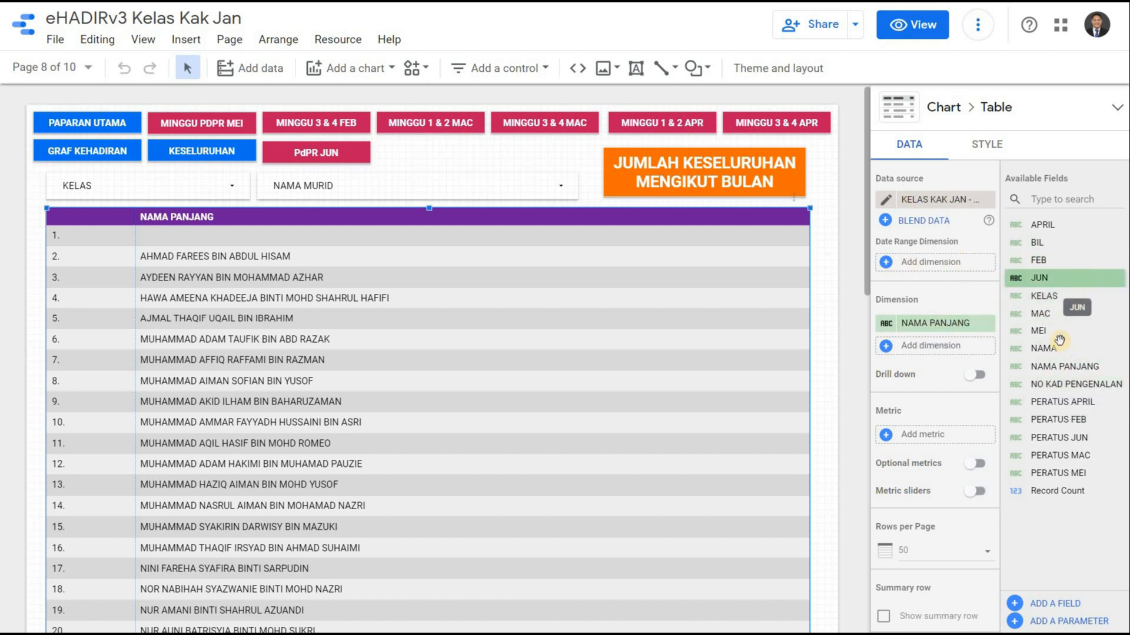
{"action": "left_click_drag", "start_coordinate": [1062, 330], "coordinate": [954, 354]}
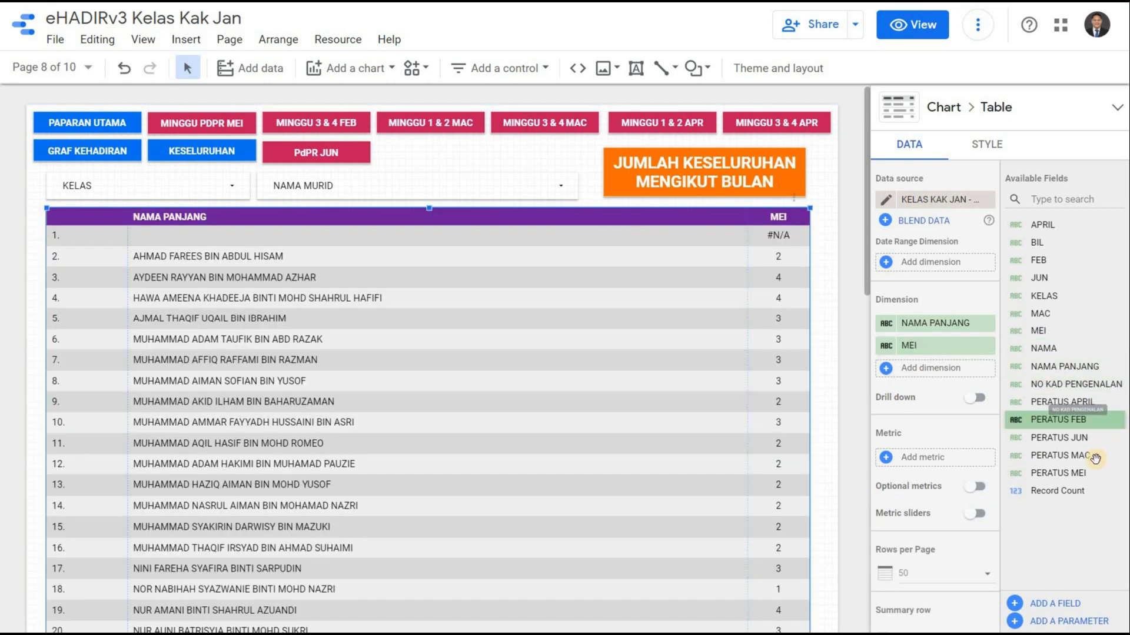
{"action": "left_click_drag", "start_coordinate": [1094, 471], "coordinate": [1052, 330]}
{"action": "left_click_drag", "start_coordinate": [1053, 279], "coordinate": [962, 390]}
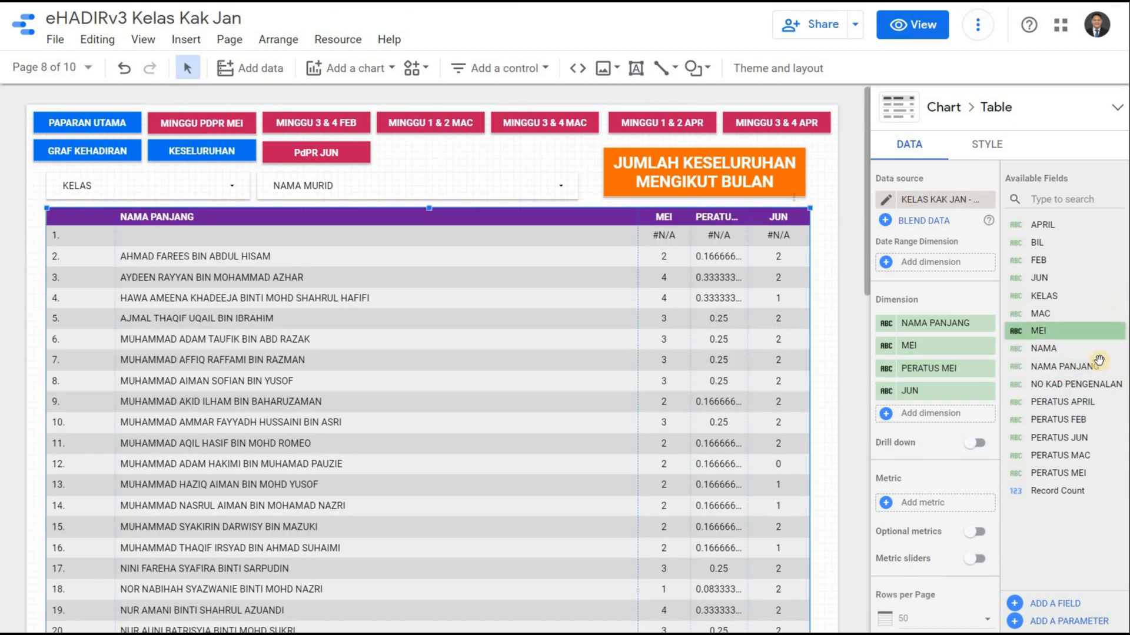
{"action": "left_click_drag", "start_coordinate": [1094, 438], "coordinate": [938, 417]}
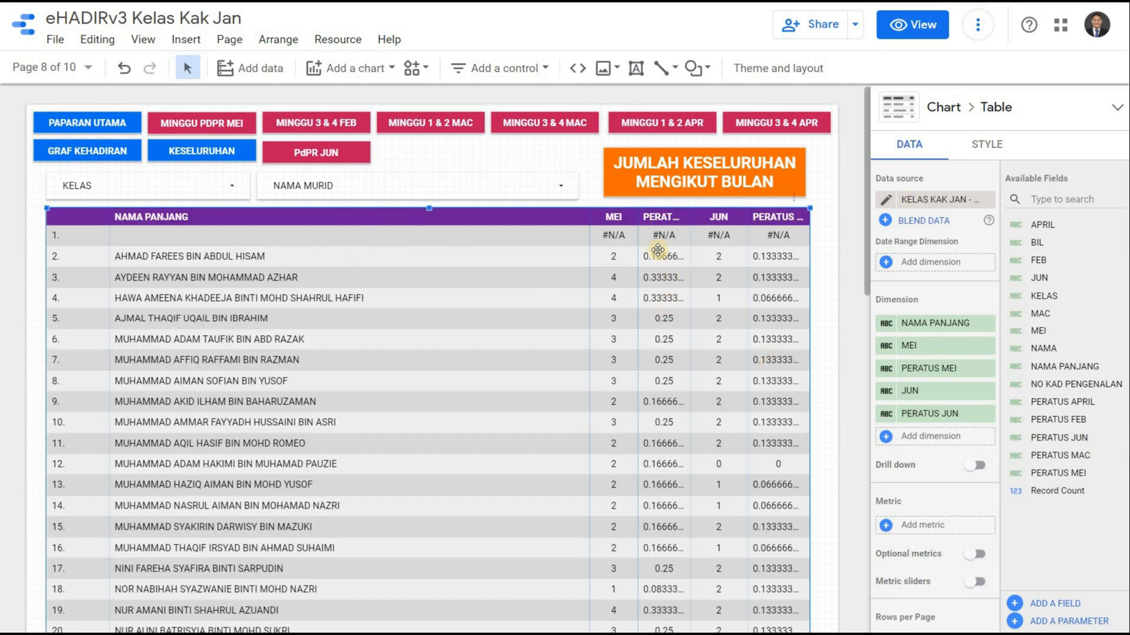
Look through the updated KESELURUHAN table and show the page in view mode outside full screen.
{"action": "scroll", "coordinate": [404, 254], "scroll_direction": "down", "scroll_amount": 5}
{"action": "scroll", "coordinate": [135, 240], "scroll_direction": "up", "scroll_amount": 5}
{"action": "scroll", "coordinate": [637, 251], "scroll_direction": "down", "scroll_amount": 5}
{"action": "scroll", "coordinate": [631, 250], "scroll_direction": "up", "scroll_amount": 5}
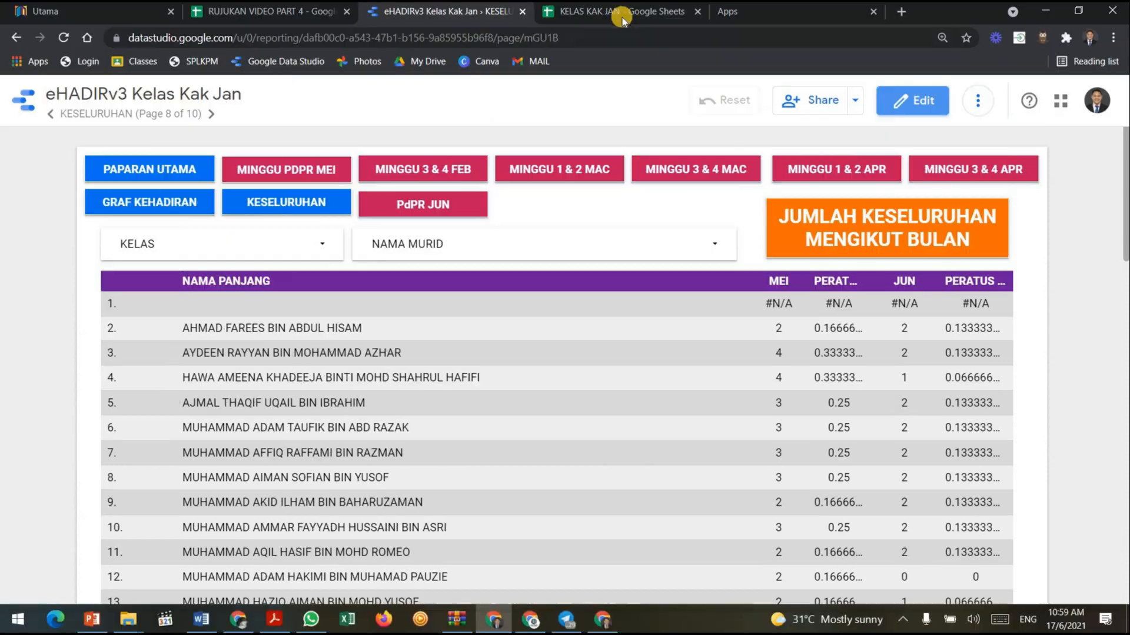
Switch to the KELAS KAK JAN spreadsheet and delete the empty rows 96 to 1059 from the JUMLAH sheet.
{"action": "left_click", "coordinate": [615, 11]}
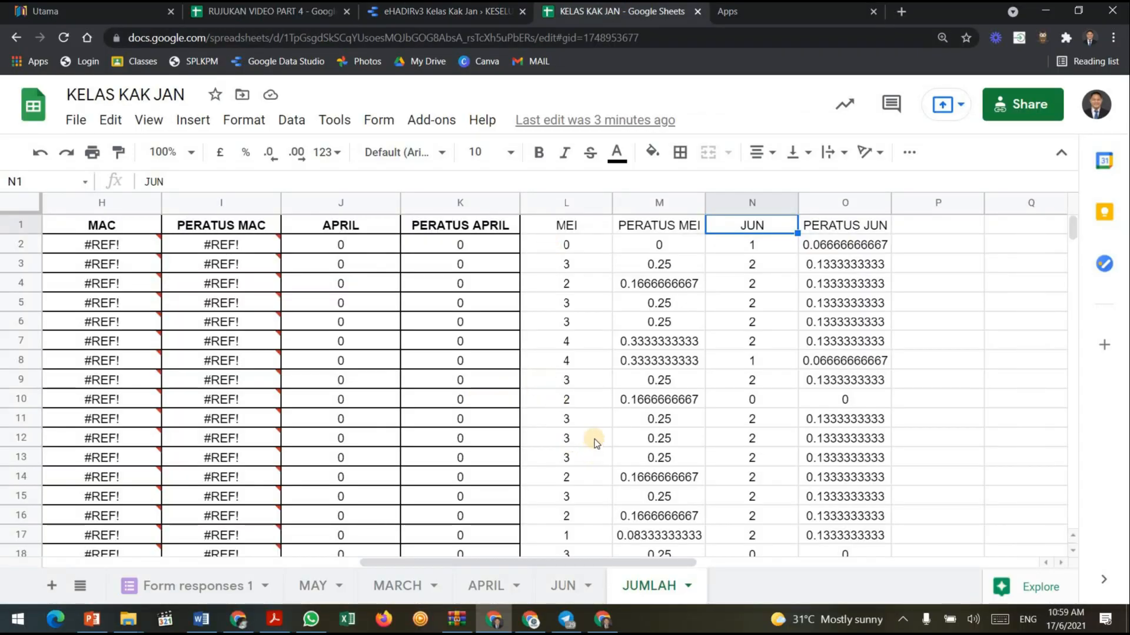
{"action": "scroll", "coordinate": [594, 439], "scroll_direction": "down", "scroll_amount": 5}
{"action": "left_click_drag", "start_coordinate": [1073, 230], "coordinate": [1075, 237]}
{"action": "left_click_drag", "start_coordinate": [1082, 405], "coordinate": [1087, 529]}
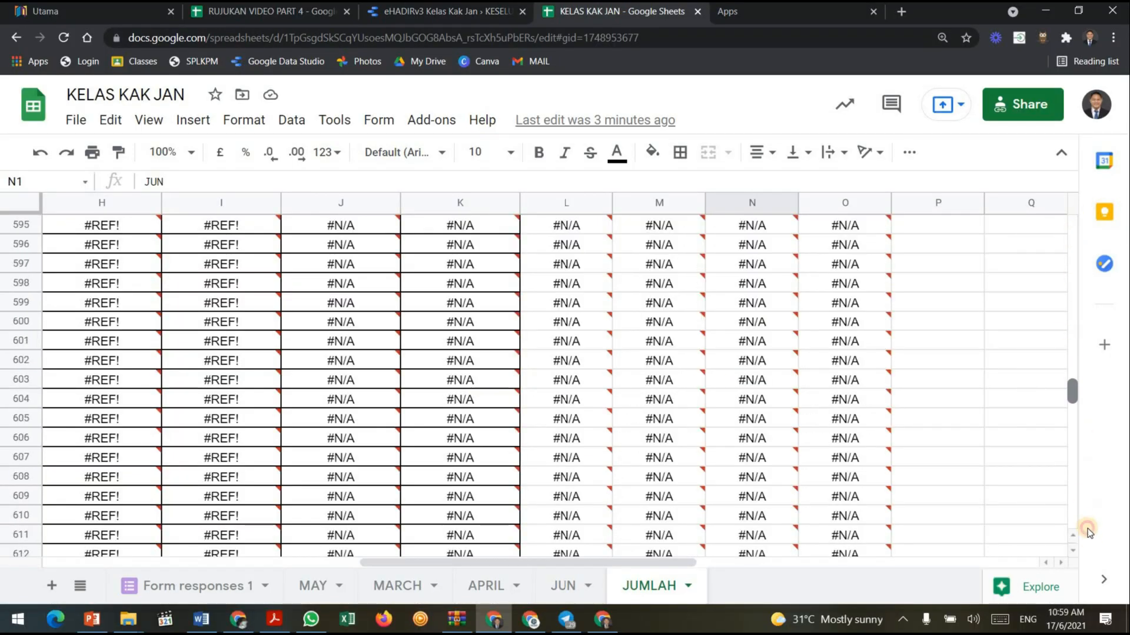
{"action": "left_click_drag", "start_coordinate": [488, 559], "coordinate": [98, 558]}
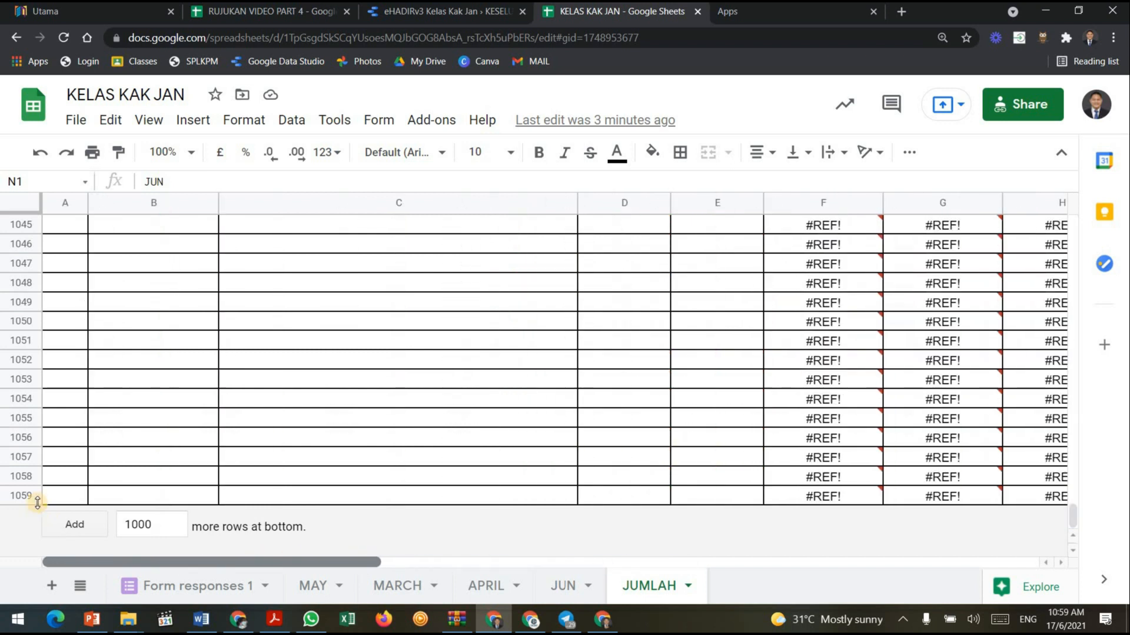
{"action": "left_click", "coordinate": [21, 496]}
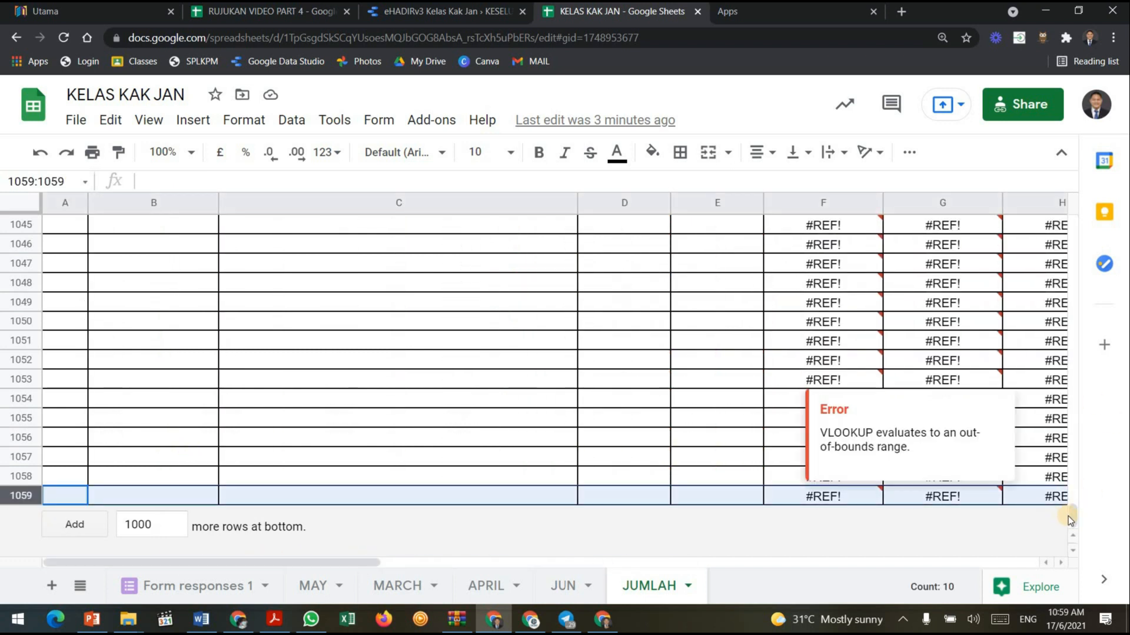
{"action": "left_click_drag", "start_coordinate": [1073, 517], "coordinate": [1080, 257]}
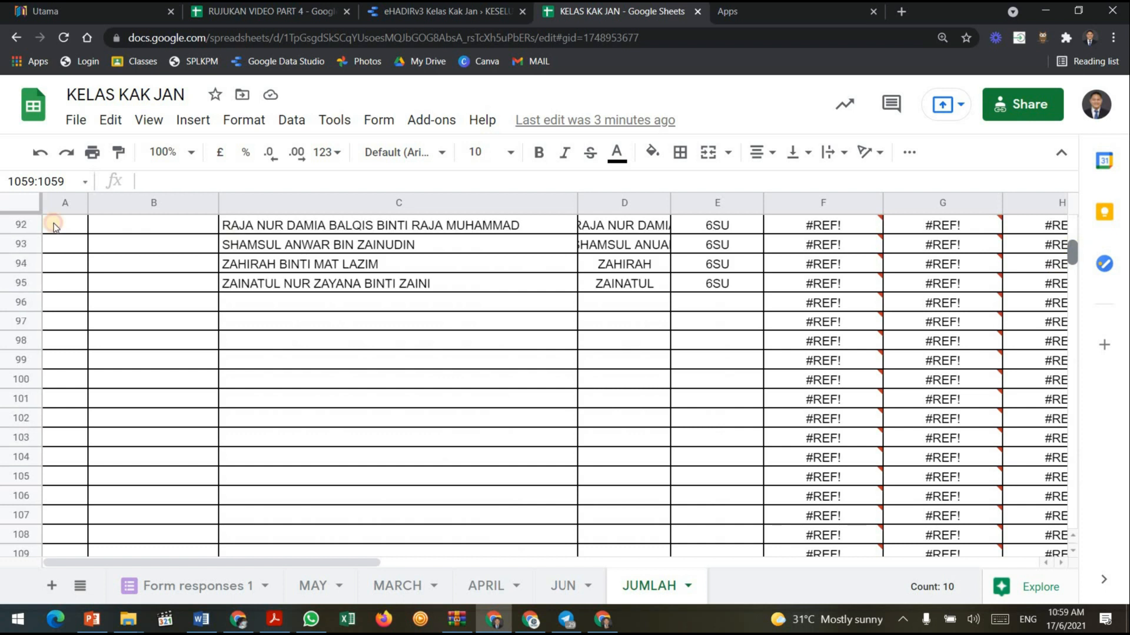
{"action": "left_click", "coordinate": [16, 301], "text": "shift"}
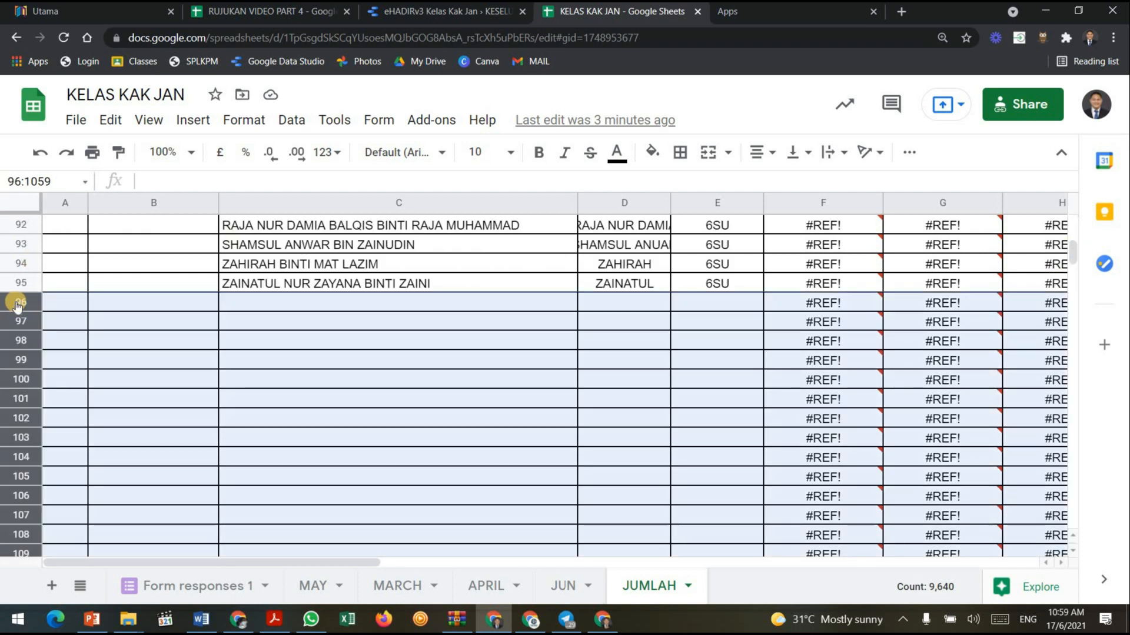
{"action": "right_click", "coordinate": [16, 301]}
{"action": "left_click", "coordinate": [66, 338]}
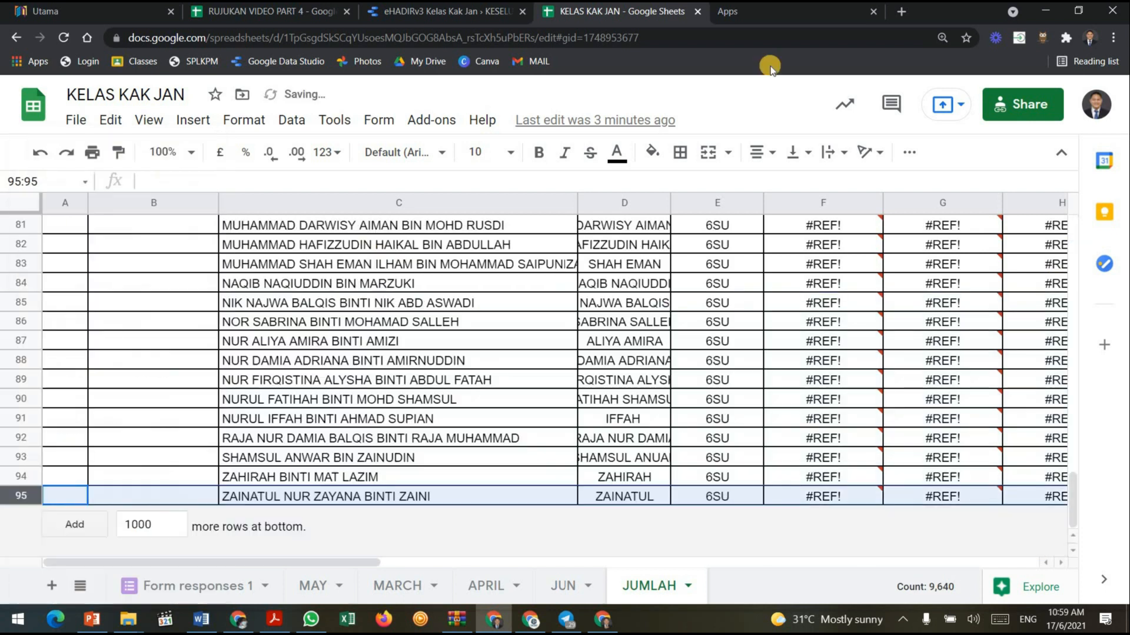
Return to the Data Studio report, show it in full screen and refresh its data.
{"action": "left_click", "coordinate": [445, 13]}
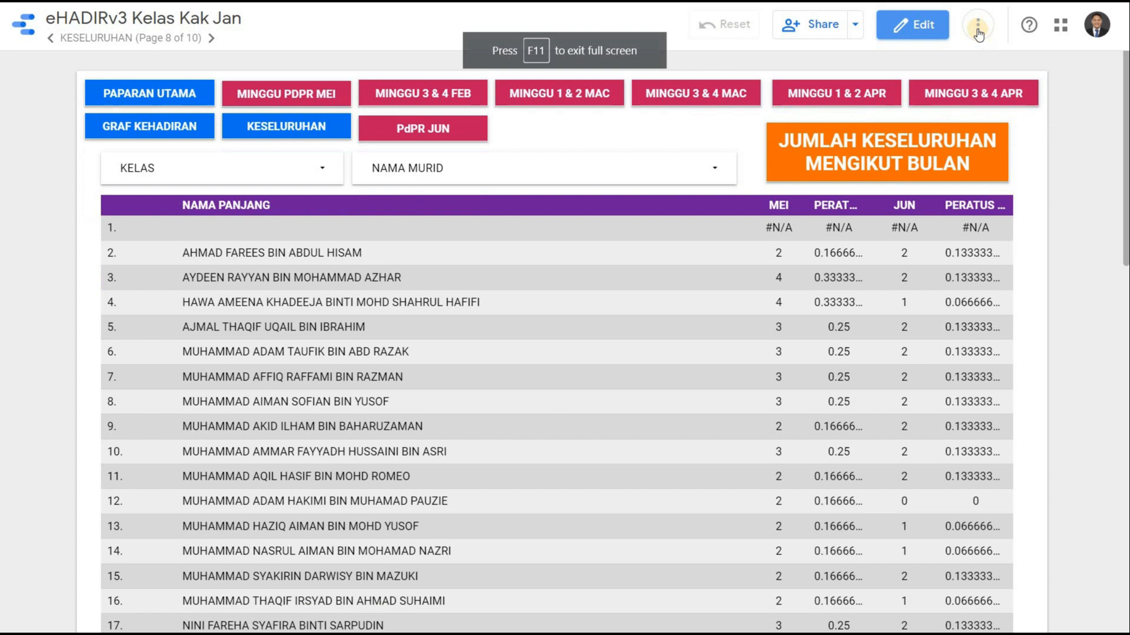
{"action": "key", "text": "F11"}
{"action": "left_click", "coordinate": [977, 24]}
{"action": "left_click", "coordinate": [992, 65]}
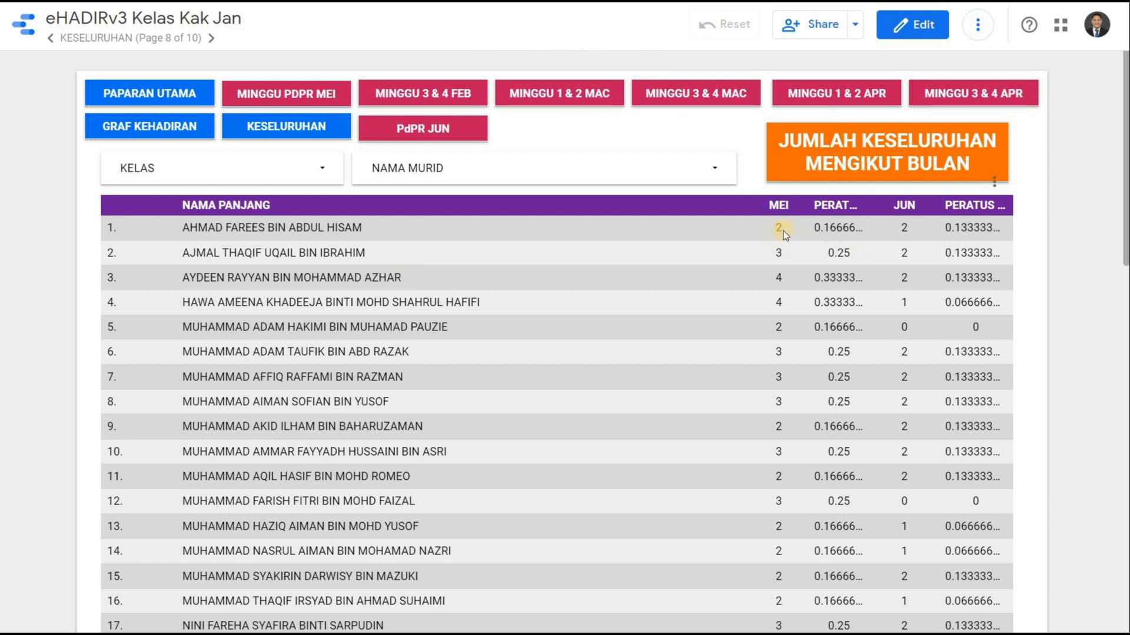
Put the report in edit mode, fit the KESELURUHAN table's columns to their data and look through its rows.
{"action": "left_click", "coordinate": [932, 27]}
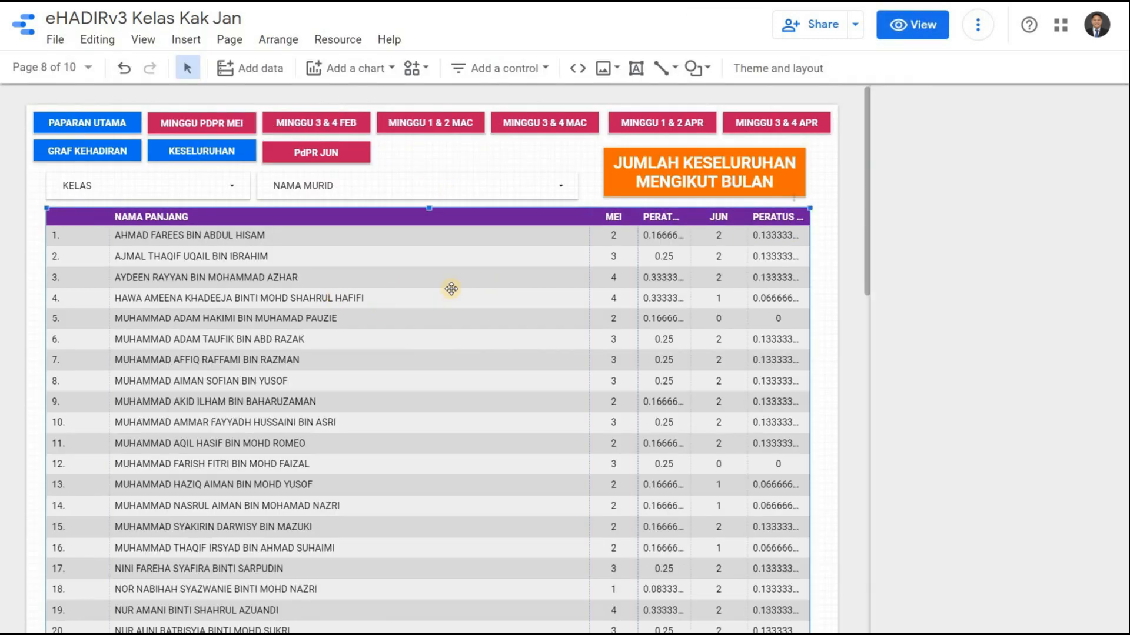
{"action": "left_click", "coordinate": [449, 288]}
{"action": "right_click", "coordinate": [450, 289]}
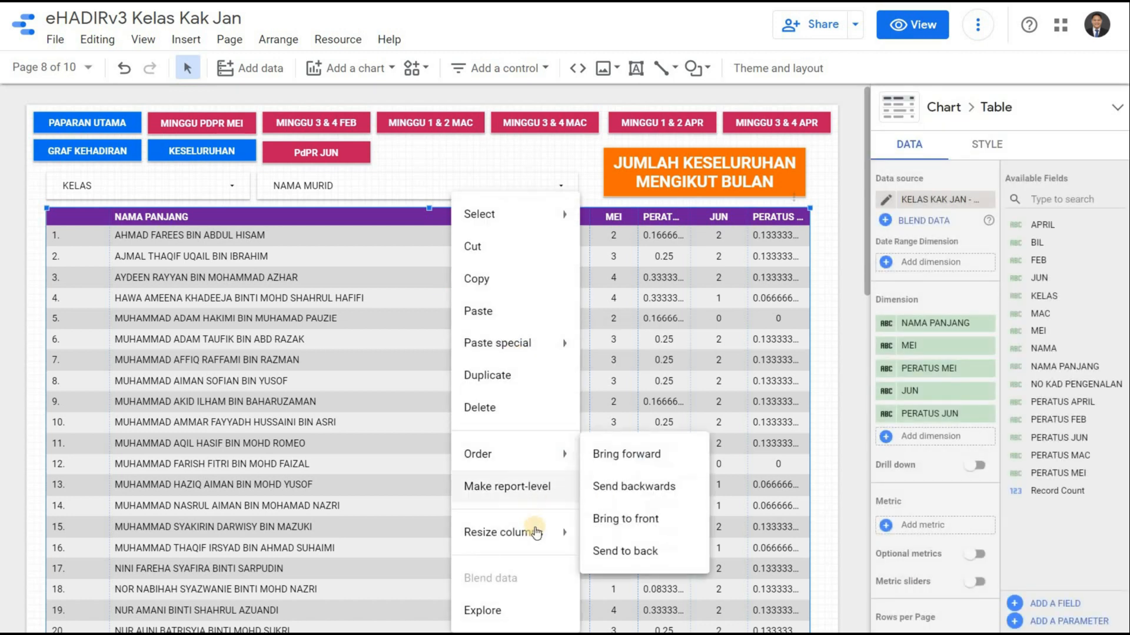
{"action": "mouse_move", "coordinate": [518, 532]}
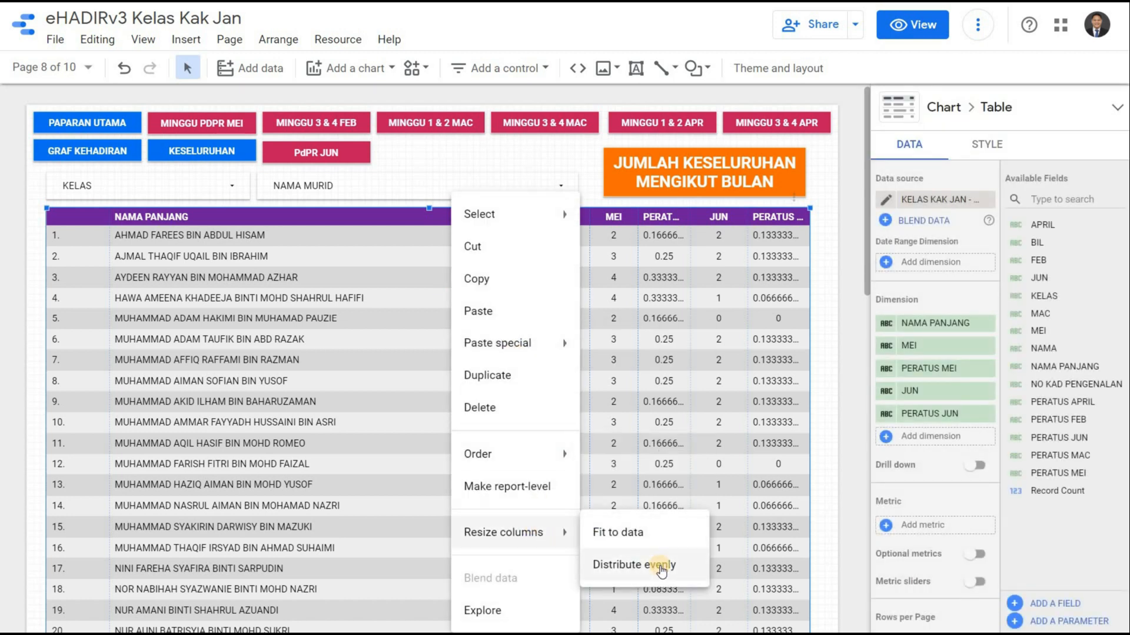
{"action": "left_click", "coordinate": [641, 533]}
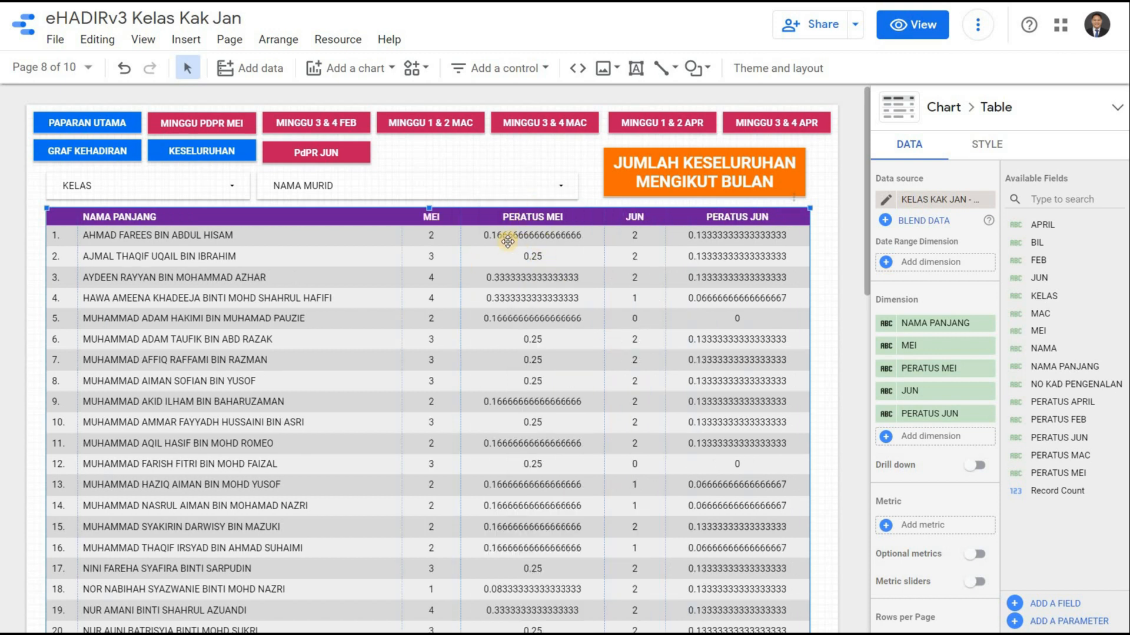
{"action": "scroll", "coordinate": [558, 271], "scroll_direction": "down", "scroll_amount": 7}
{"action": "scroll", "coordinate": [559, 267], "scroll_direction": "up", "scroll_amount": 7}
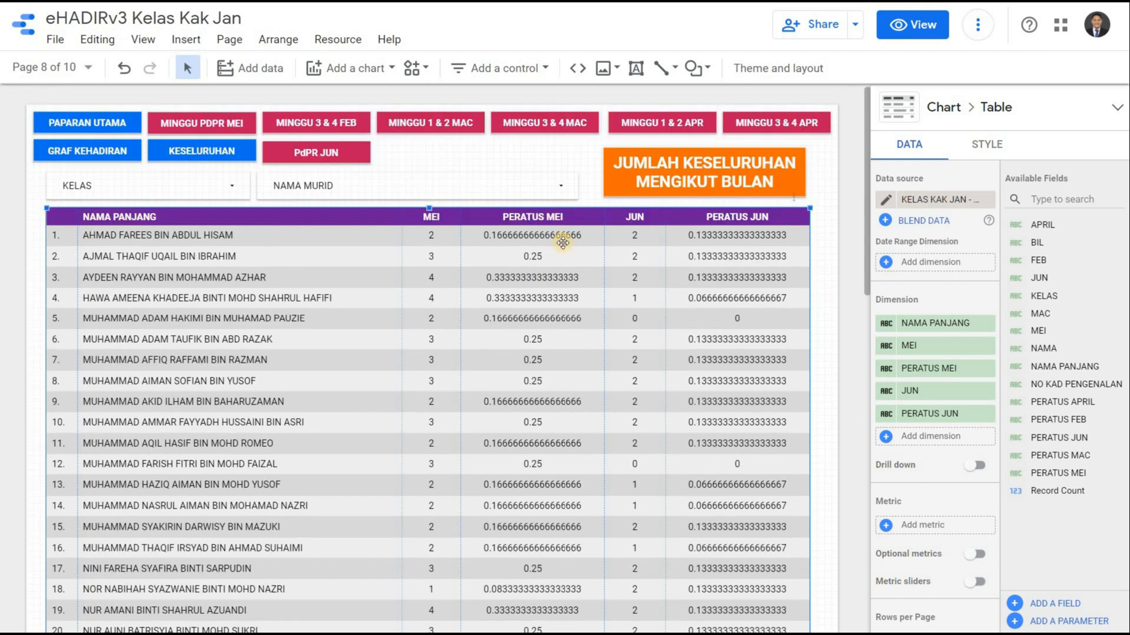
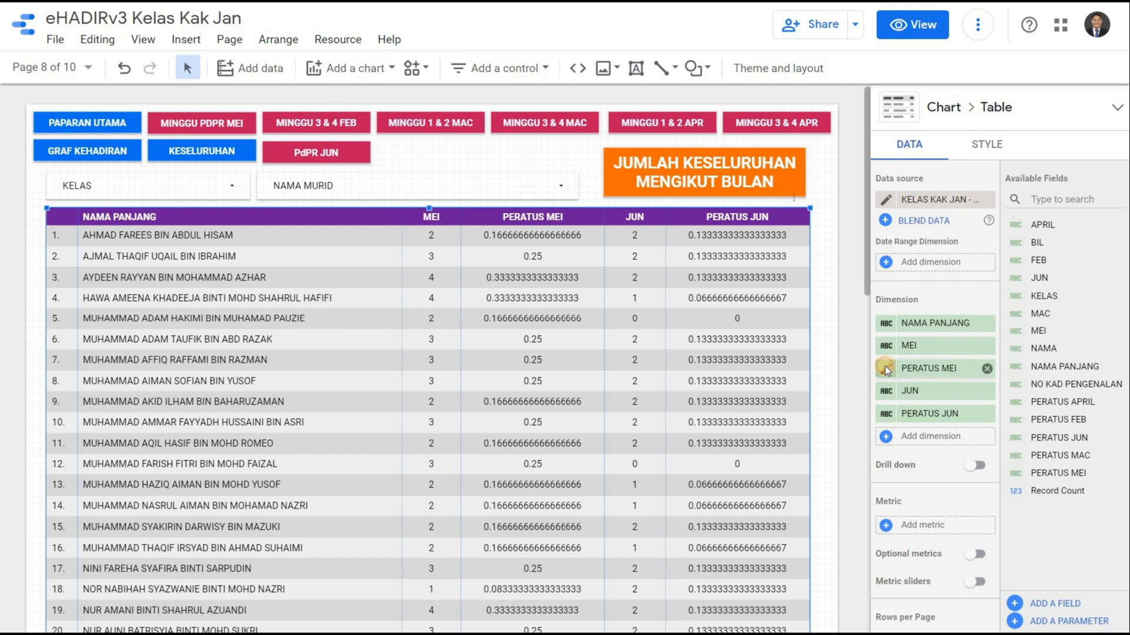
{"action": "left_click", "coordinate": [885, 368]}
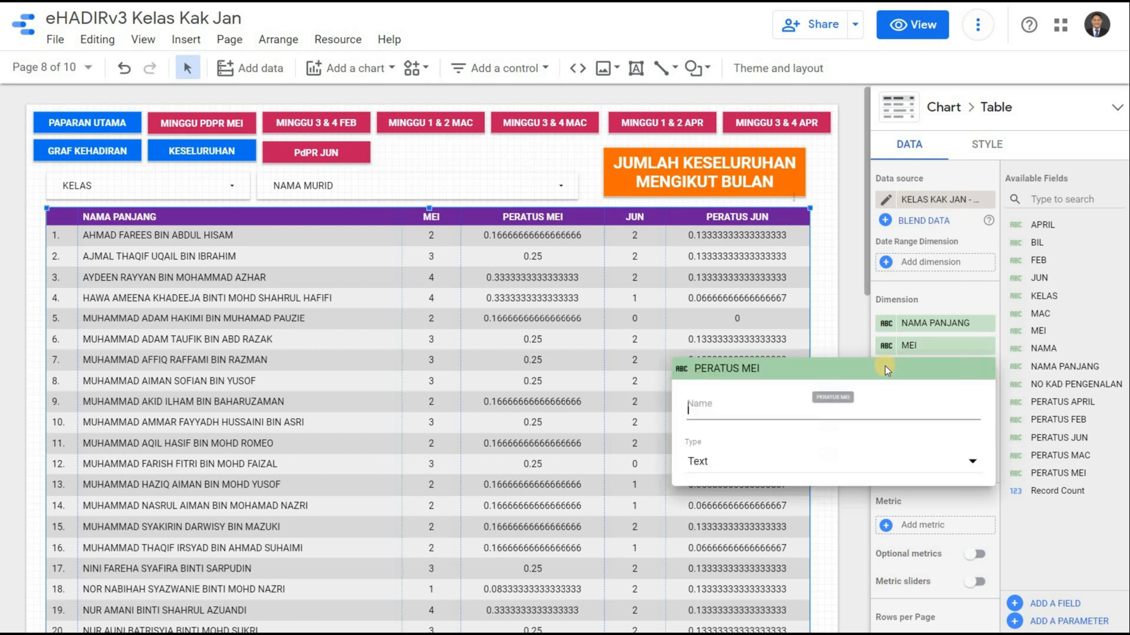
{"action": "left_click", "coordinate": [715, 463]}
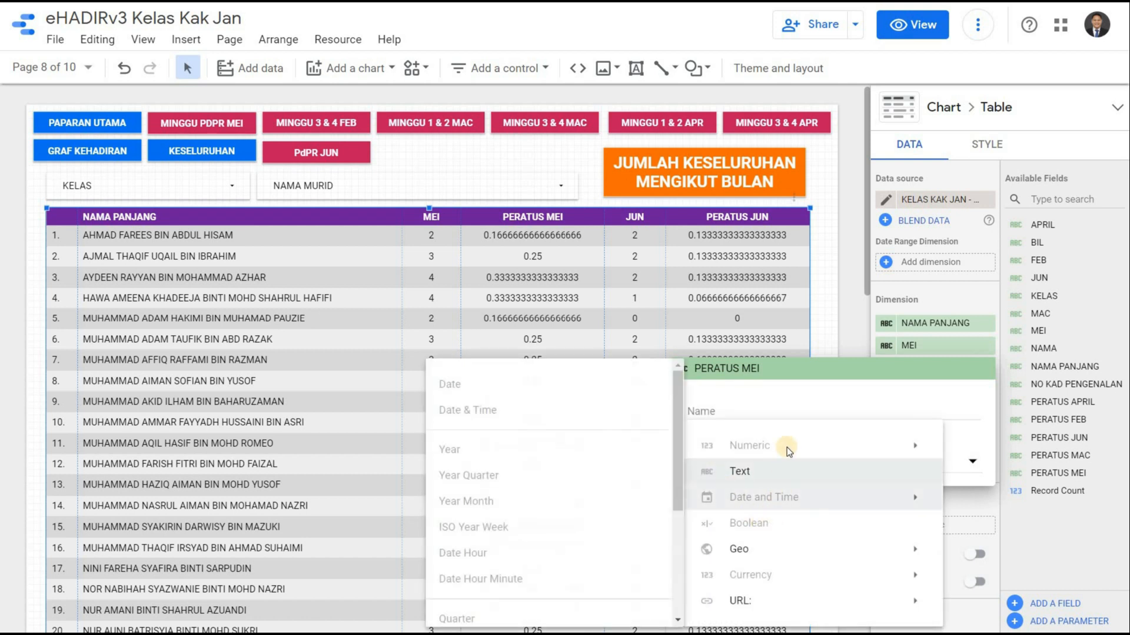
{"action": "mouse_move", "coordinate": [786, 450]}
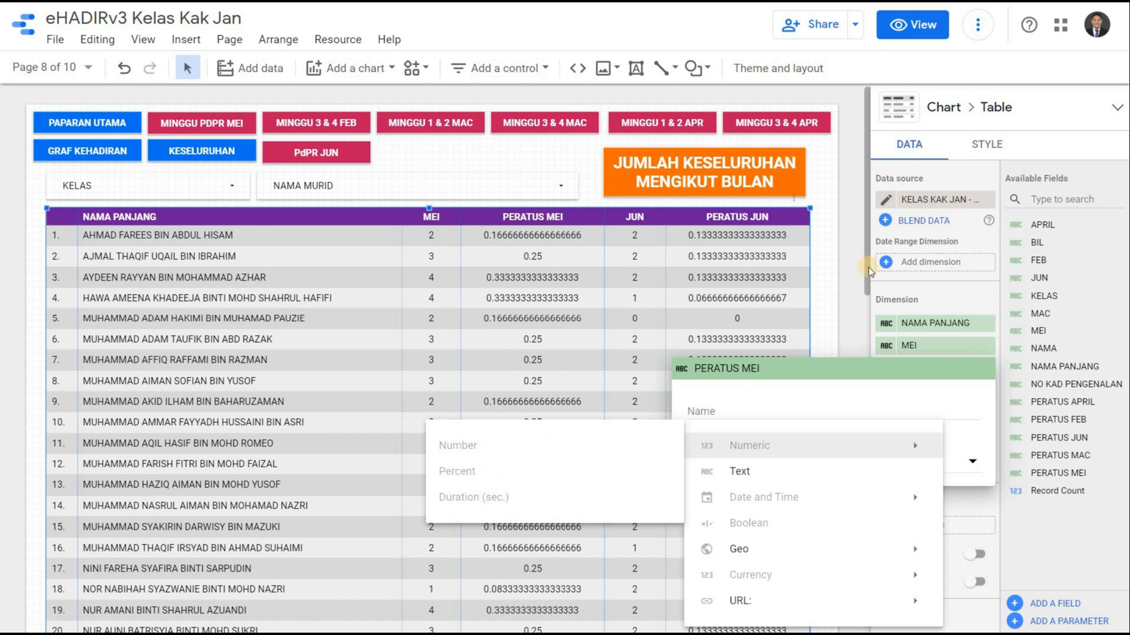
{"action": "left_click", "coordinate": [826, 272]}
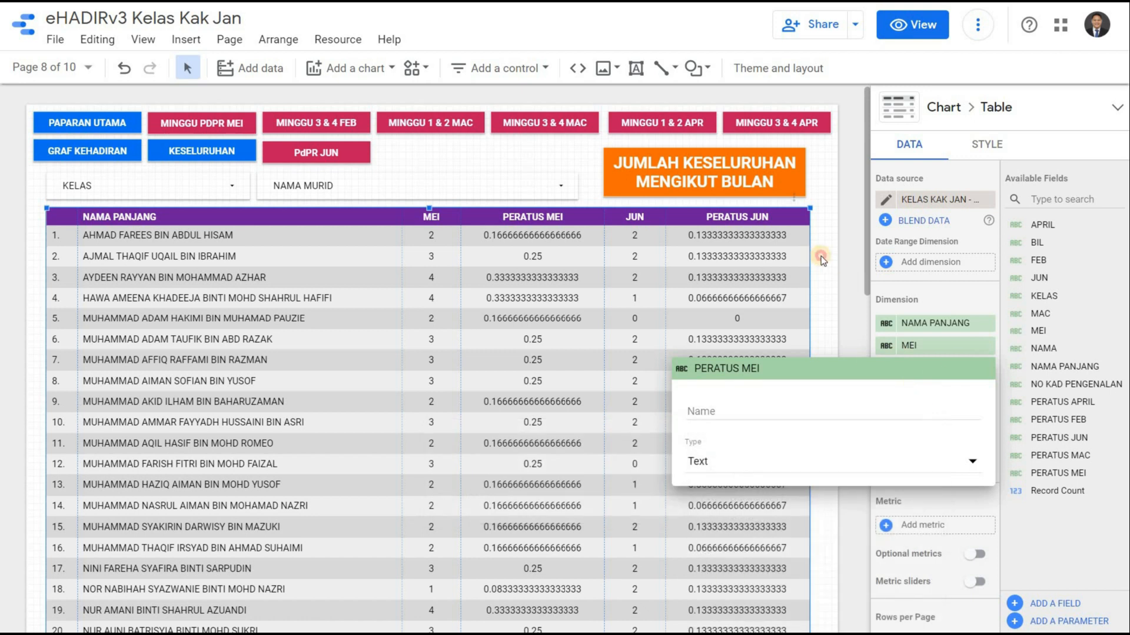
{"action": "left_click", "coordinate": [821, 256]}
Open the KELAS KAK JAN - JUMLAH data source for editing and set the PERATUS MEI field's type to Percent.
{"action": "left_click", "coordinate": [324, 37]}
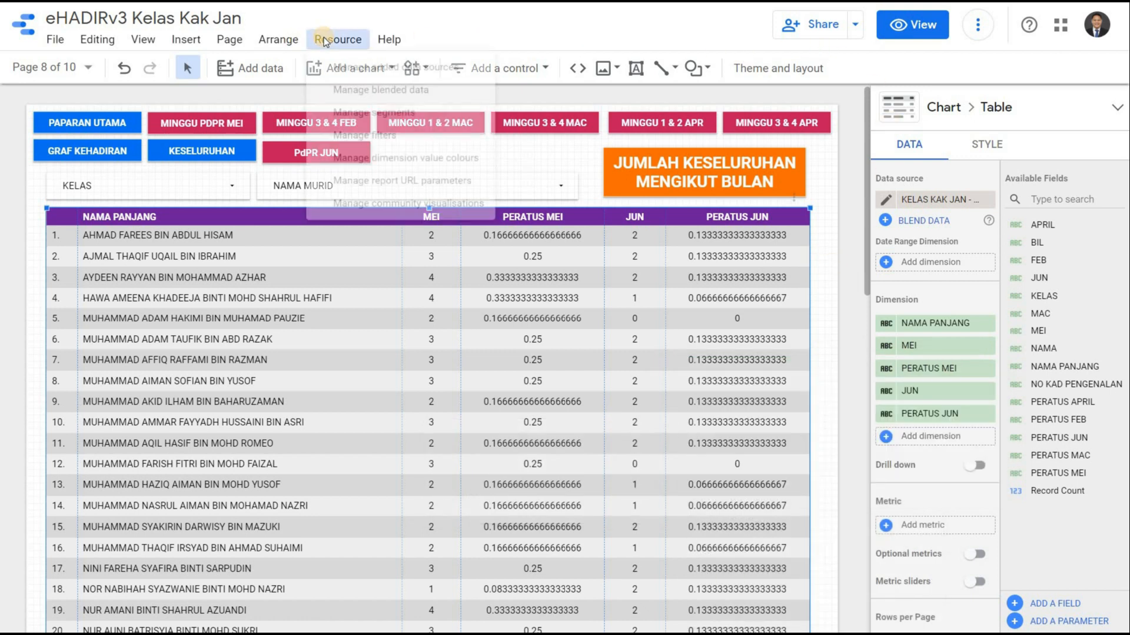
{"action": "left_click", "coordinate": [339, 71]}
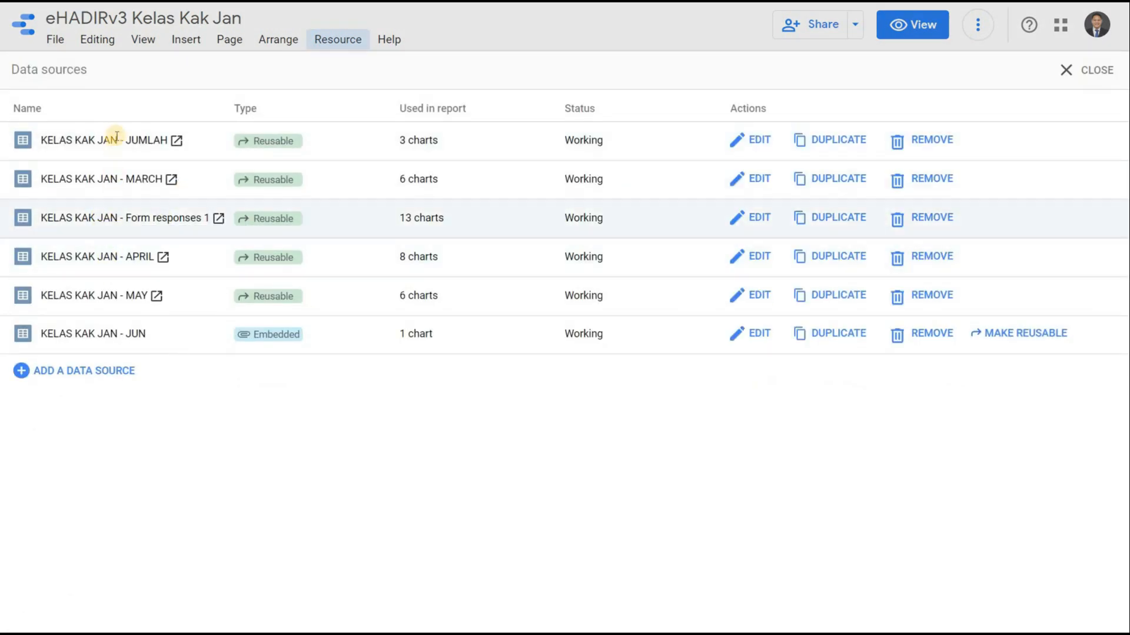
{"action": "left_click_drag", "start_coordinate": [117, 140], "coordinate": [103, 140]}
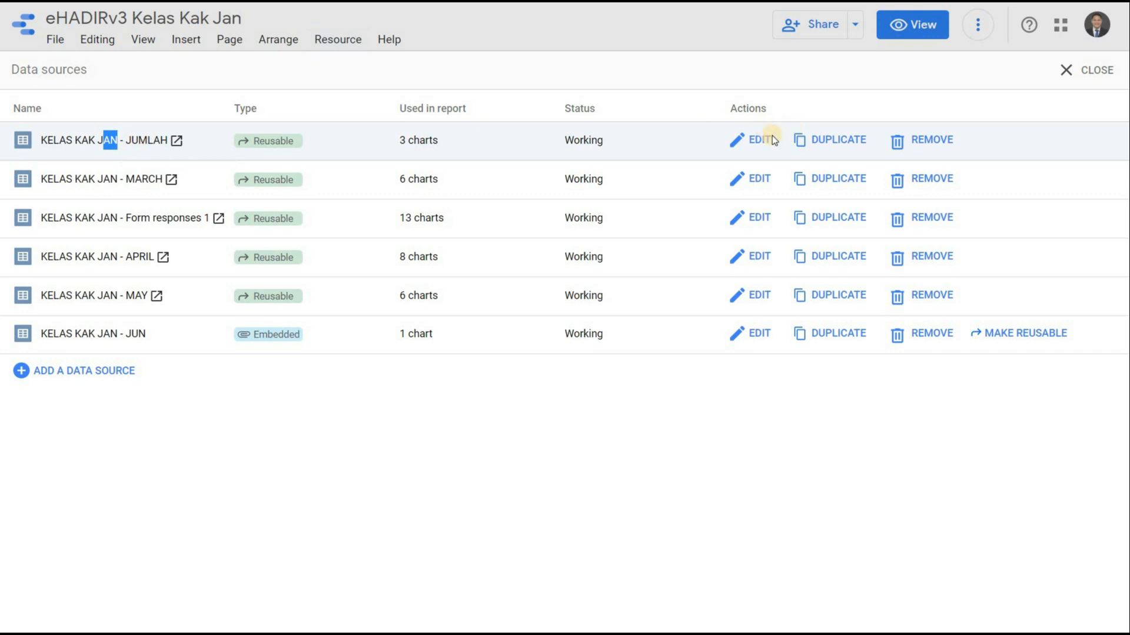
{"action": "left_click", "coordinate": [758, 141]}
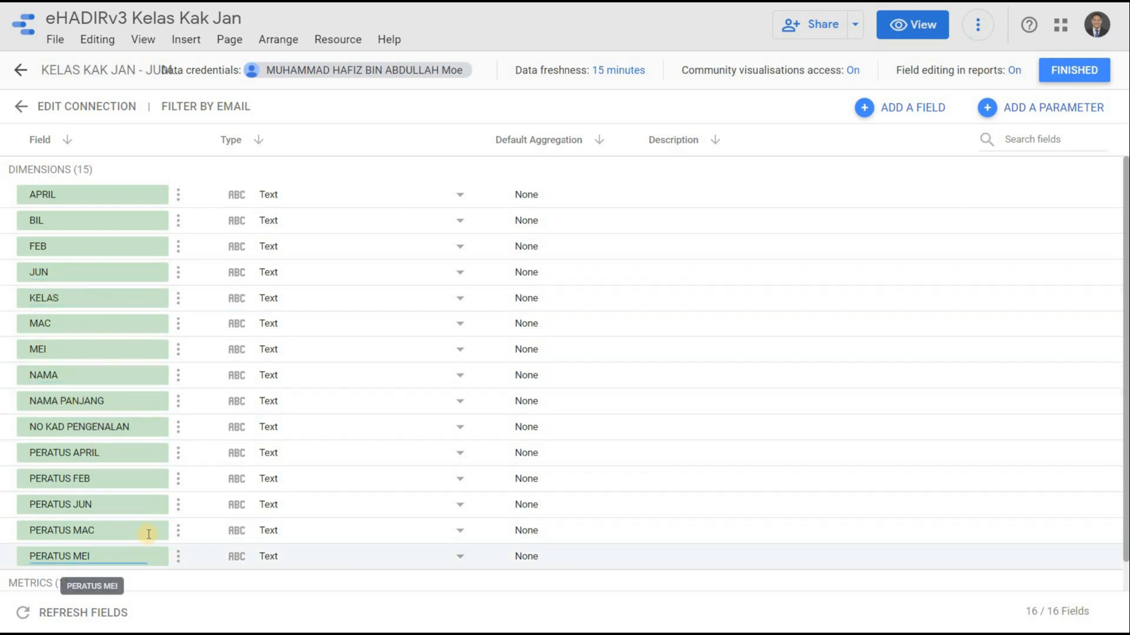
{"action": "scroll", "coordinate": [144, 518], "scroll_direction": "down", "scroll_amount": 1}
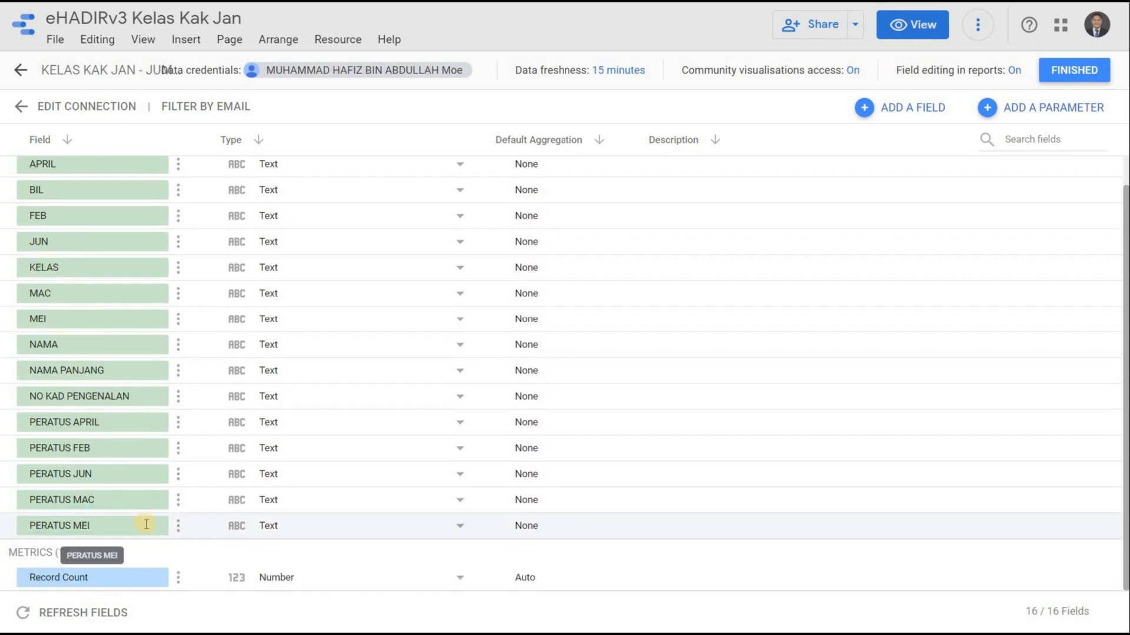
{"action": "left_click", "coordinate": [430, 529]}
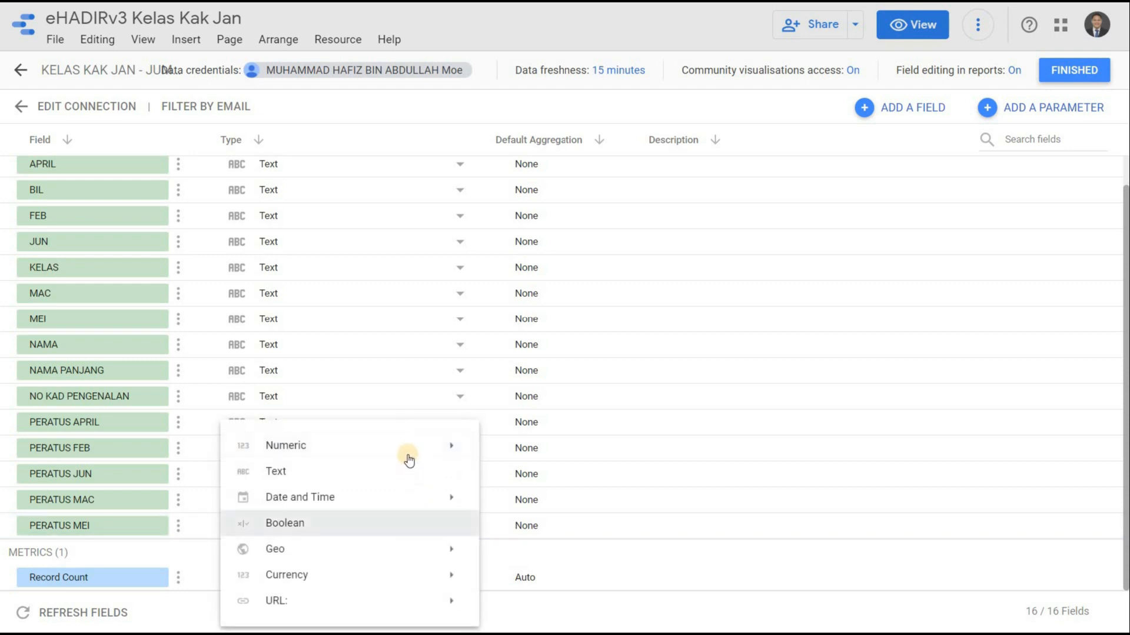
{"action": "mouse_move", "coordinate": [460, 449]}
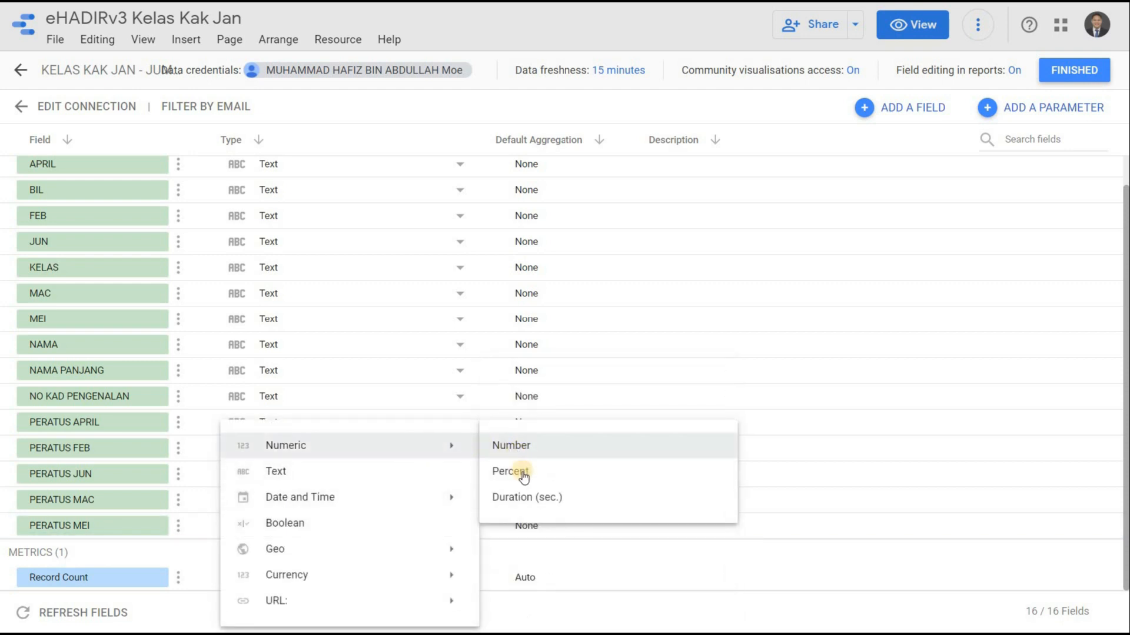
{"action": "left_click", "coordinate": [523, 472]}
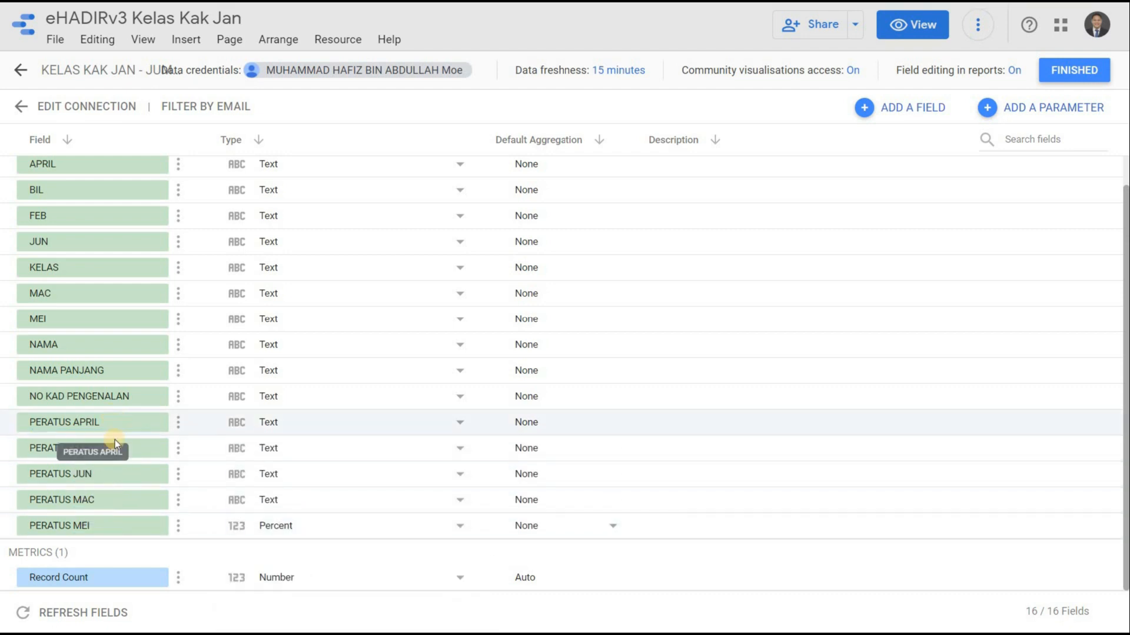
Set the PERATUS JUN field's type to Percent, finish editing the data source and return to the report.
{"action": "left_click", "coordinate": [424, 473]}
{"action": "mouse_move", "coordinate": [429, 451]}
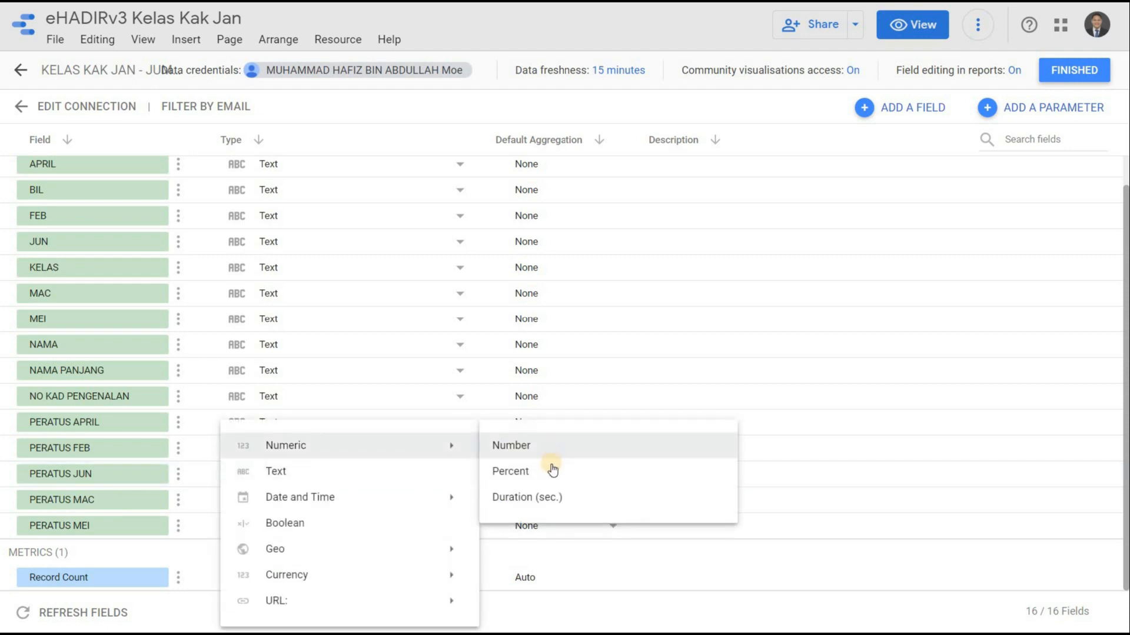
{"action": "left_click", "coordinate": [551, 471]}
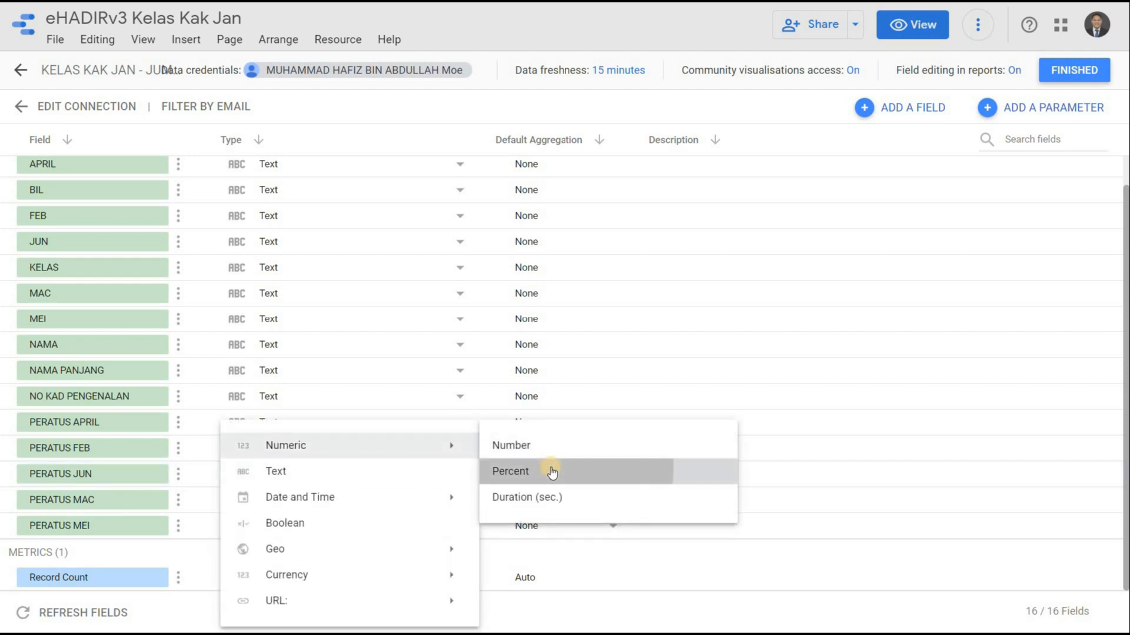
{"action": "left_click", "coordinate": [1091, 65]}
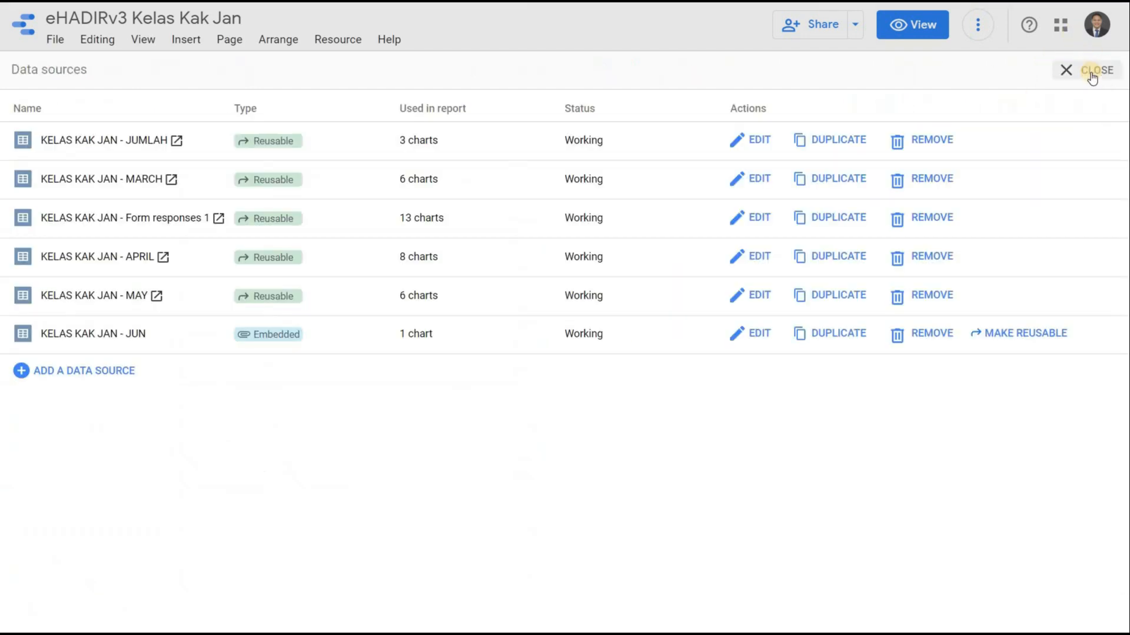
{"action": "left_click", "coordinate": [1091, 72]}
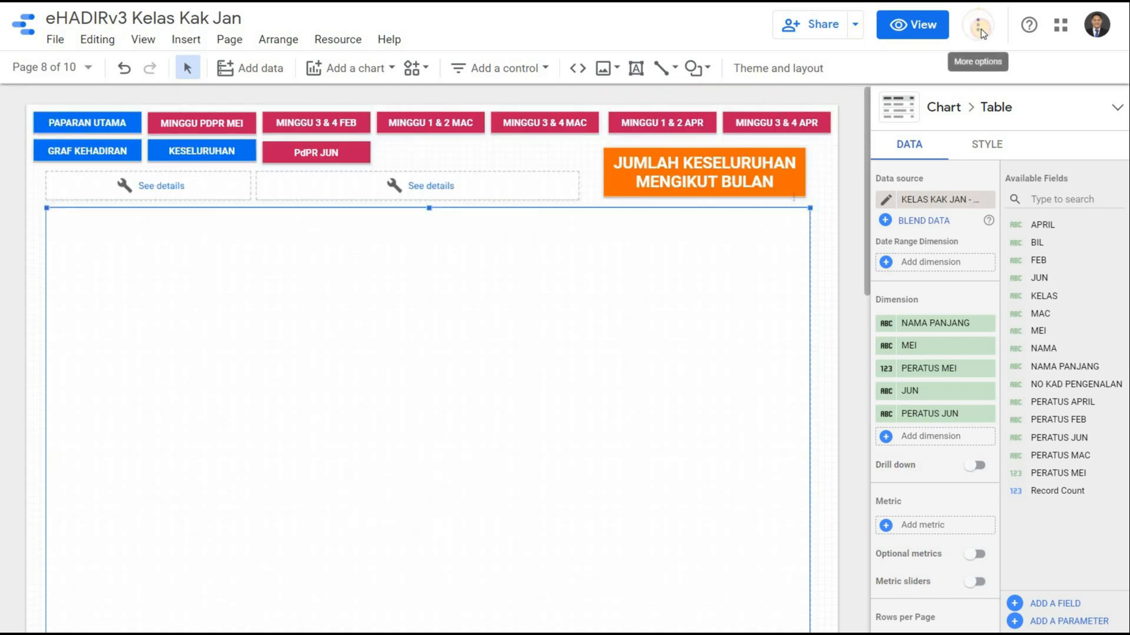
Refresh the report data and reload the report page.
{"action": "left_click", "coordinate": [978, 24]}
{"action": "left_click", "coordinate": [986, 70]}
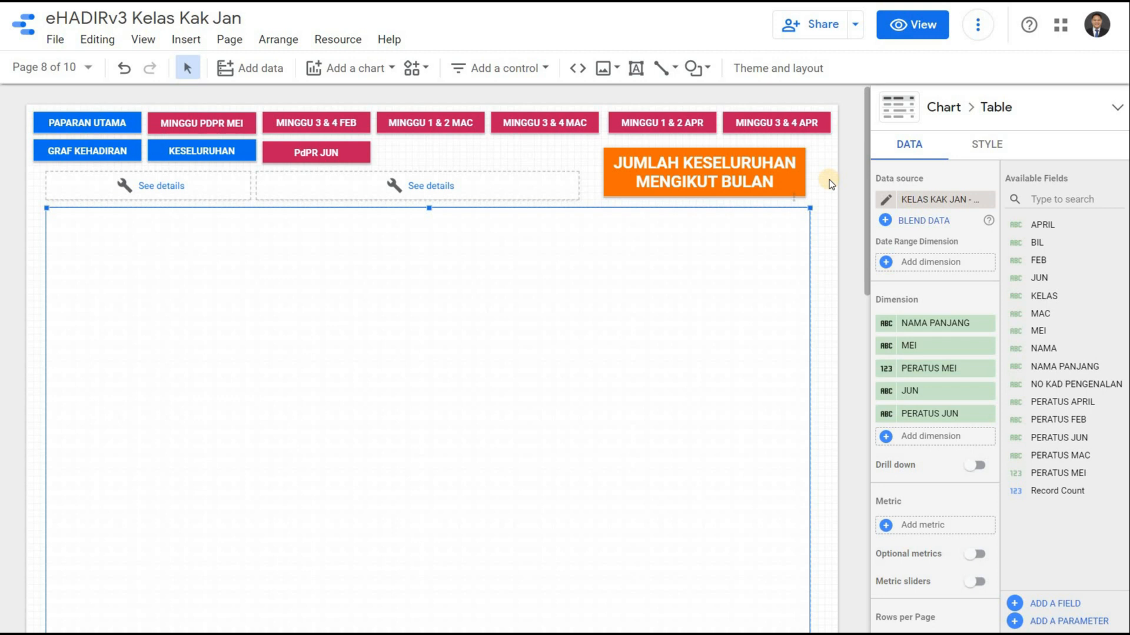
{"action": "key", "text": "F5"}
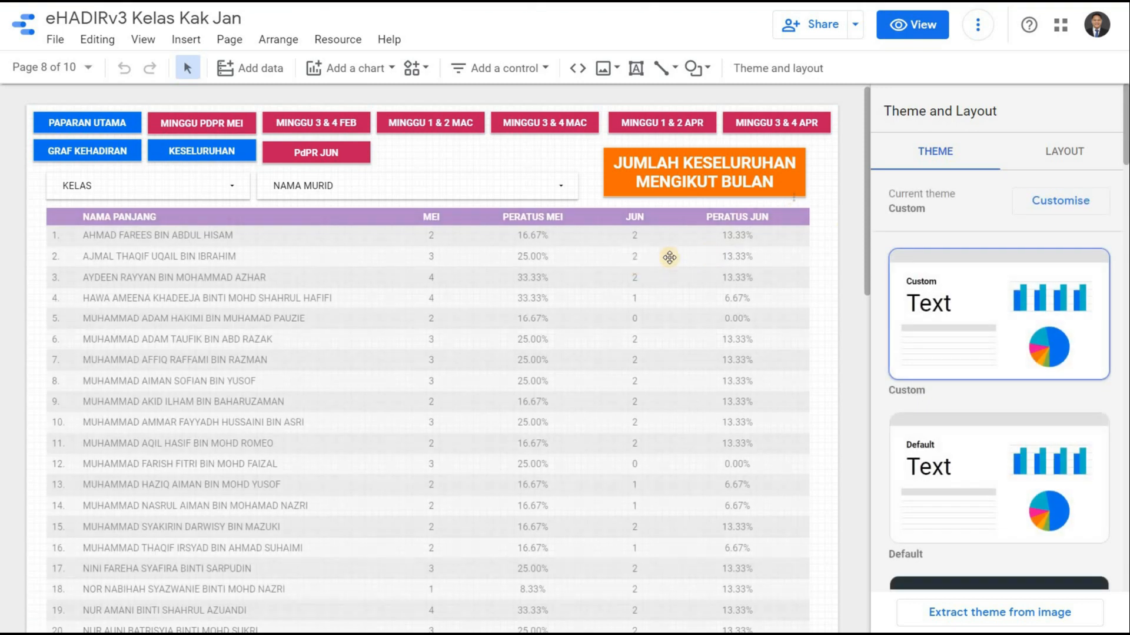
Fit the KESELURUHAN table's columns to their data again and check the percentage columns through its rows.
{"action": "left_click", "coordinate": [523, 276]}
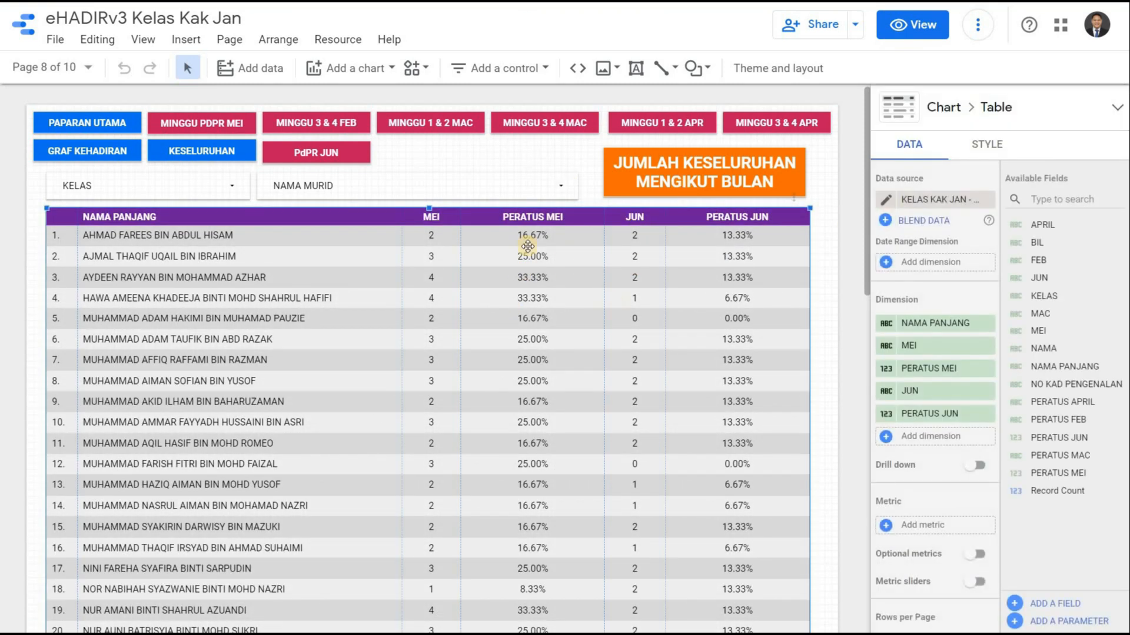
{"action": "scroll", "coordinate": [557, 262], "scroll_direction": "down", "scroll_amount": 7}
{"action": "scroll", "coordinate": [486, 259], "scroll_direction": "up", "scroll_amount": 7}
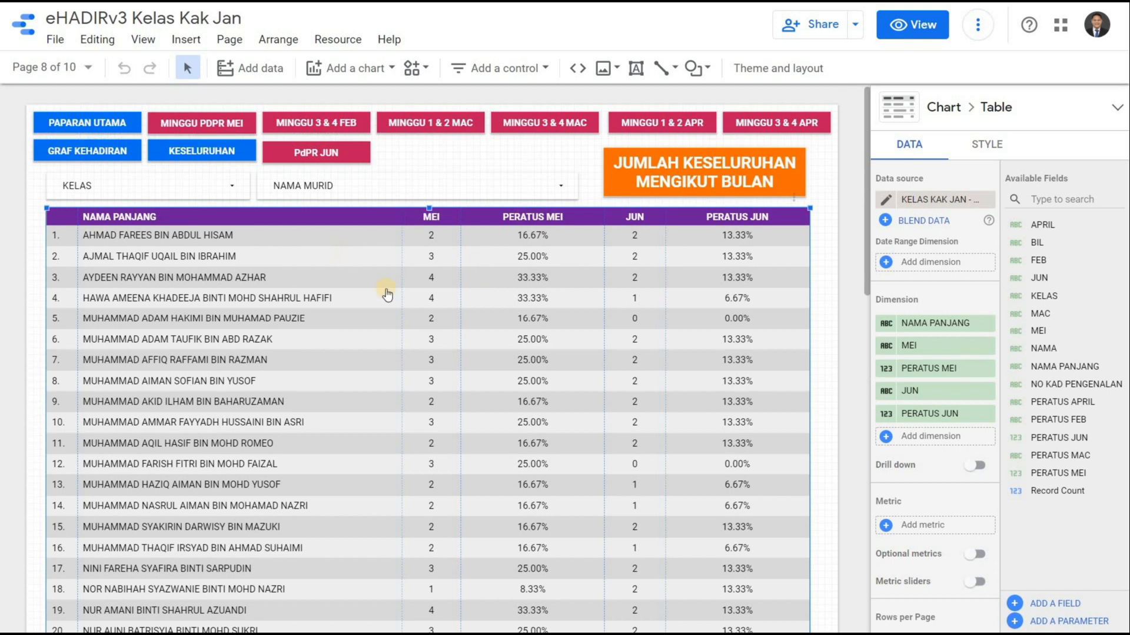
{"action": "right_click", "coordinate": [346, 297]}
{"action": "mouse_move", "coordinate": [453, 532]}
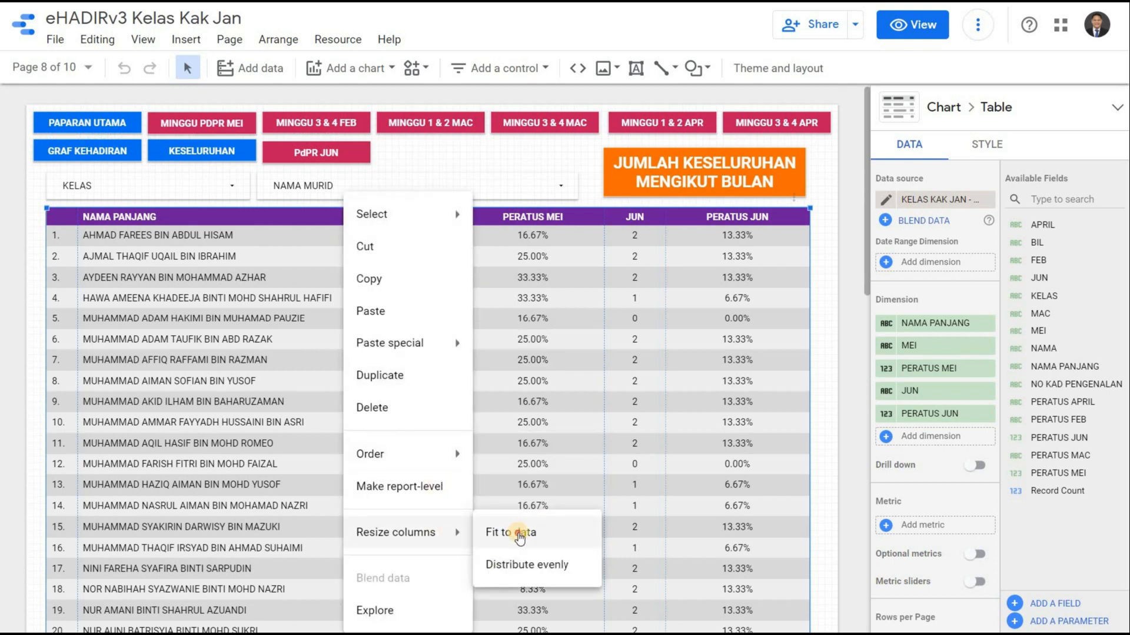
{"action": "left_click", "coordinate": [518, 533]}
{"action": "scroll", "coordinate": [759, 370], "scroll_direction": "down", "scroll_amount": 5}
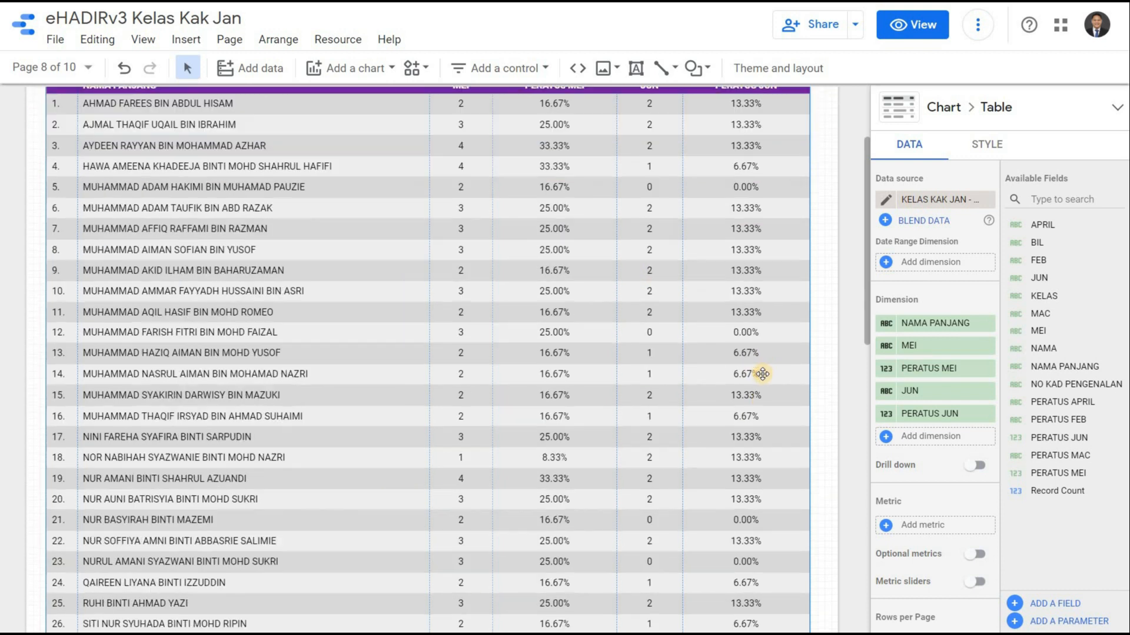
{"action": "scroll", "coordinate": [774, 383], "scroll_direction": "up", "scroll_amount": 5}
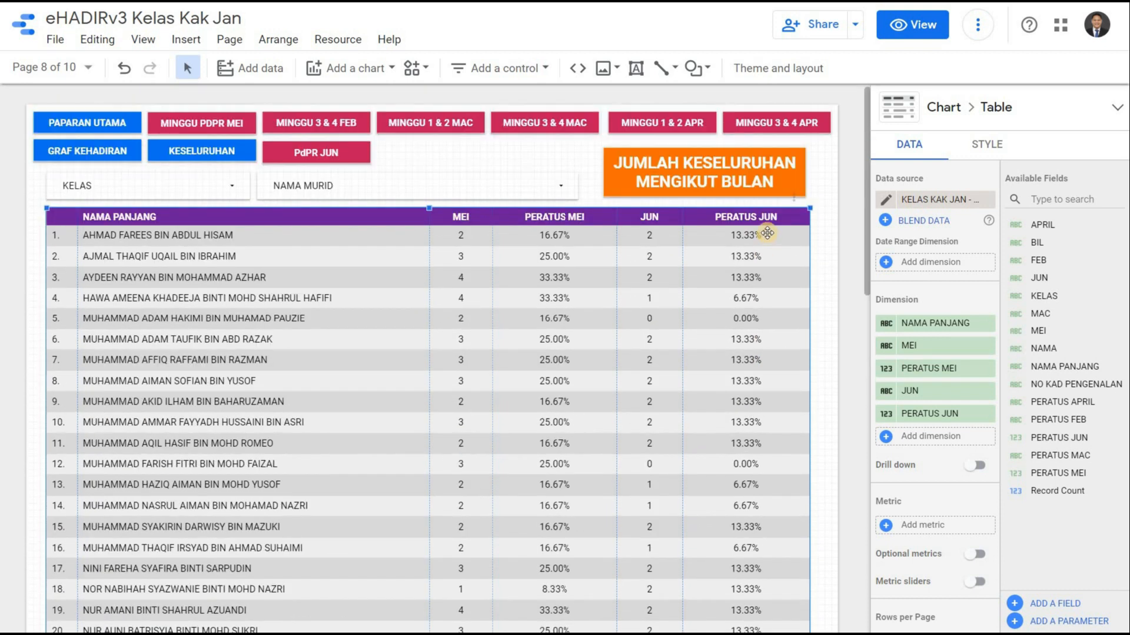